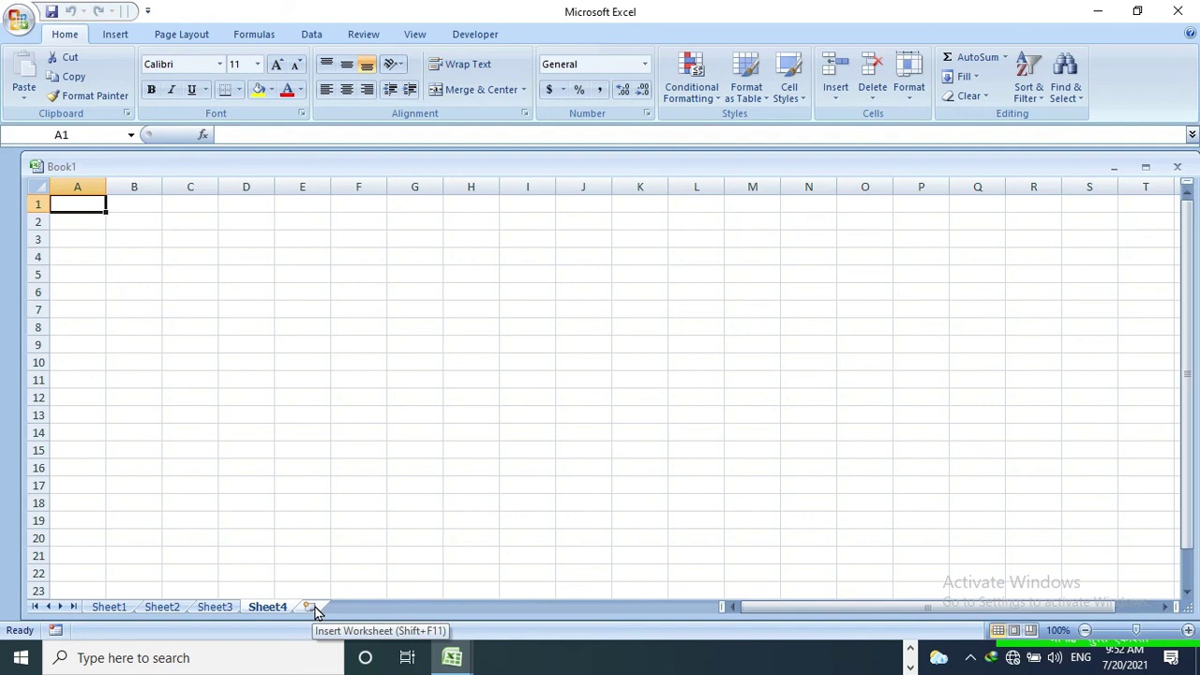
- Insert three more blank worksheets after Sheet4, extending the workbook to Sheet7
click(313, 607)
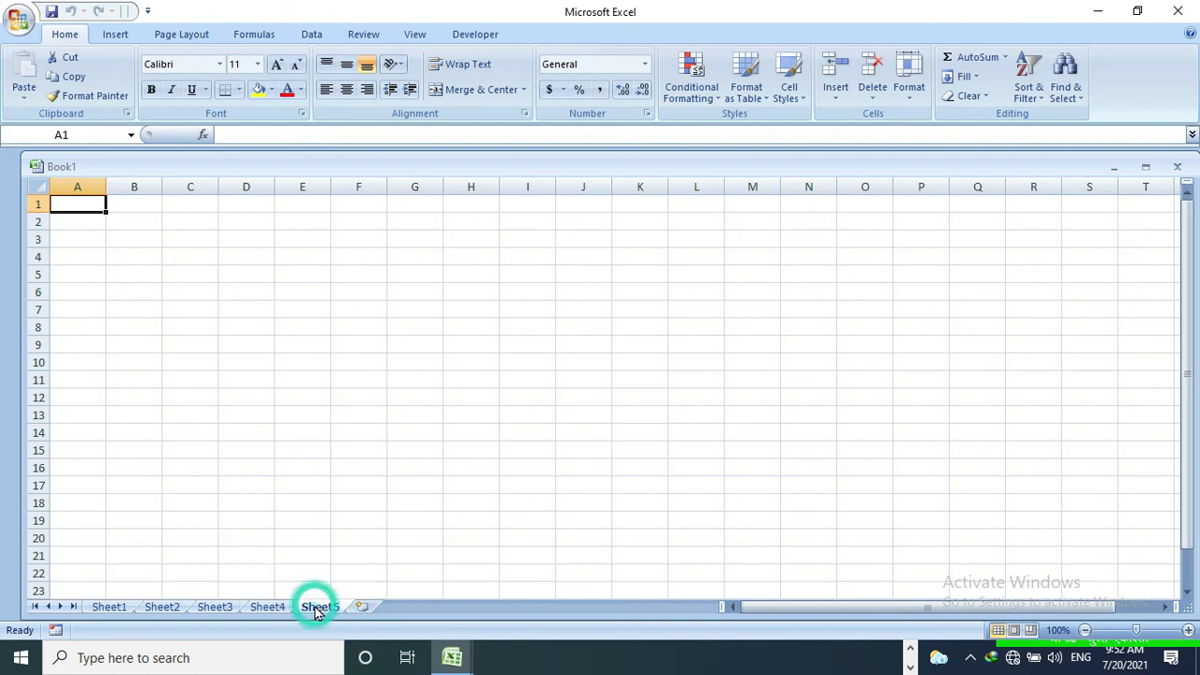
click(366, 608)
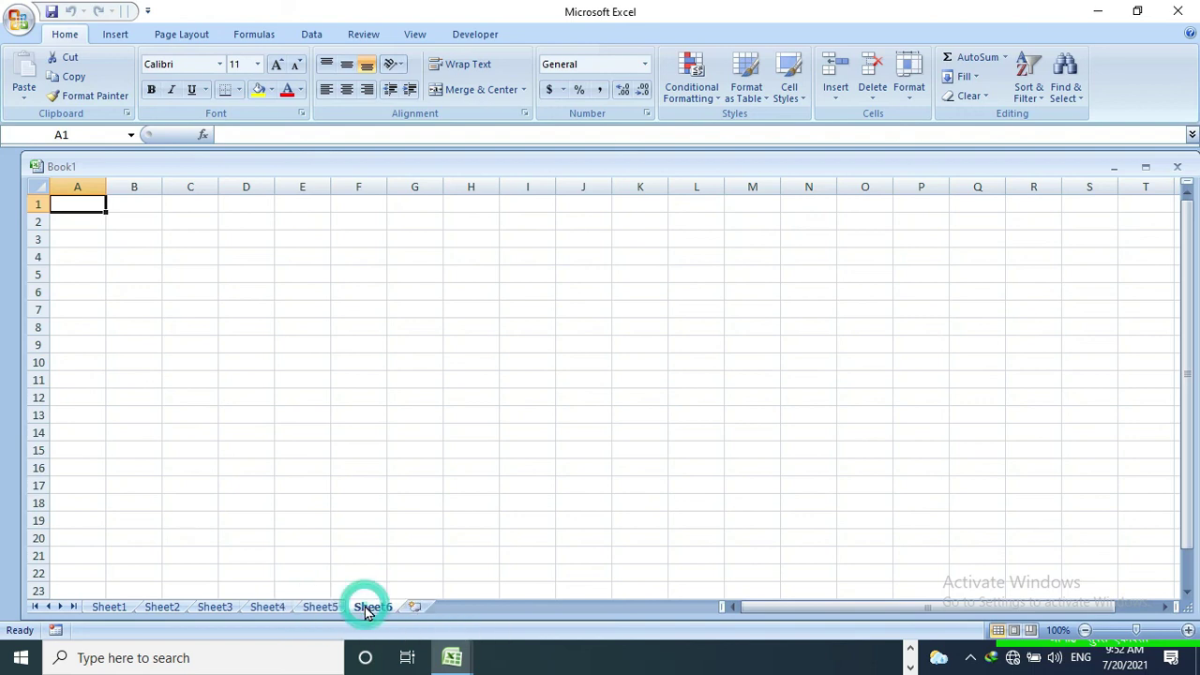
click(413, 608)
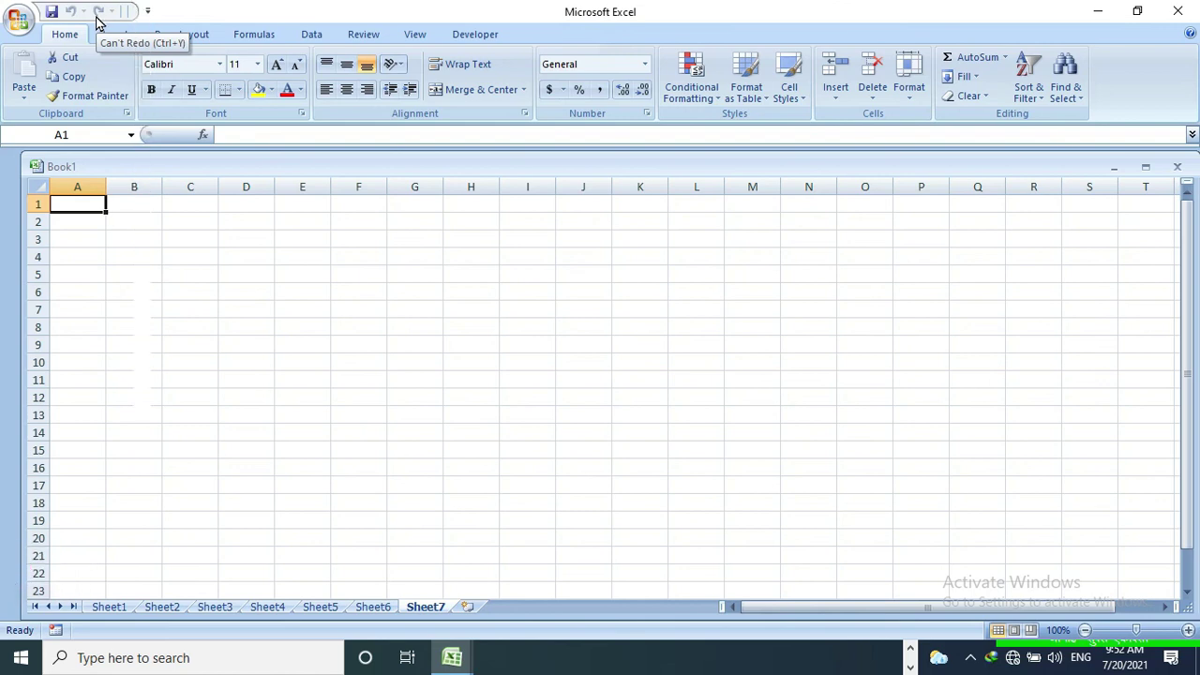
- Add the New and Open commands to the Quick Access Toolbar
click(147, 12)
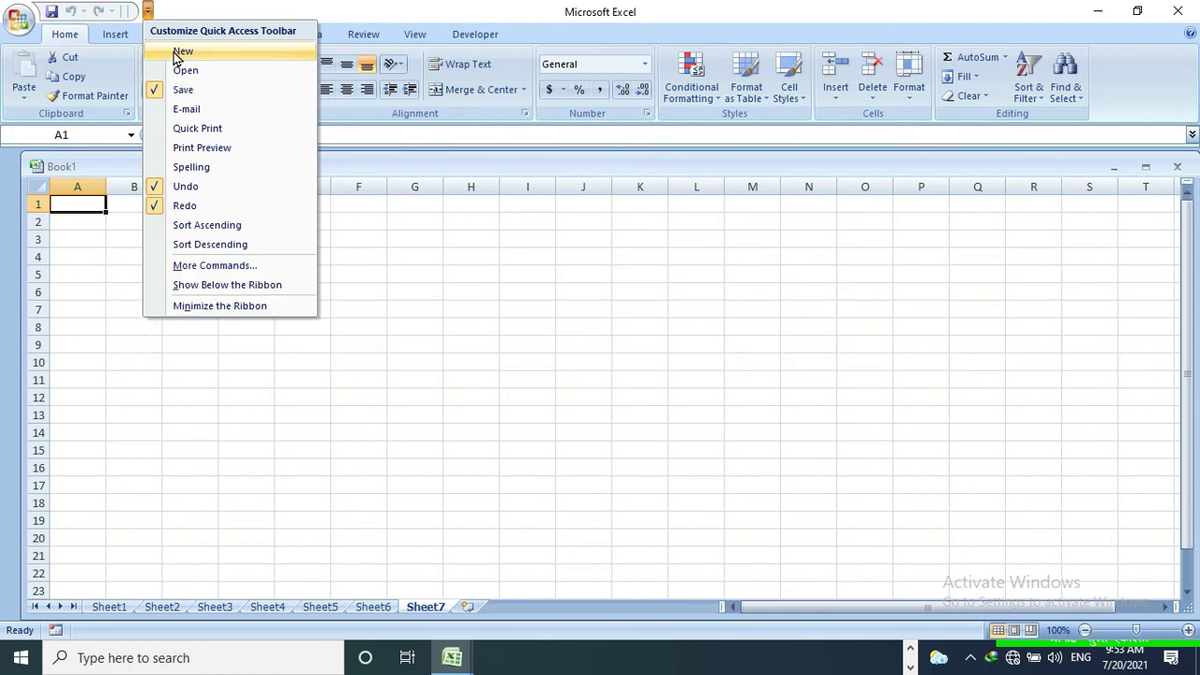
click(178, 54)
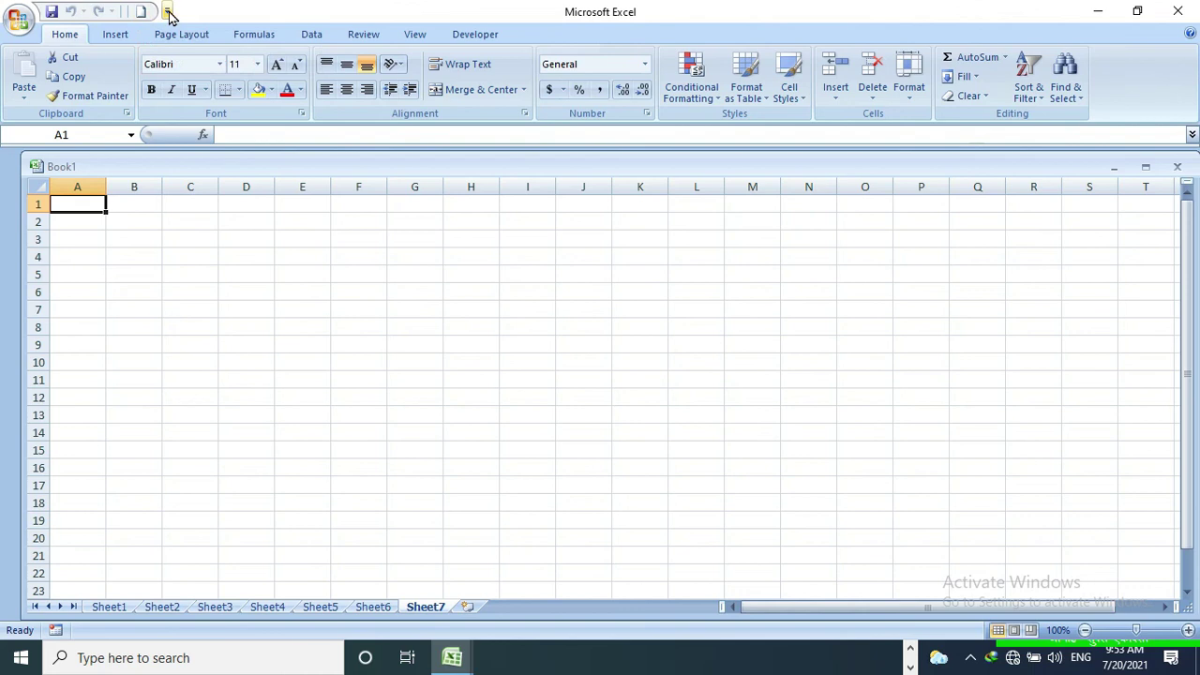
click(167, 12)
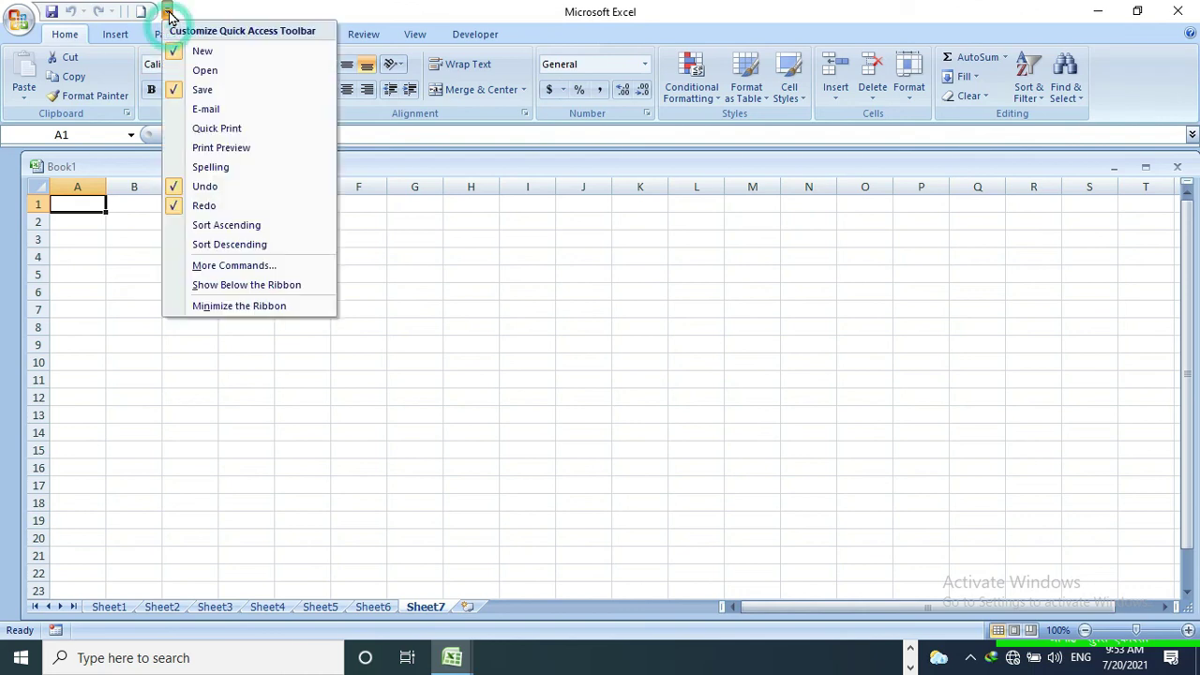
click(199, 72)
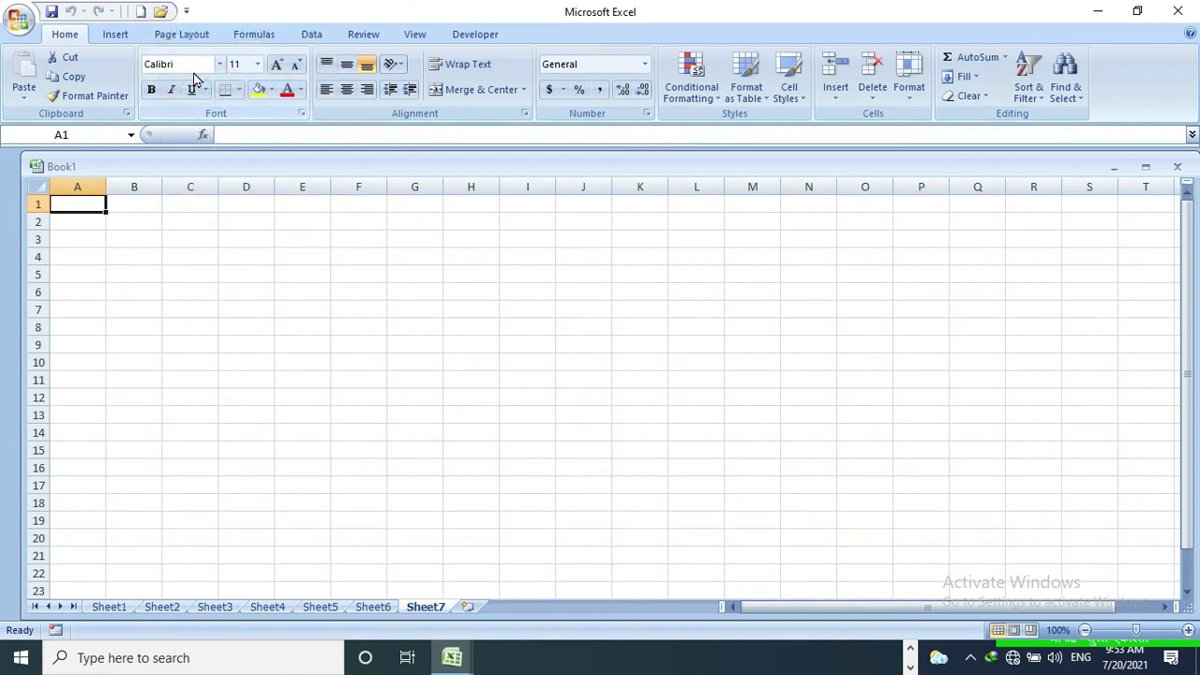
- Add the Quick Print and Print Preview commands to the Quick Access Toolbar
click(186, 11)
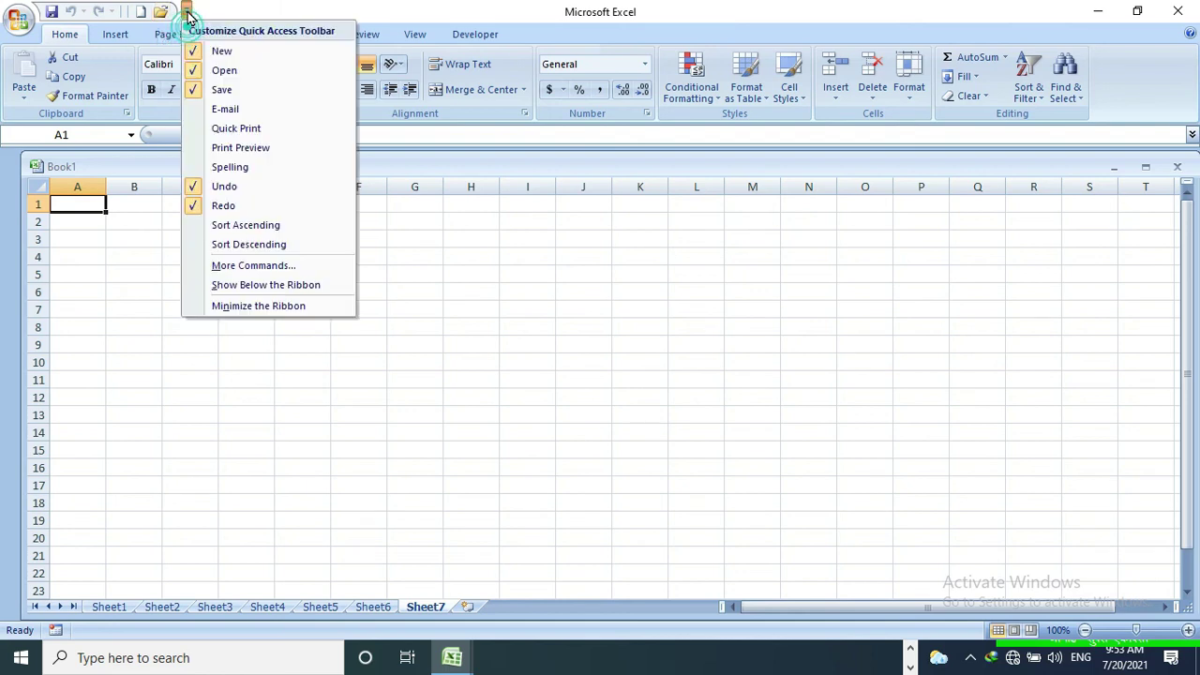
click(216, 132)
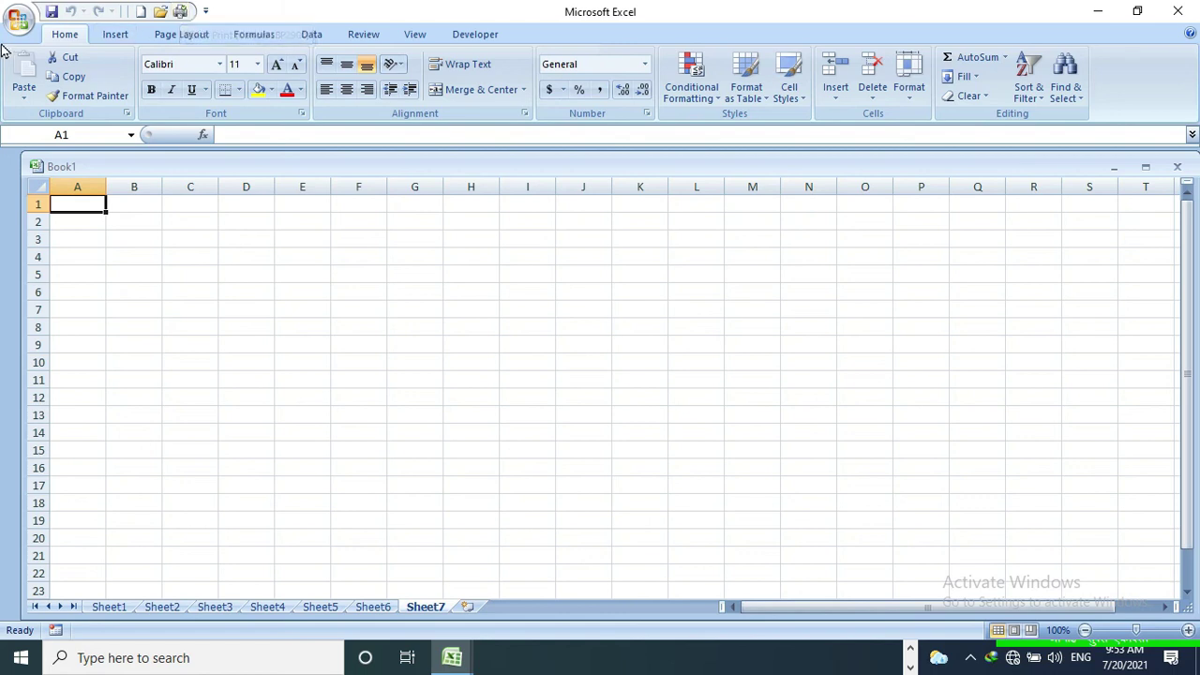
click(18, 21)
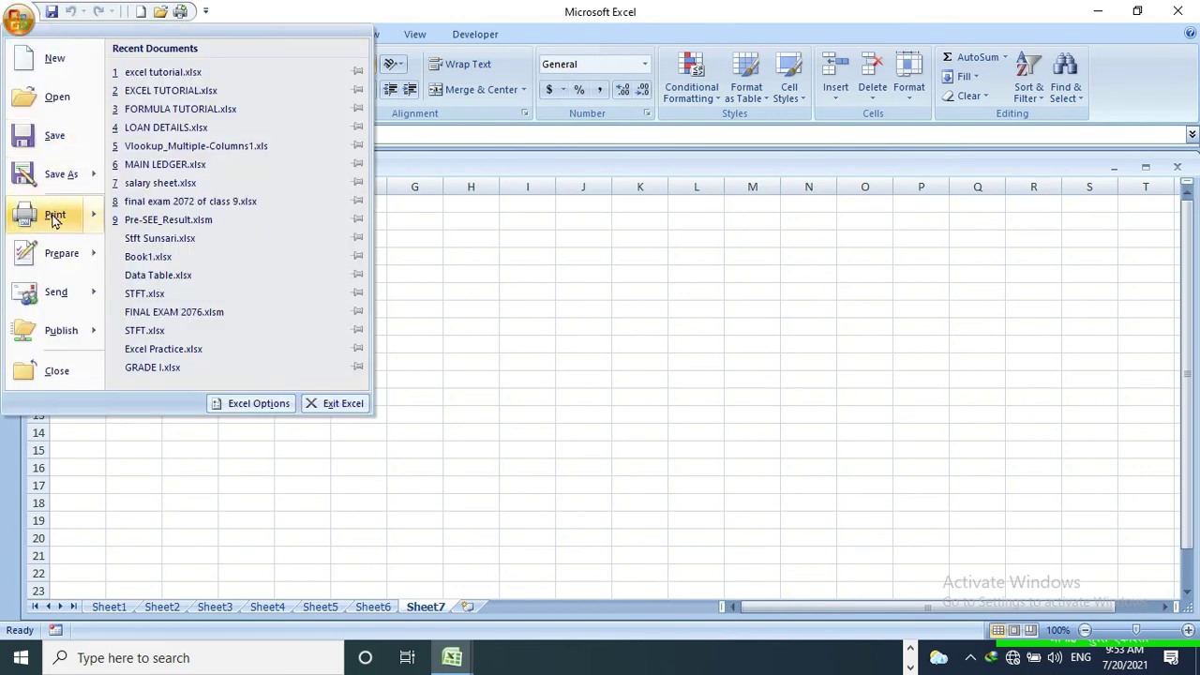
mouse_move(54, 221)
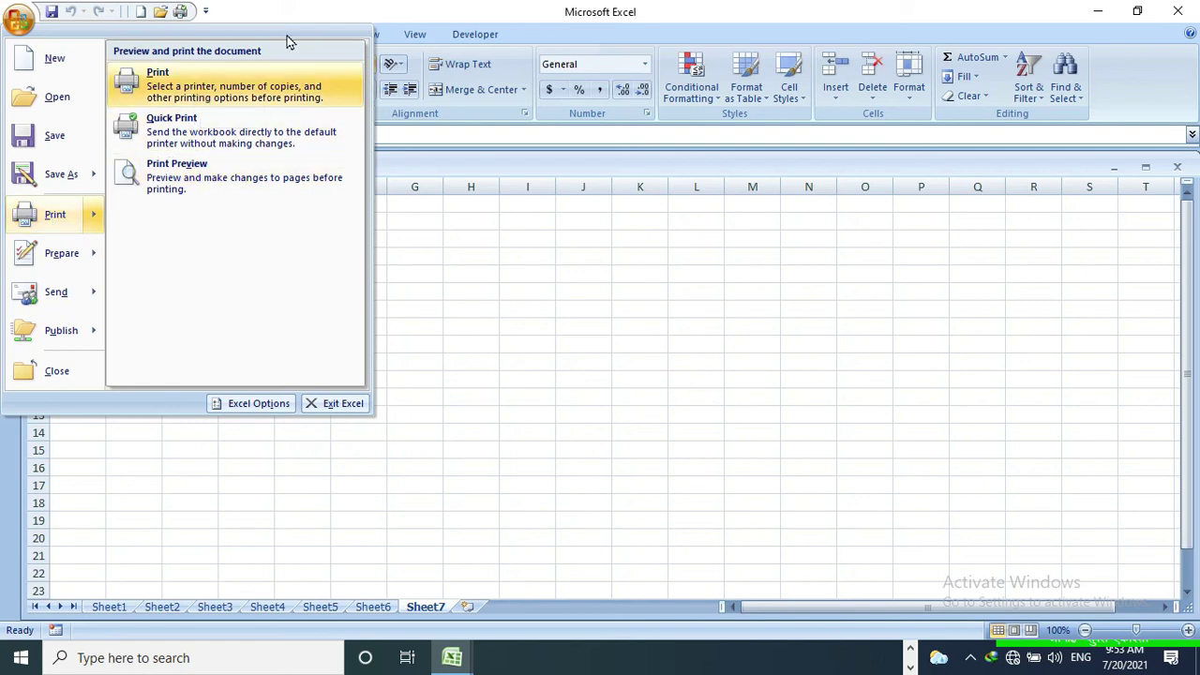
click(206, 12)
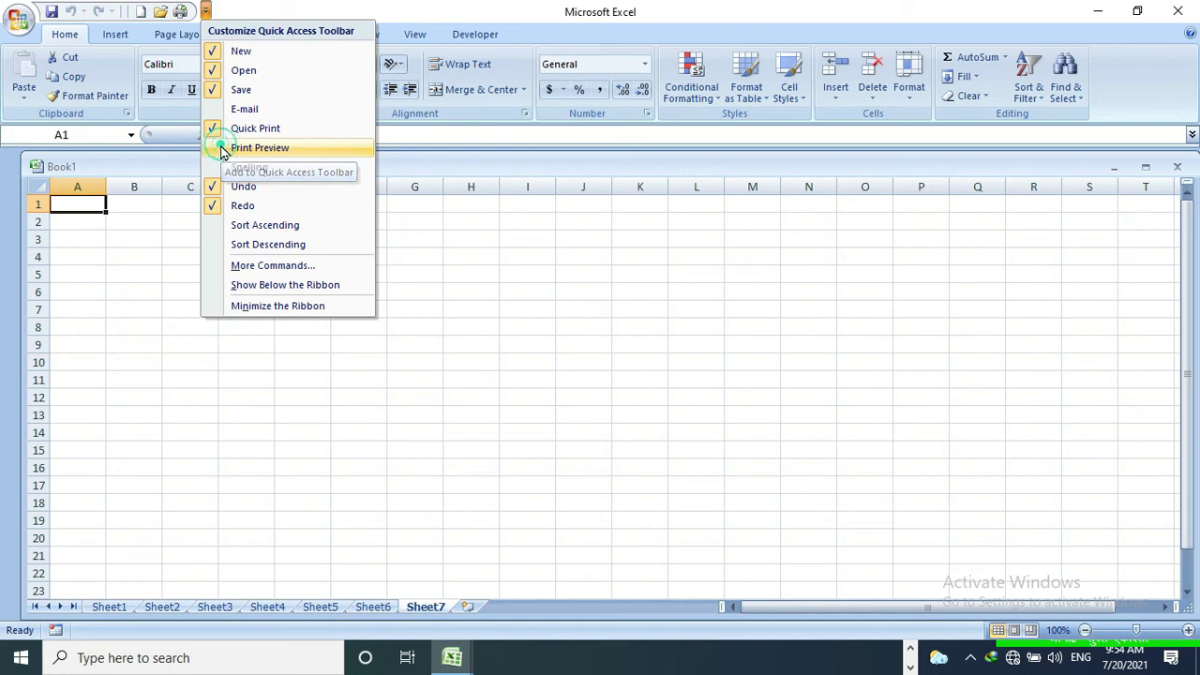
click(225, 150)
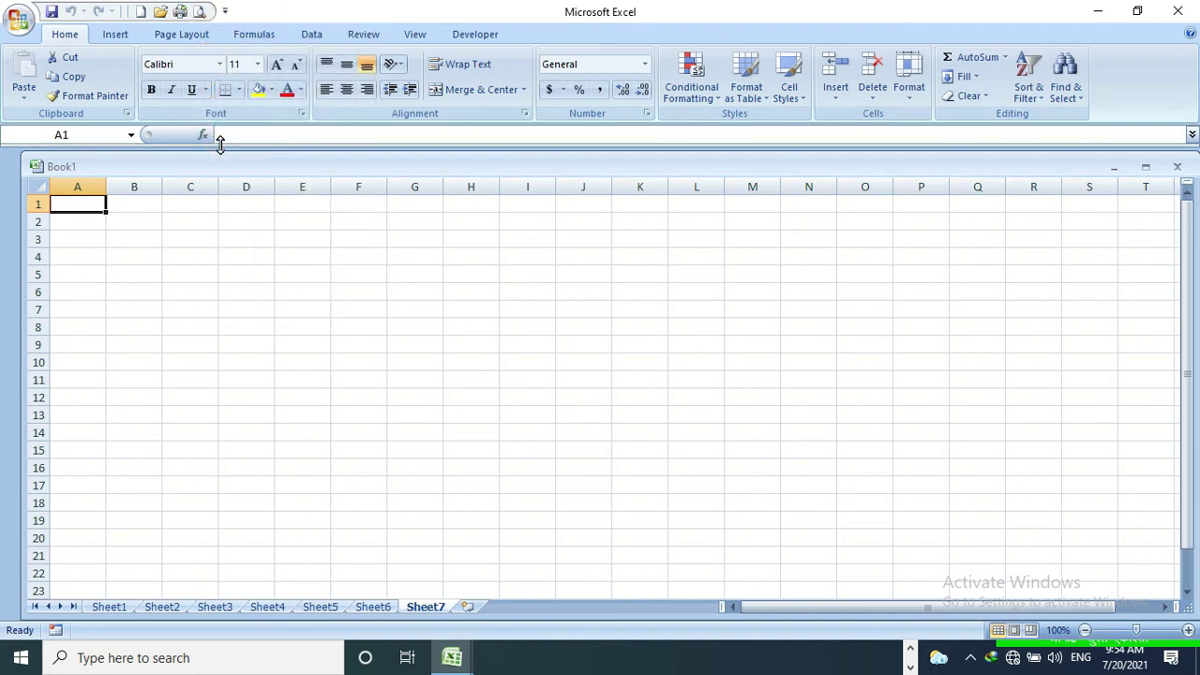
- Remove the New and Open commands from the Quick Access Toolbar
click(225, 13)
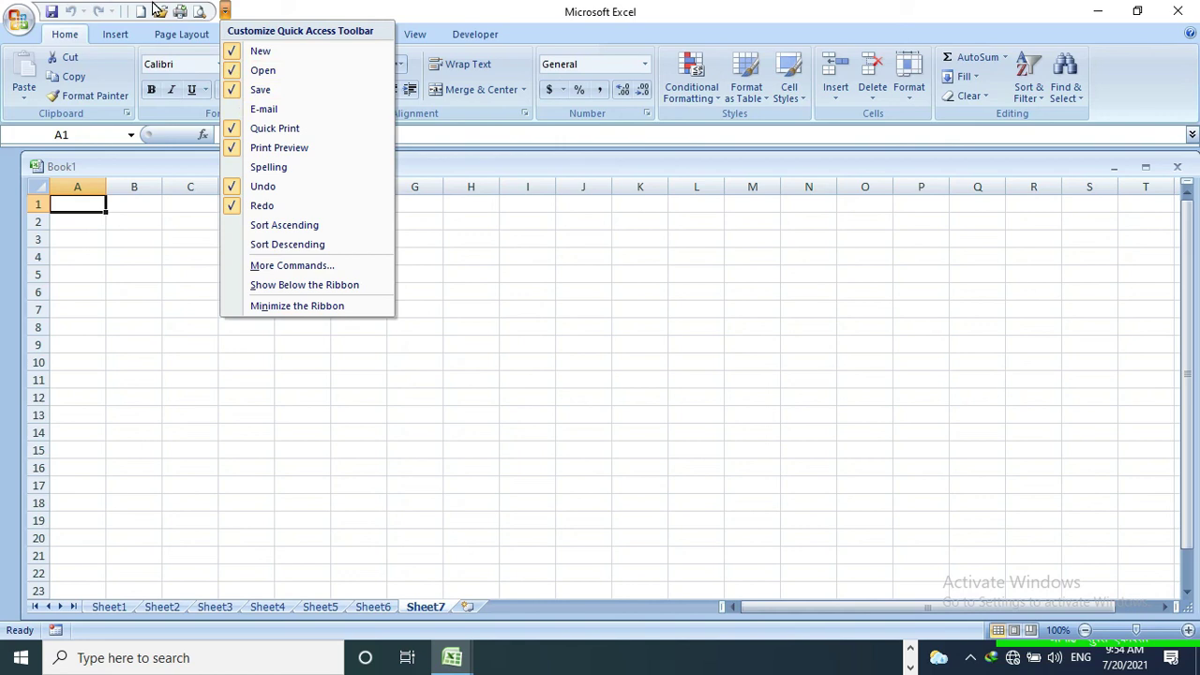
click(240, 53)
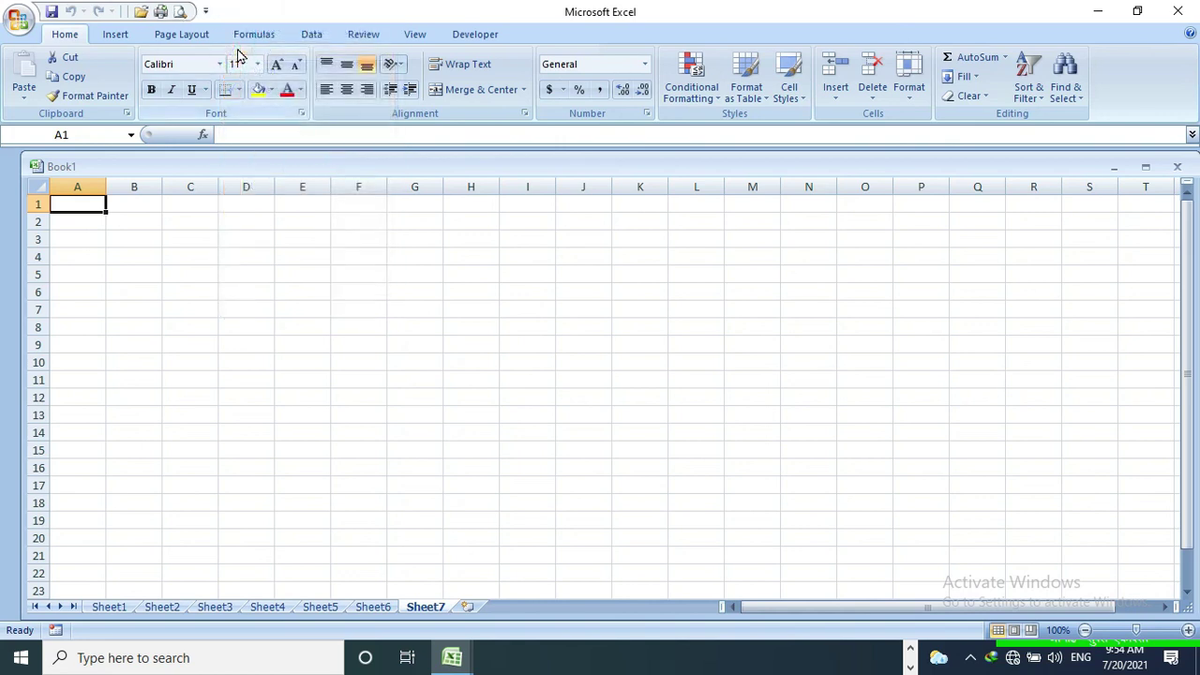
click(207, 13)
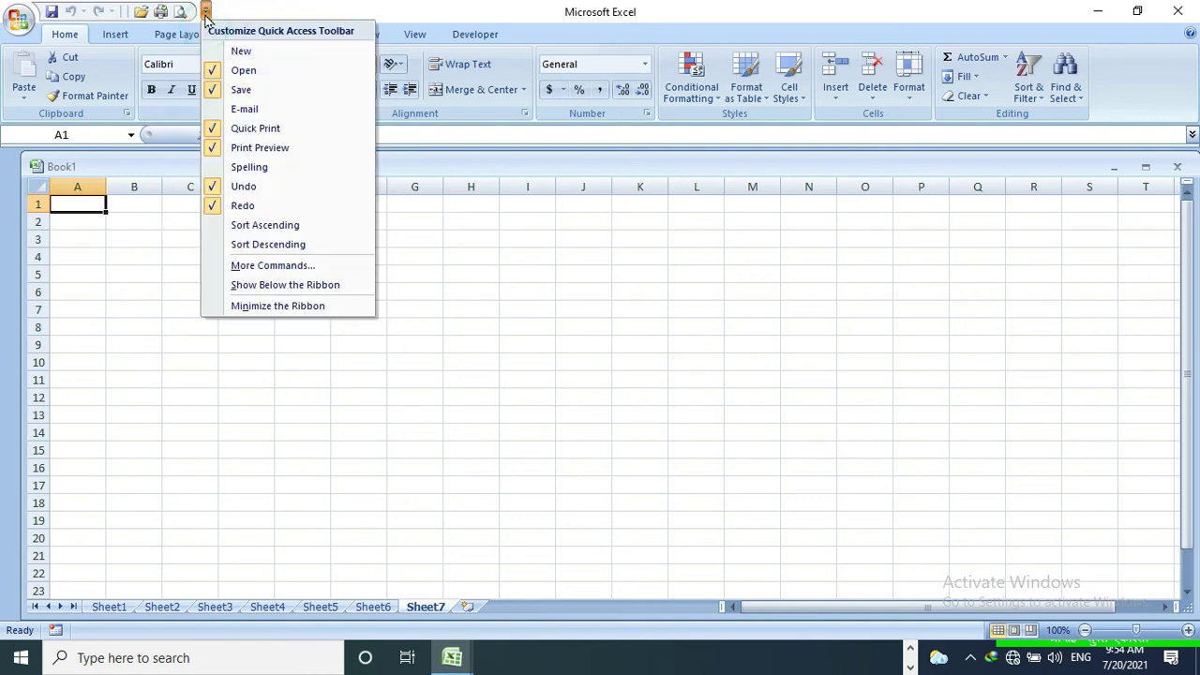
click(215, 70)
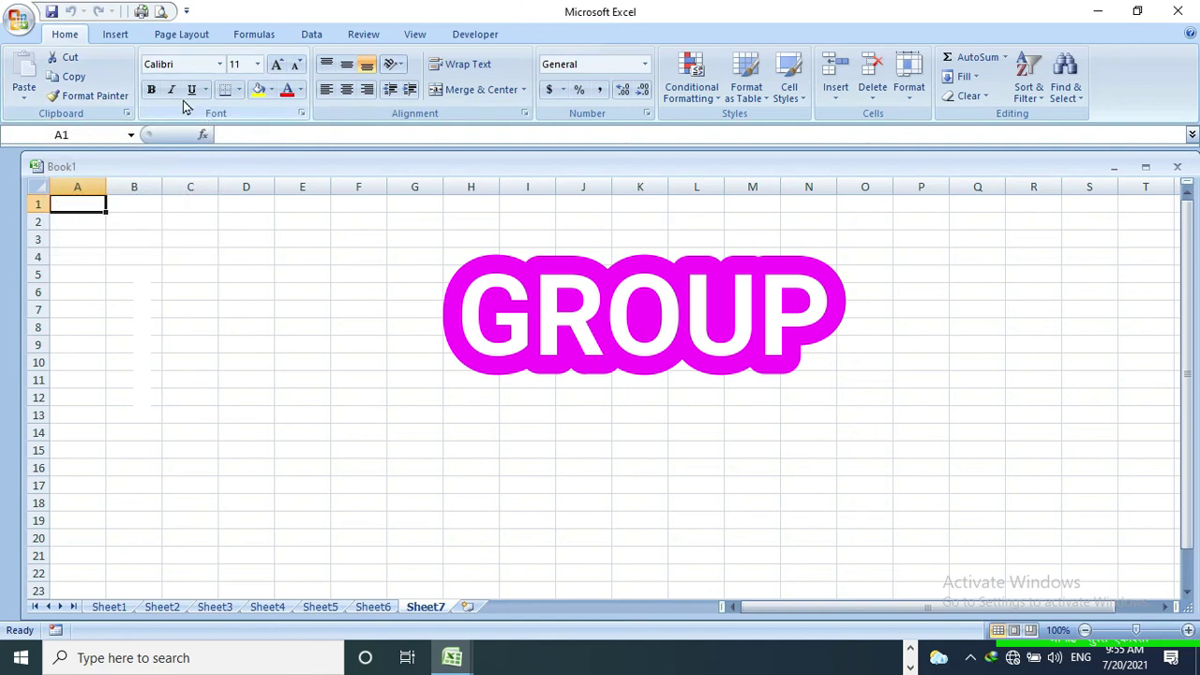
- Browse the available fonts and font sizes for cell A1 without choosing a different one
click(219, 67)
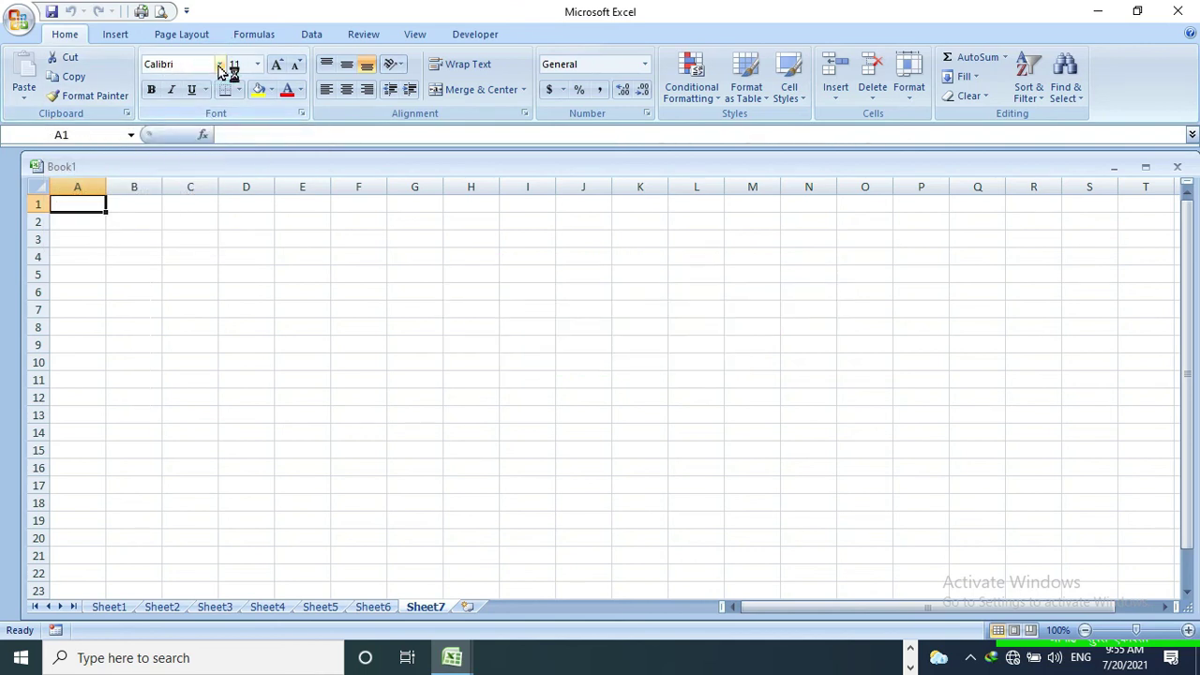
click(219, 64)
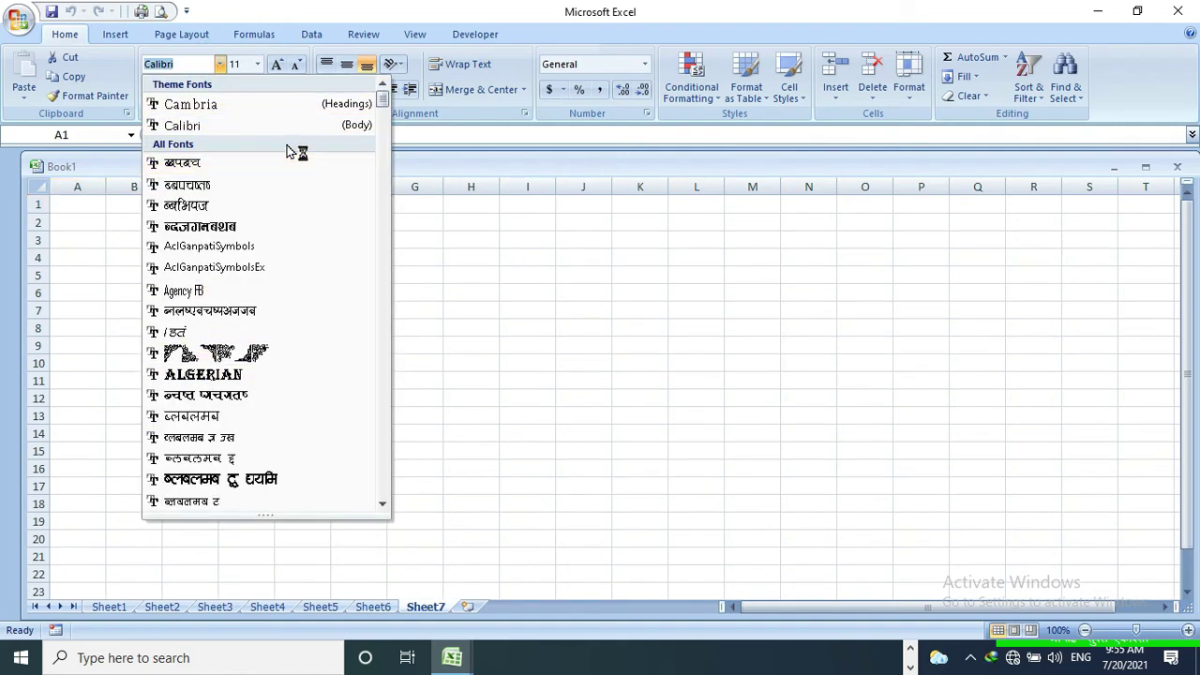
drag(381, 101, 387, 246)
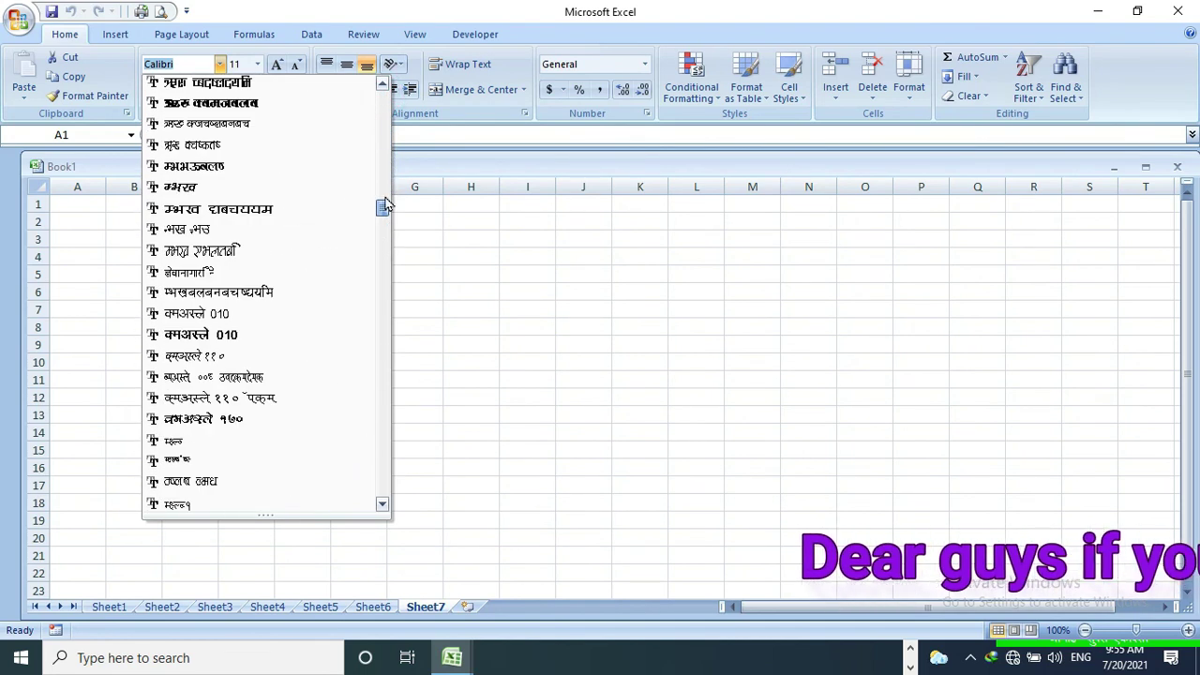
click(260, 64)
click(260, 64)
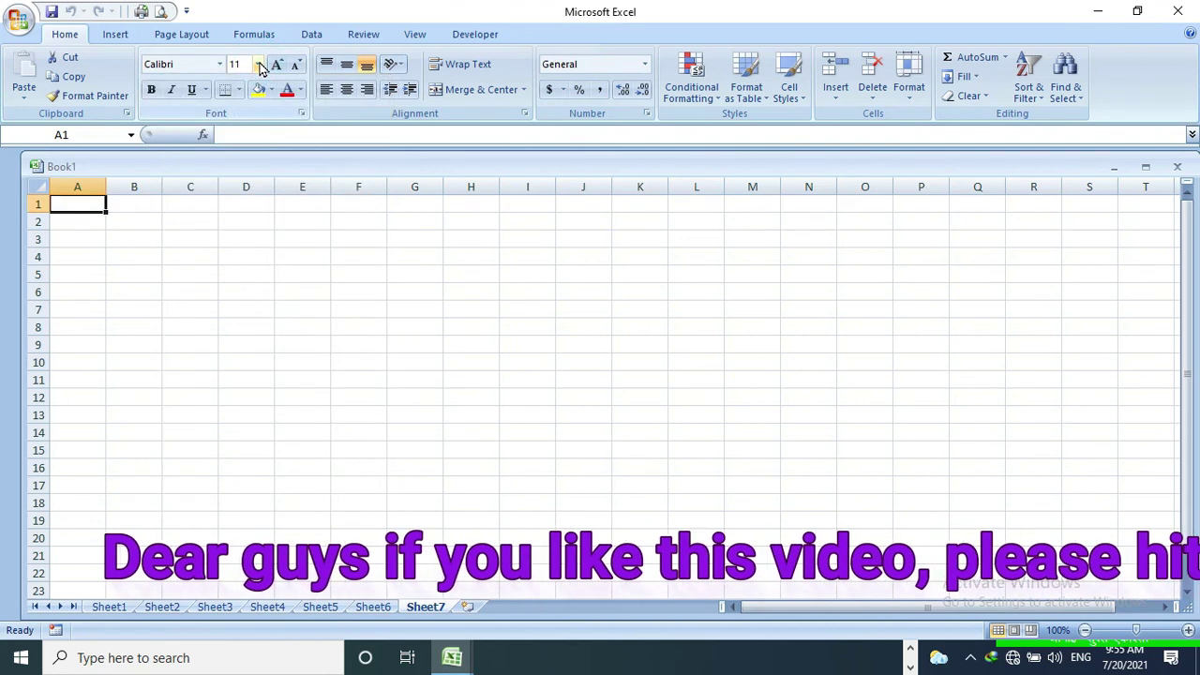
click(260, 64)
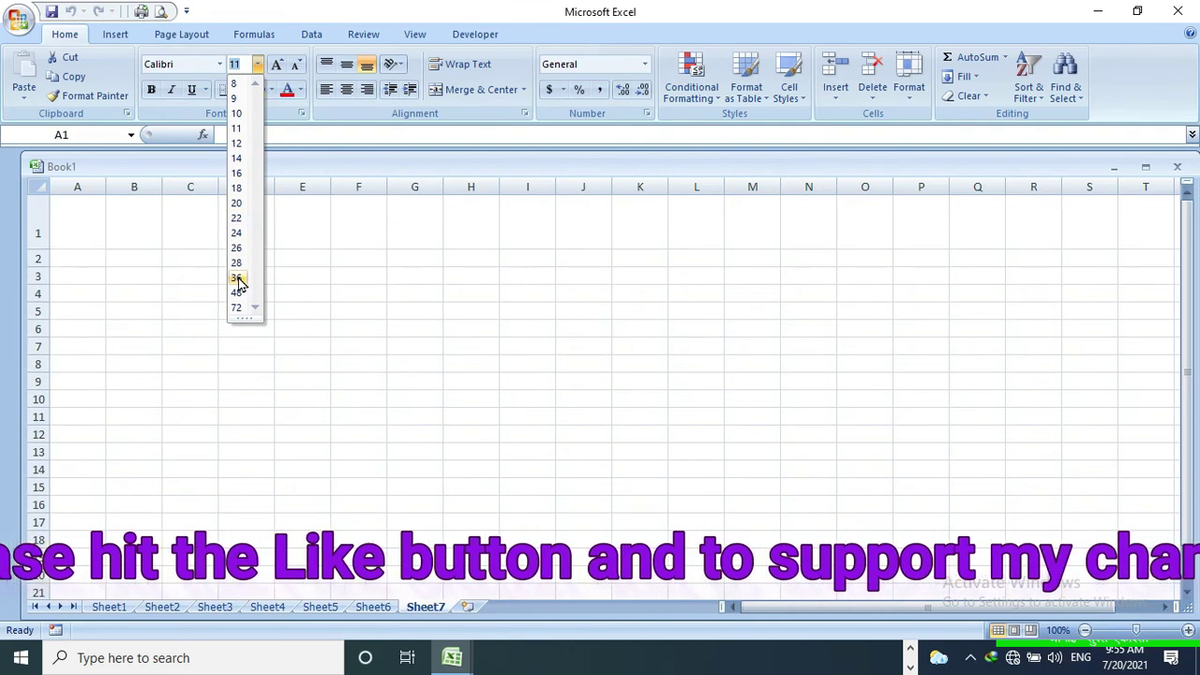
- Apply bold and underline to cell A1 and look through its border and fill colour choices
click(160, 98)
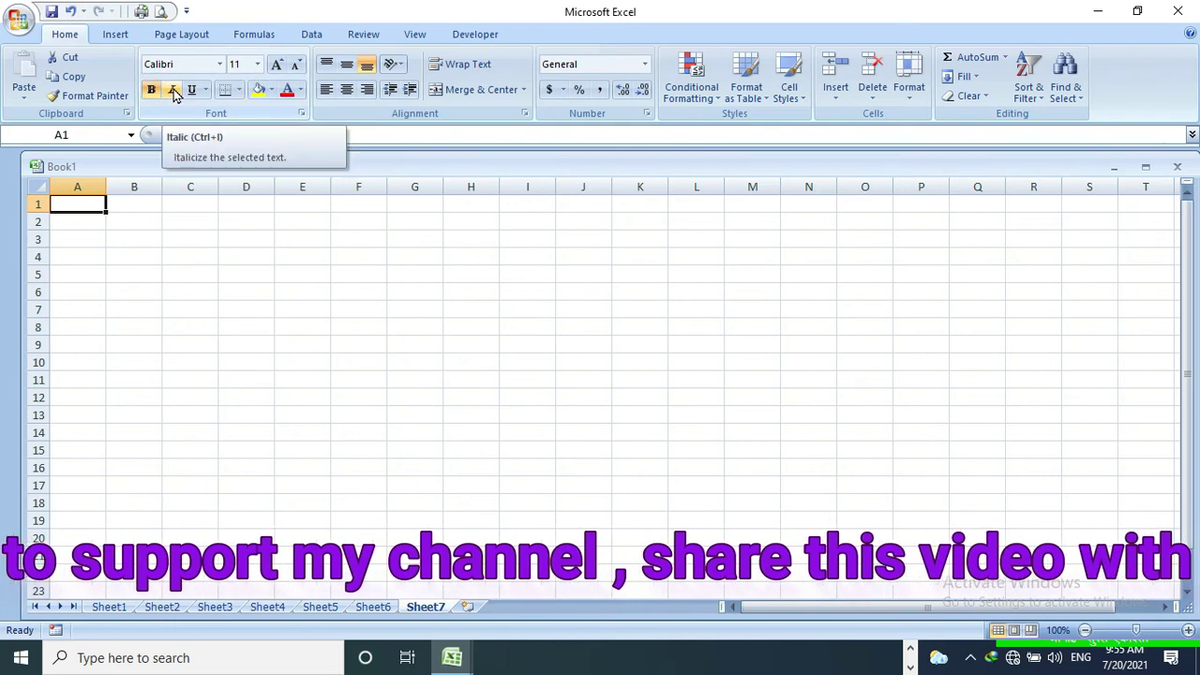
click(190, 91)
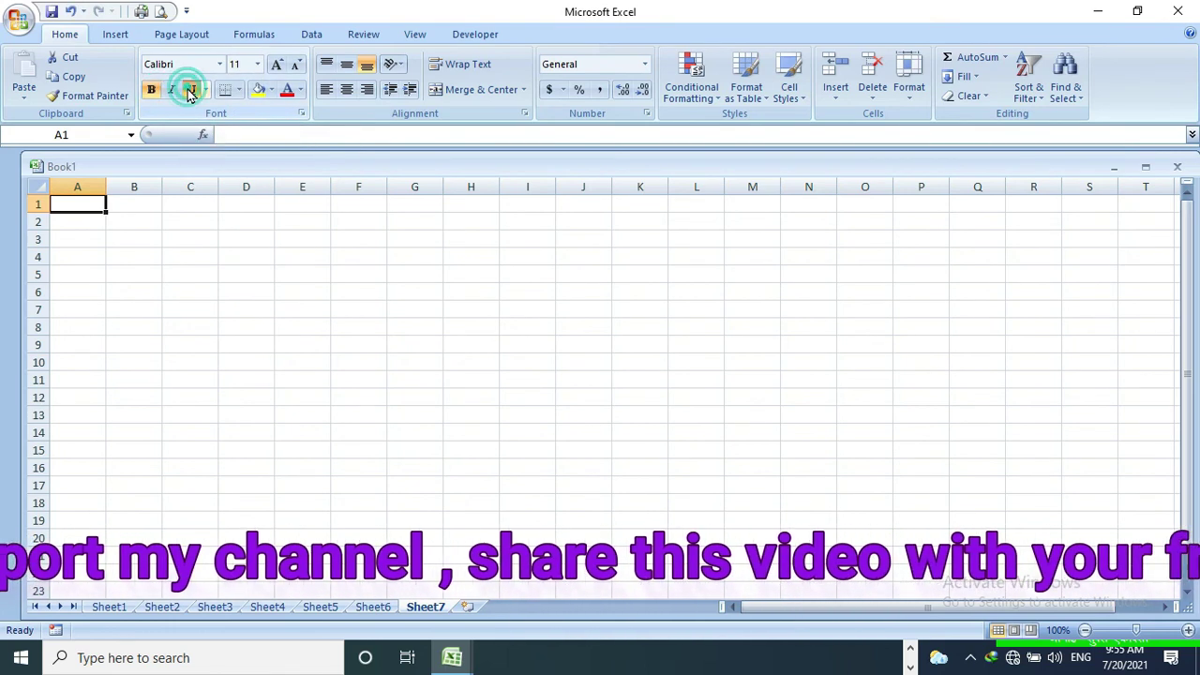
click(239, 90)
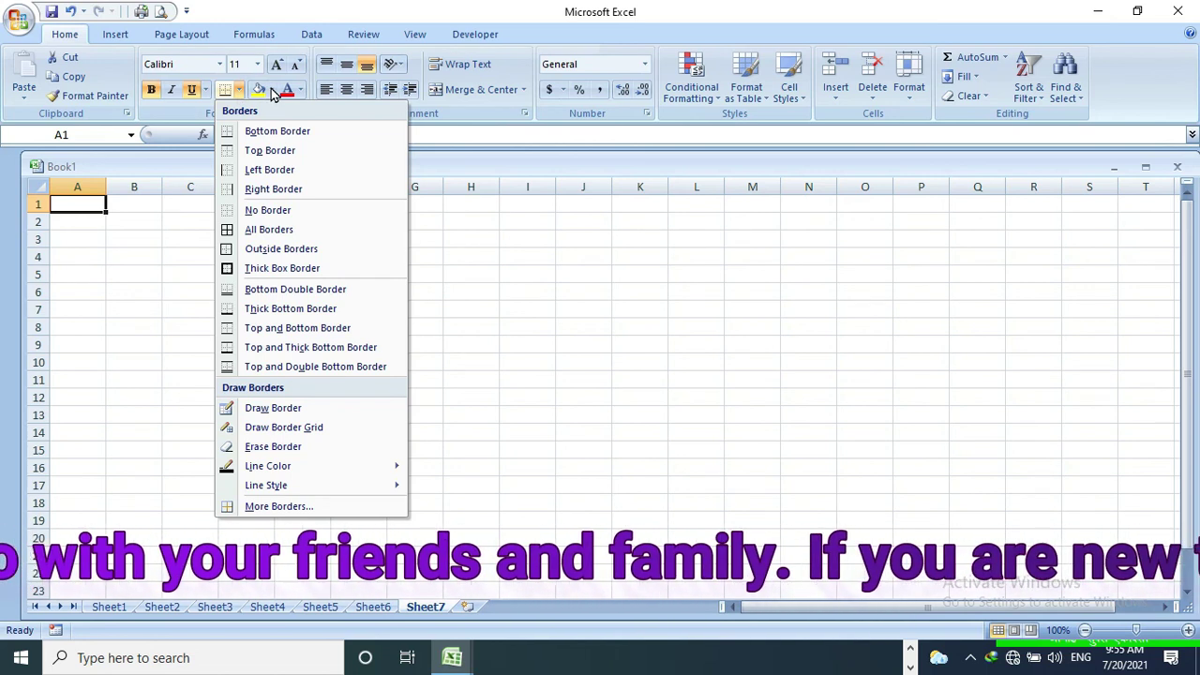
click(271, 91)
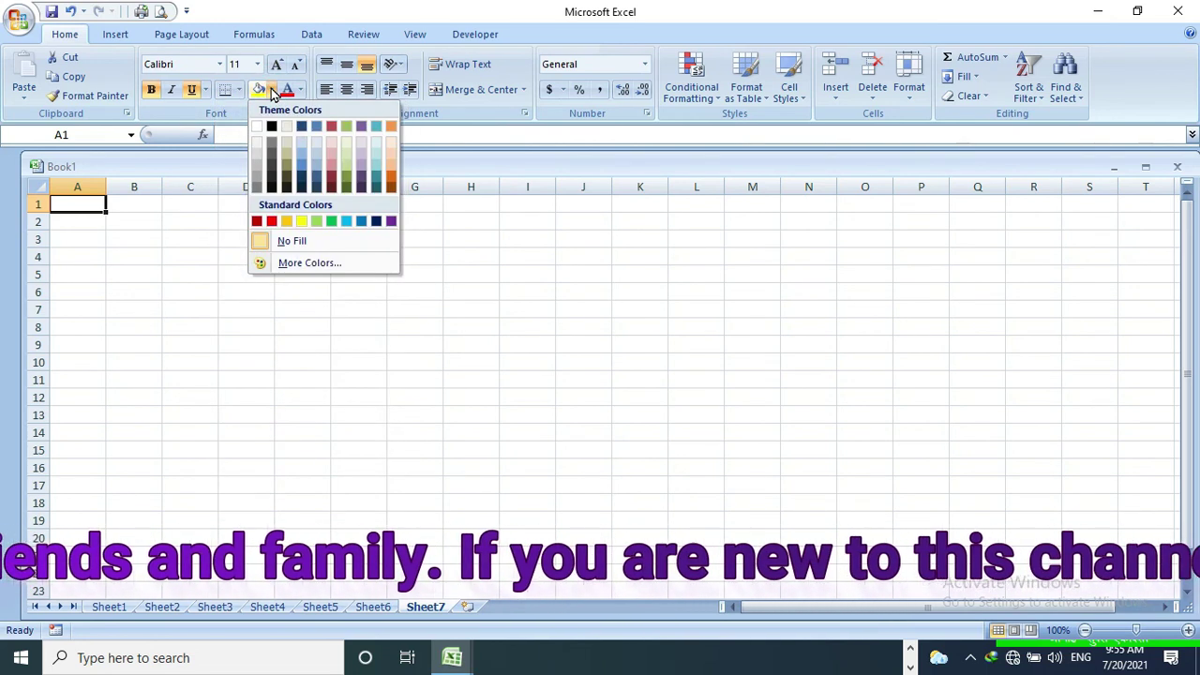
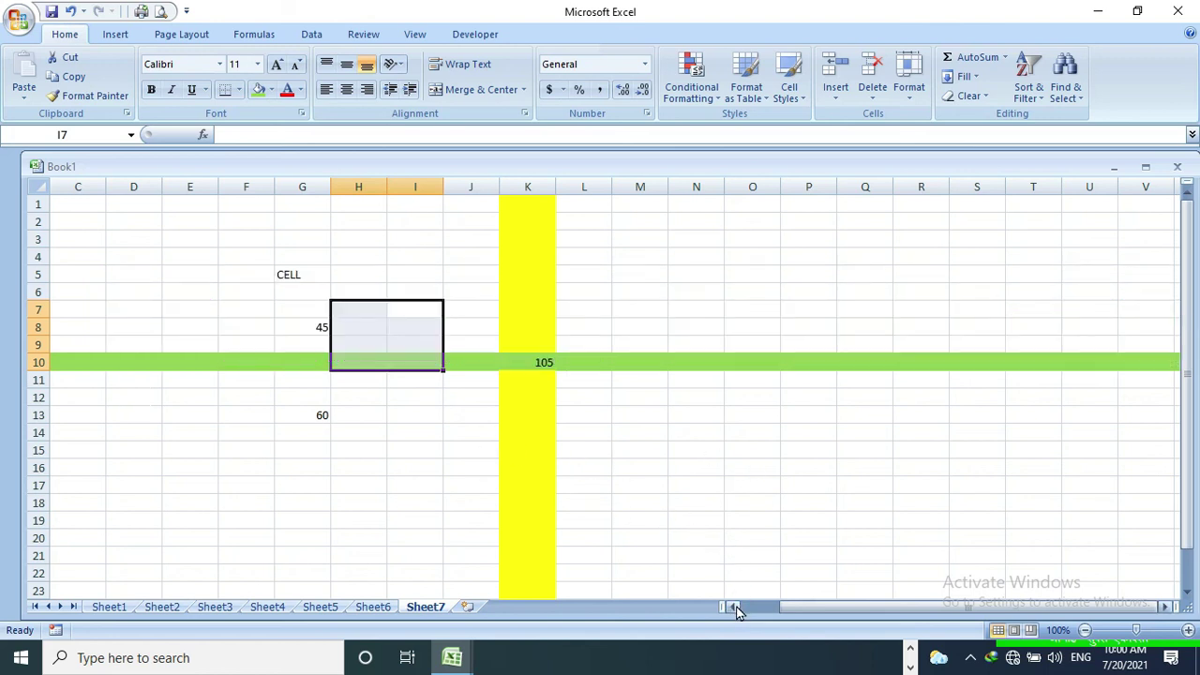
- View the worksheet's columns horizontally, going back to column A and across to column AG
click(734, 607)
click(734, 607)
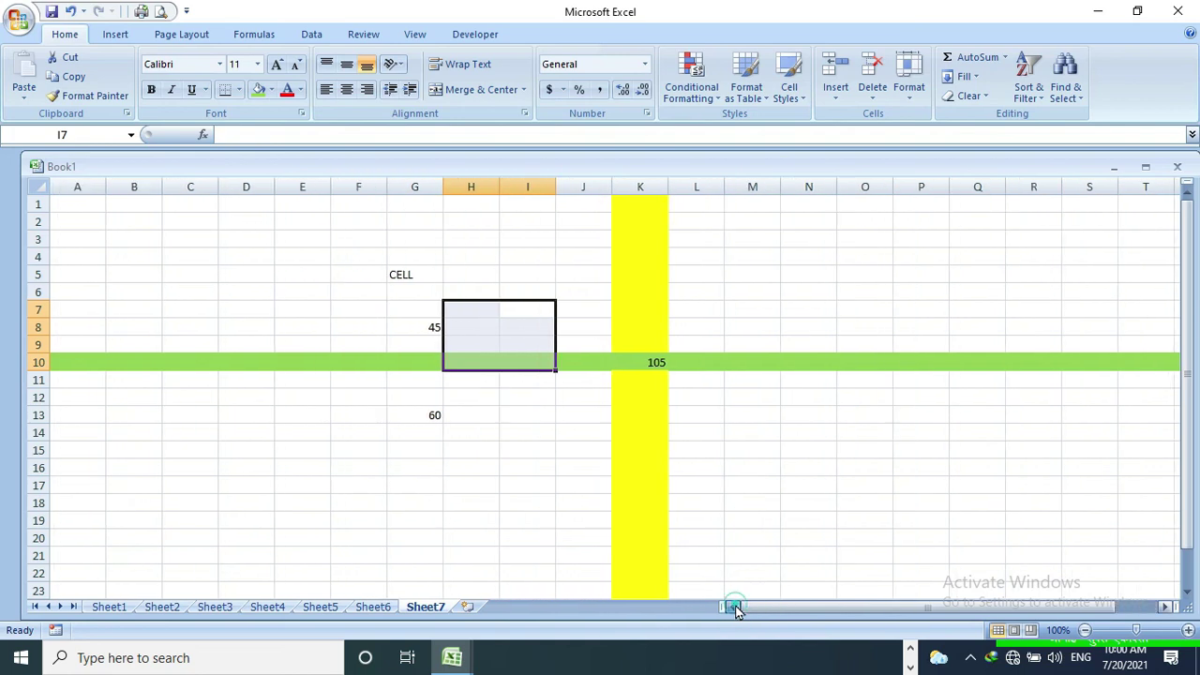
click(1166, 607)
drag(1166, 608, 1166, 609)
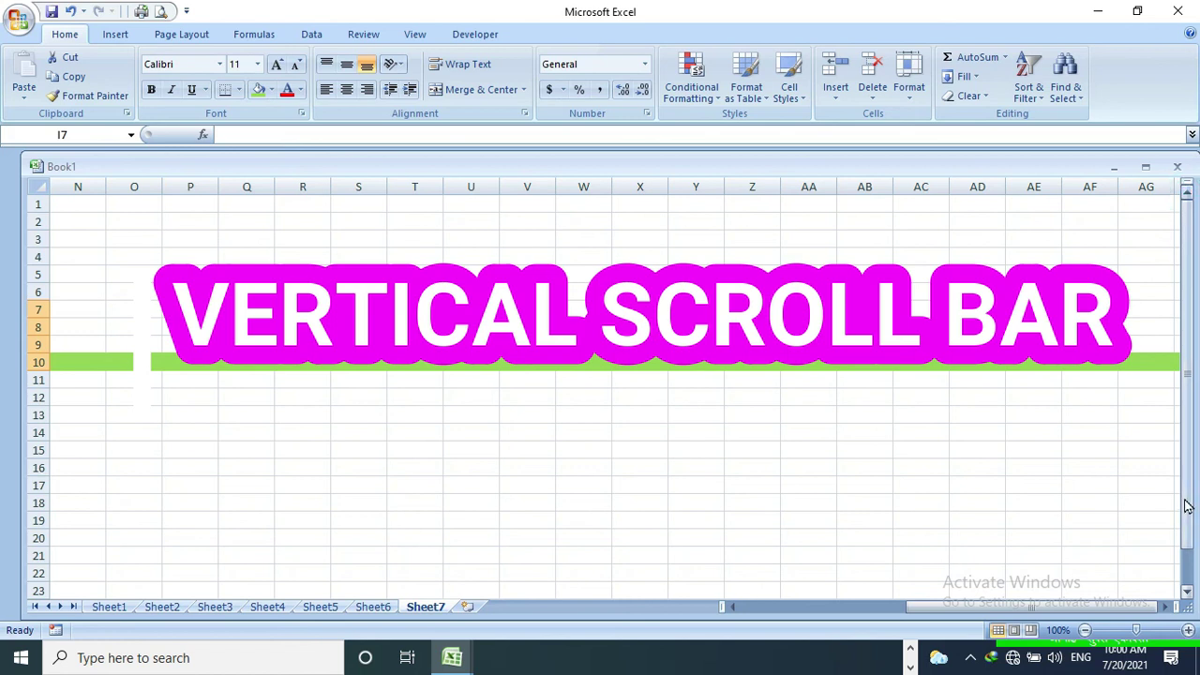
- View the worksheet's rows vertically, going down to row 30 and back up to row 1
click(1188, 593)
click(1188, 594)
click(1188, 594)
click(1188, 593)
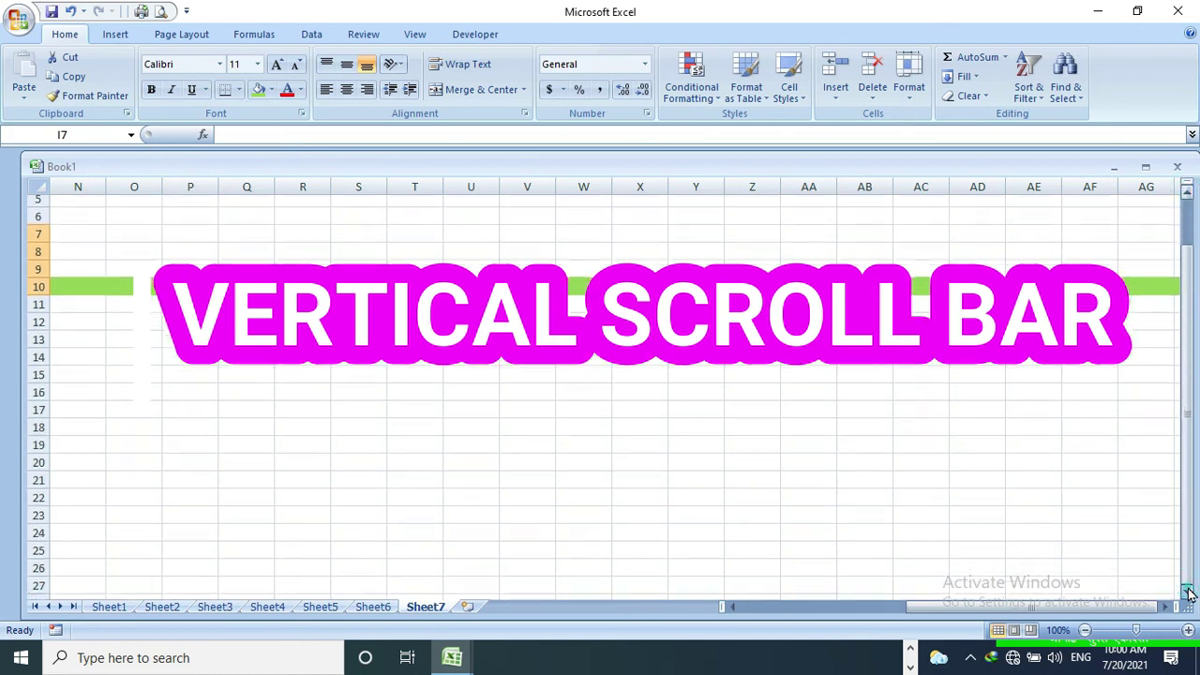
click(1188, 594)
click(1188, 593)
click(1188, 594)
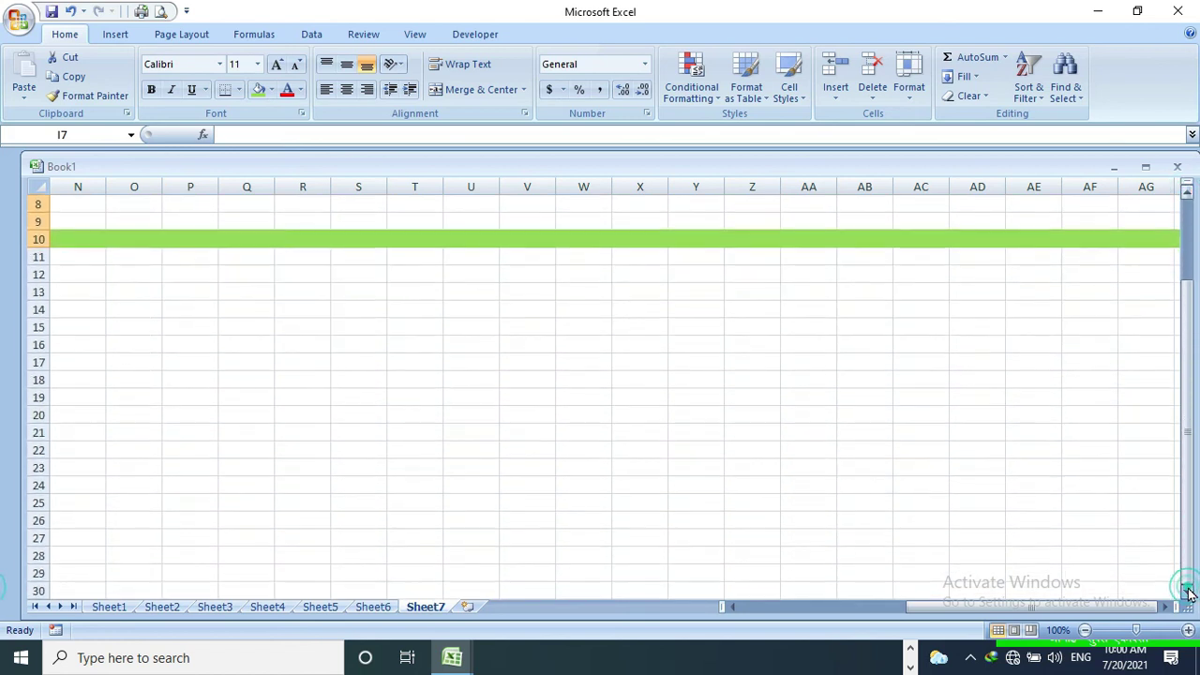
click(1188, 192)
click(1188, 192)
click(1188, 192)
click(1188, 192)
click(1188, 193)
click(1188, 192)
click(1188, 192)
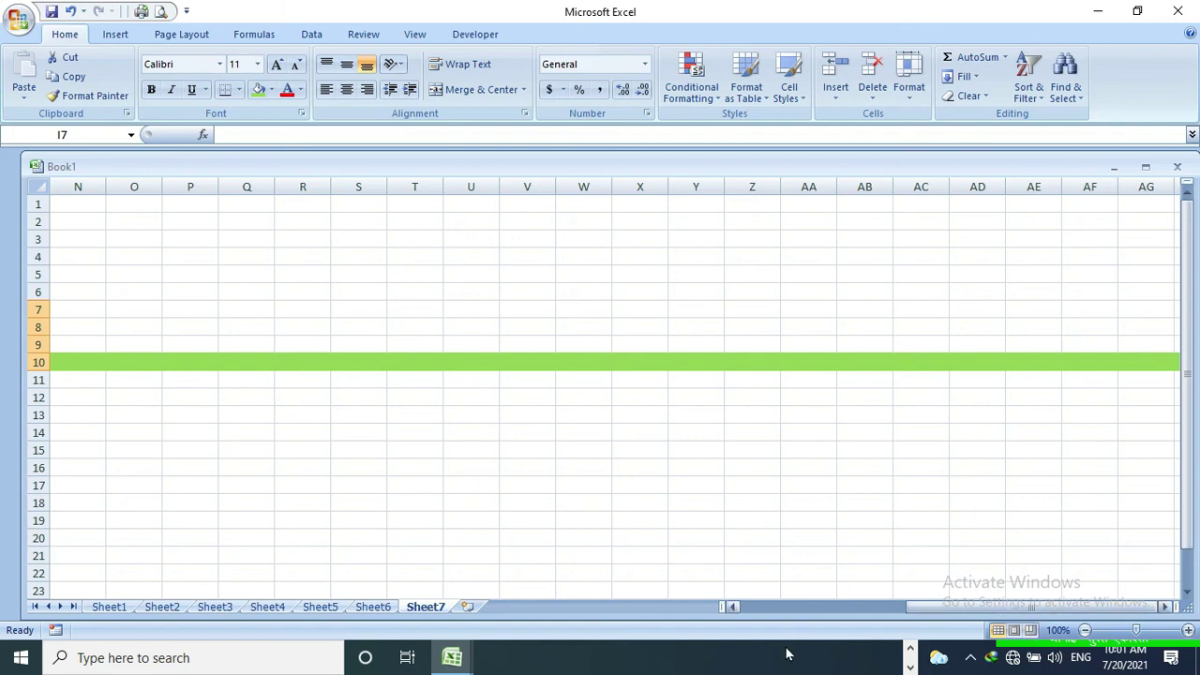
- Select cell A1 and jump along row 1 to the sheet's last column, cell XFD1
drag(1020, 607, 764, 605)
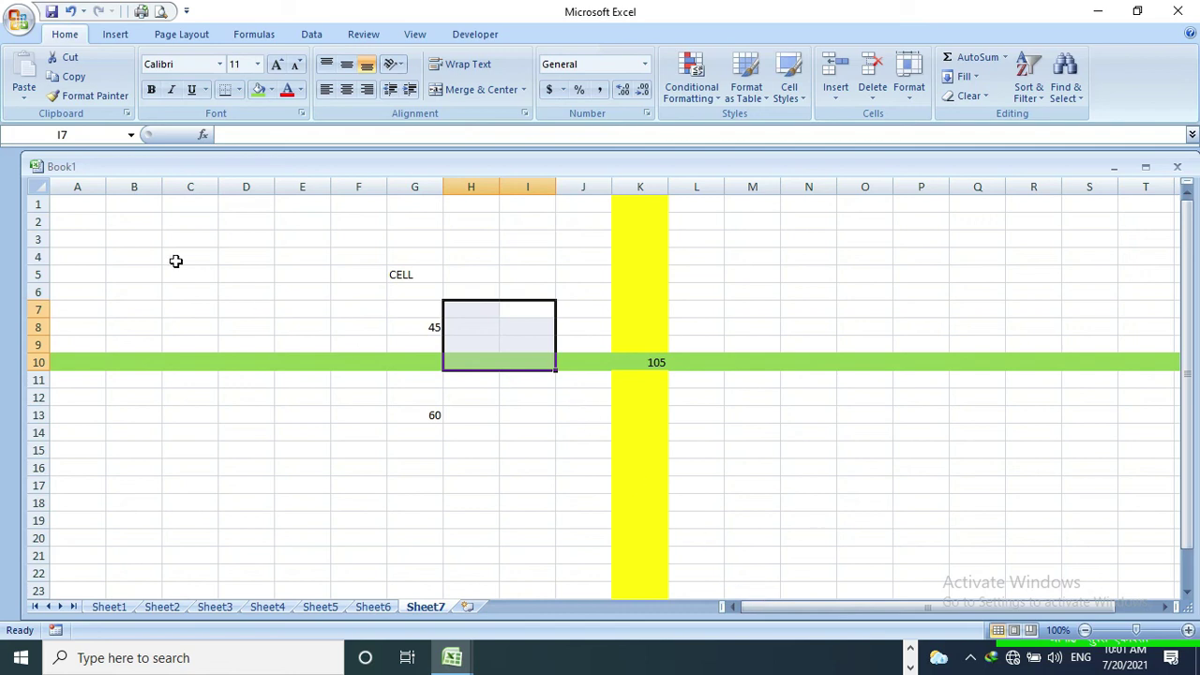
click(66, 205)
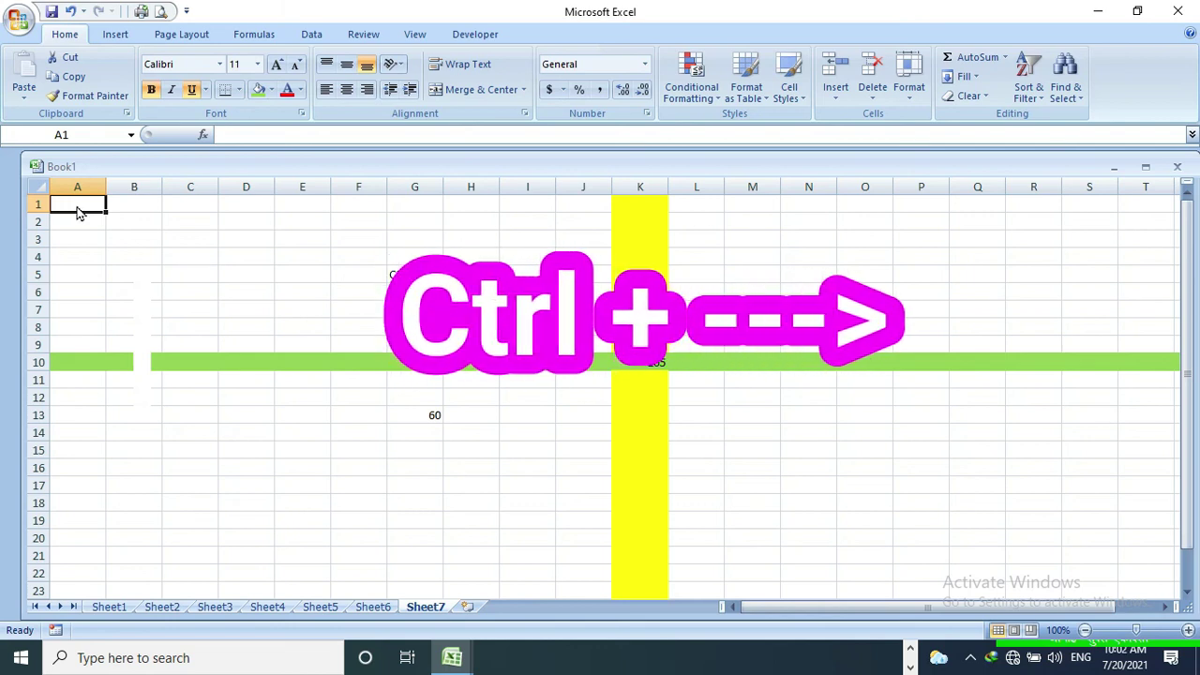
key(ctrl+Right)
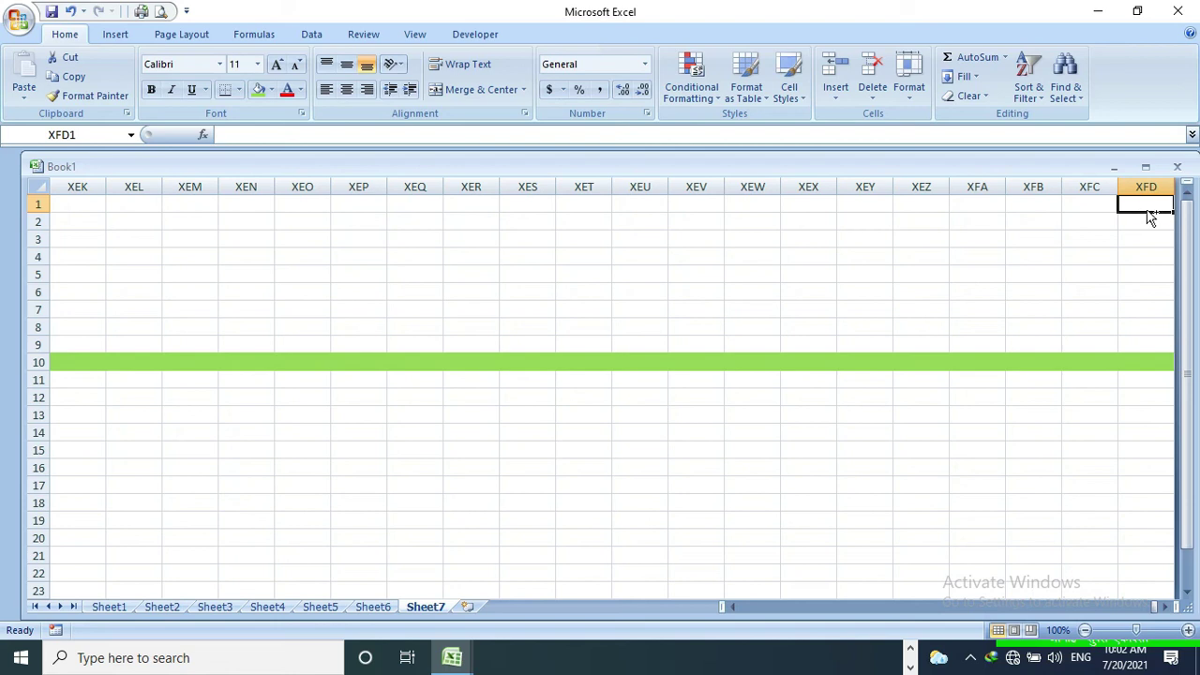
- Return along row 1 to cell A1 and select the entire worksheet
key(ctrl+Left)
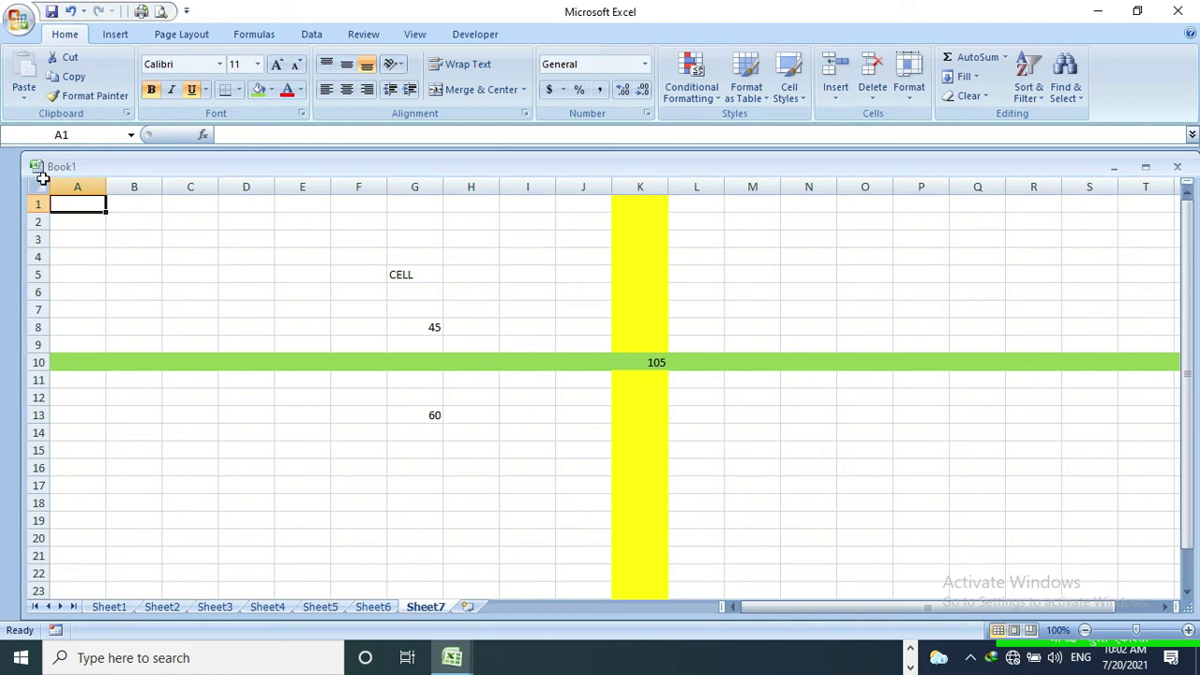
click(40, 186)
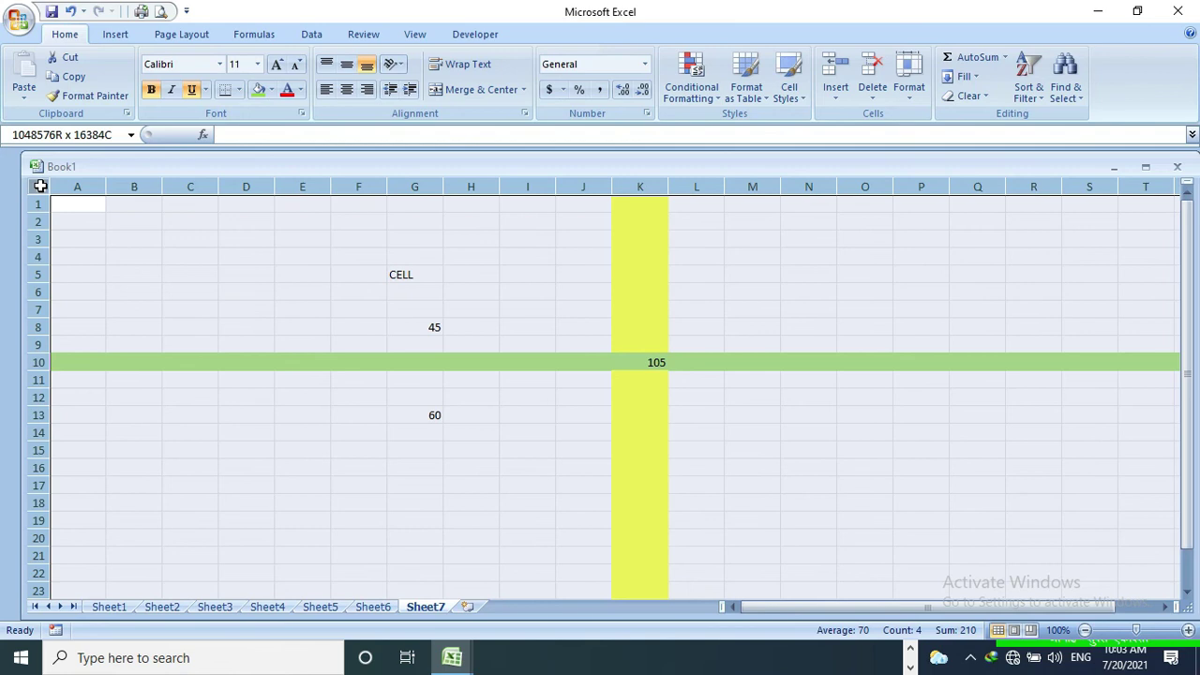
click(40, 186)
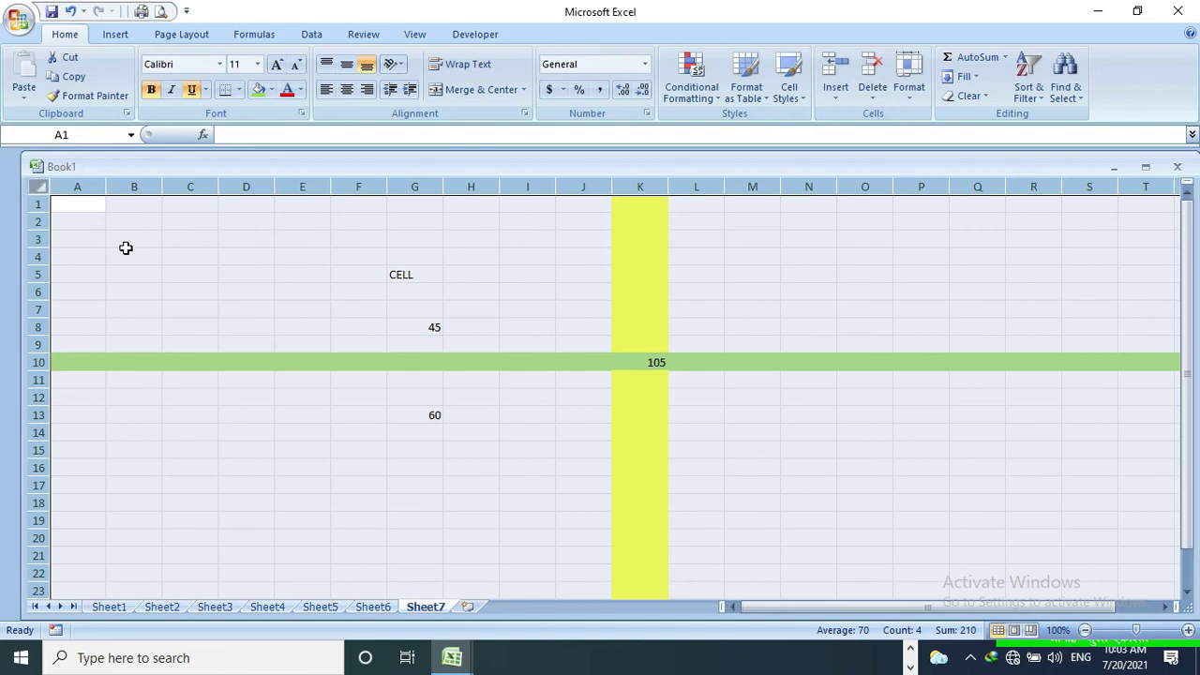
- Enter 1 in cell A1 and turn on underline for cell B5
click(85, 203)
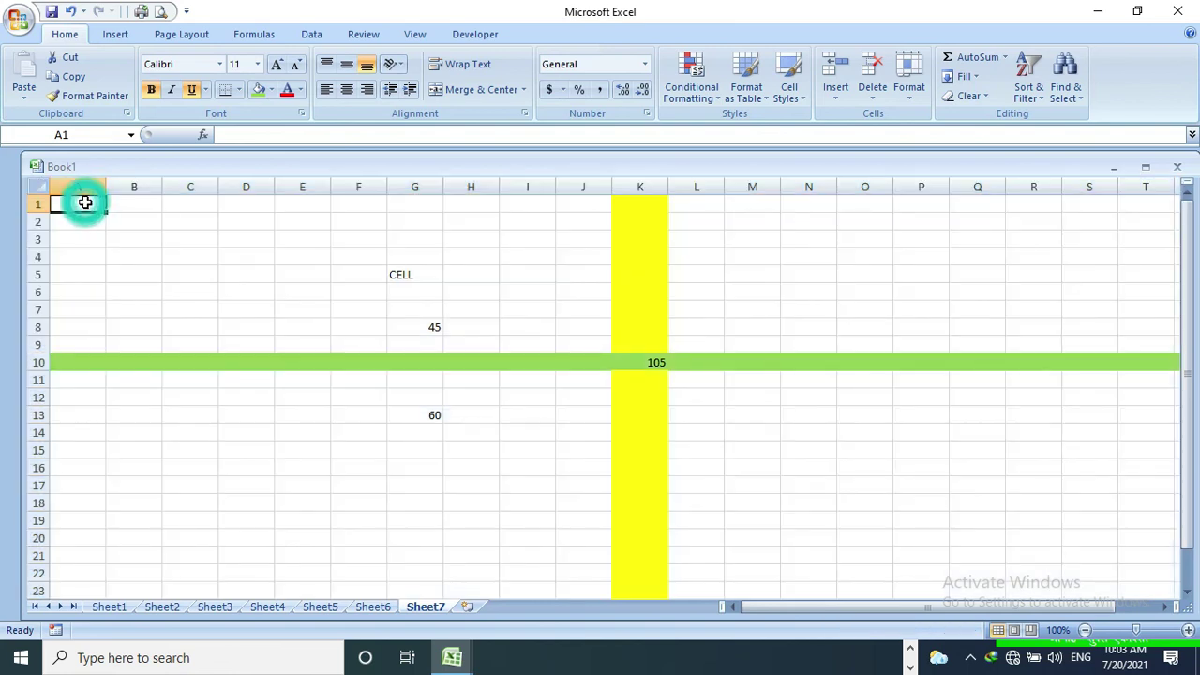
text(1)
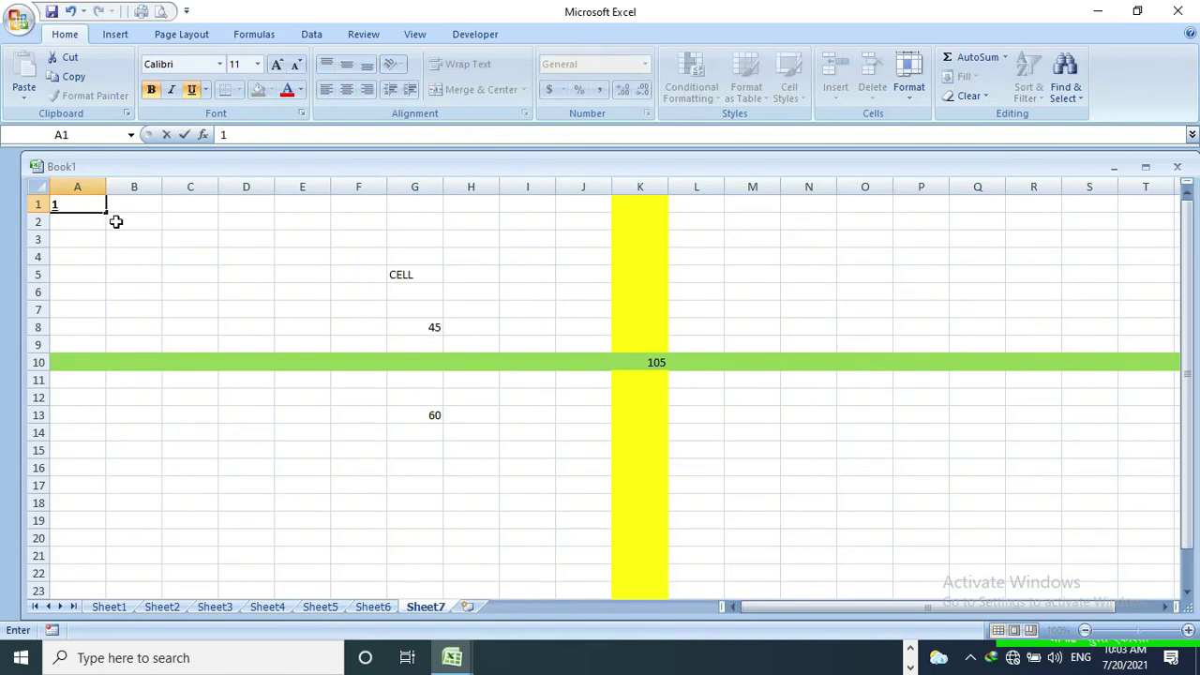
click(123, 271)
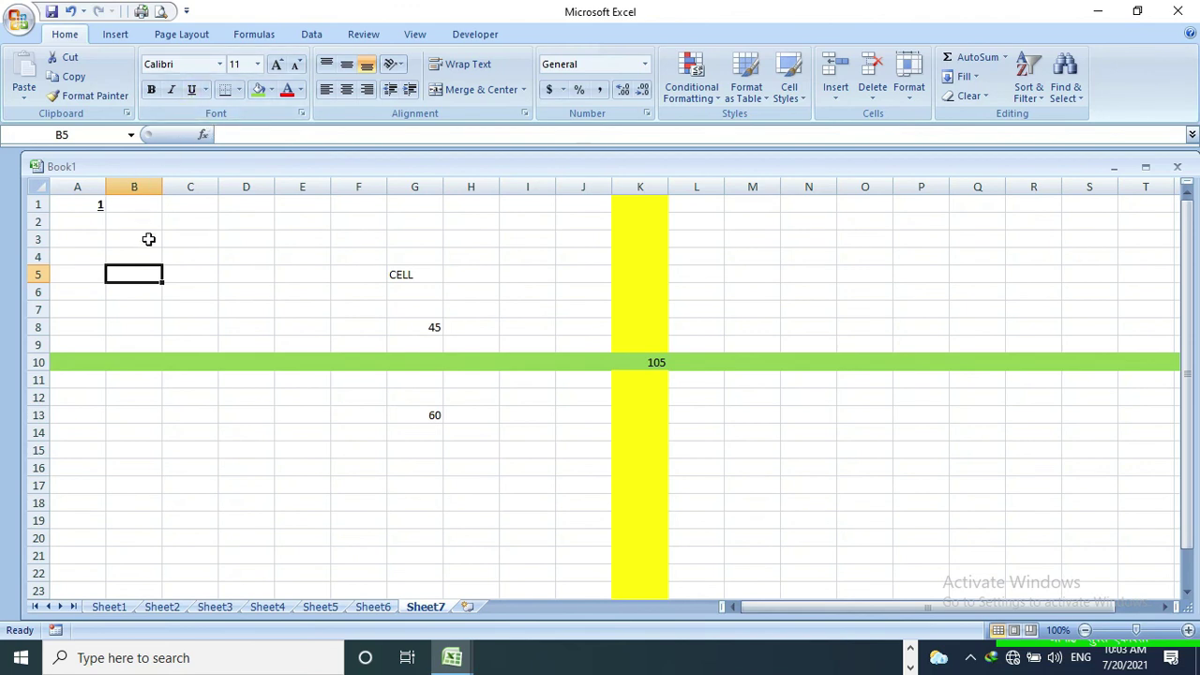
click(186, 95)
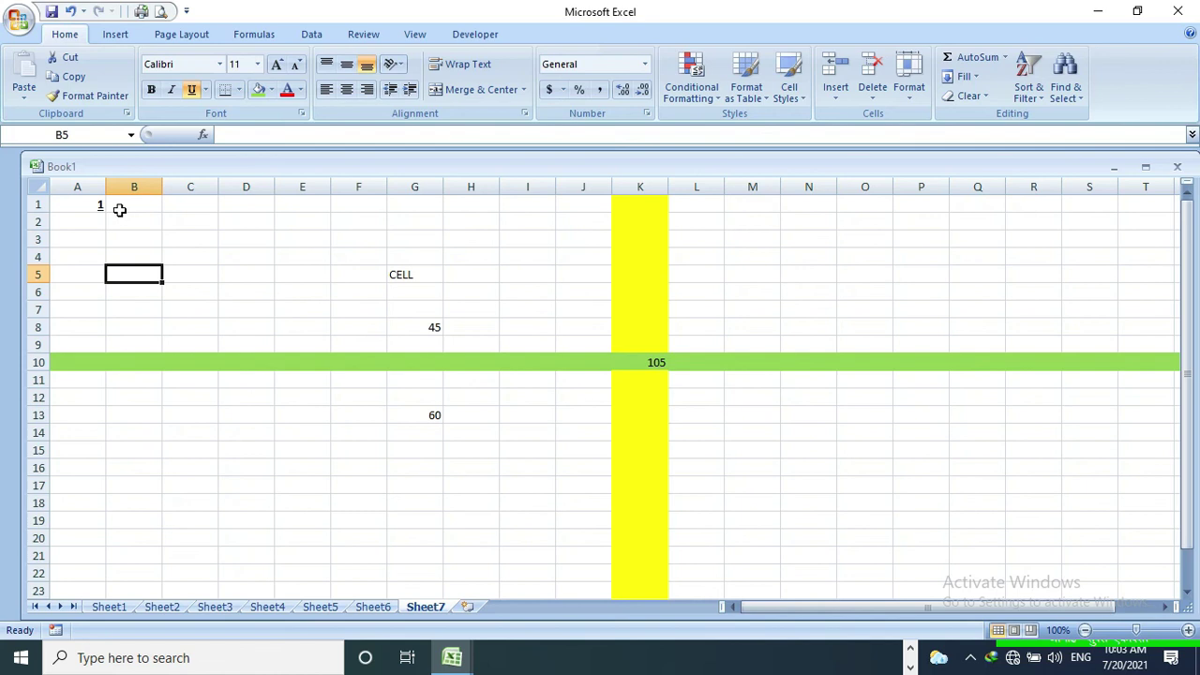
- Copy cell A1 and paste it across the whole of row 1
click(82, 204)
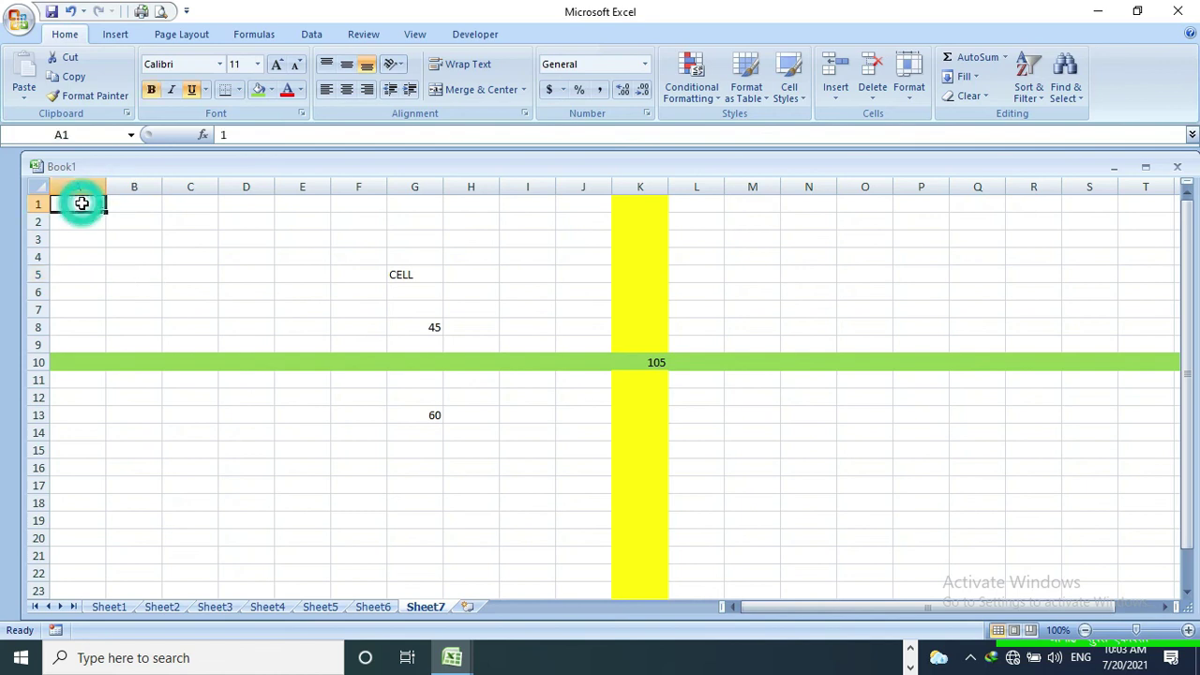
key(ctrl+c)
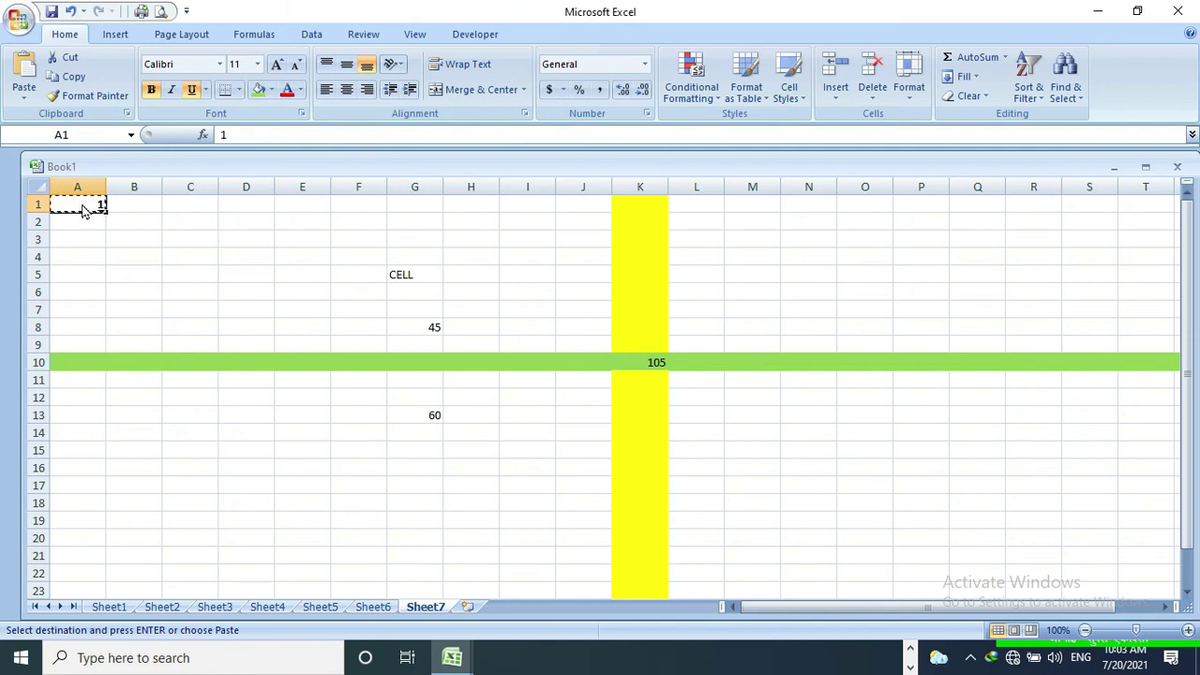
drag(83, 206, 83, 203)
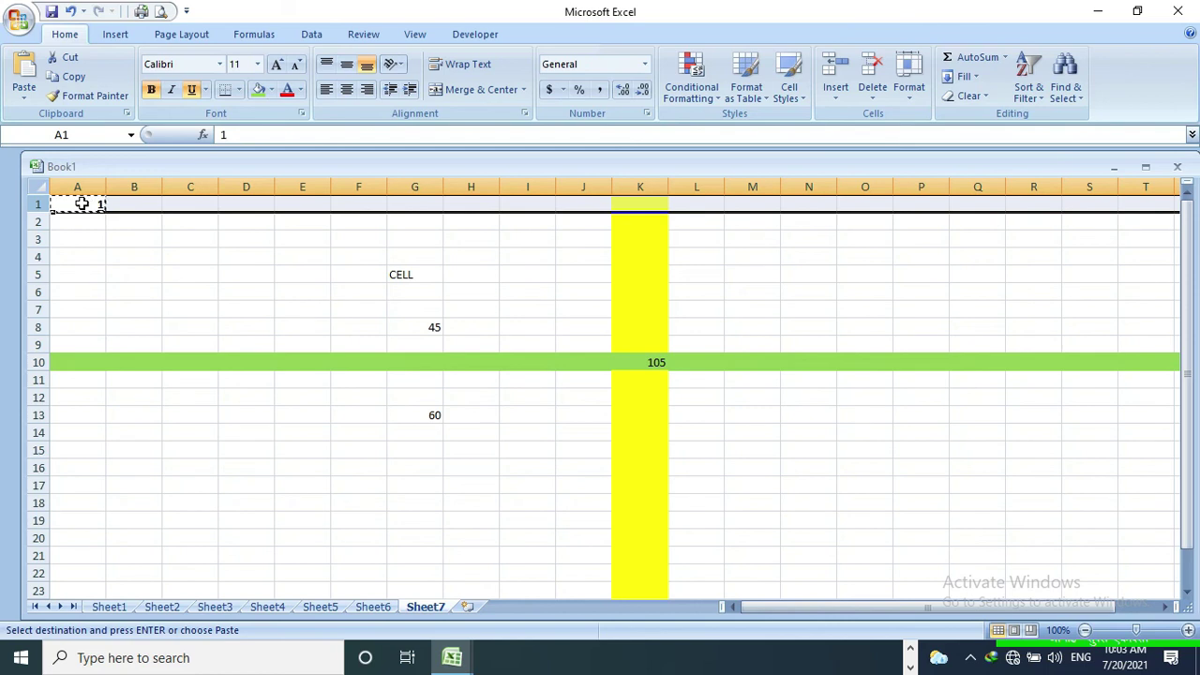
key(ctrl+v)
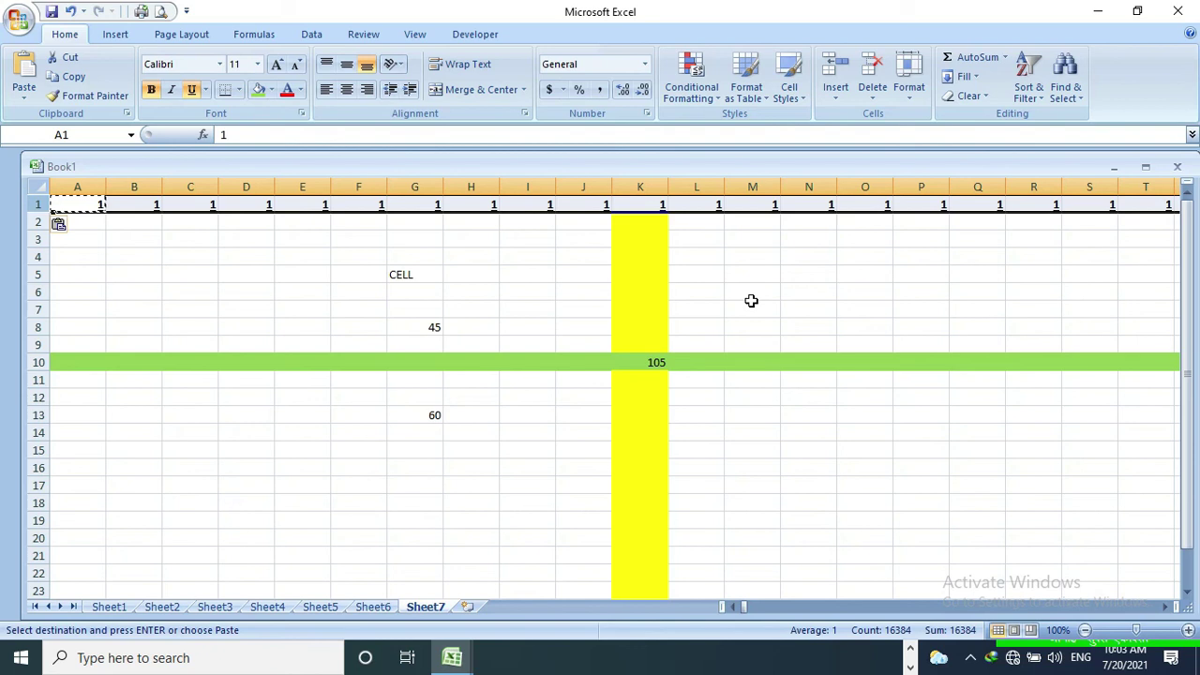
- Go from cell A2 to the sheet's last column, XFD, to check the filled row, and return to column A
click(87, 220)
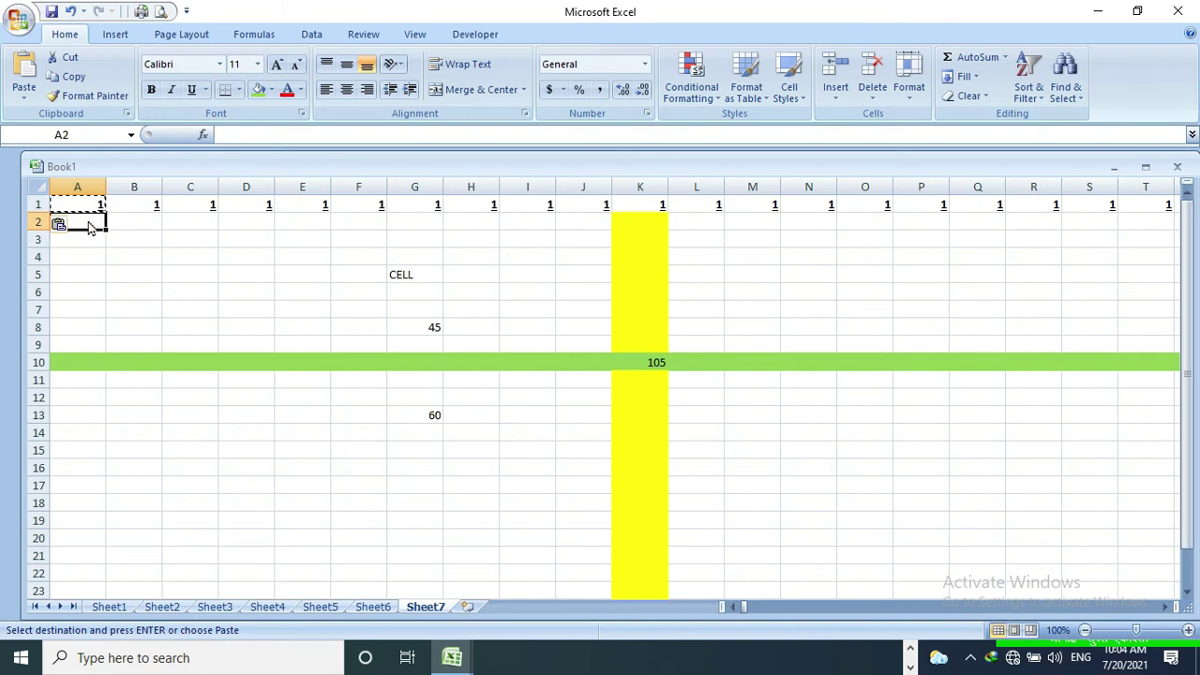
key(ctrl+Right)
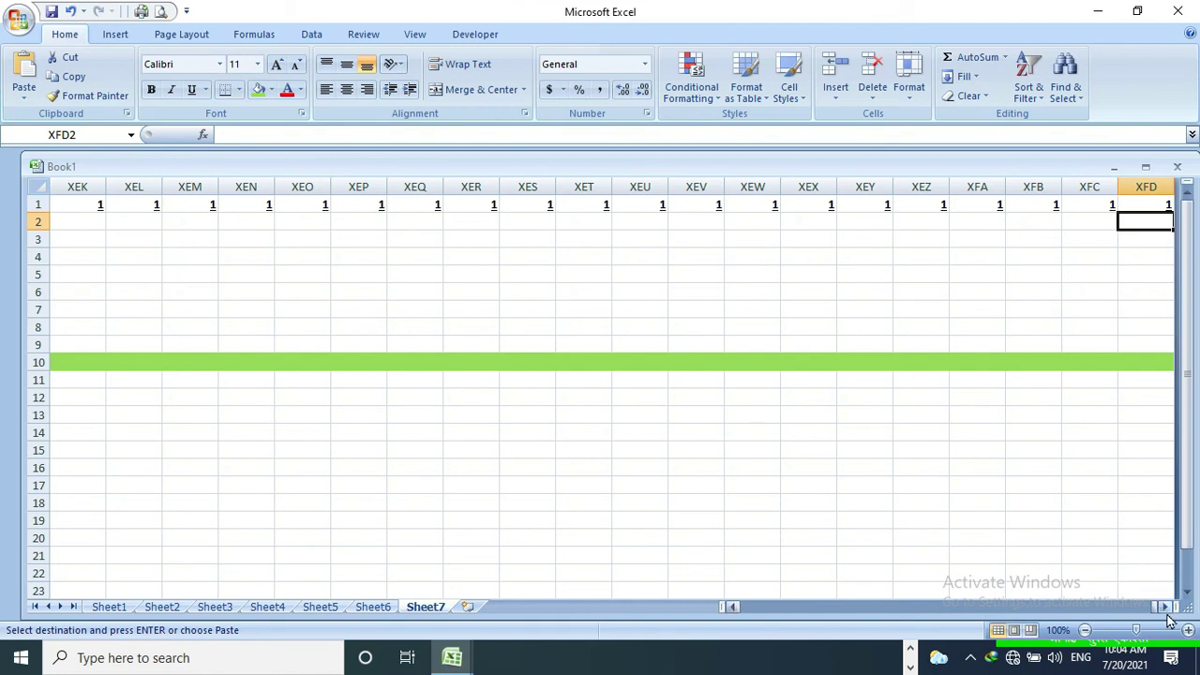
drag(1167, 609, 1168, 610)
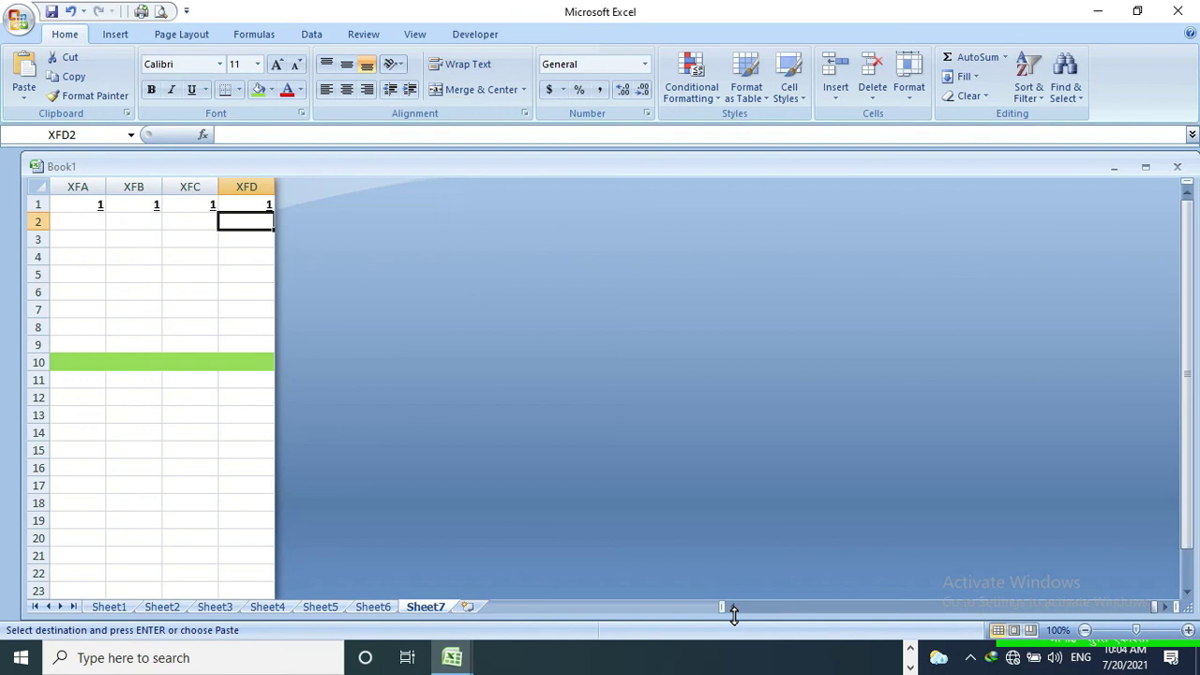
key(Home)
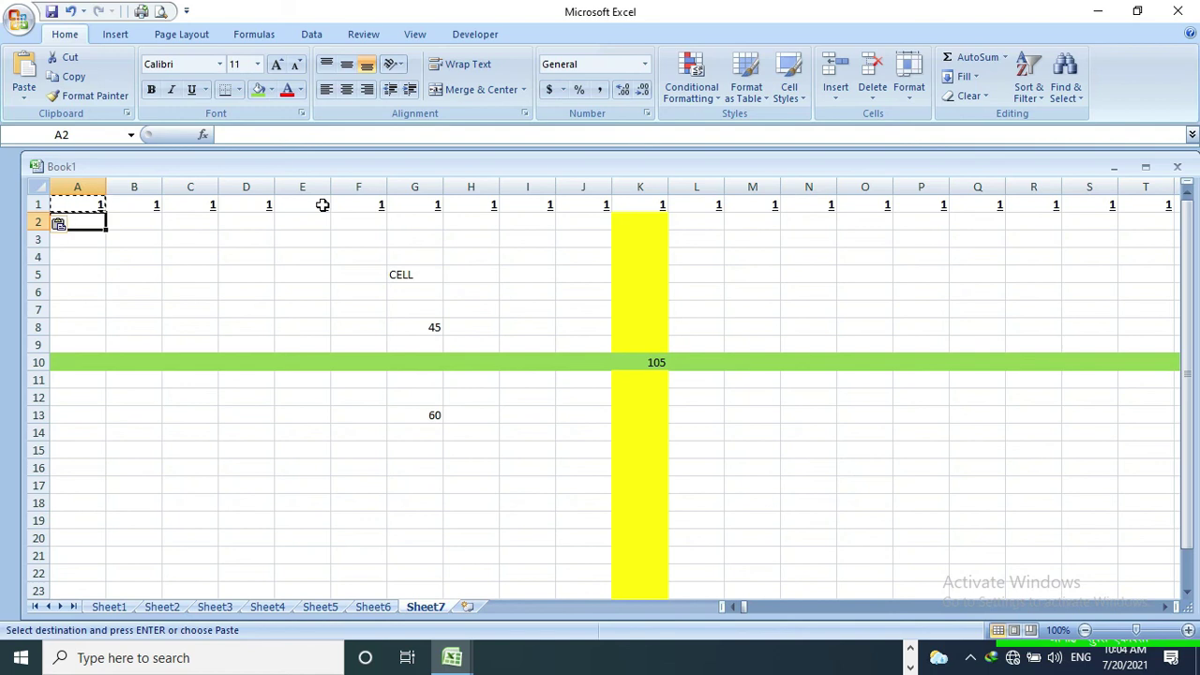
- Enter a SUM formula in cell D3 that adds all of row 1 (1:1)
click(230, 240)
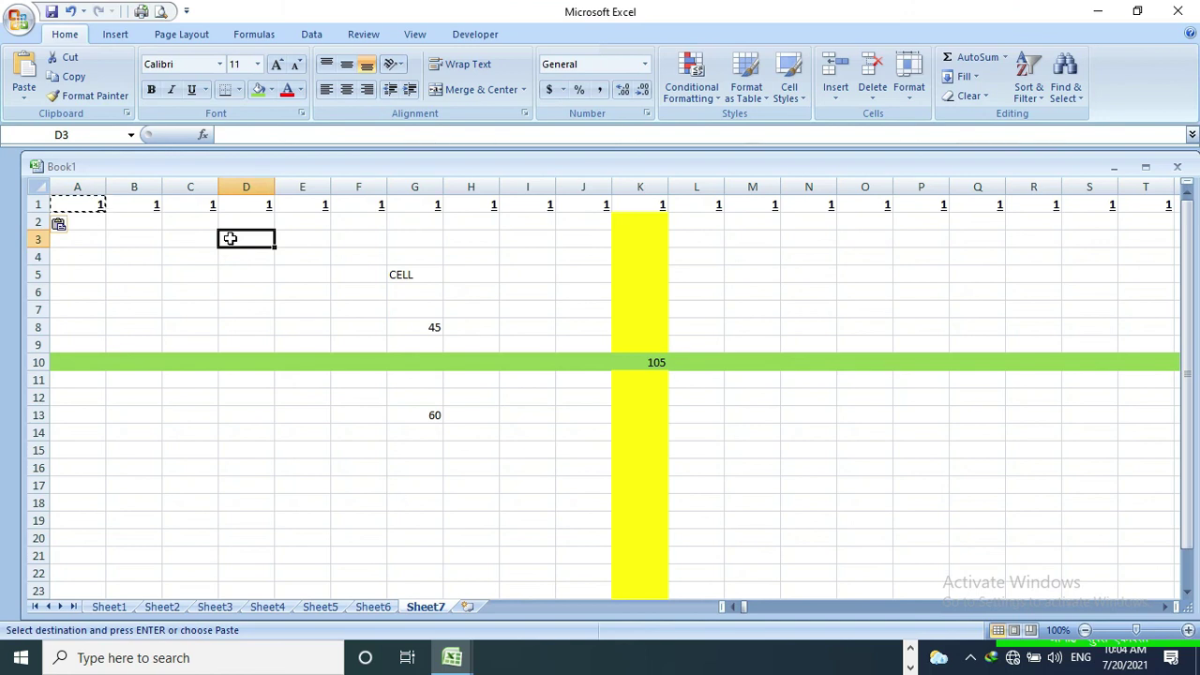
text(=)
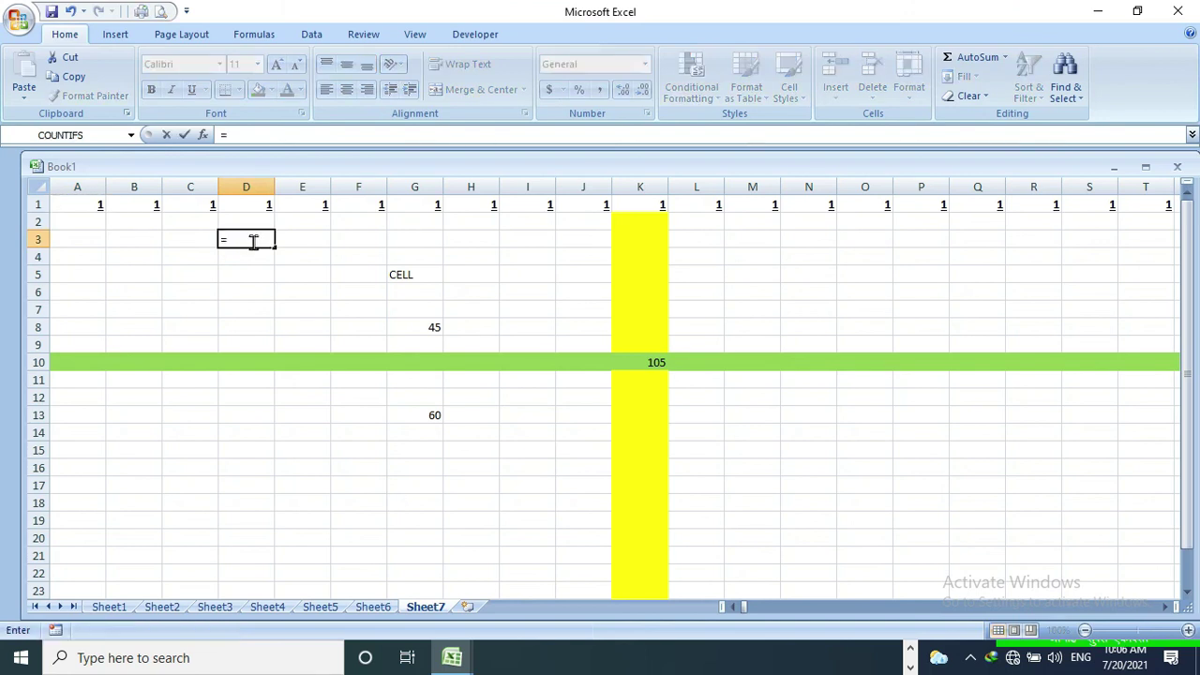
text(SU)
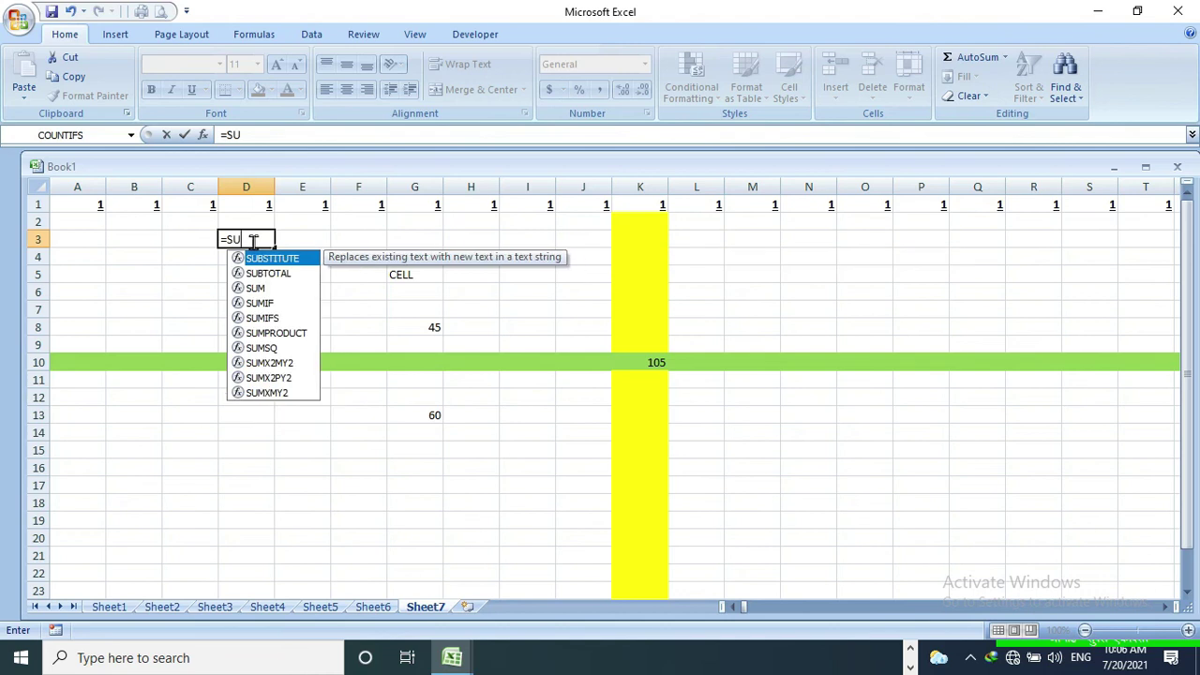
text(M()
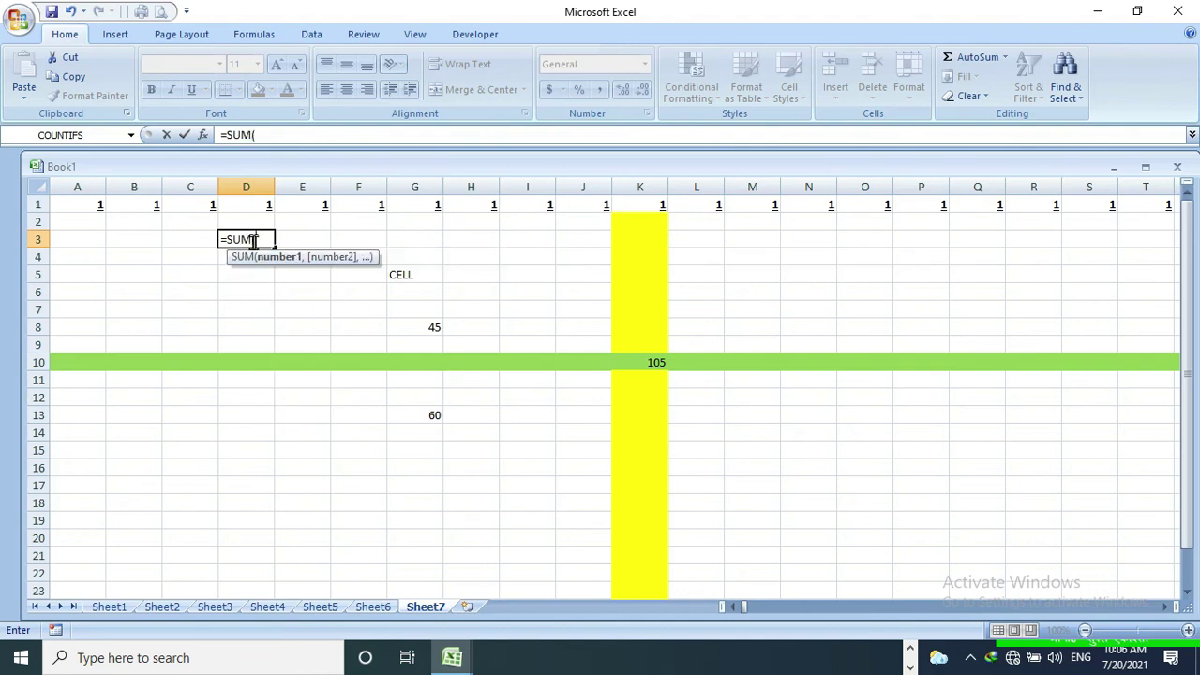
click(79, 206)
key(shift+space)
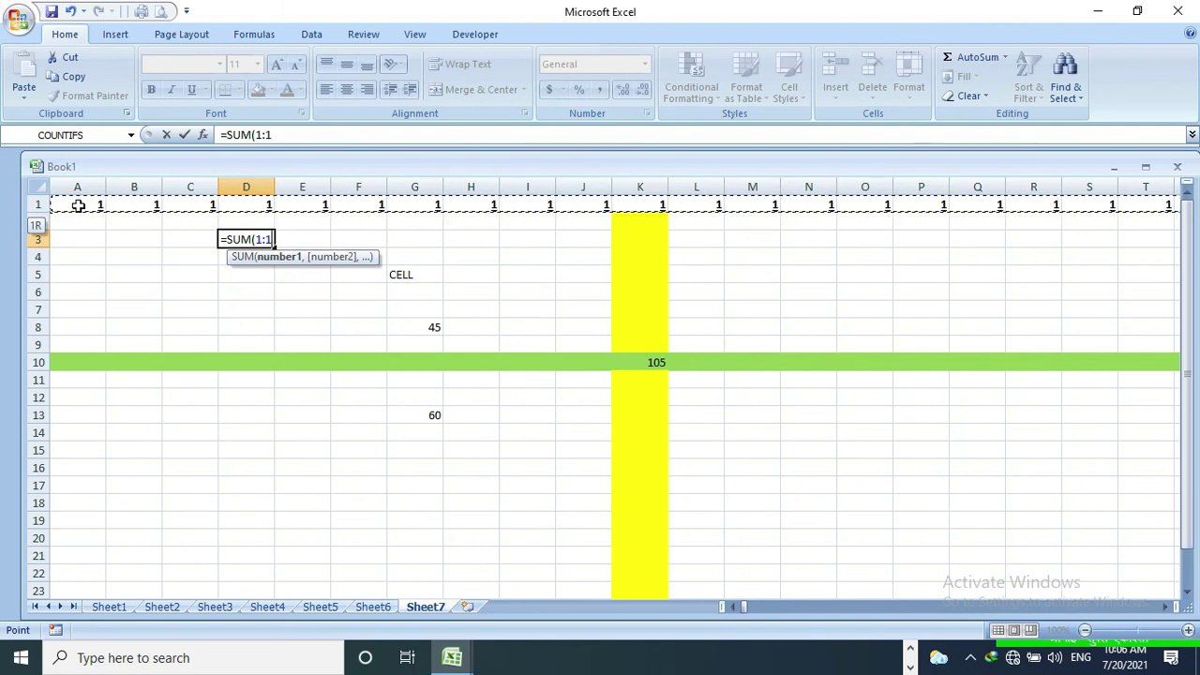
key(Return)
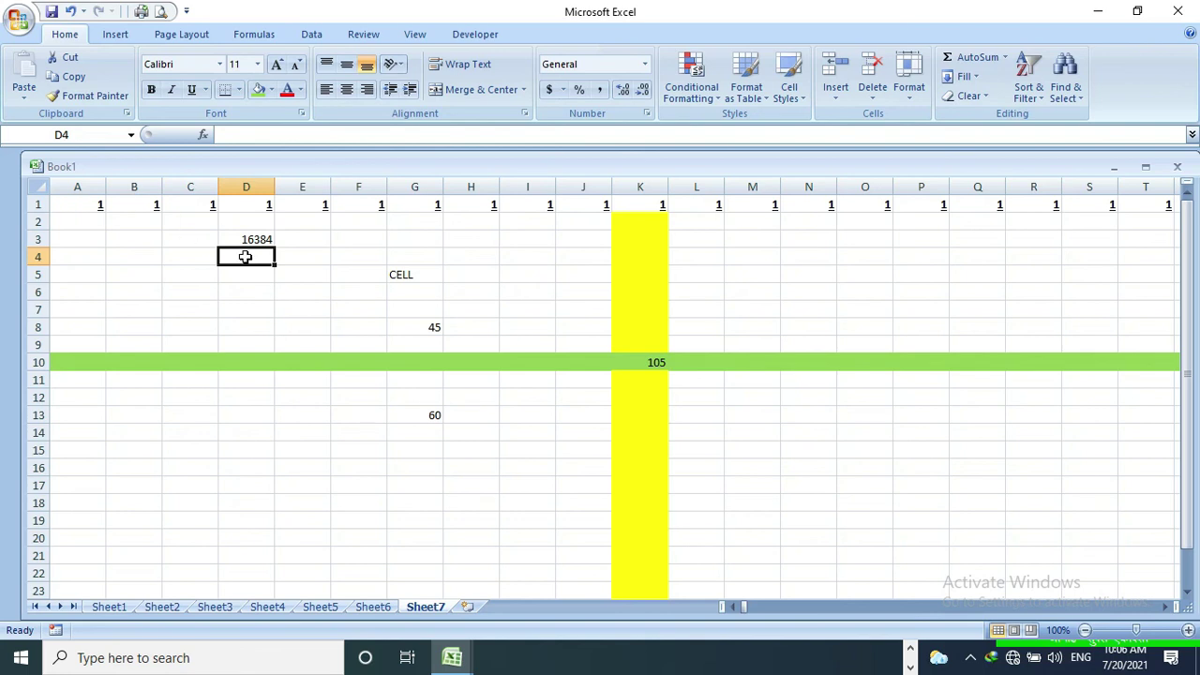
- Enter =SUM(1:1) in cell D4, picking row 1 by its heading and adding the function around the reference
text(=)
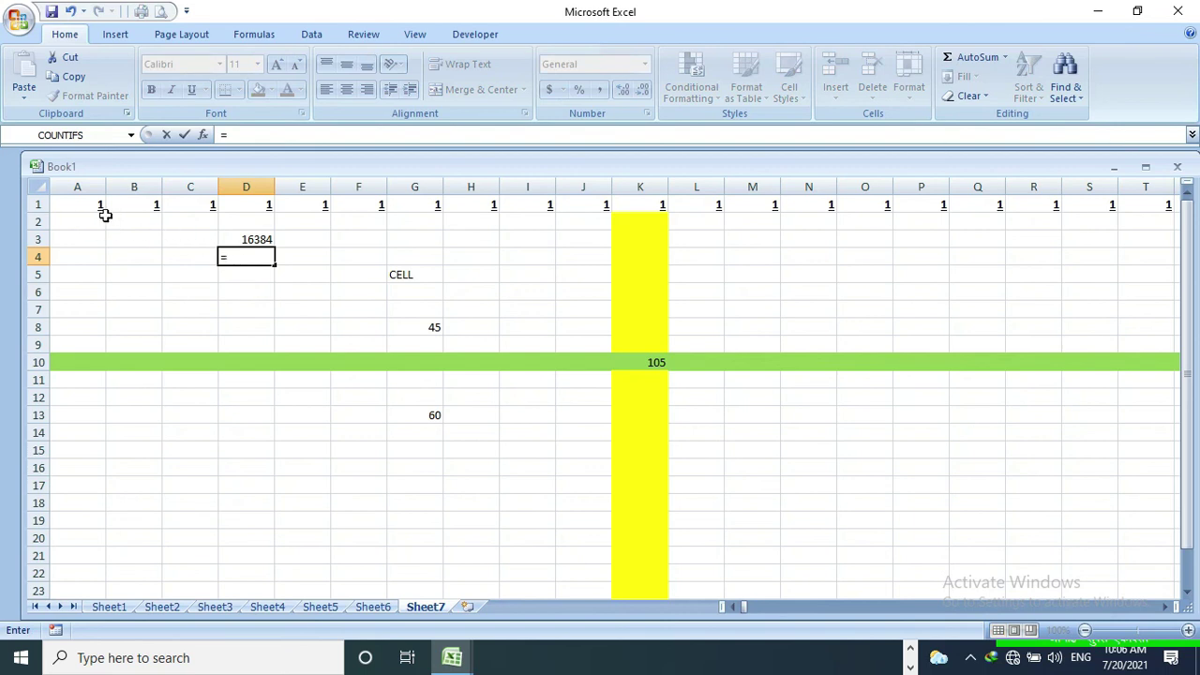
click(31, 204)
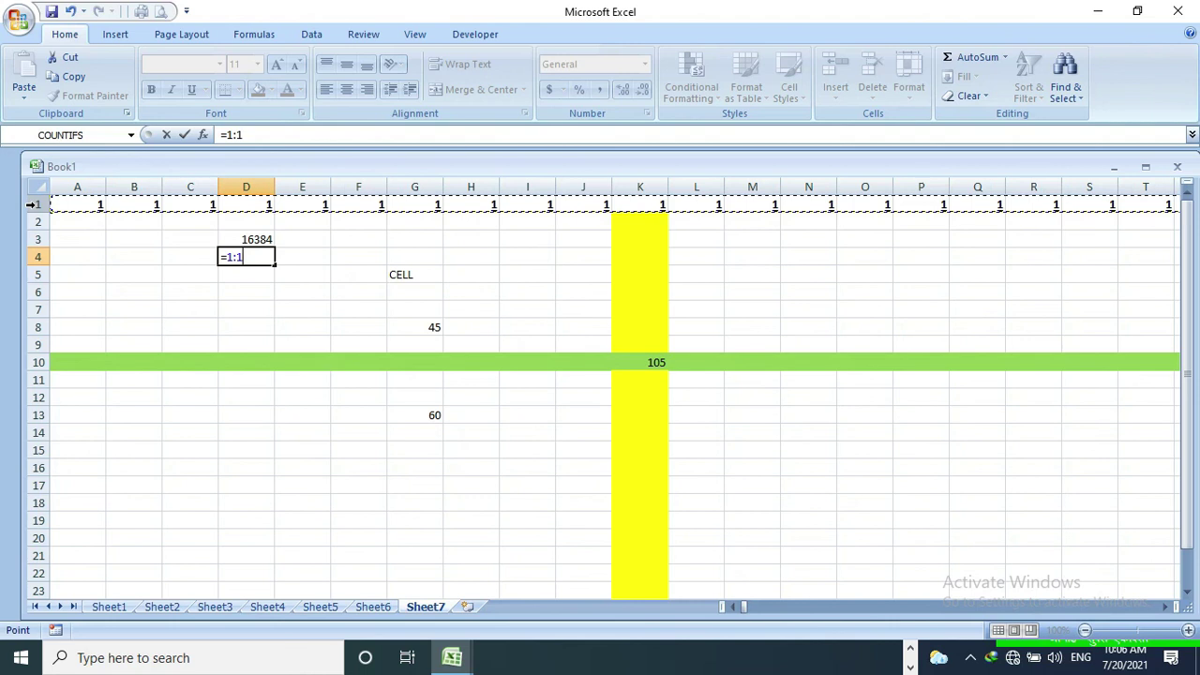
click(232, 265)
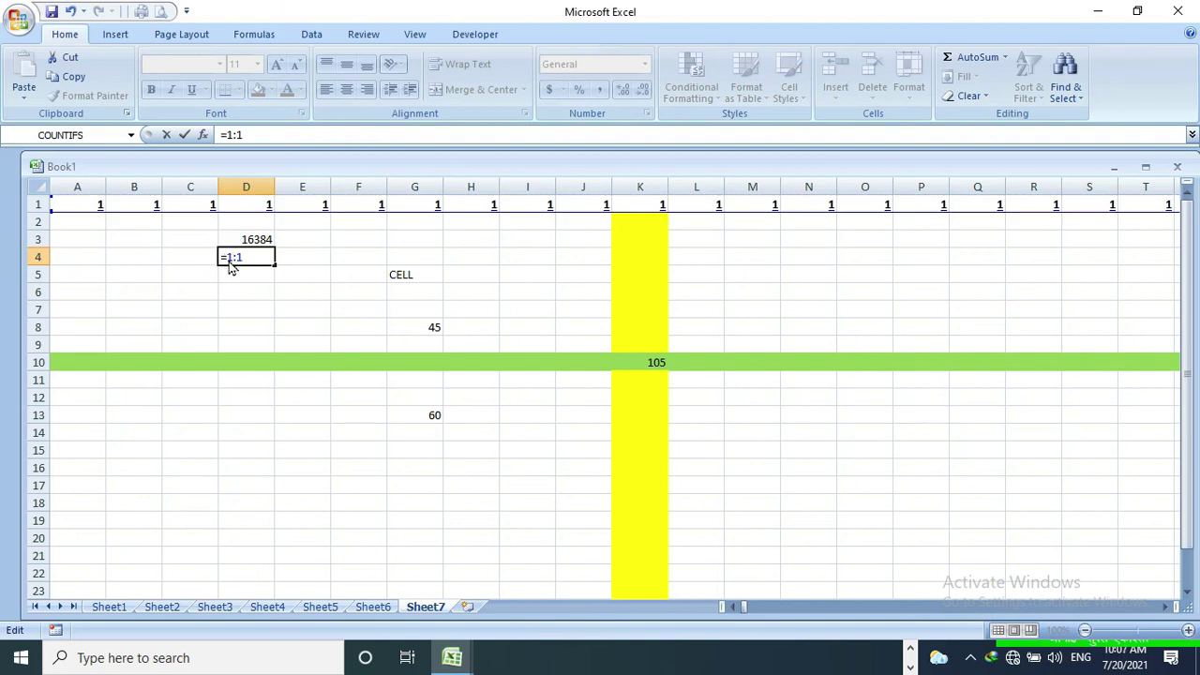
text(SUM)
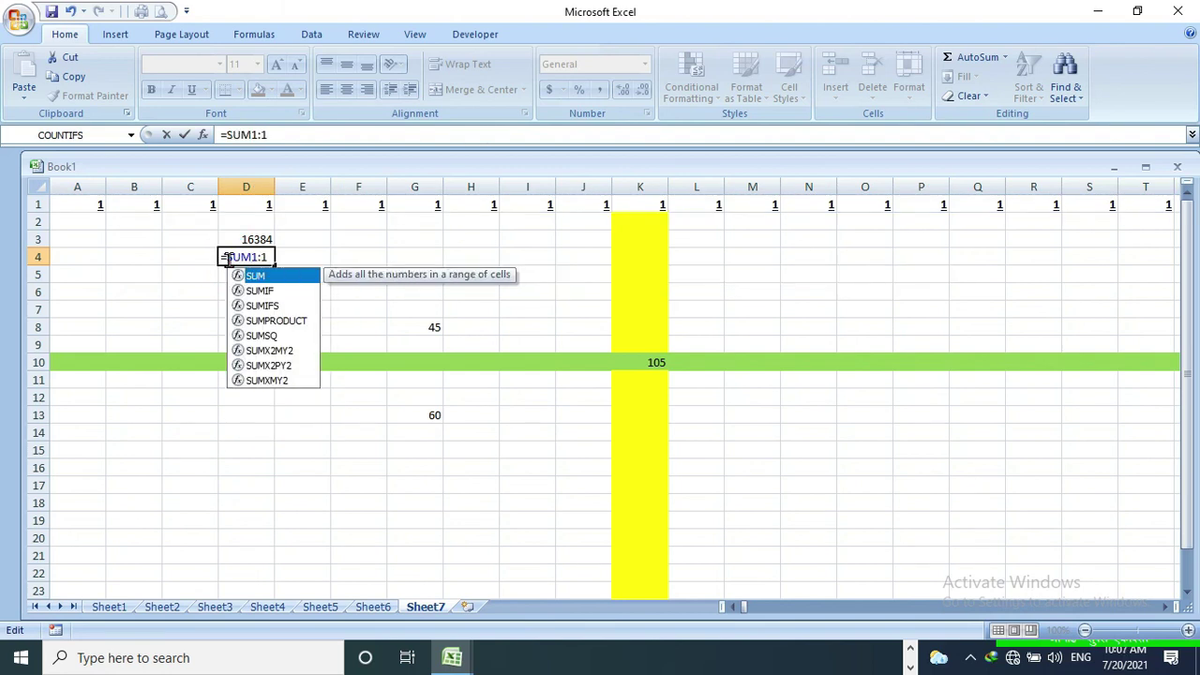
text(()
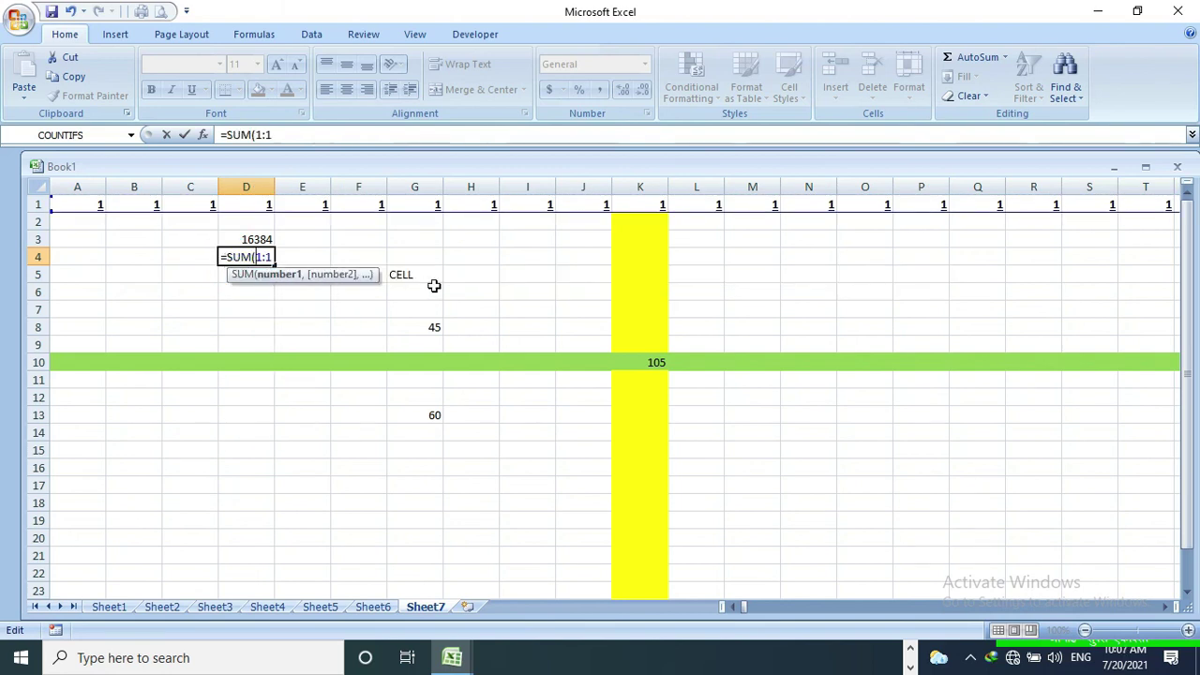
key(Return)
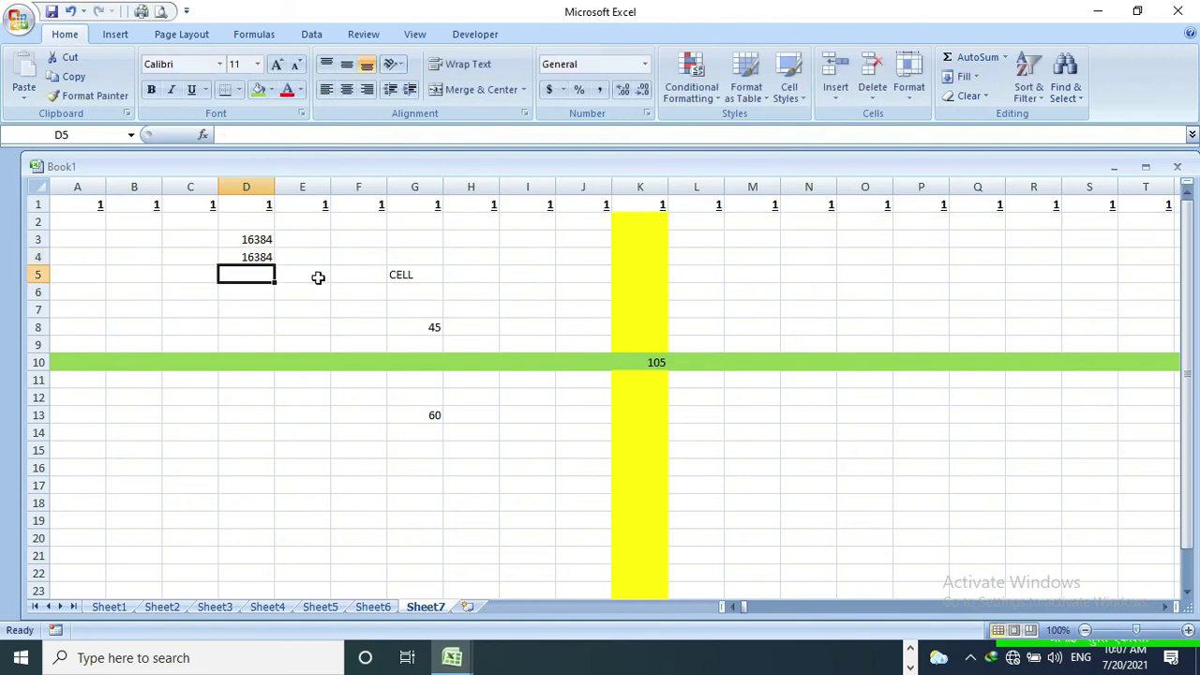
- Enter the label CELLS in cell E3 and XFD in cell G3
click(319, 245)
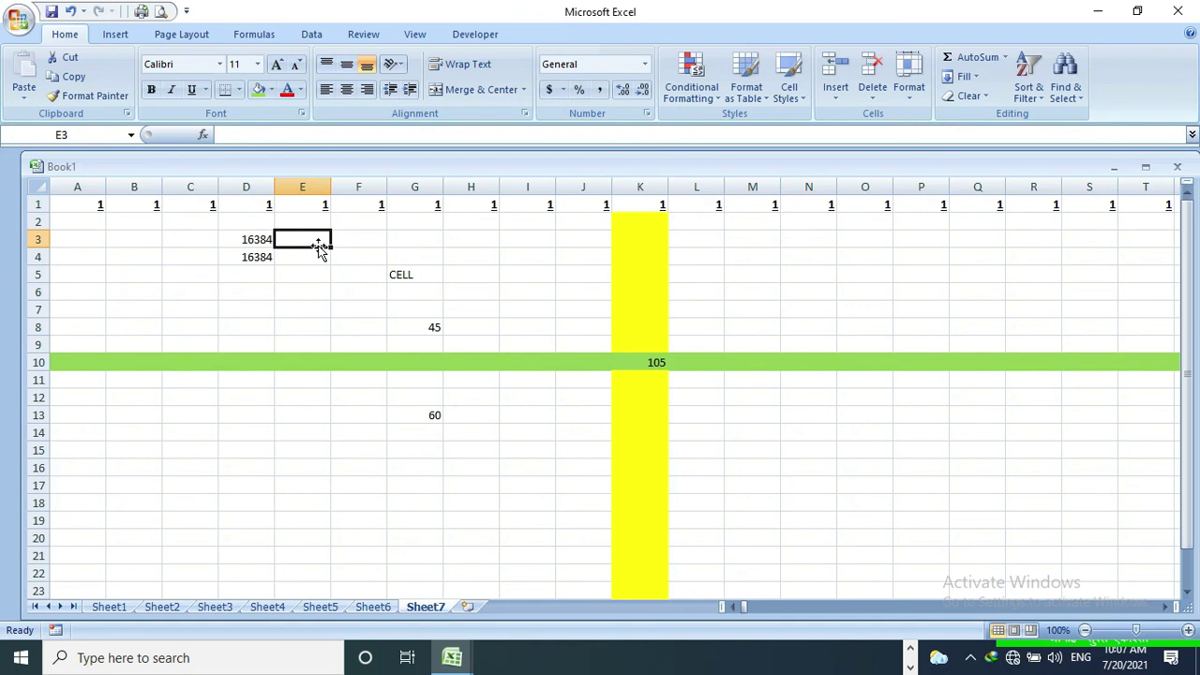
text(CELLS)
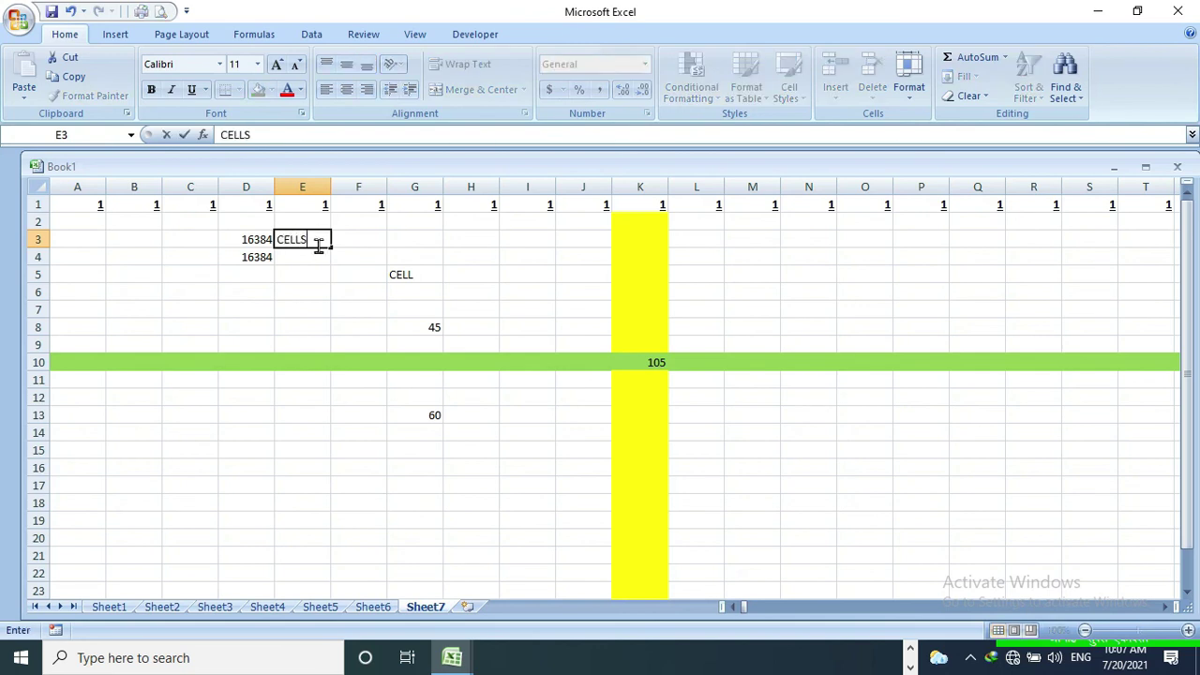
click(401, 240)
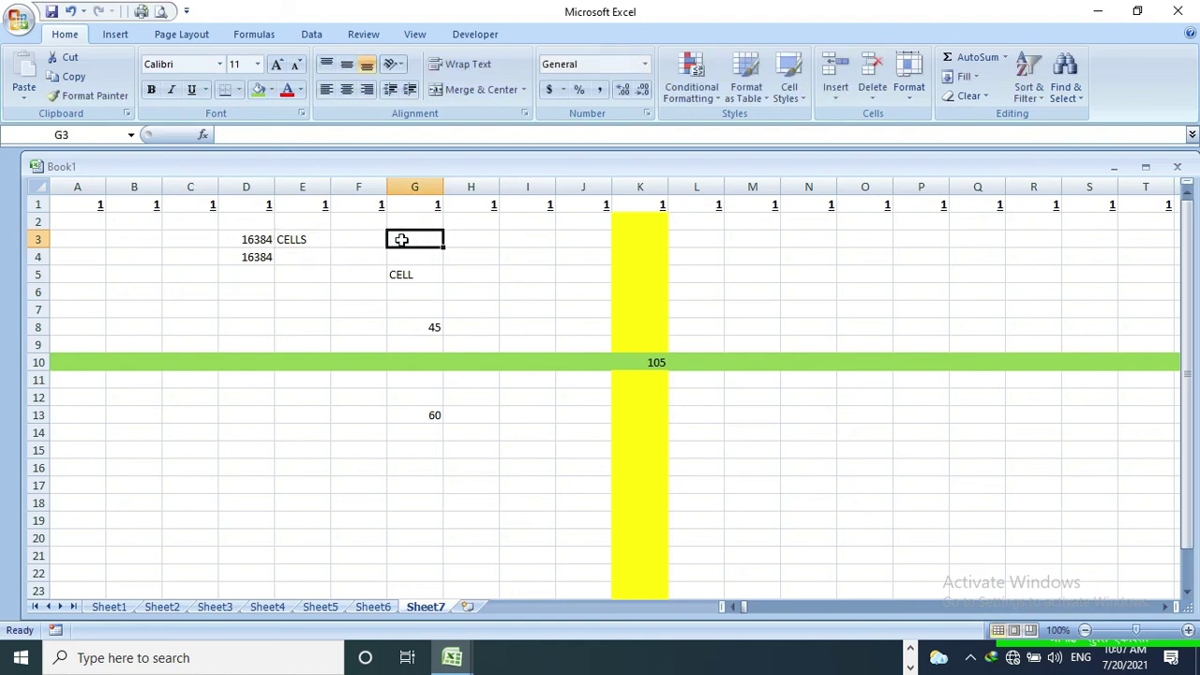
text(XFD)
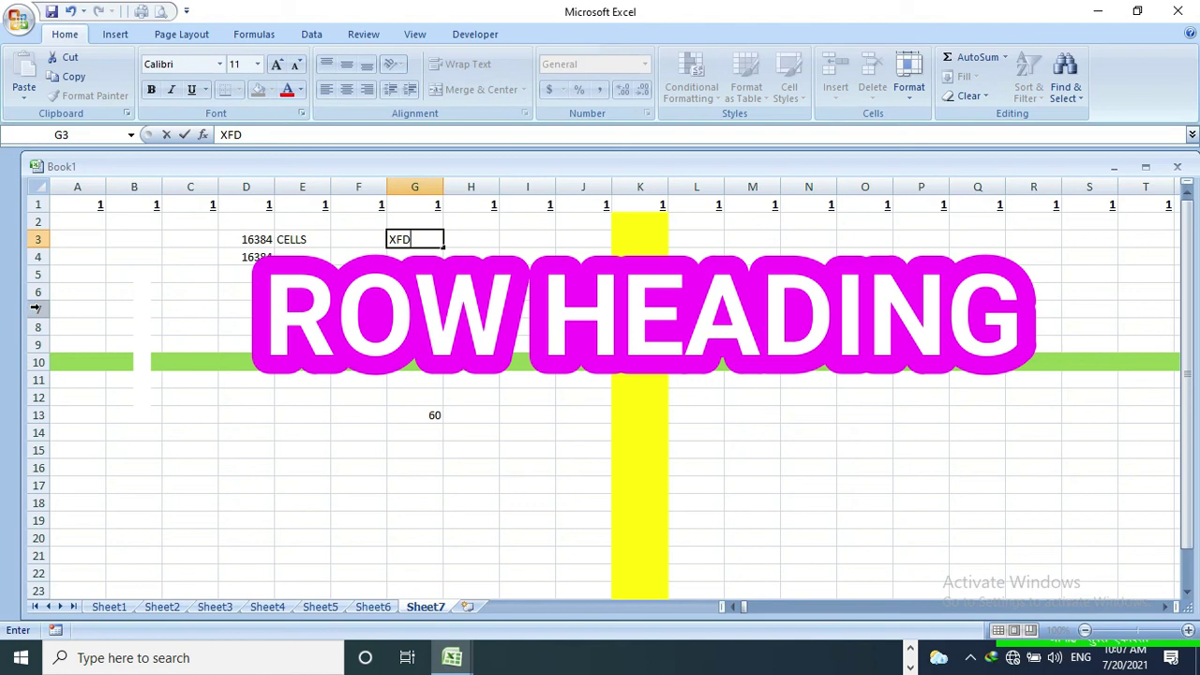
- Enter the row limit 1048576 in cell D7 and the label ROWS in cell E7
click(254, 314)
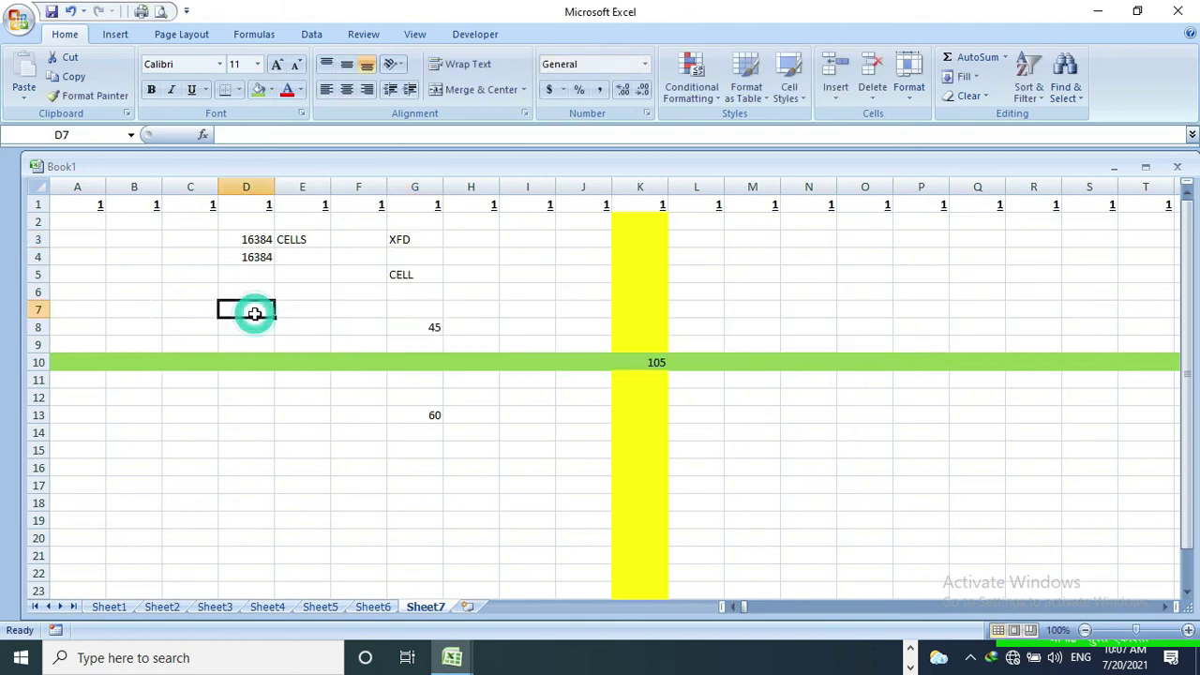
text(10)
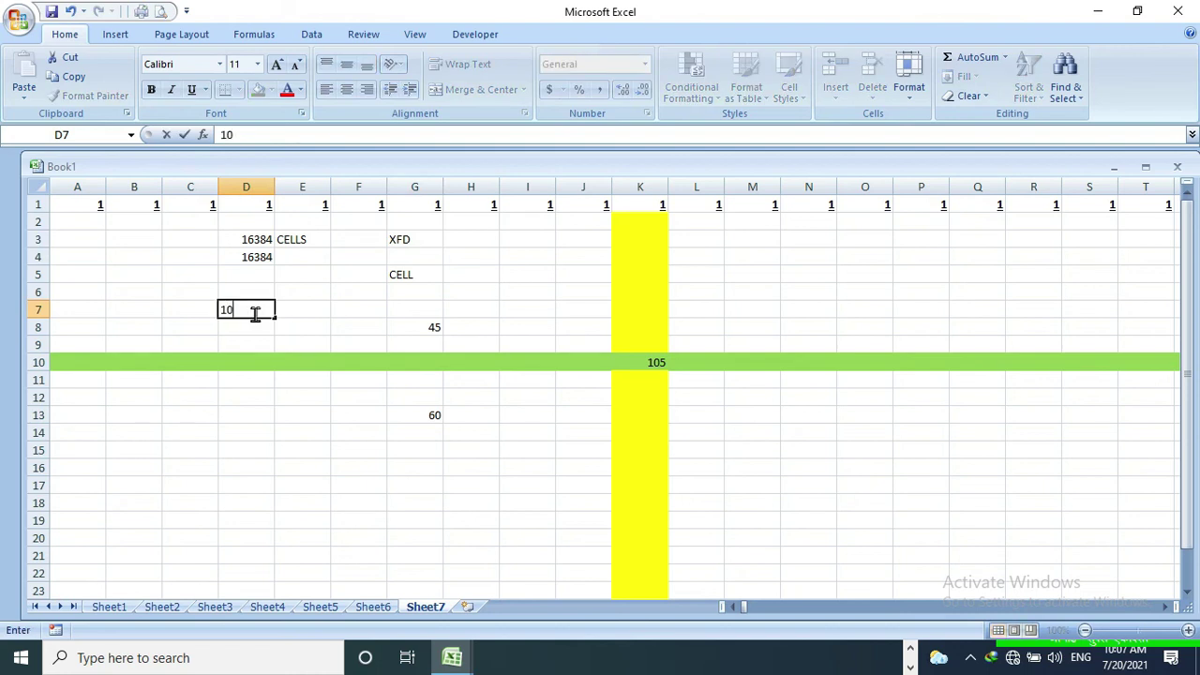
text(48576)
click(307, 312)
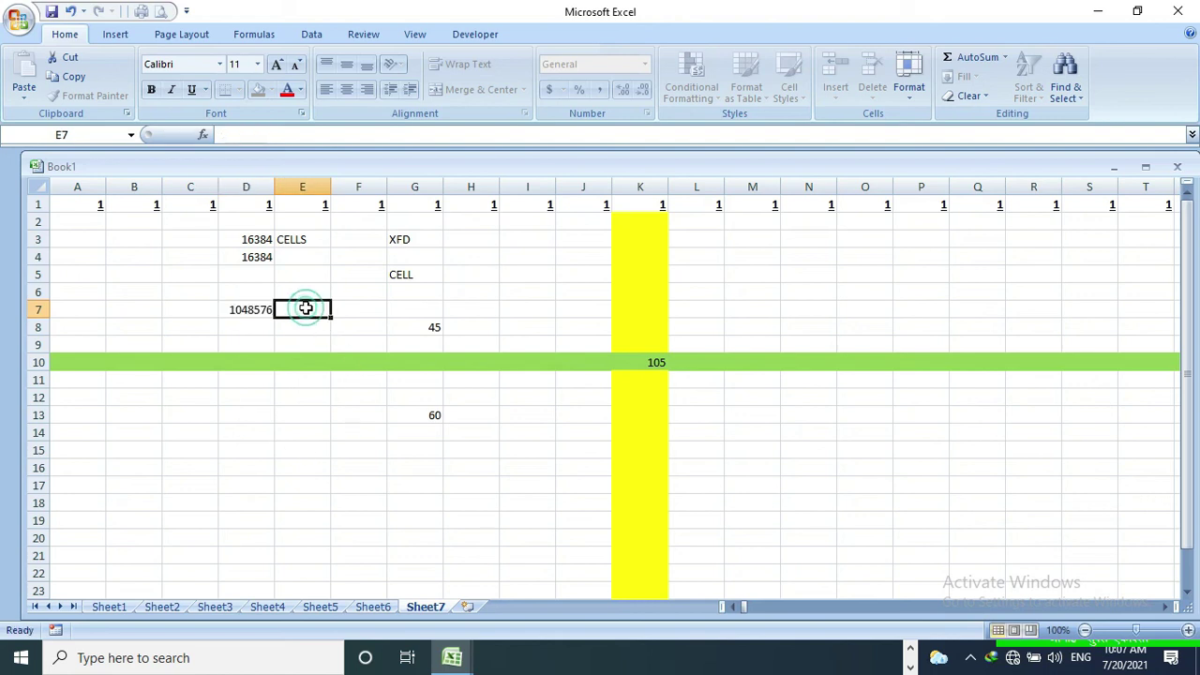
text(RO)
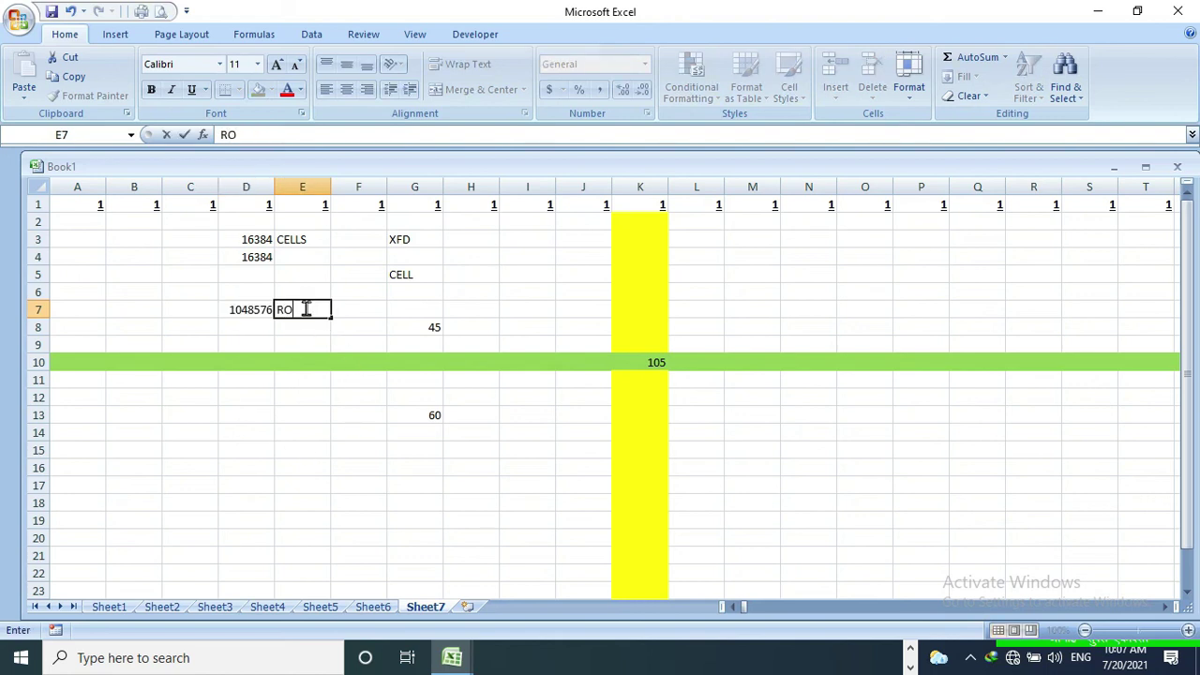
text(S)
key(BackSpace)
text(WS)
- Go from cell A2 to the sheet's last row and enlarge the view to 280% to examine the final row number
click(84, 217)
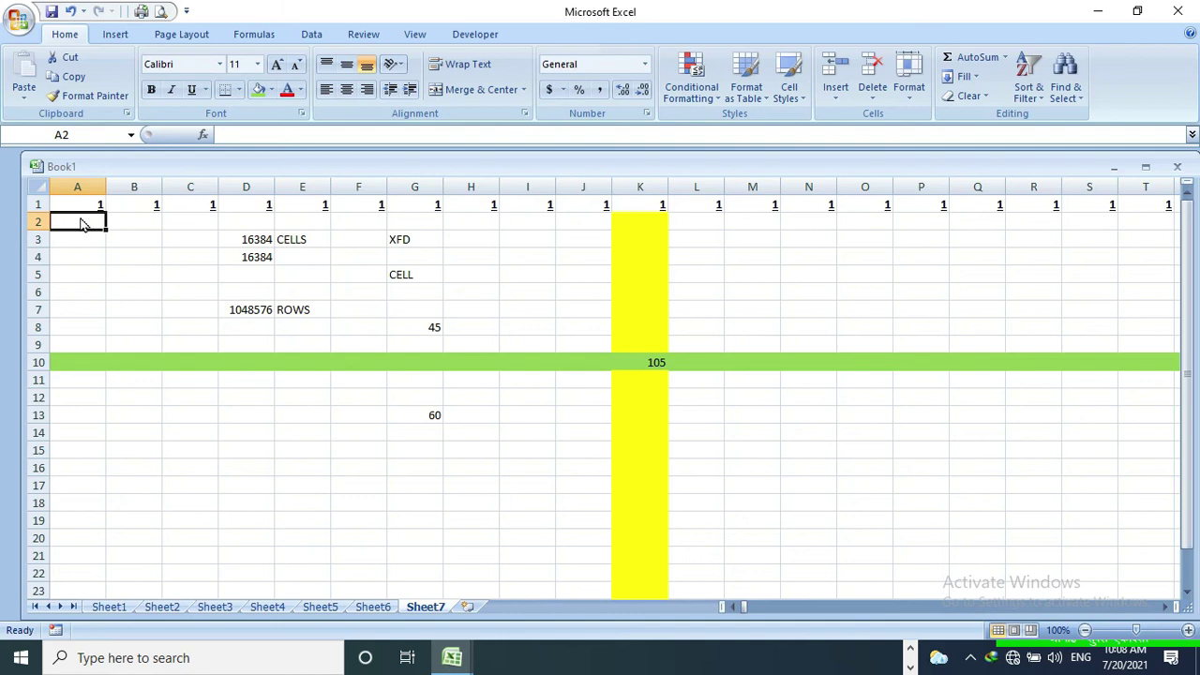
key(ctrl+Down)
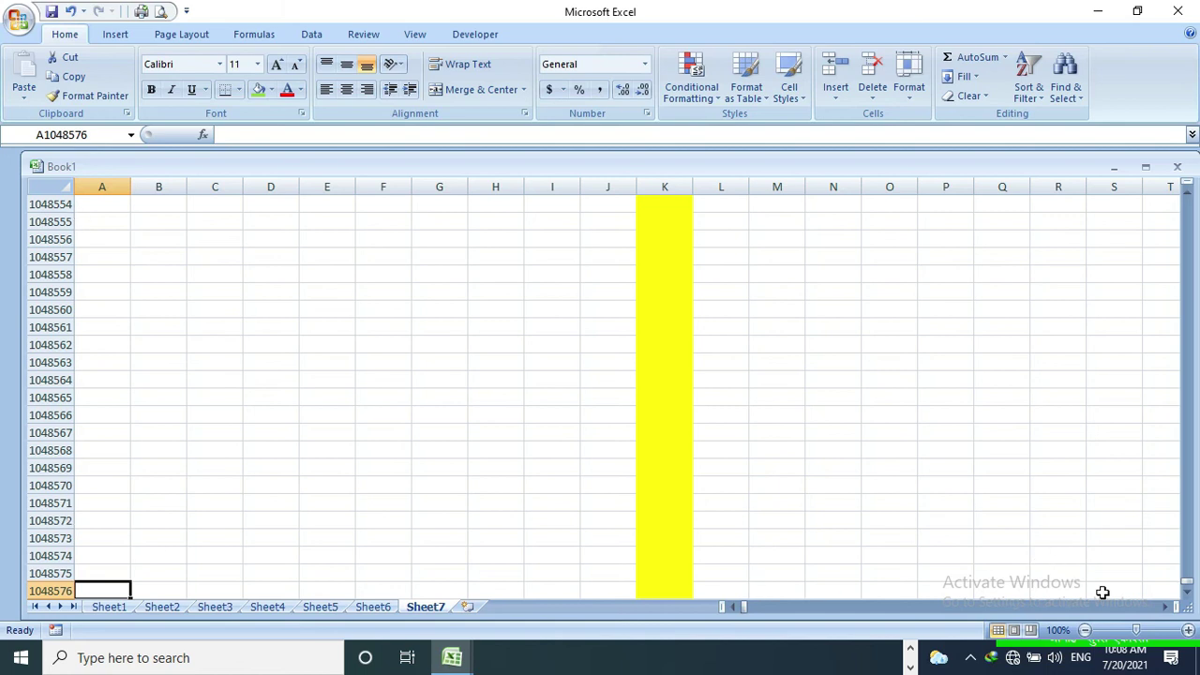
drag(1140, 635, 1159, 636)
drag(1160, 636, 1163, 637)
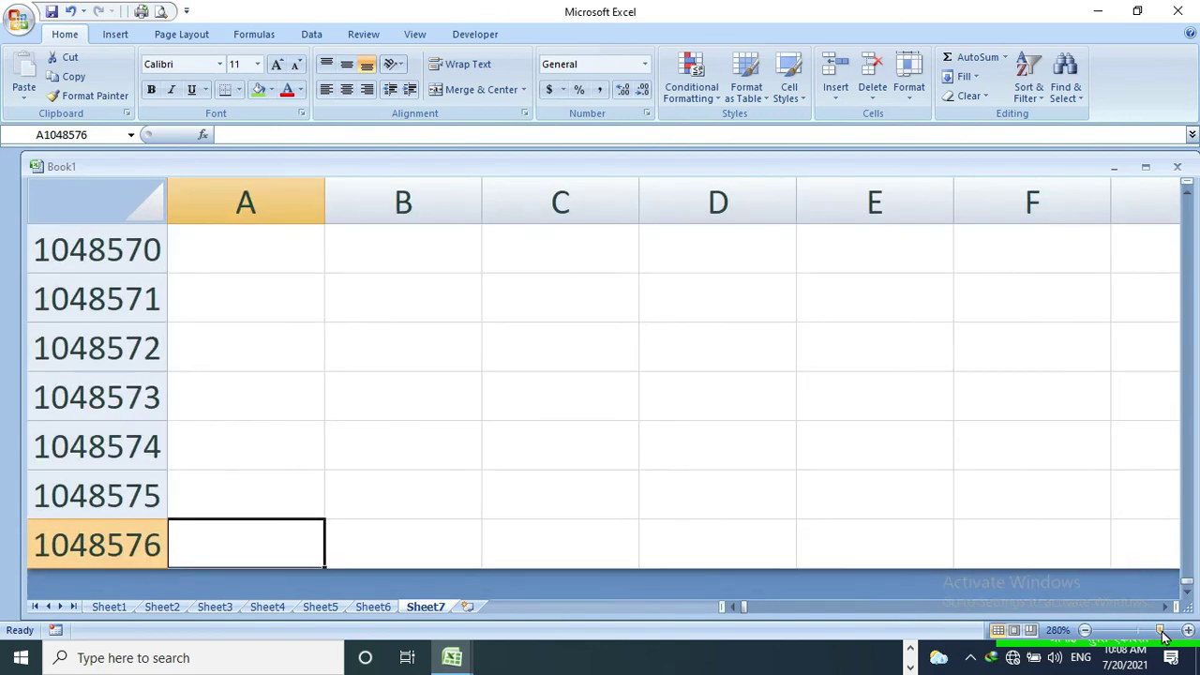
click(1188, 590)
click(1188, 591)
click(1188, 591)
click(1188, 591)
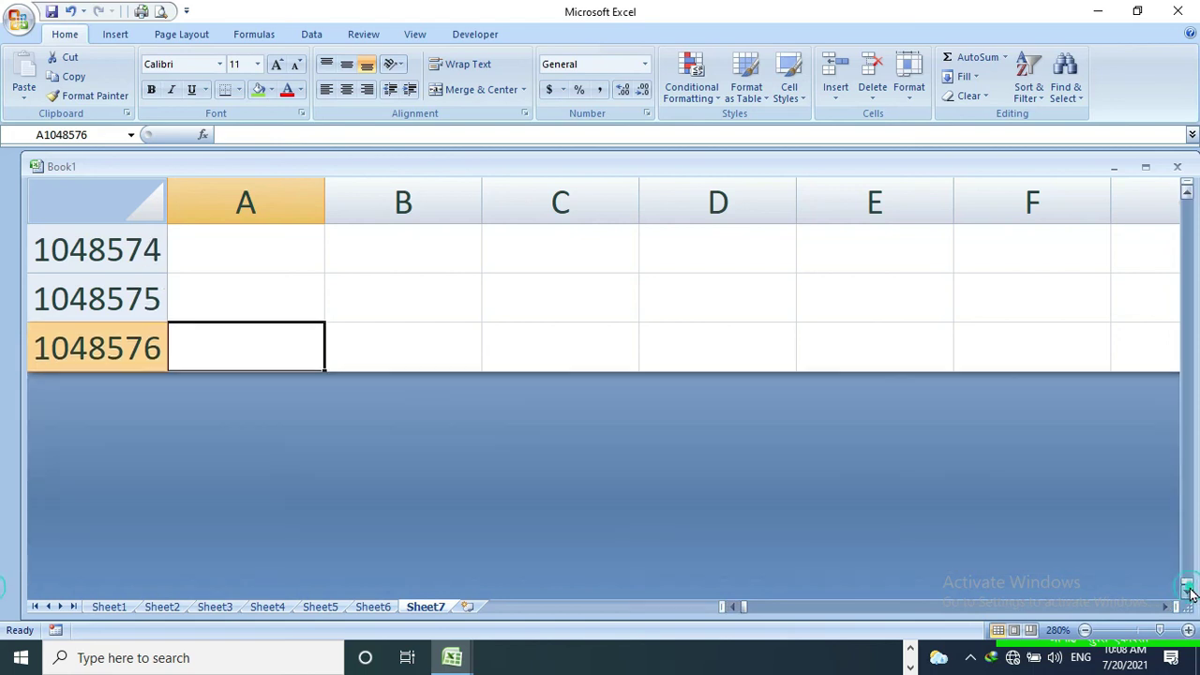
click(1188, 591)
click(1188, 591)
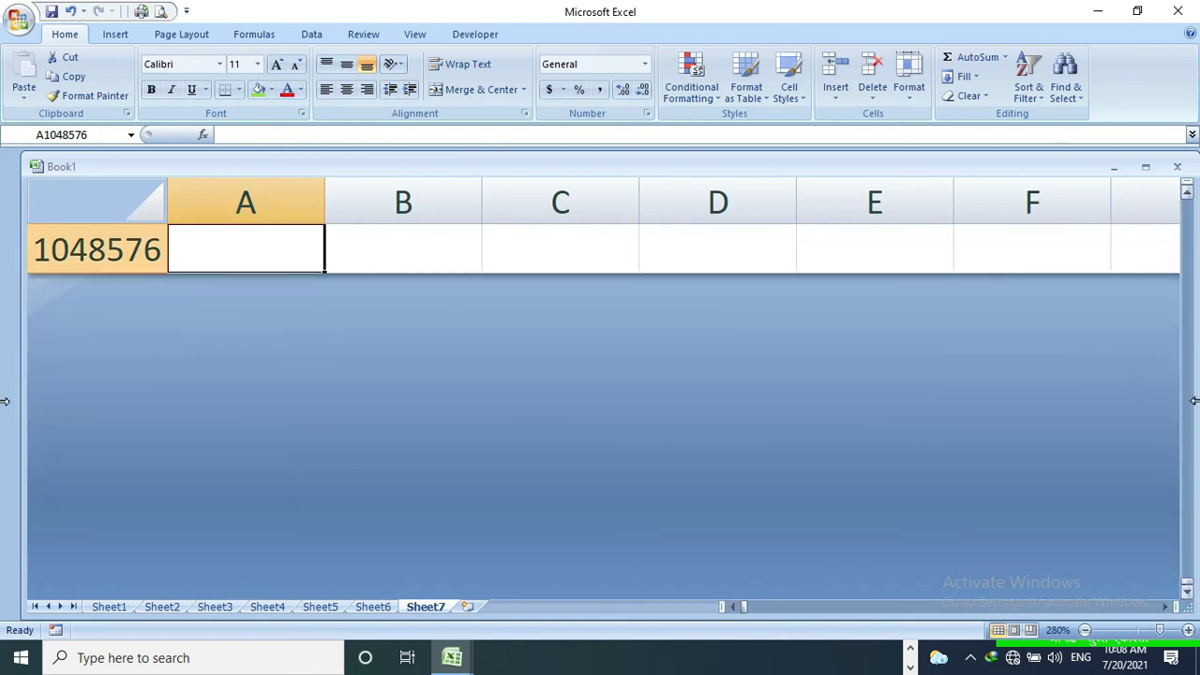
- Examine the row headings leading up to the sheet's last row
click(1189, 197)
click(1188, 197)
click(1188, 197)
click(1188, 197)
click(1188, 197)
click(1188, 197)
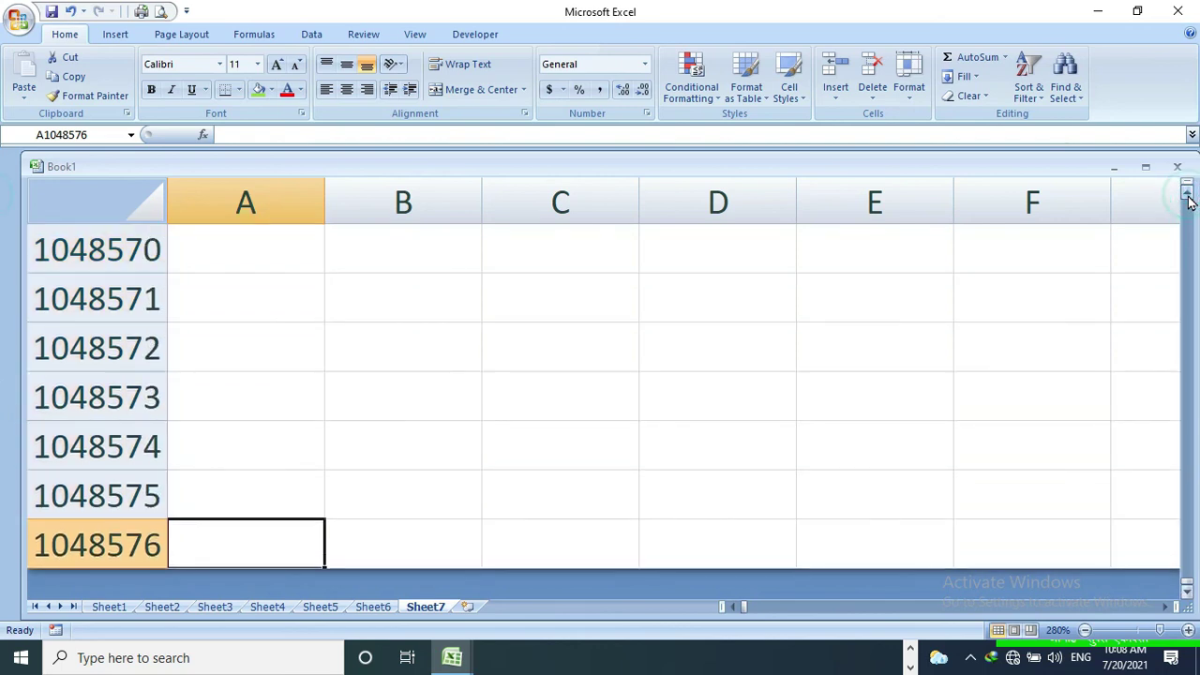
click(1188, 197)
click(1188, 197)
click(1188, 197)
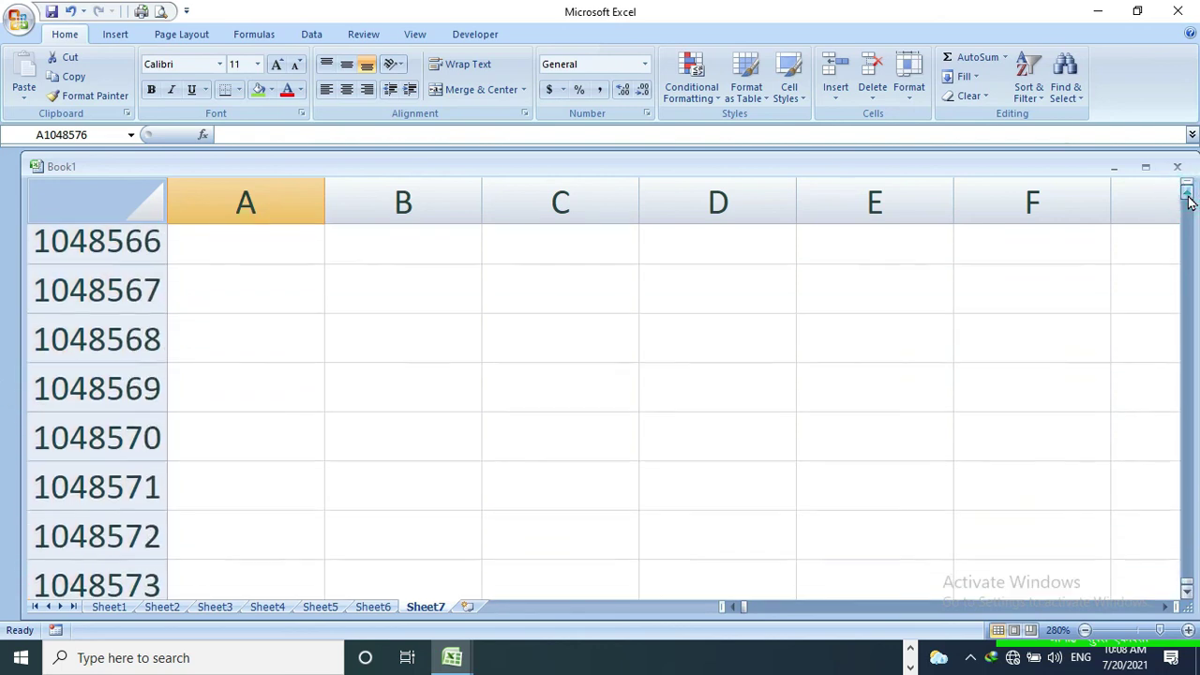
click(1188, 197)
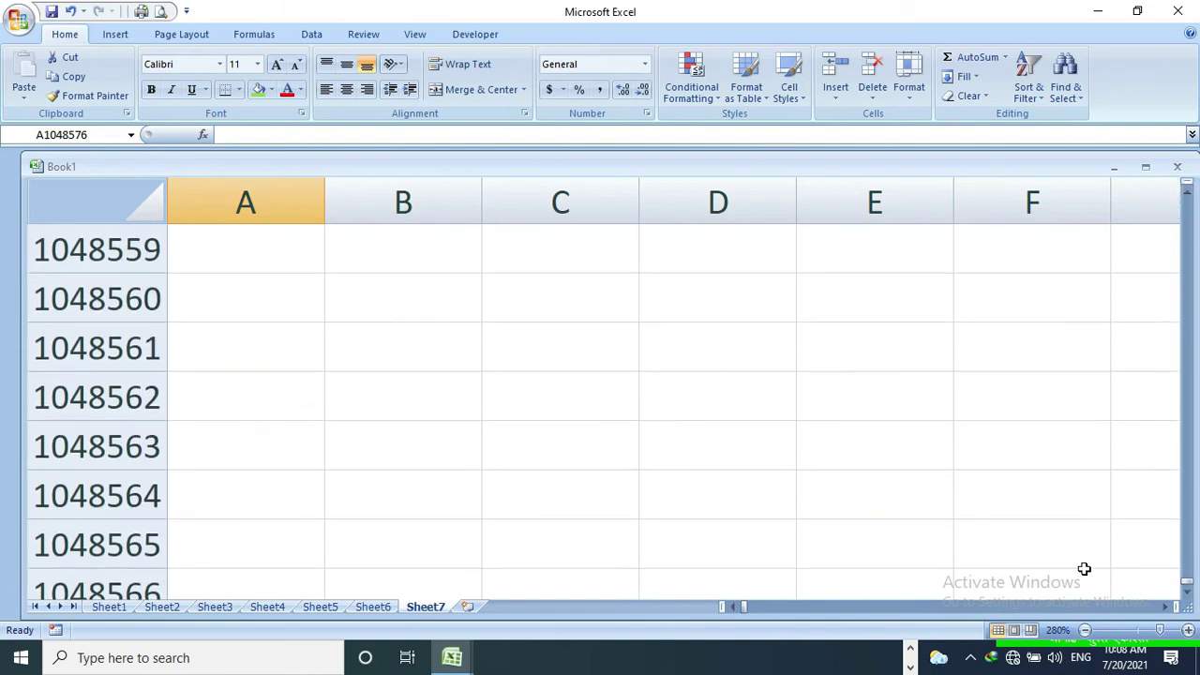
- Reduce the sheet zoom to 98% and return to cell A1
drag(1160, 631, 1134, 630)
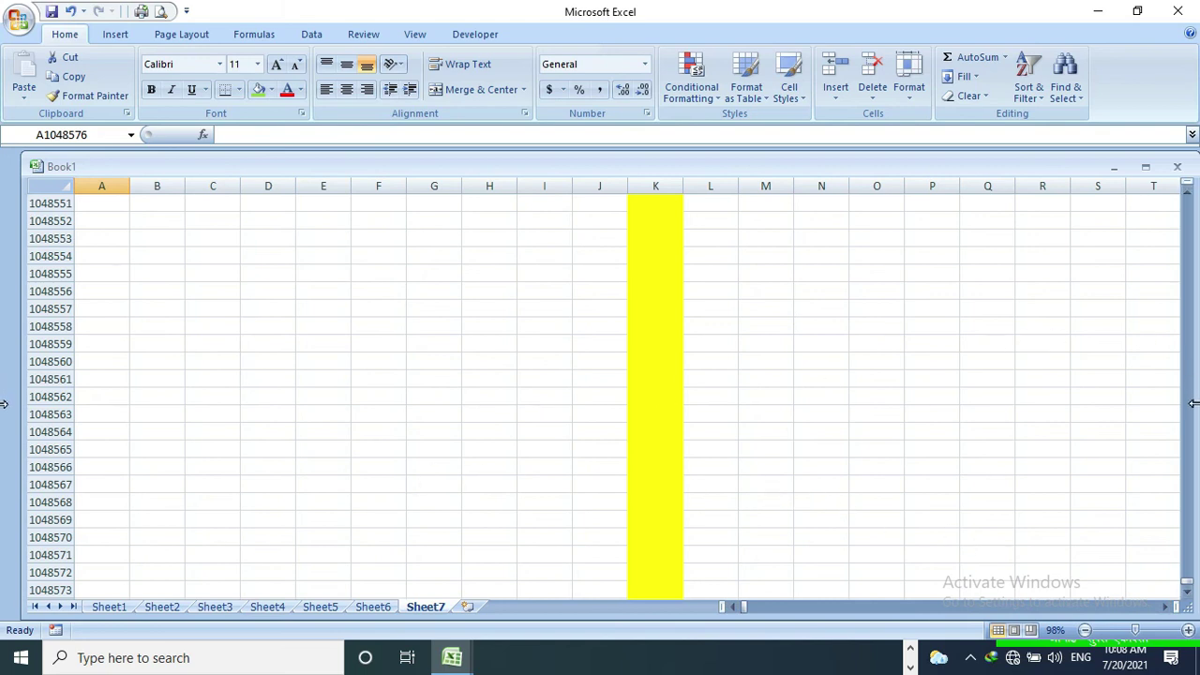
click(98, 587)
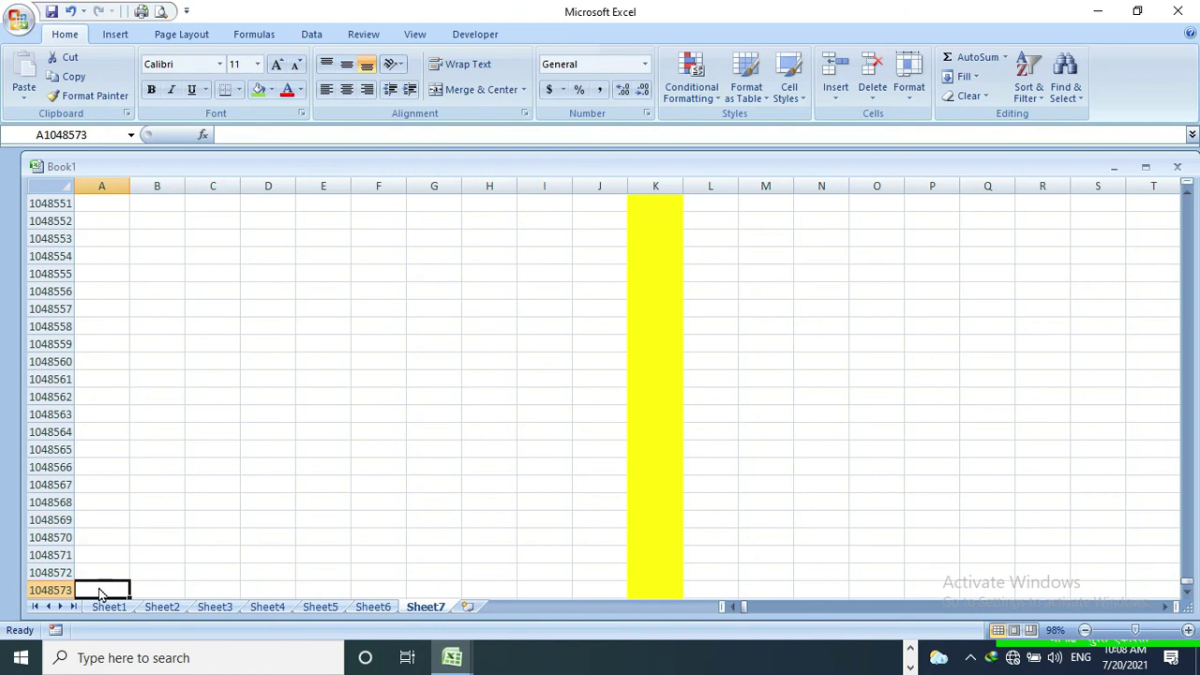
key(ctrl+Home)
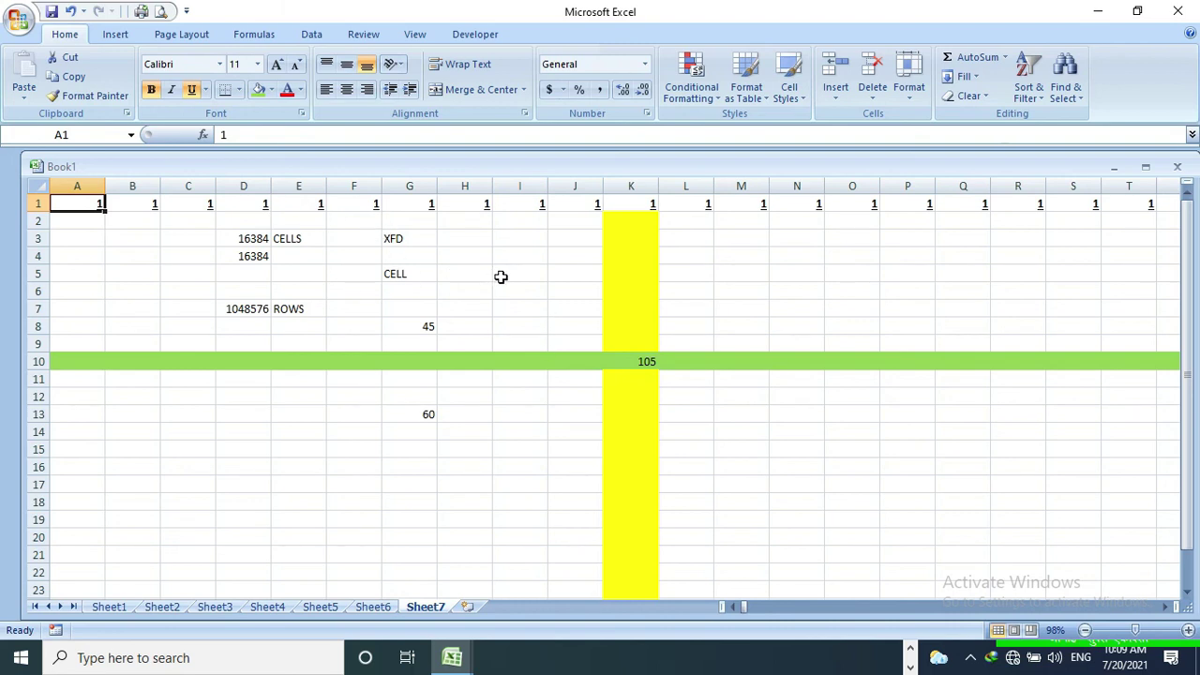
- Enter =D4*D7 in cell H5 to multiply the column count by the row count
click(470, 273)
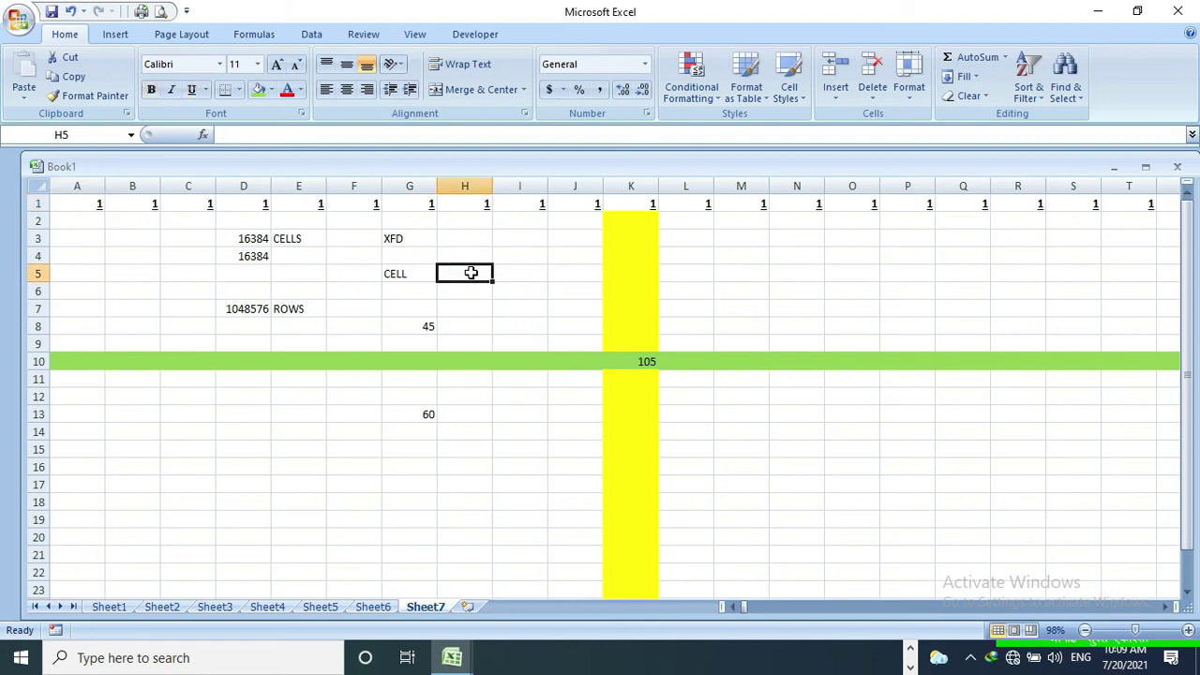
text(=)
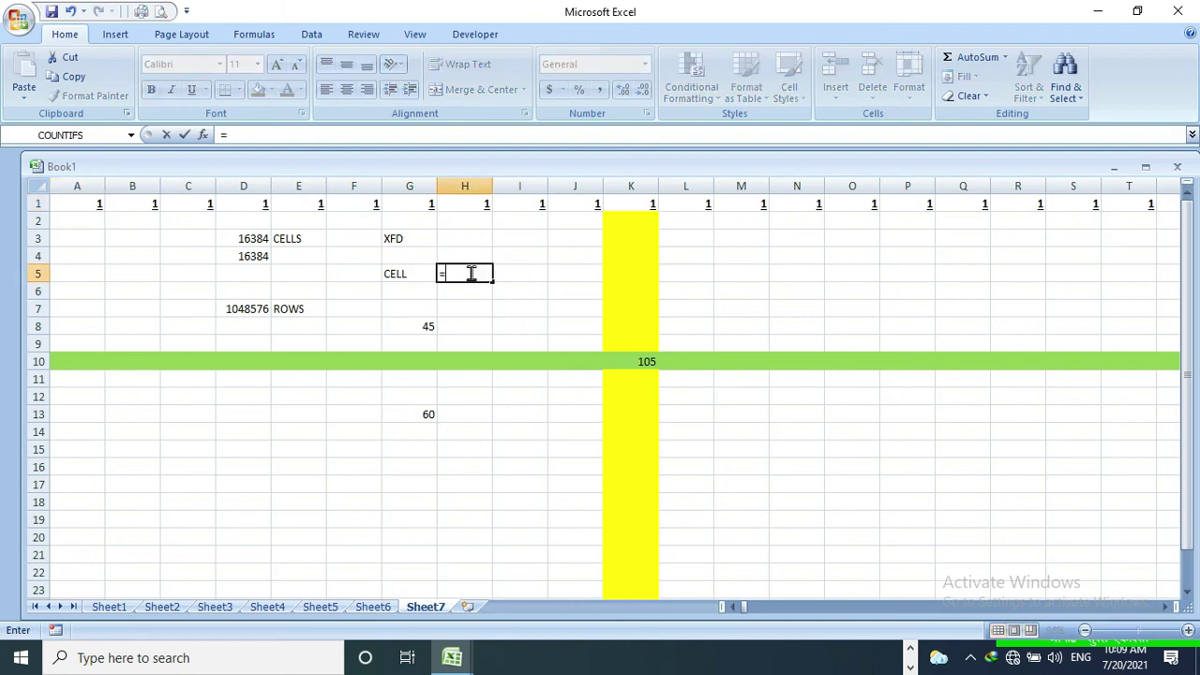
click(250, 256)
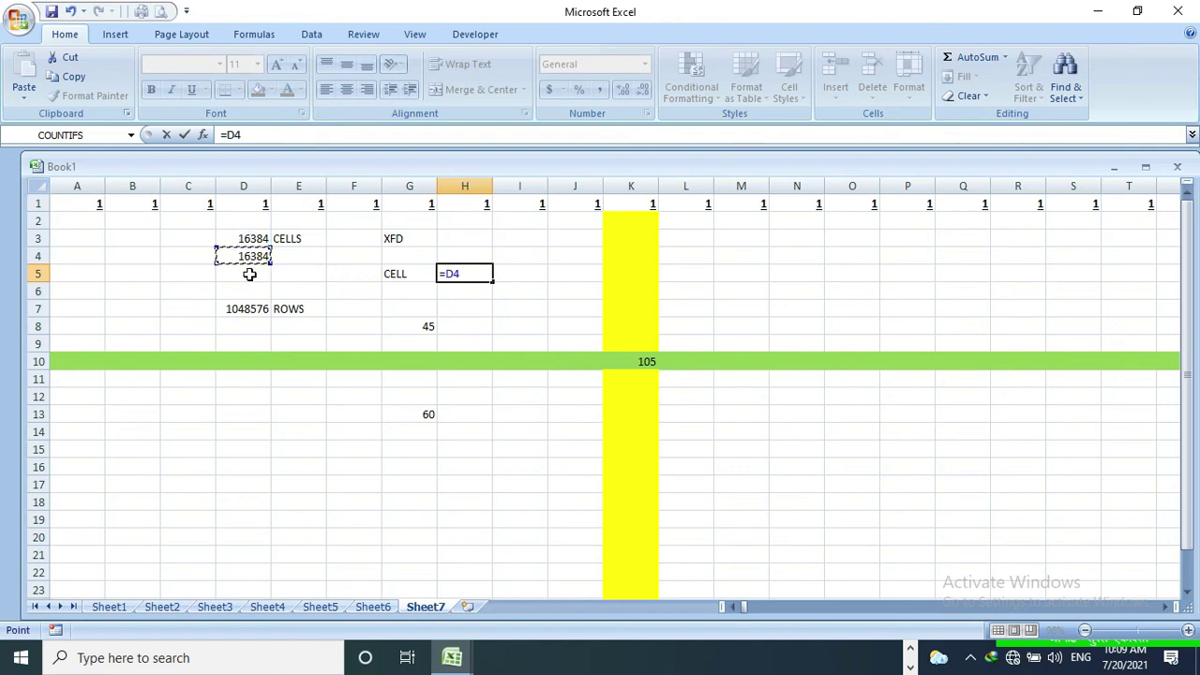
text(*)
click(249, 309)
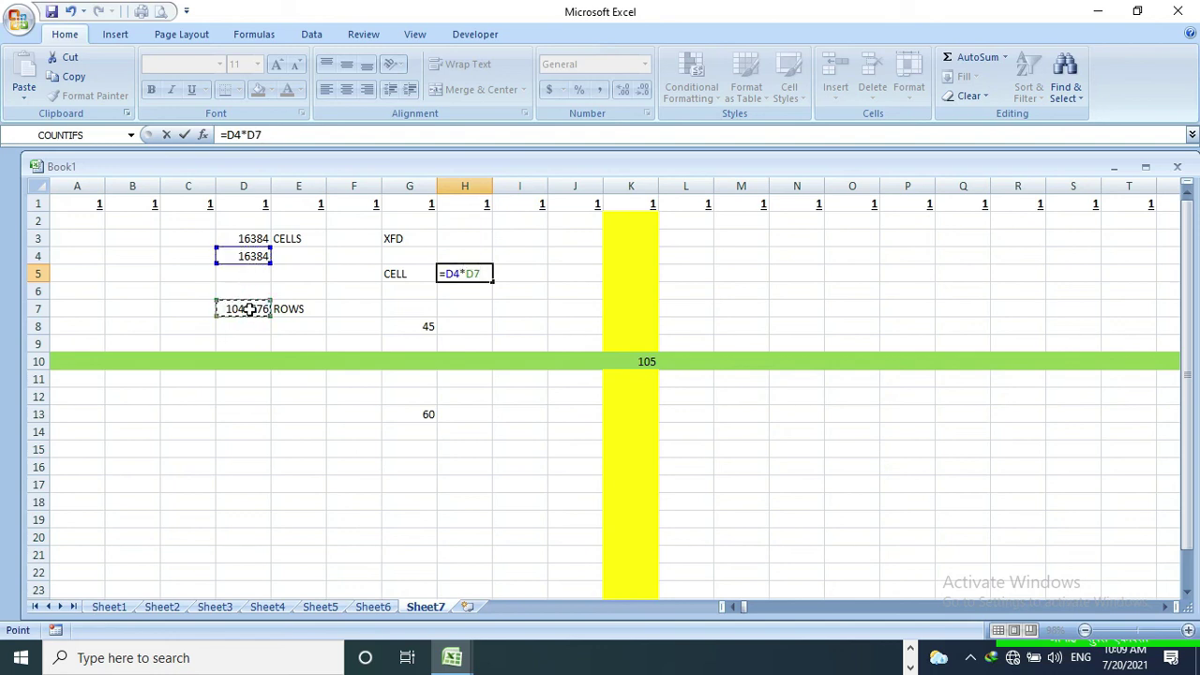
key(Return)
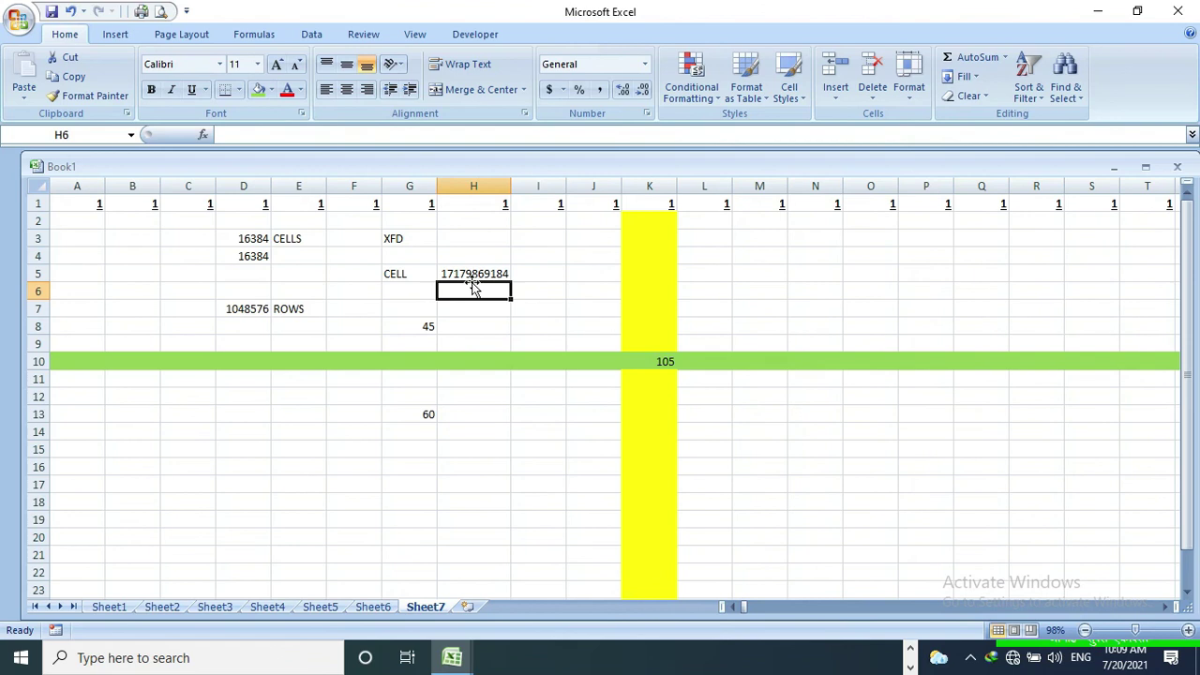
- Enter the label CELLS in cell I5, beside the multiplication result
click(521, 275)
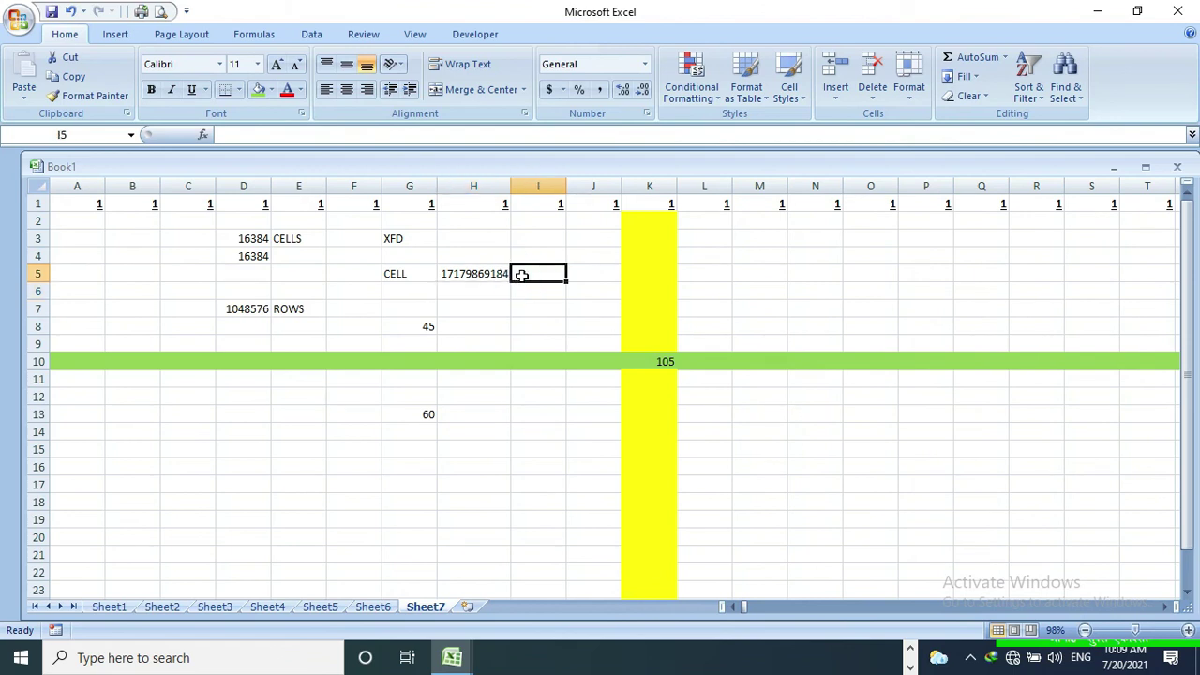
text(CE)
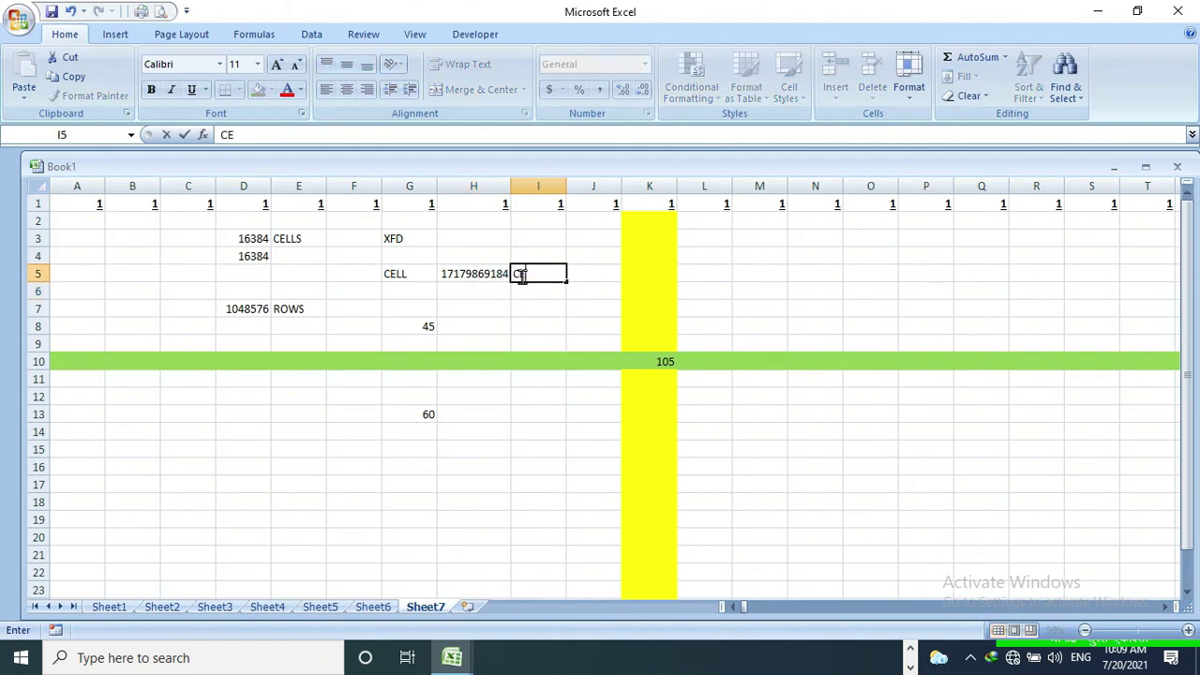
text(LLS)
- Close the Book1 workbook without saving its changes, and close the remaining blank Excel window
click(1180, 10)
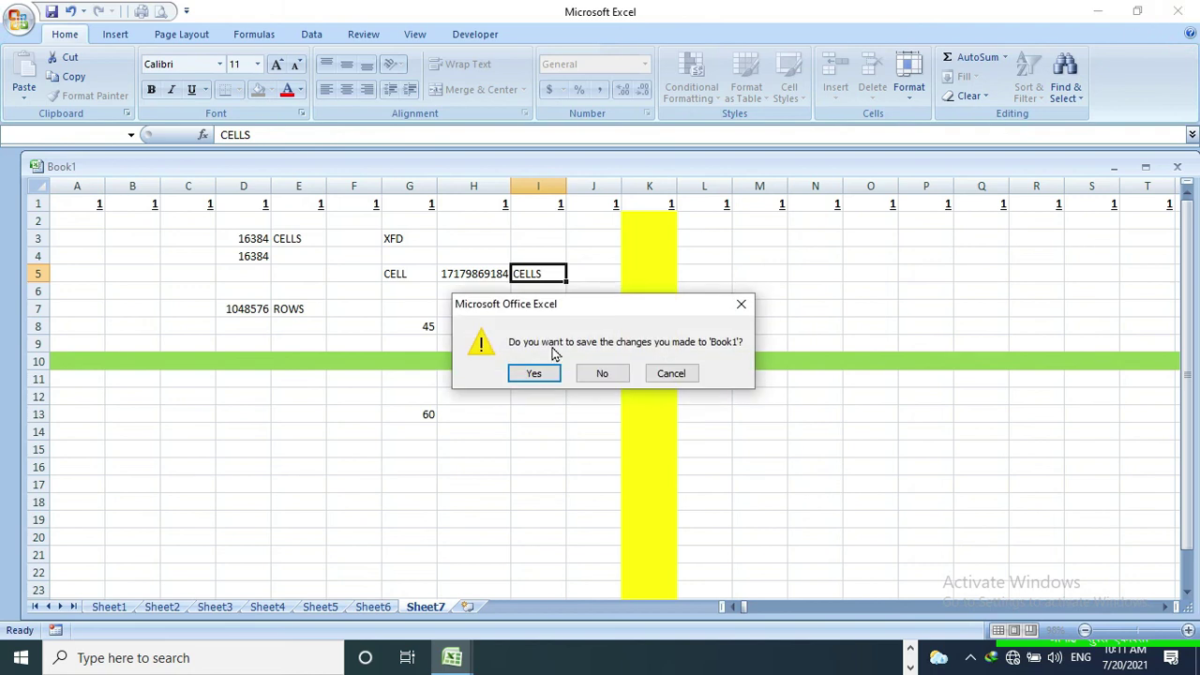
click(597, 375)
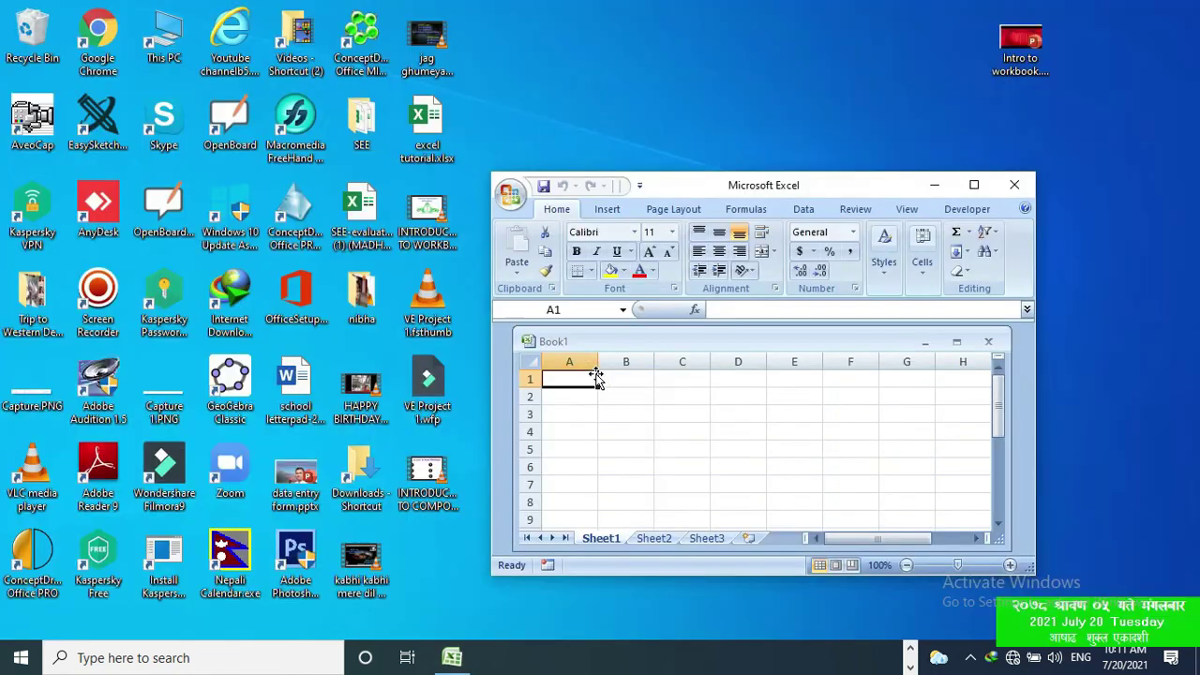
click(1009, 190)
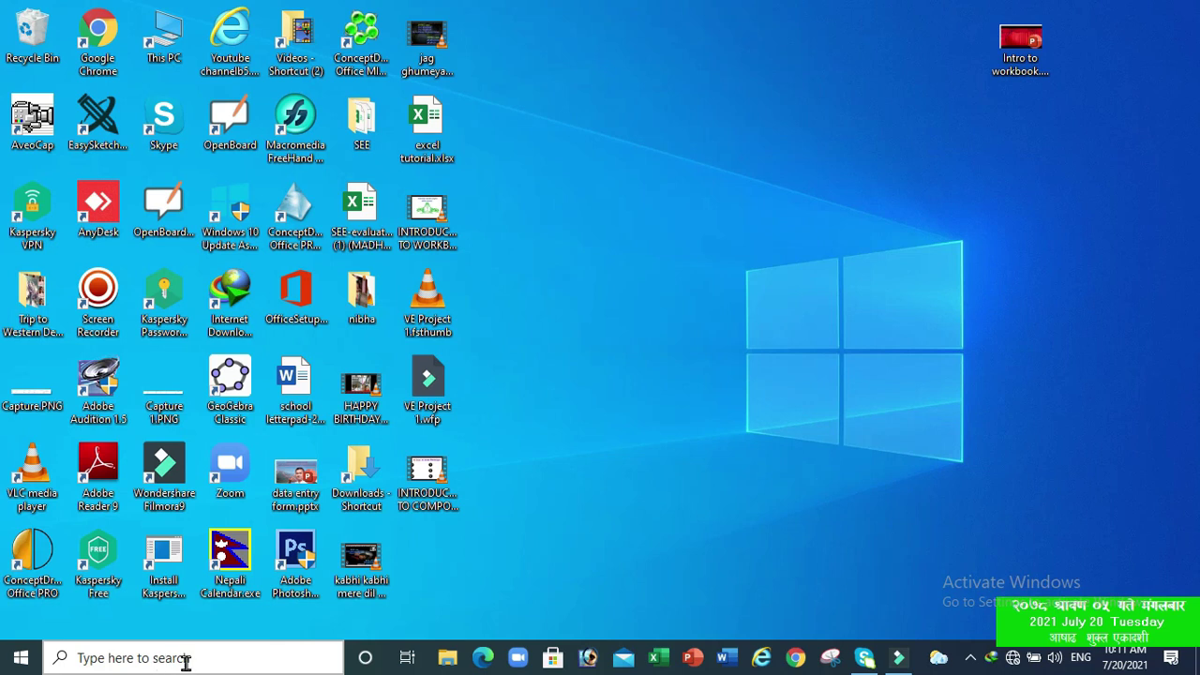
- Launch the Excel app by searching Windows for EXCEL, and close it again
click(147, 660)
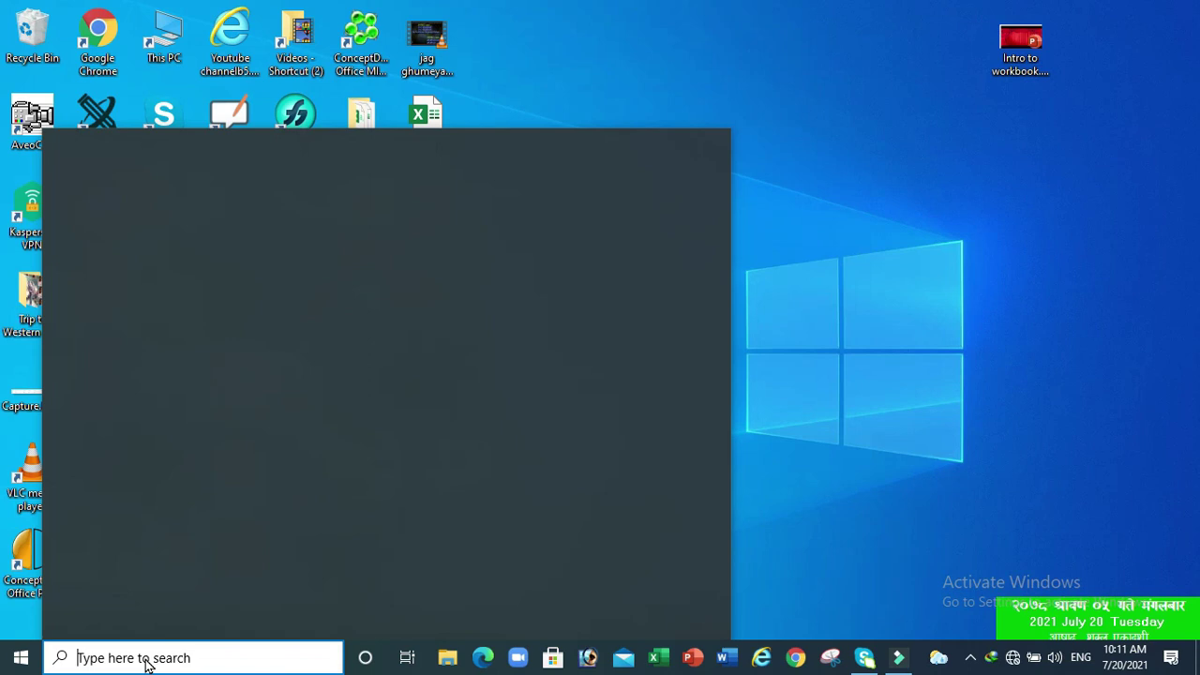
text(EXCE)
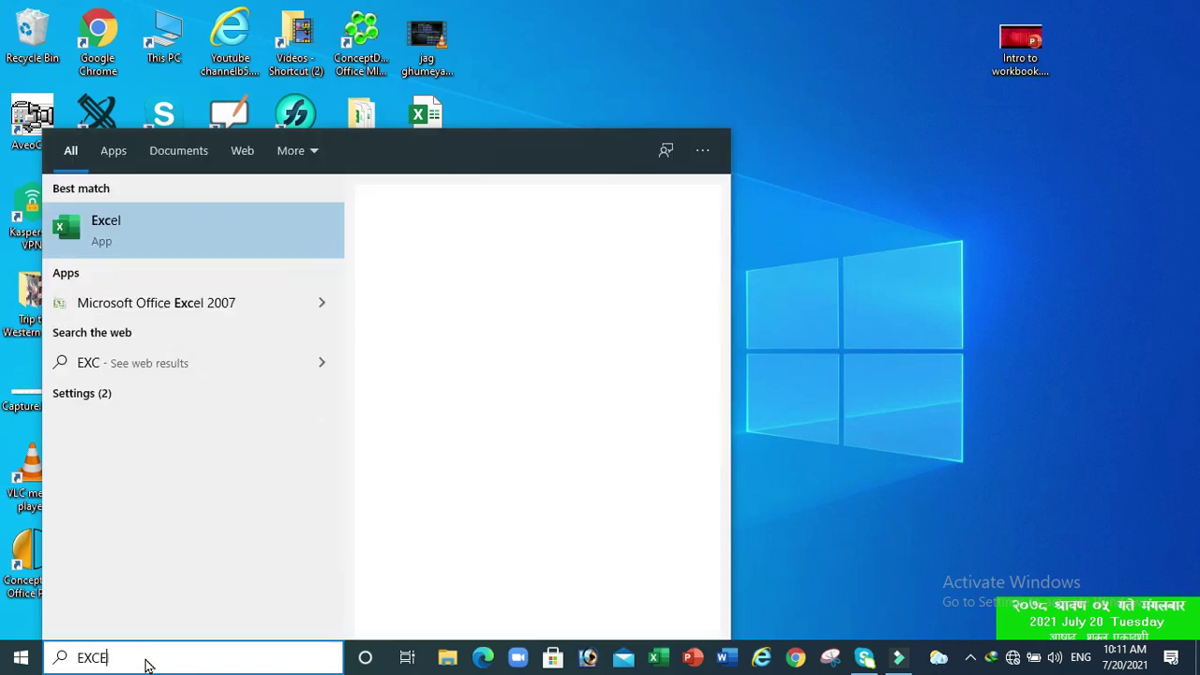
text(L)
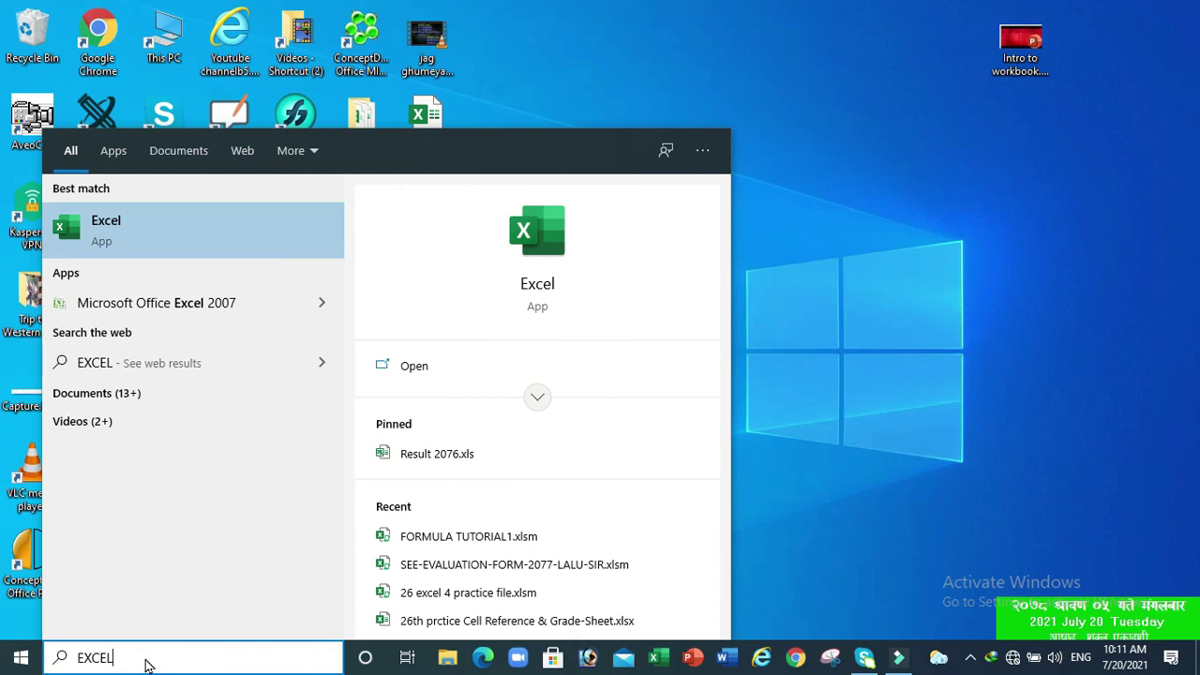
key(Return)
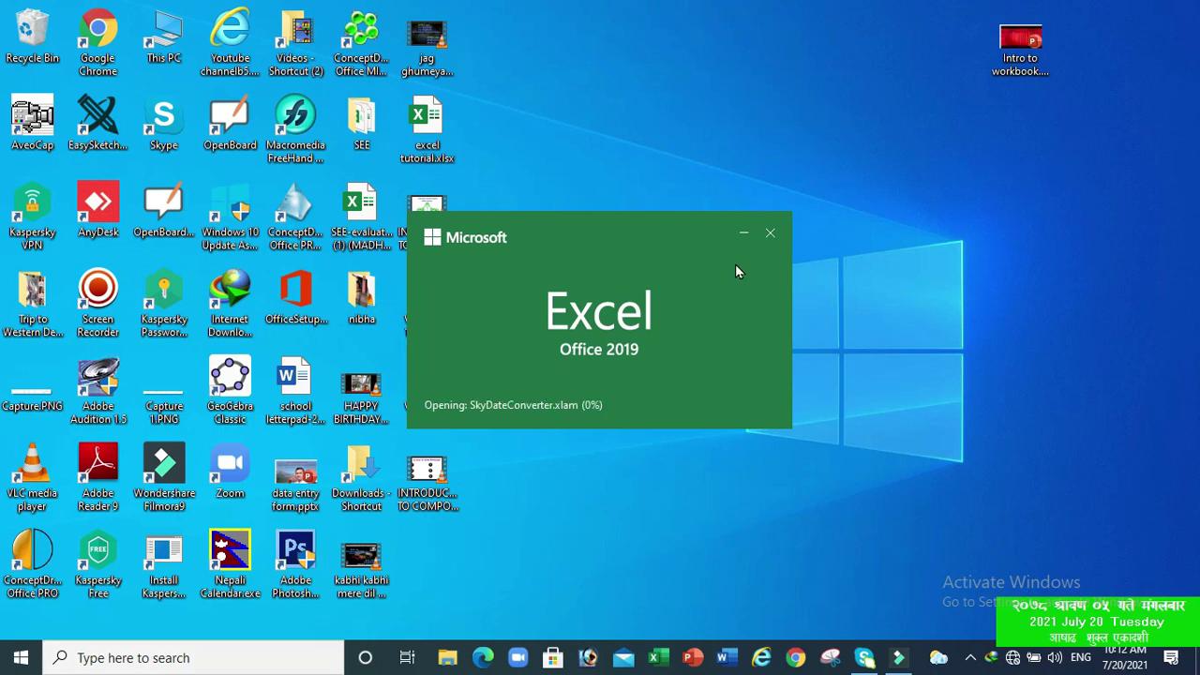
click(770, 234)
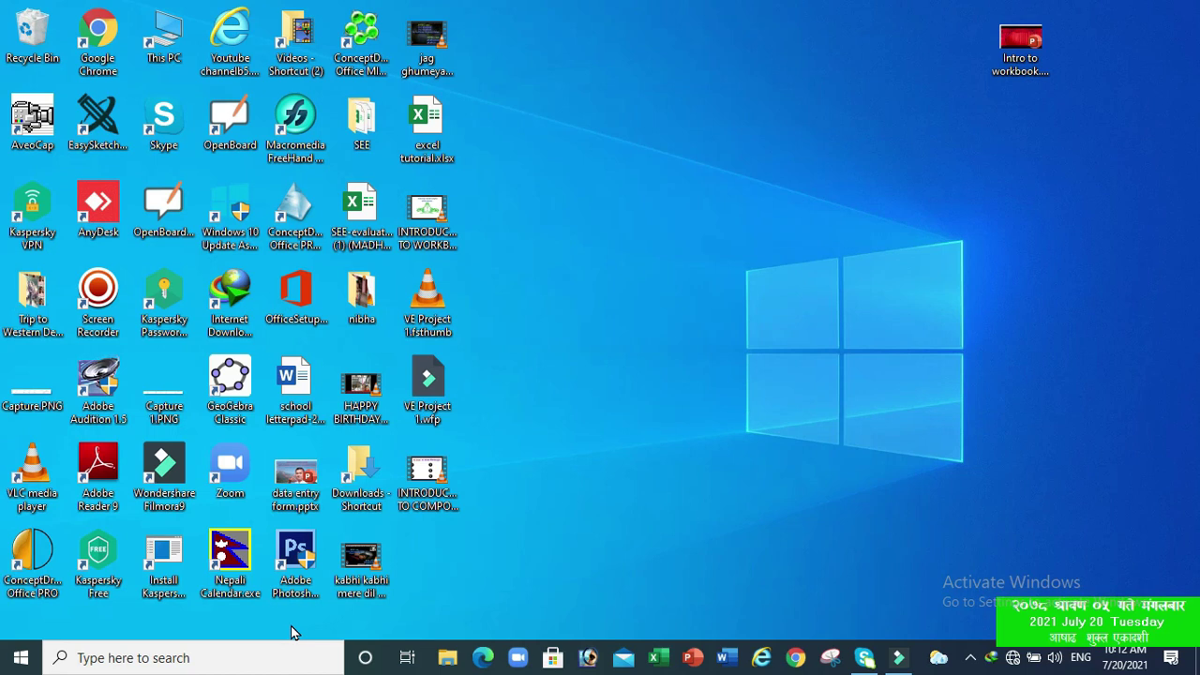
- Create a new Microsoft Excel Worksheet on the desktop, keeping the default file name, and open it in Excel
right_click(584, 246)
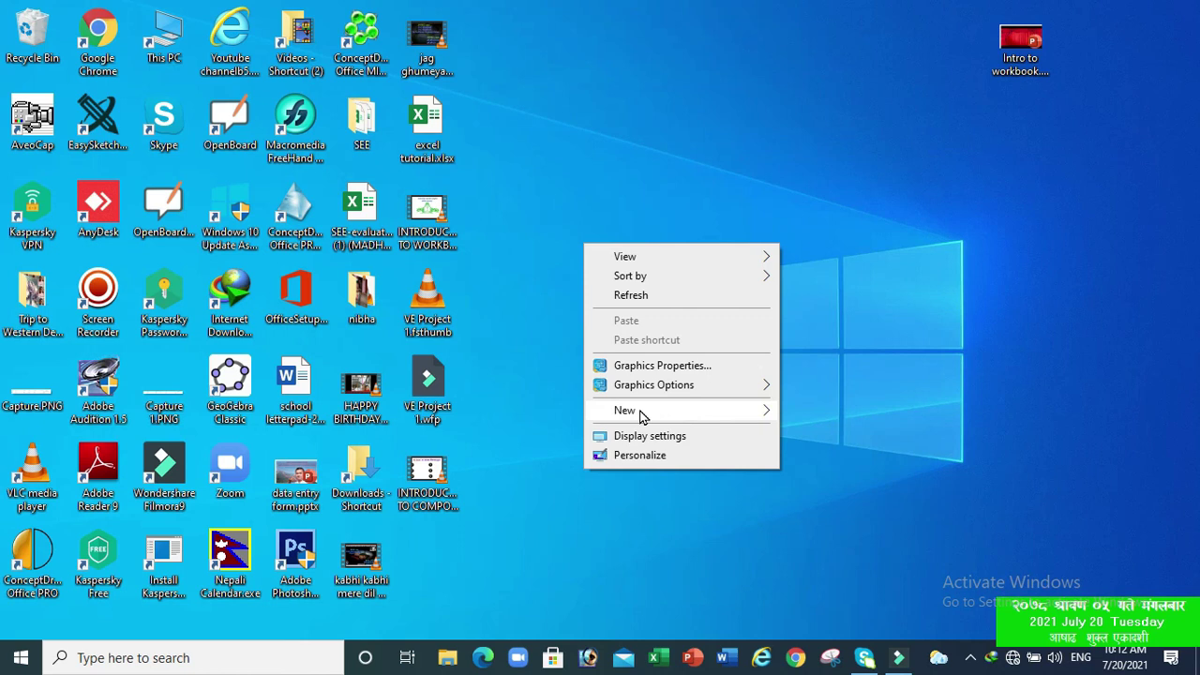
mouse_move(643, 416)
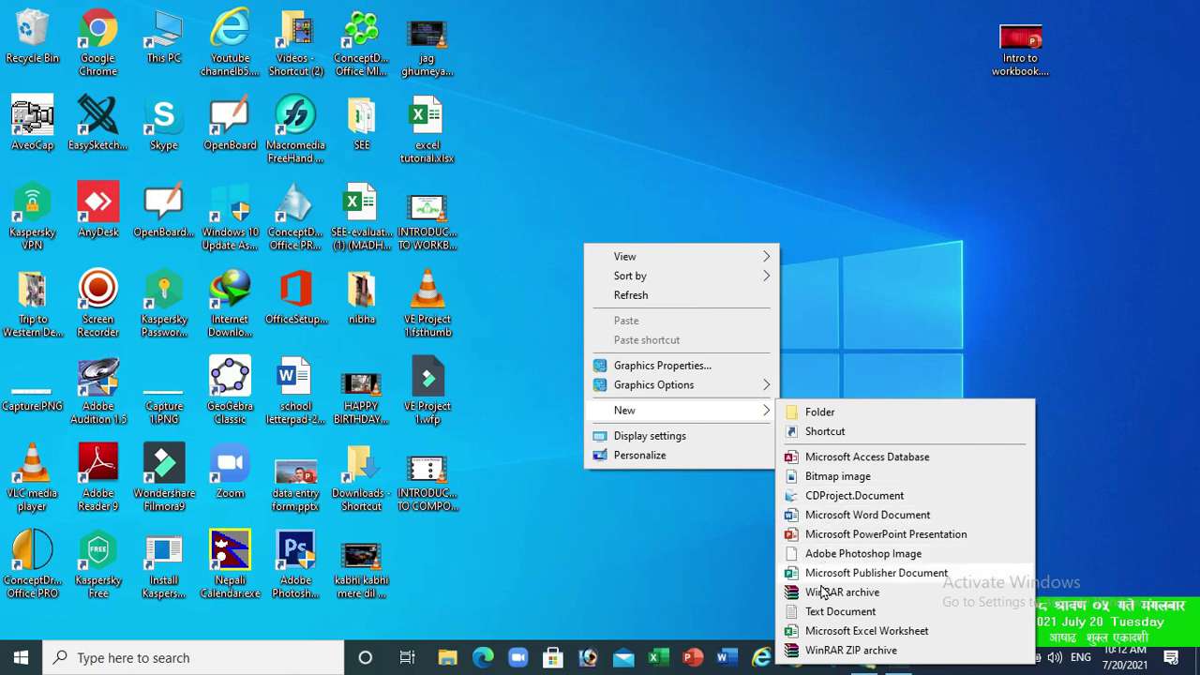
click(824, 632)
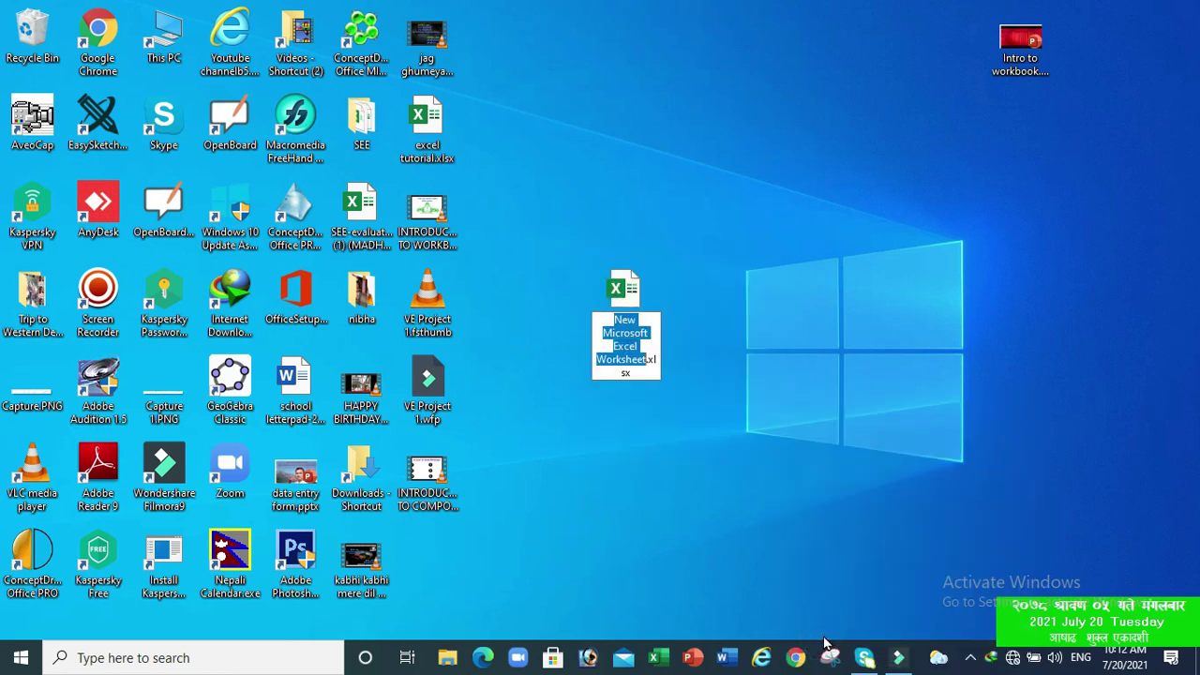
click(615, 310)
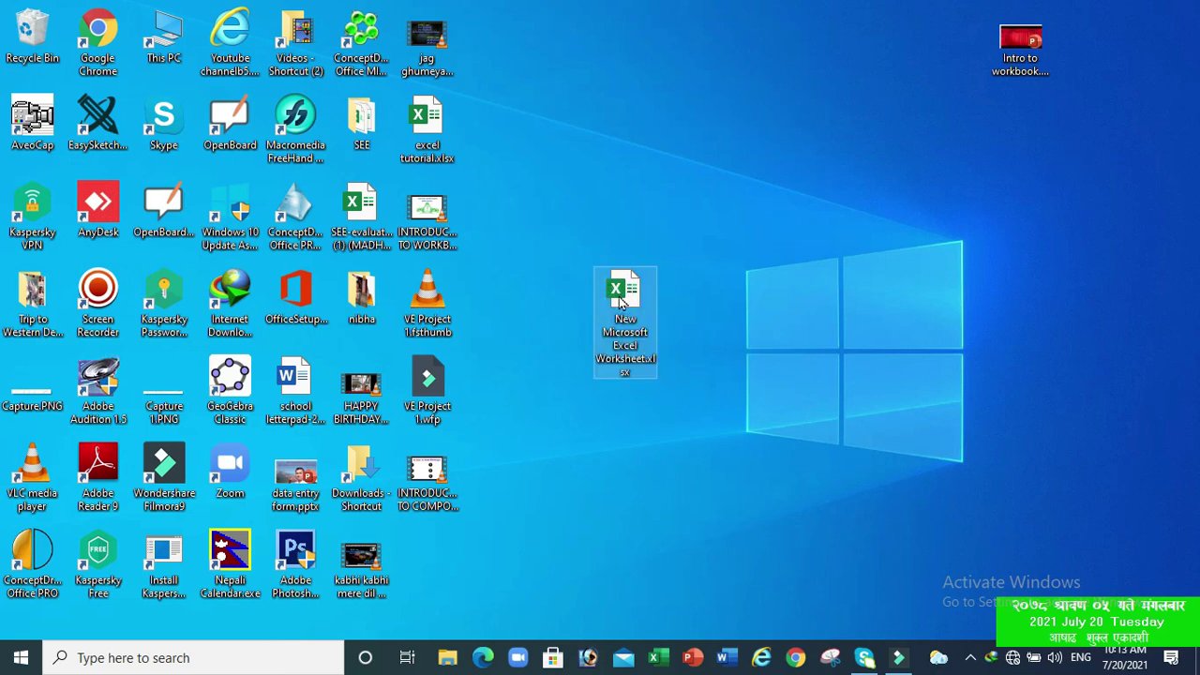
double_click(624, 295)
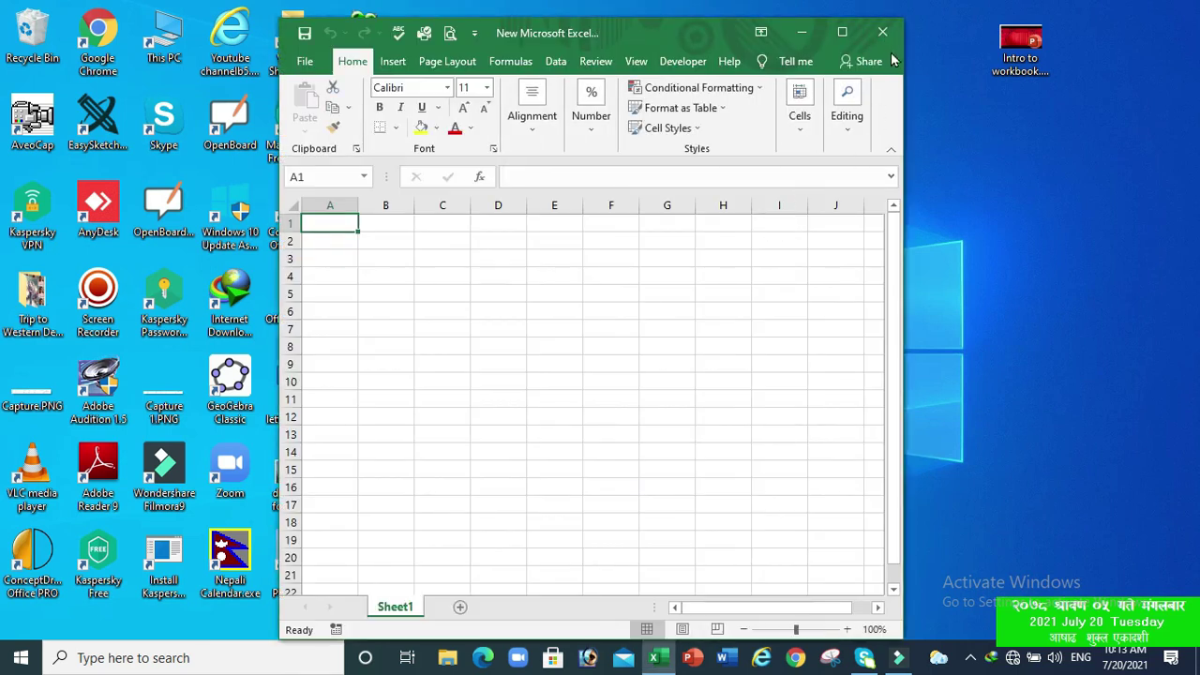
- Close the new workbook and delete its New Microsoft Excel Worksheet file from the desktop
click(887, 35)
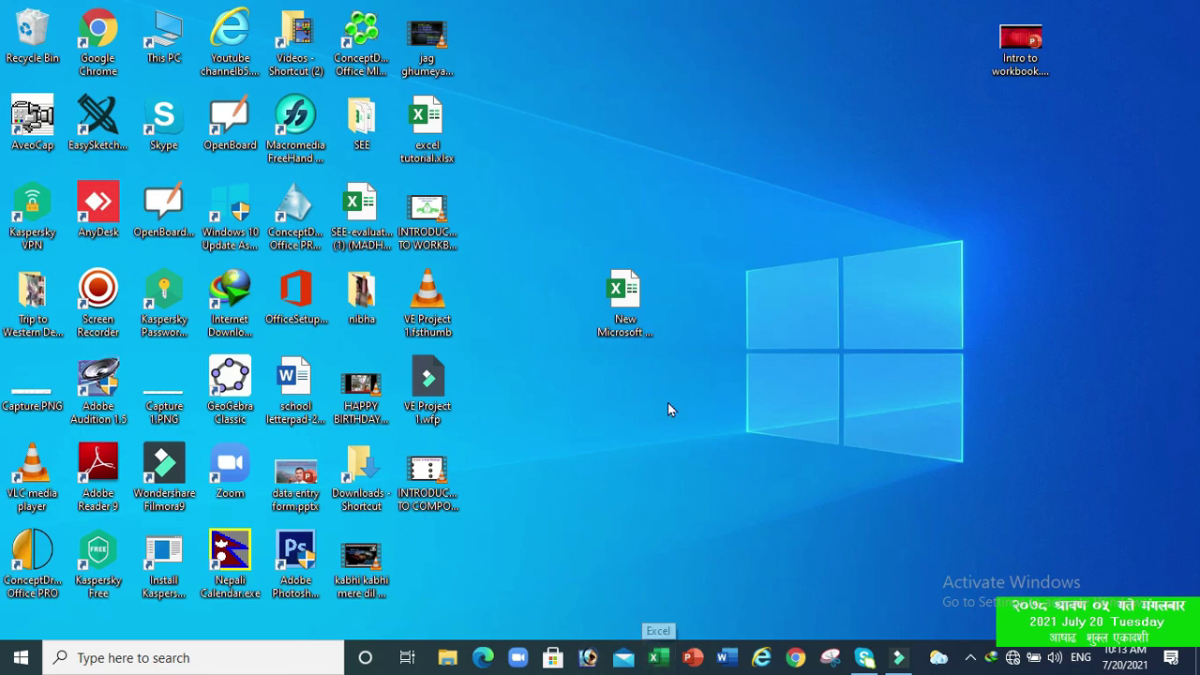
right_click(746, 143)
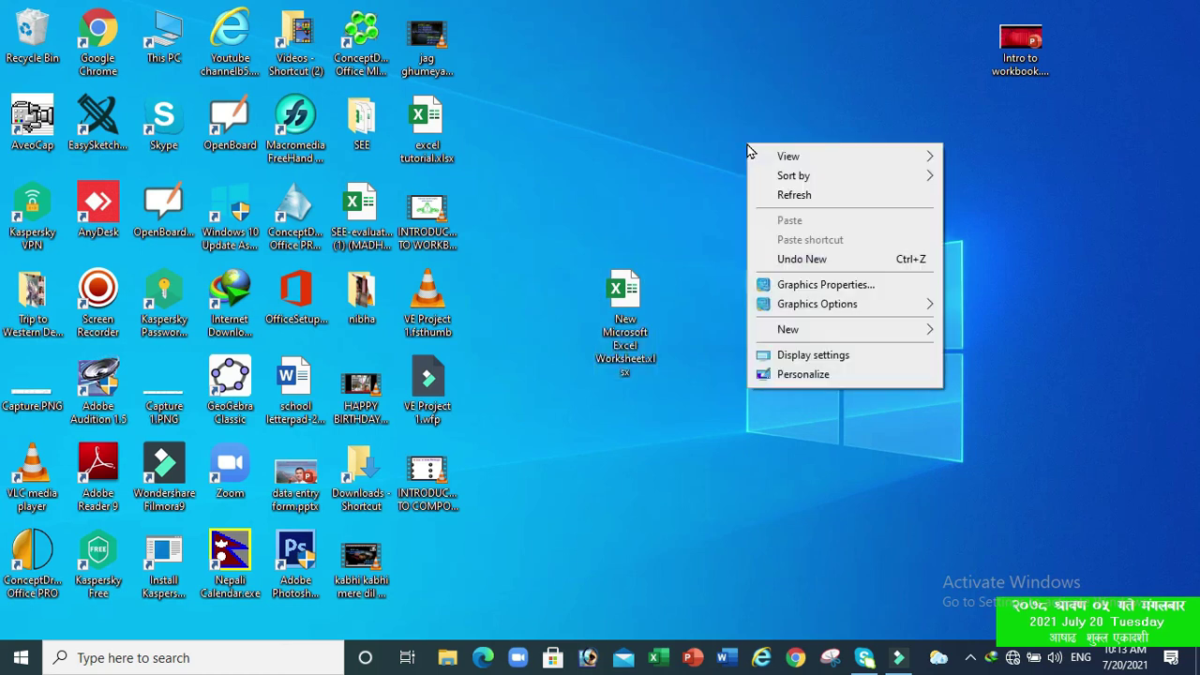
mouse_move(812, 333)
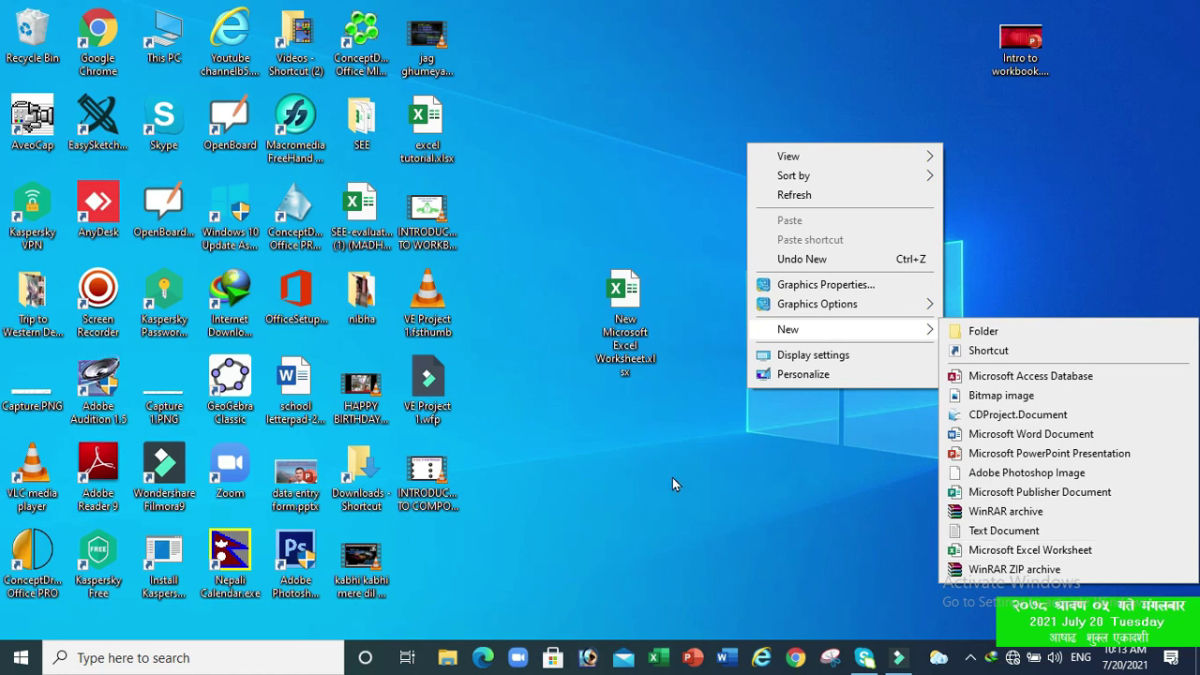
click(650, 266)
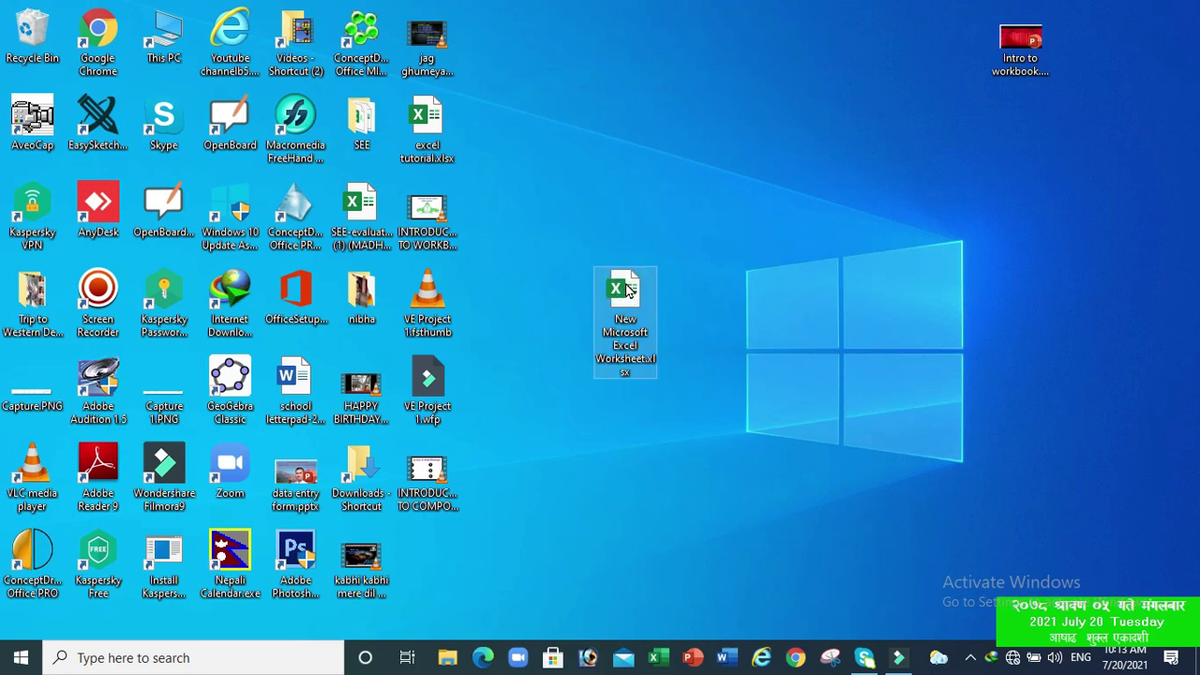
double_click(626, 286)
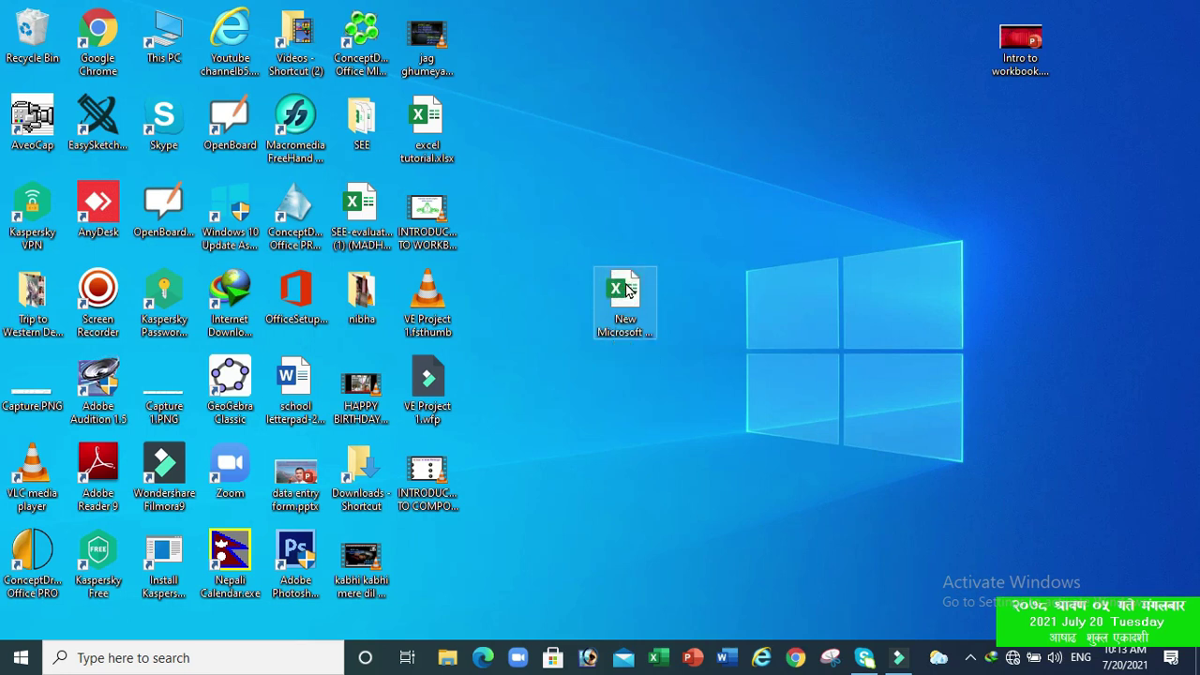
key(Delete)
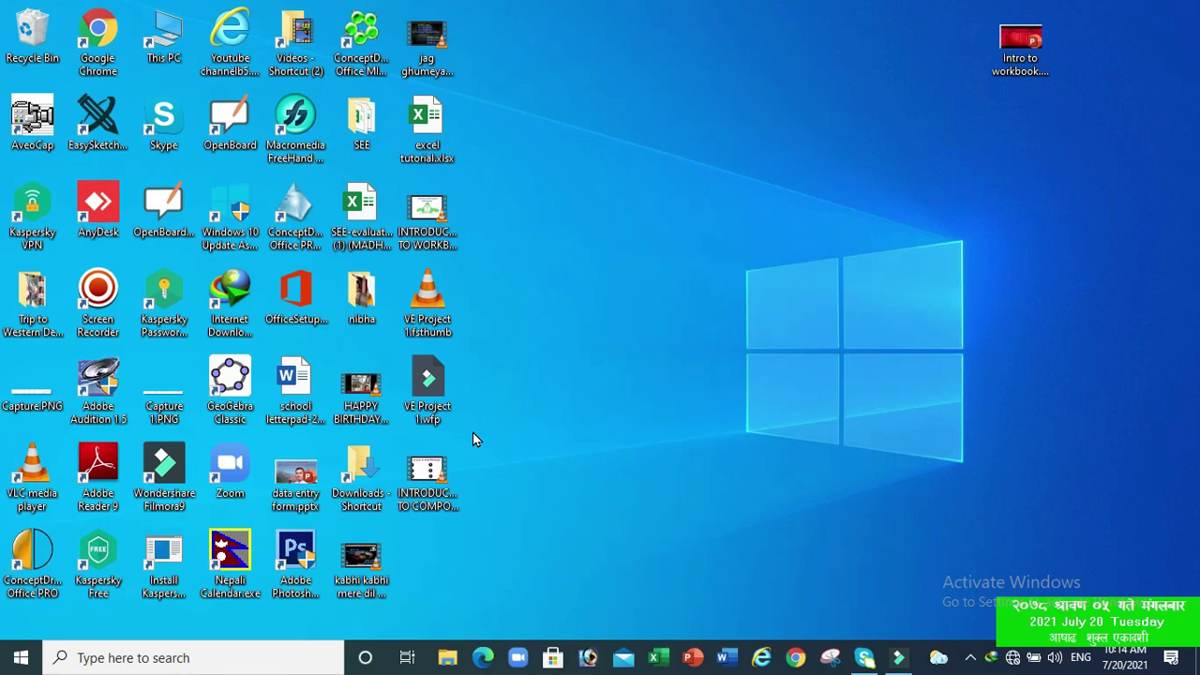
- Launch Excel through the Windows Run dialog with the command EXCEL
key(super+r)
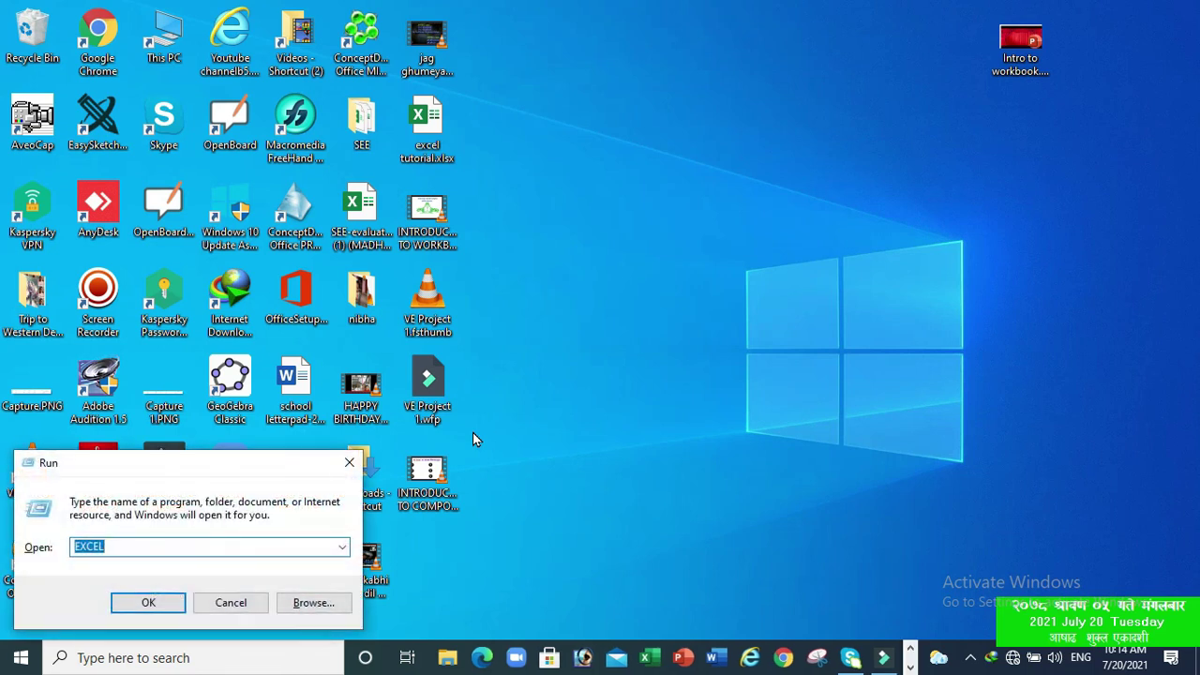
drag(225, 470, 705, 129)
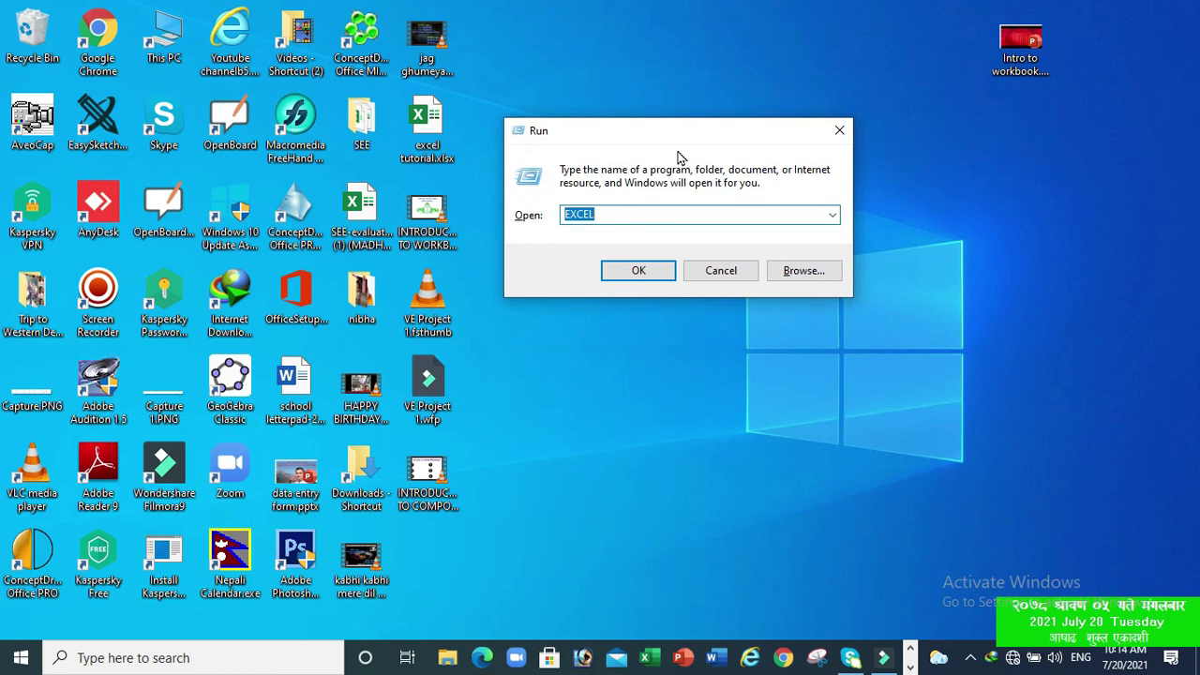
click(605, 217)
key(BackSpace)
key(BackSpace)
key(BackSpace)
key(BackSpace)
key(BackSpace)
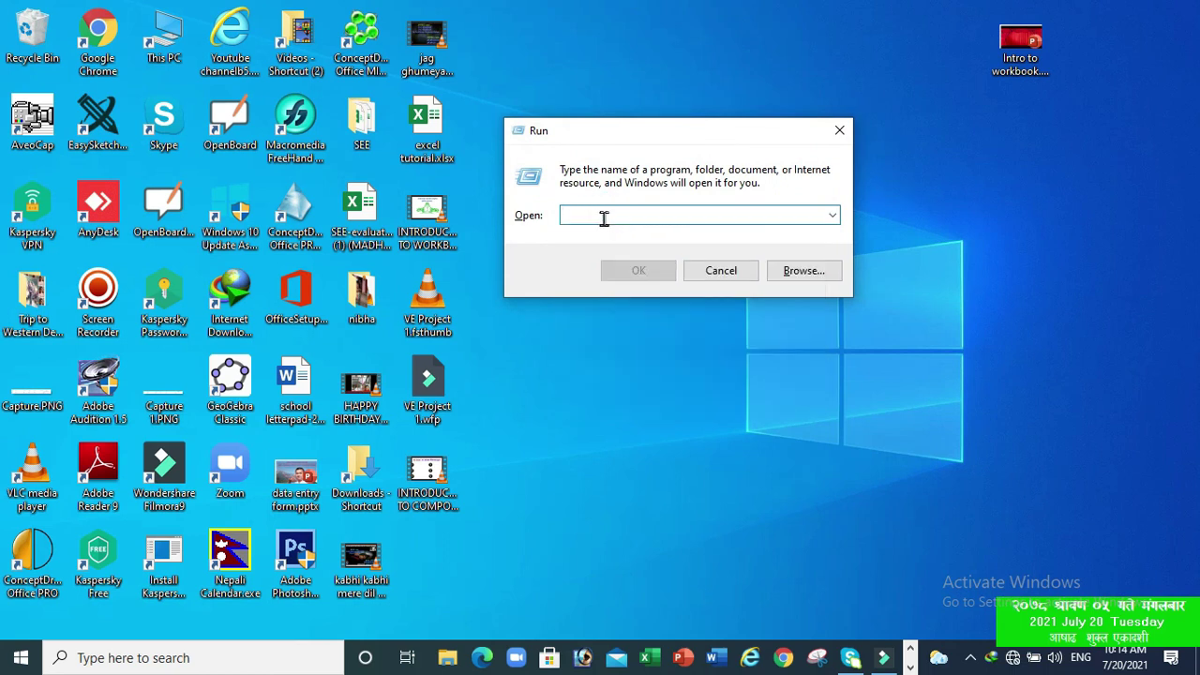
text(EXCEL)
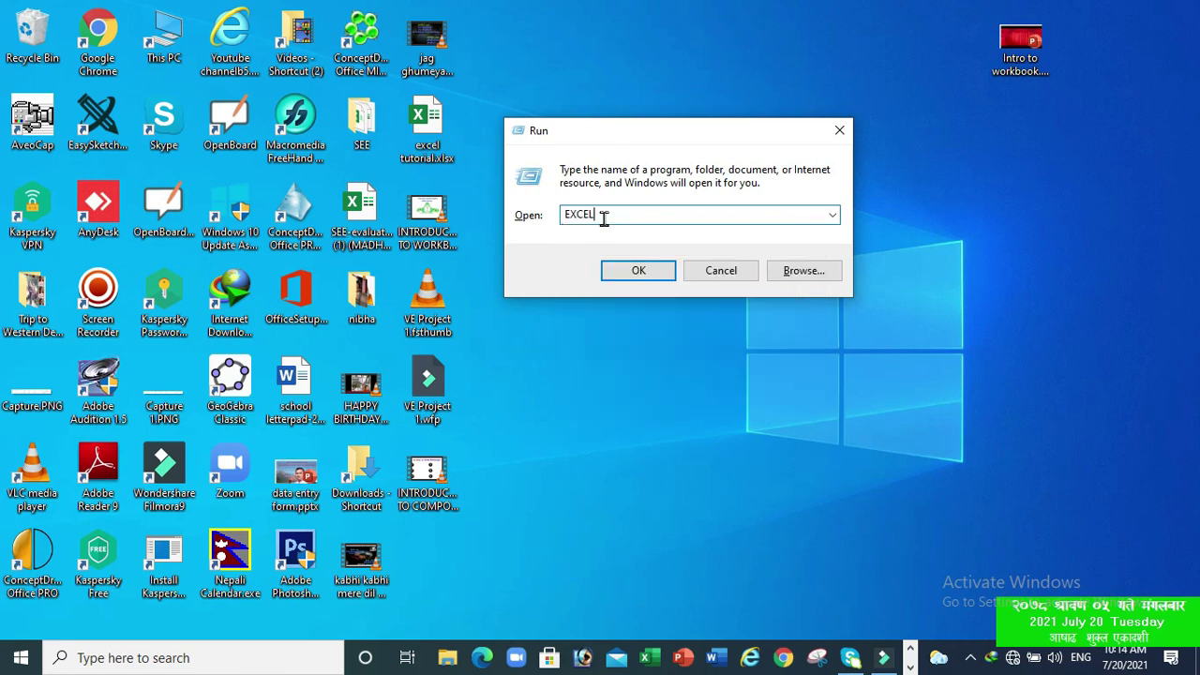
click(642, 270)
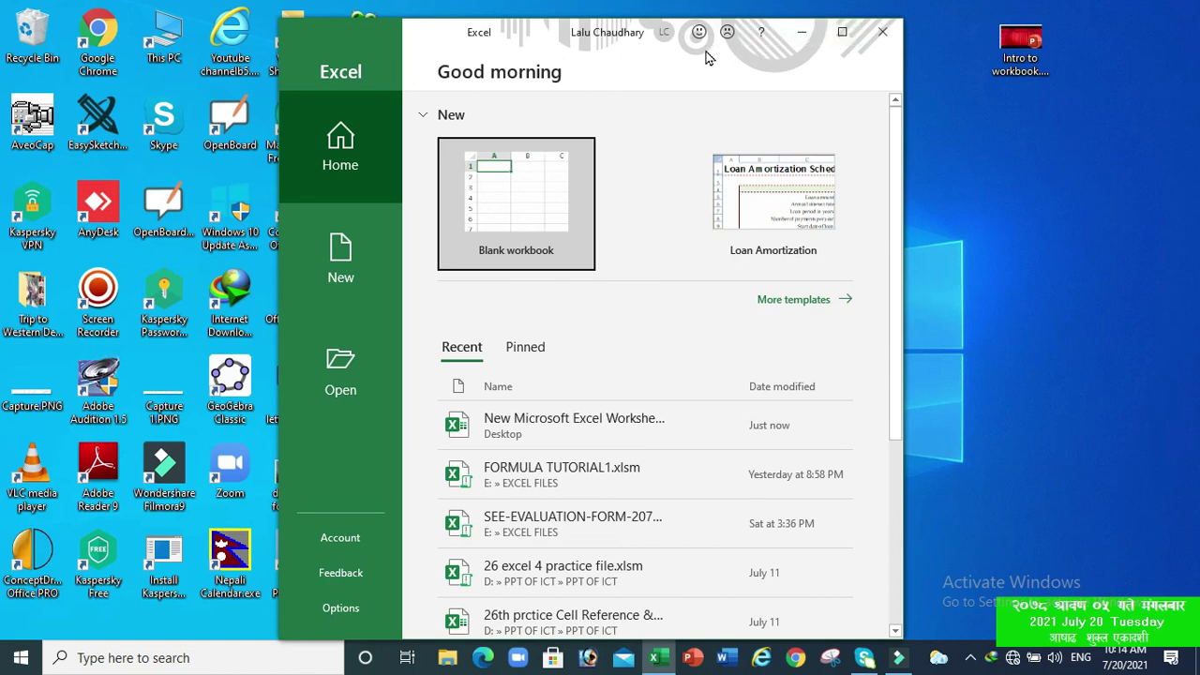
- Maximize the Excel window and create a blank workbook
drag(542, 36, 566, 58)
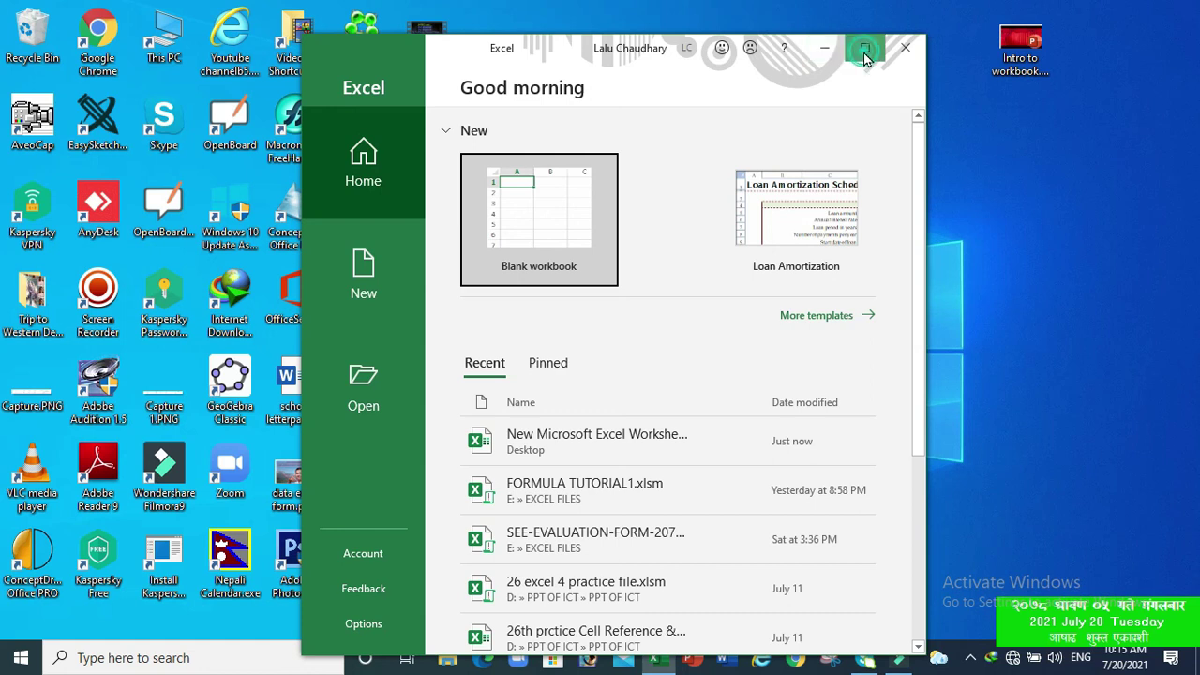
click(864, 47)
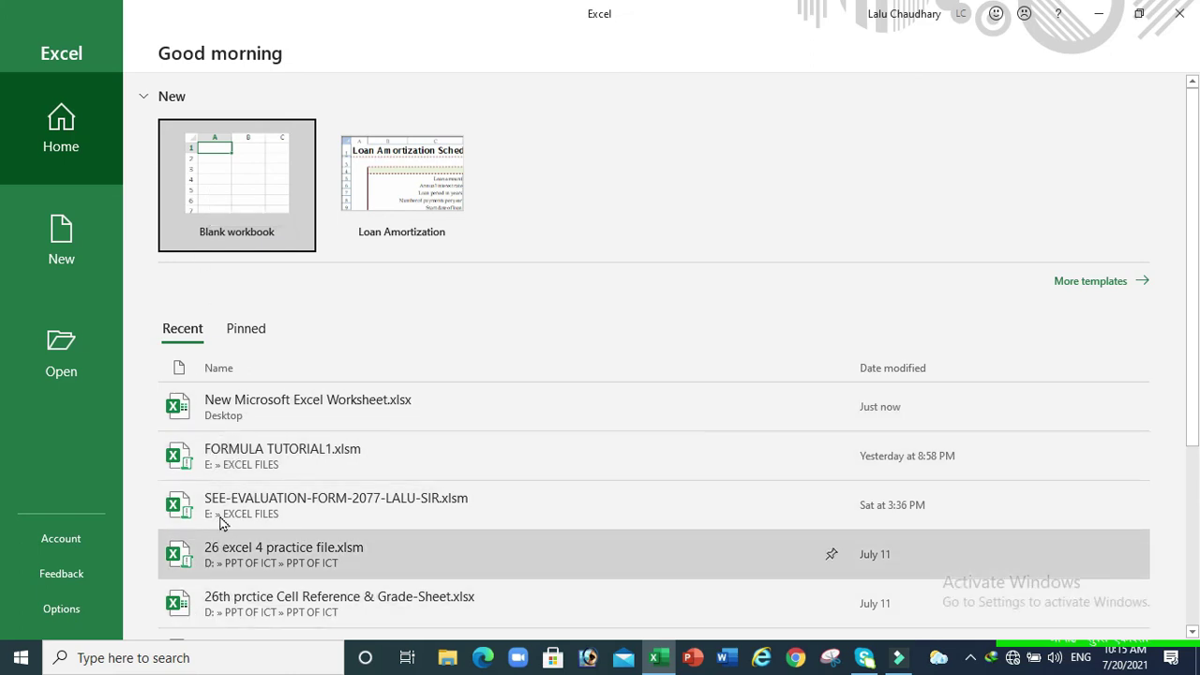
click(238, 189)
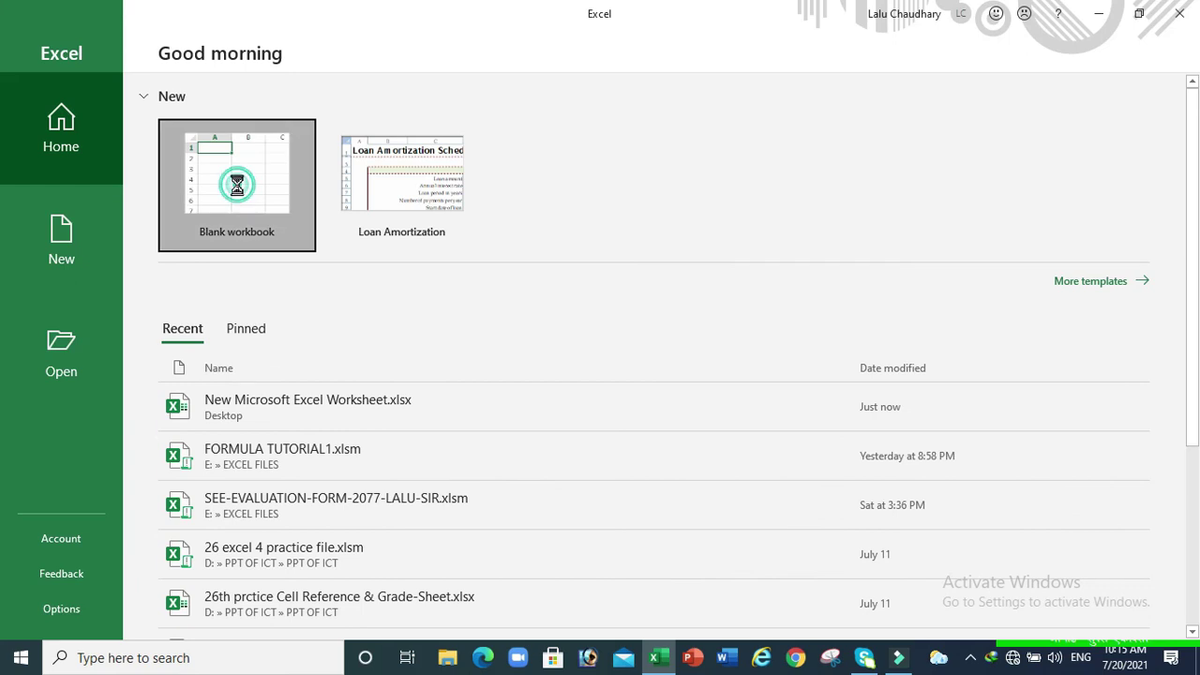
click(237, 184)
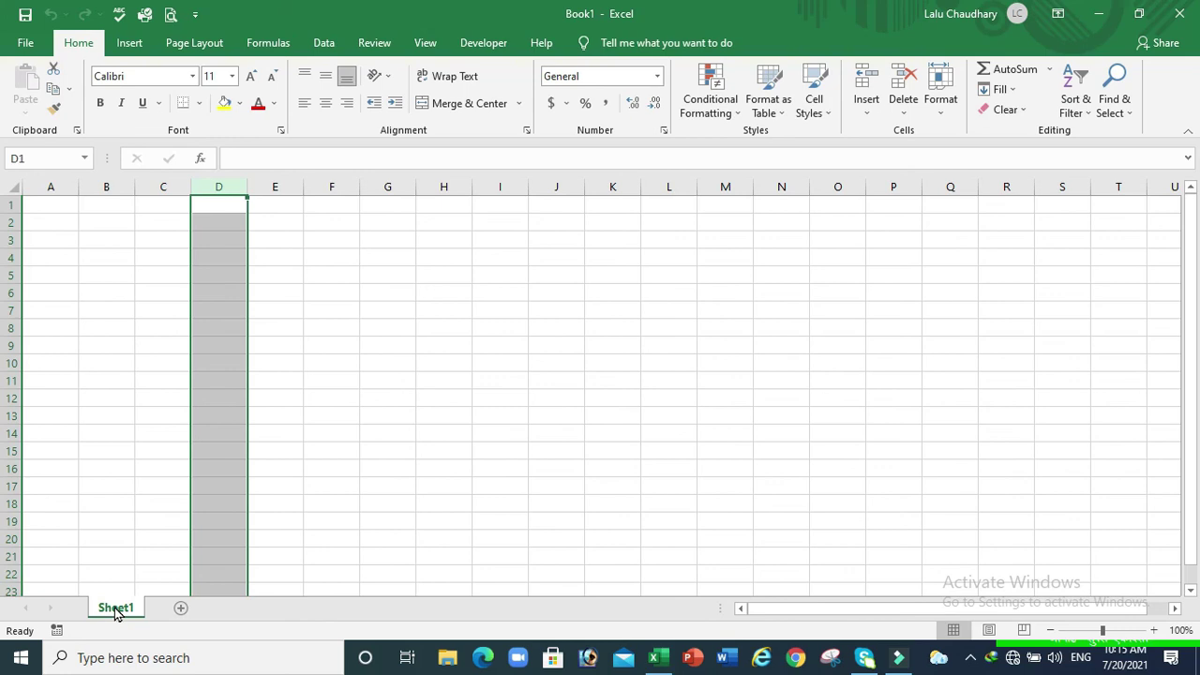
- Add a series of new worksheets after Sheet1, continuing past Sheet10
click(181, 610)
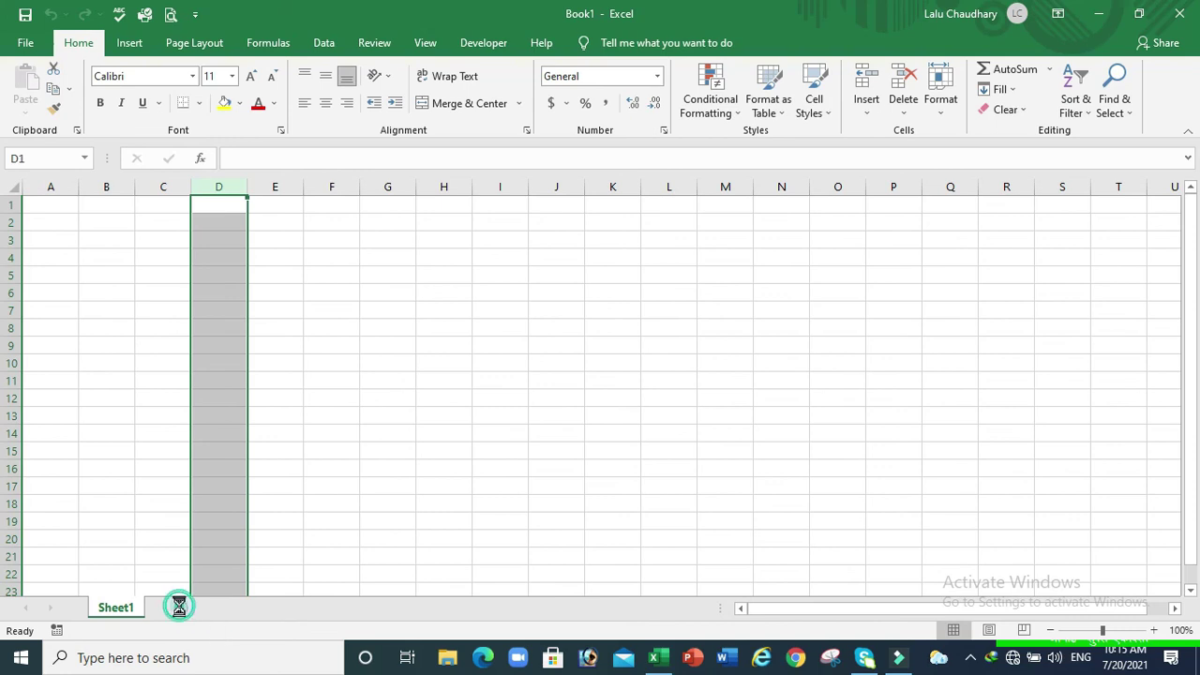
click(240, 608)
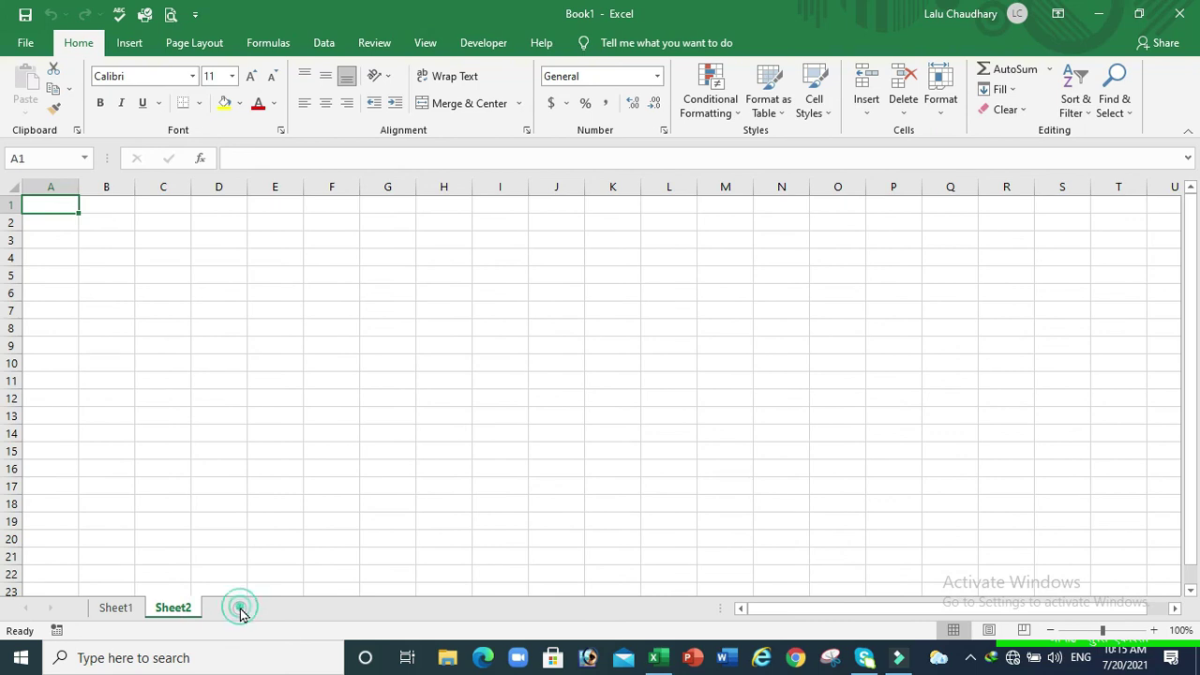
click(291, 609)
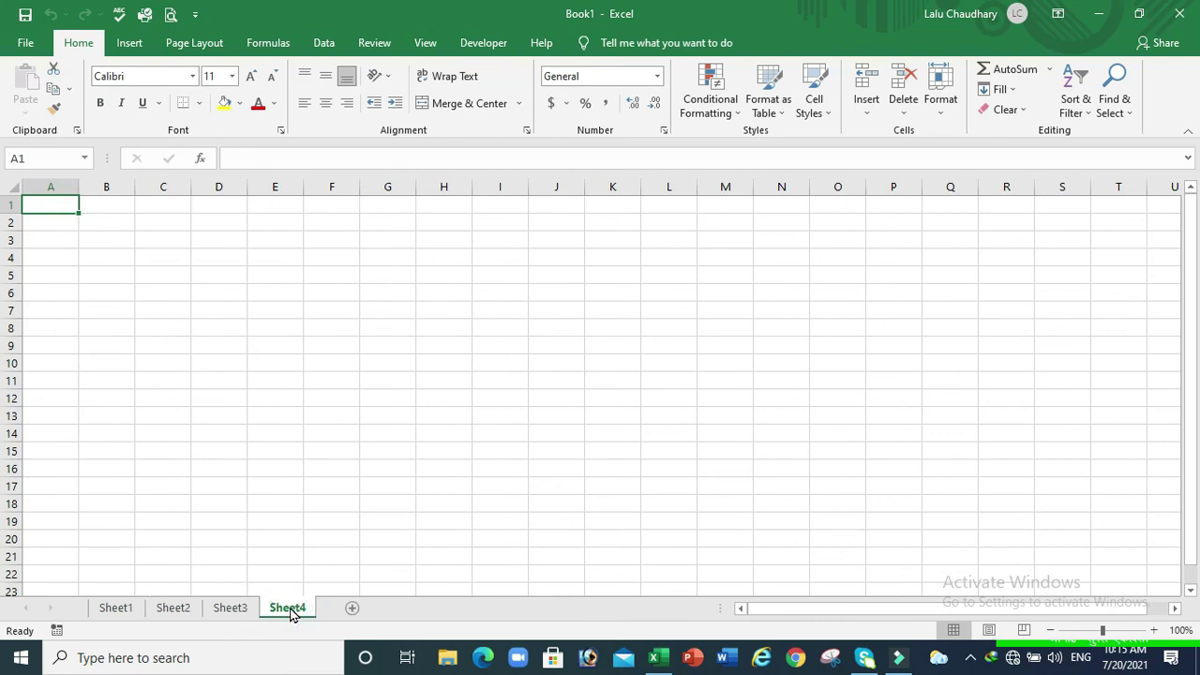
click(349, 609)
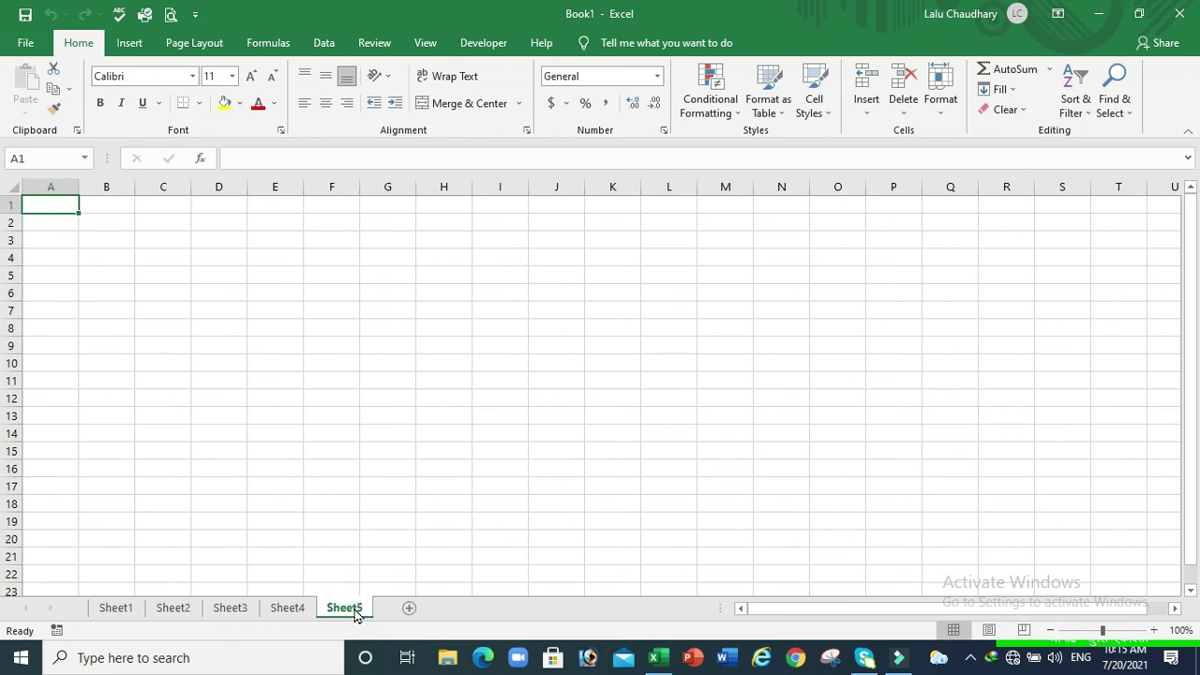
click(409, 608)
click(466, 608)
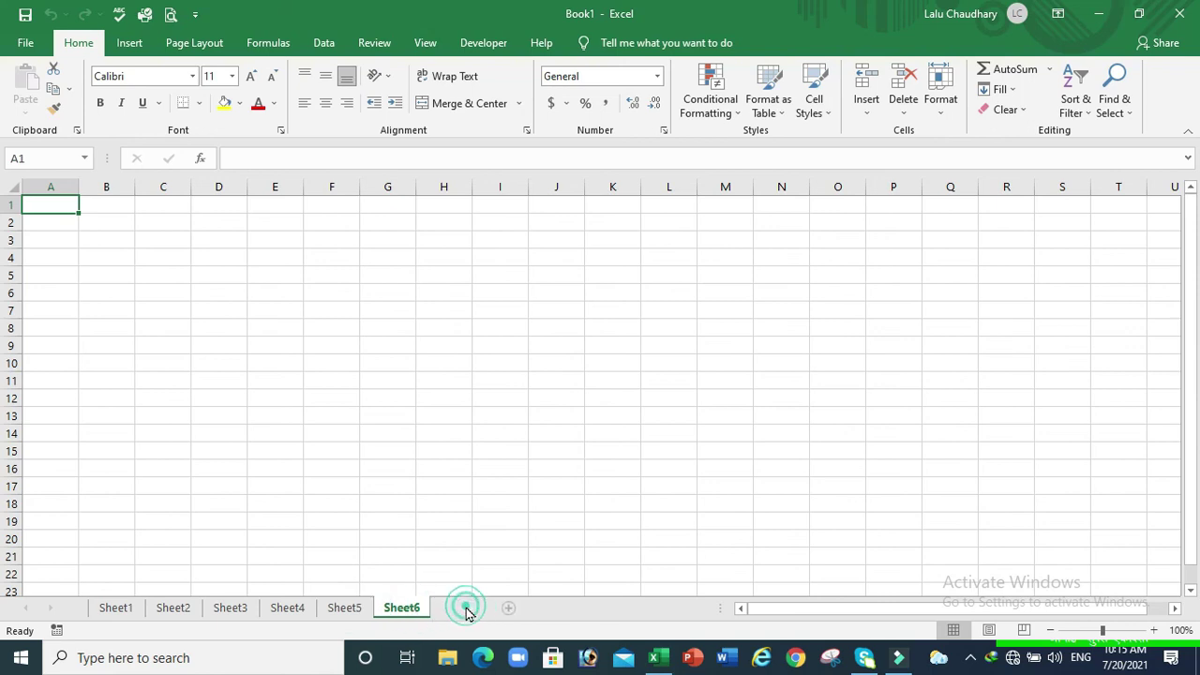
click(527, 610)
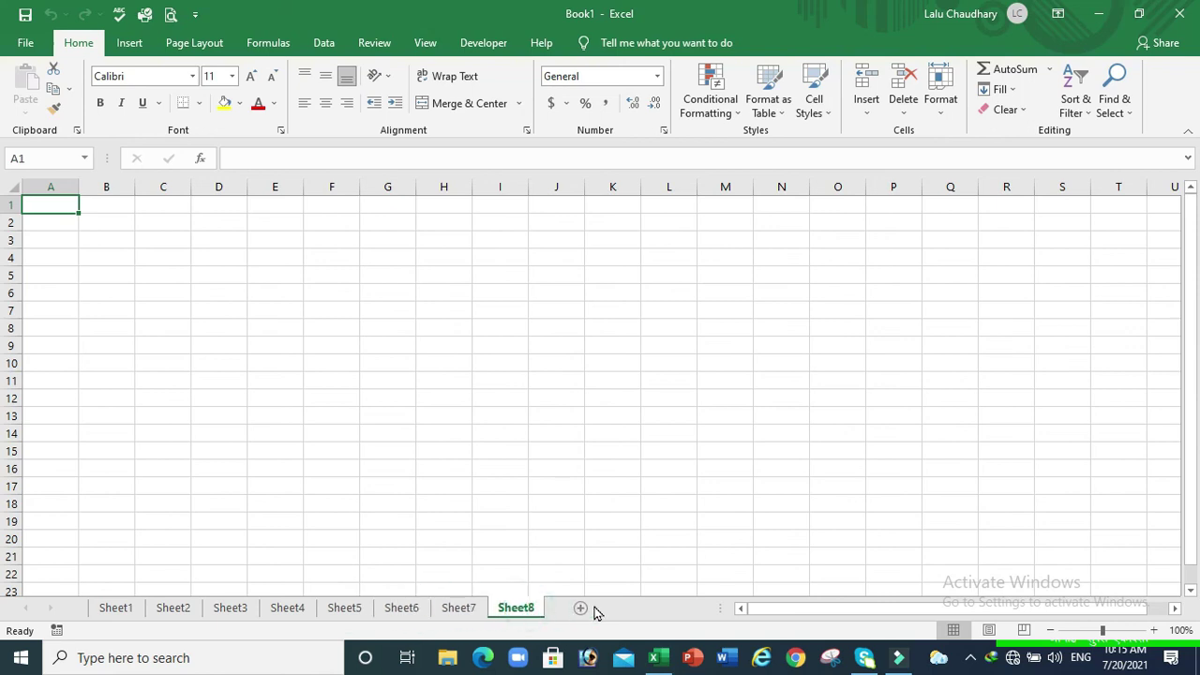
click(583, 609)
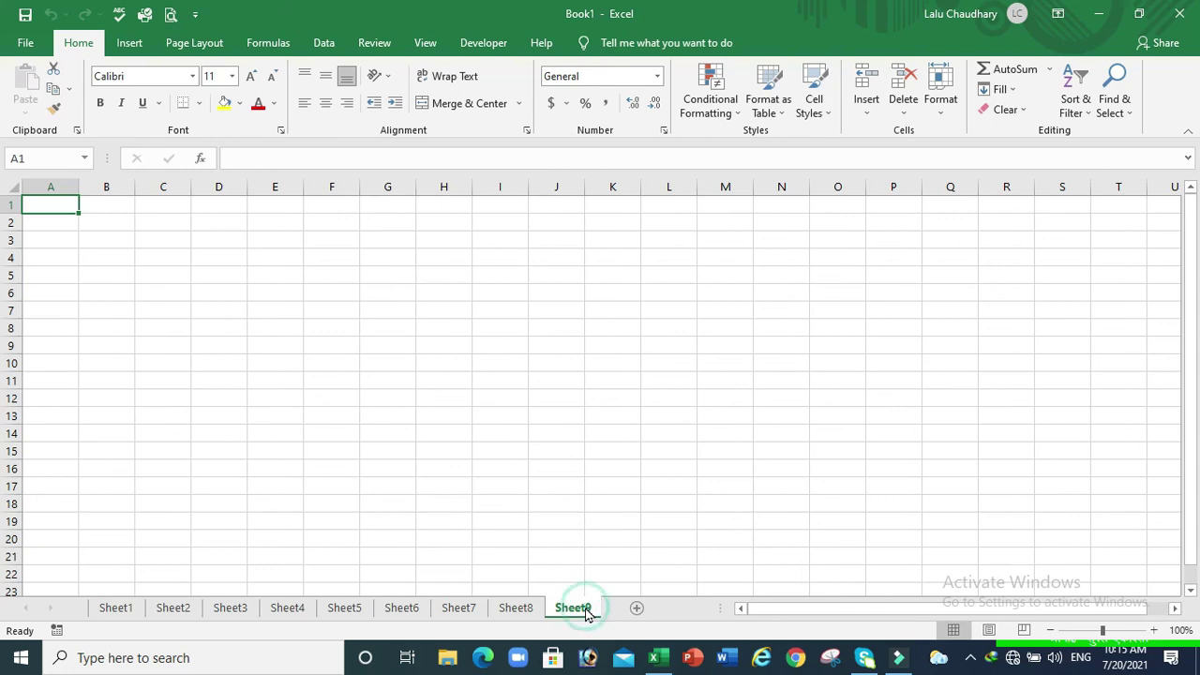
click(635, 611)
click(693, 611)
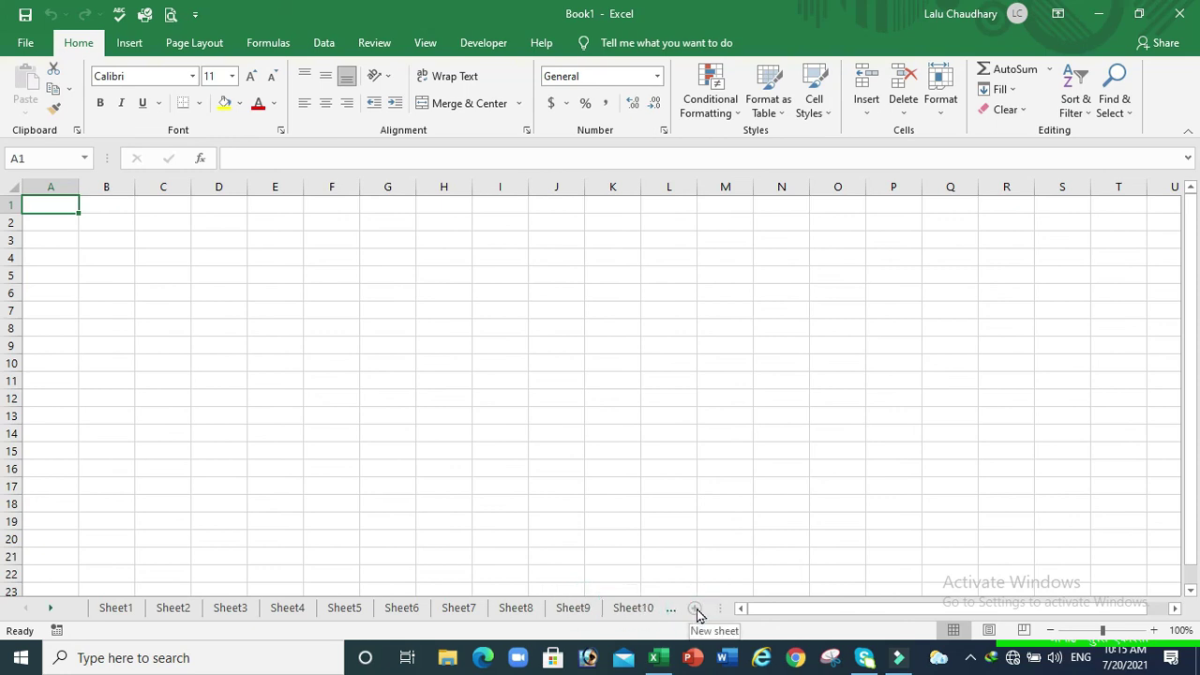
click(698, 609)
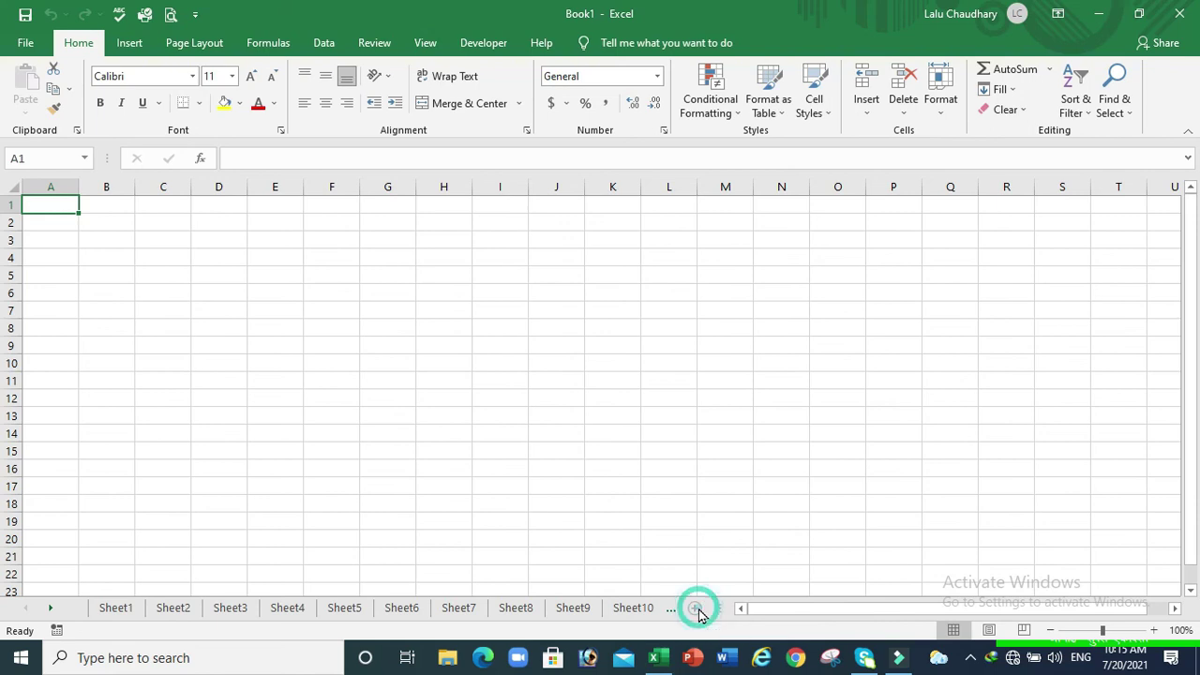
click(573, 613)
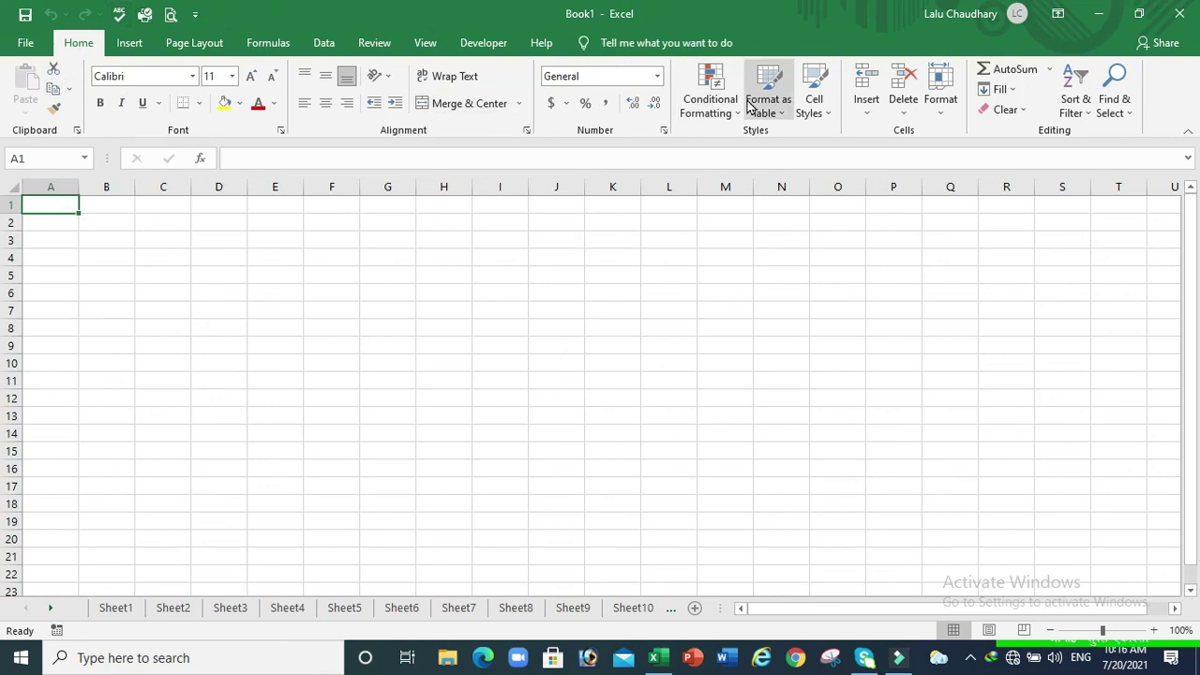
- Examine the ribbon's command groups for Insert, Page Layout, Formulas, Data, Review, View and Developer
click(130, 47)
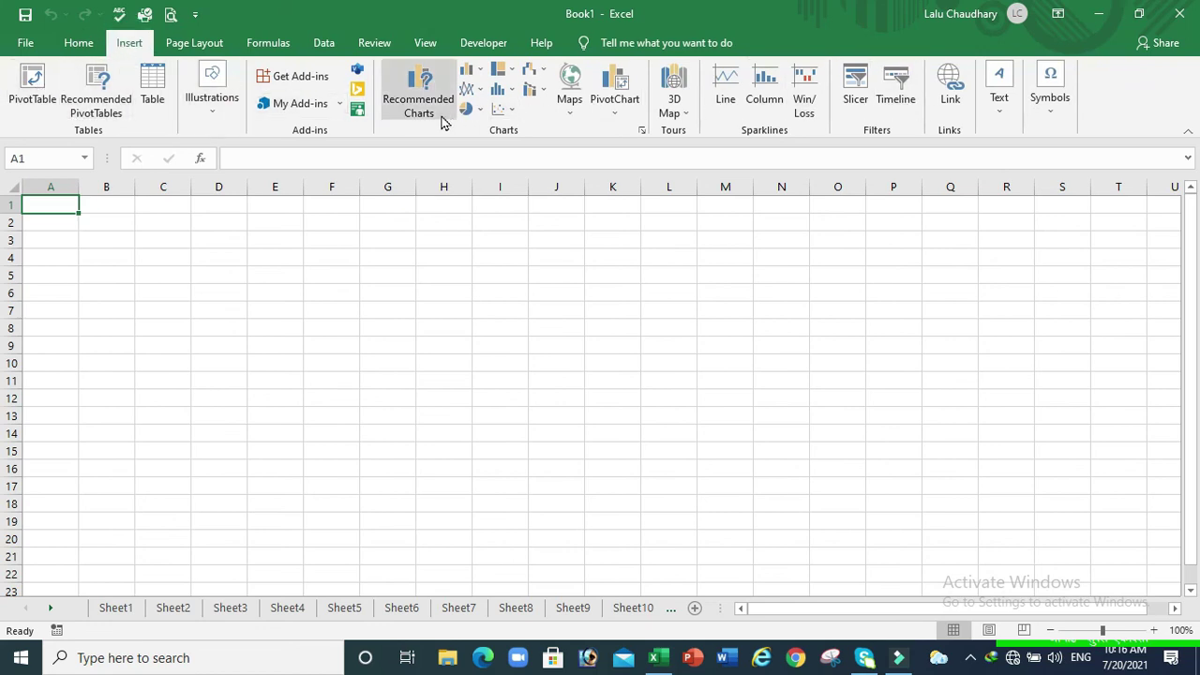
click(211, 42)
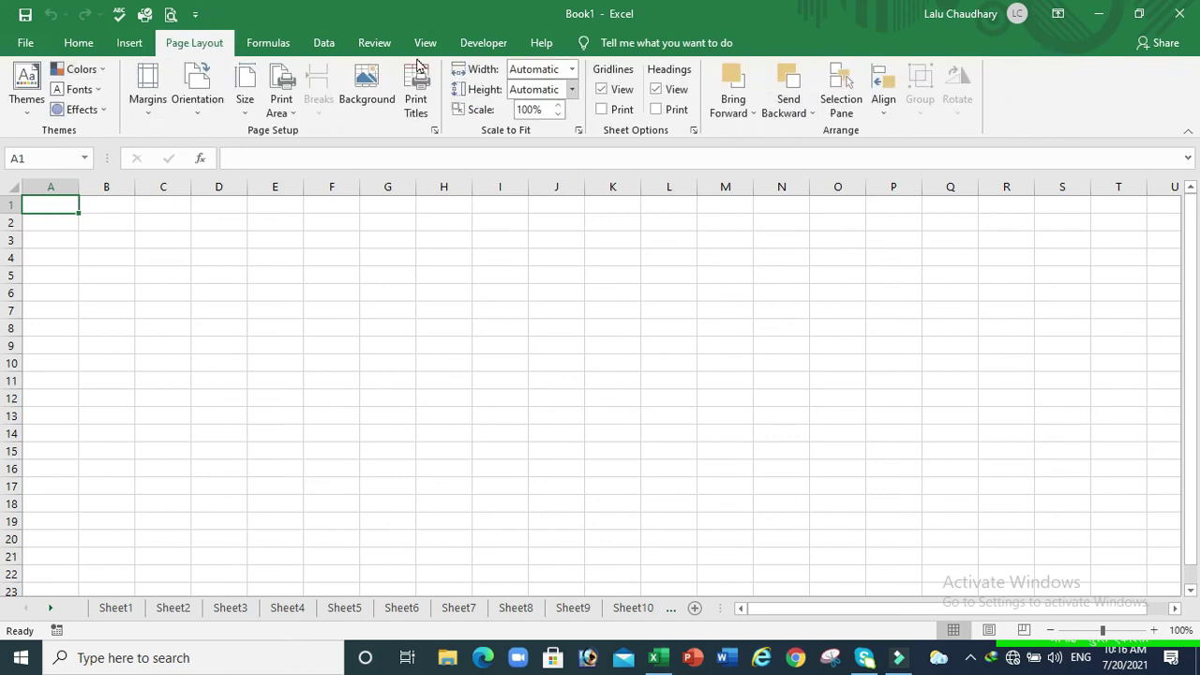
click(268, 43)
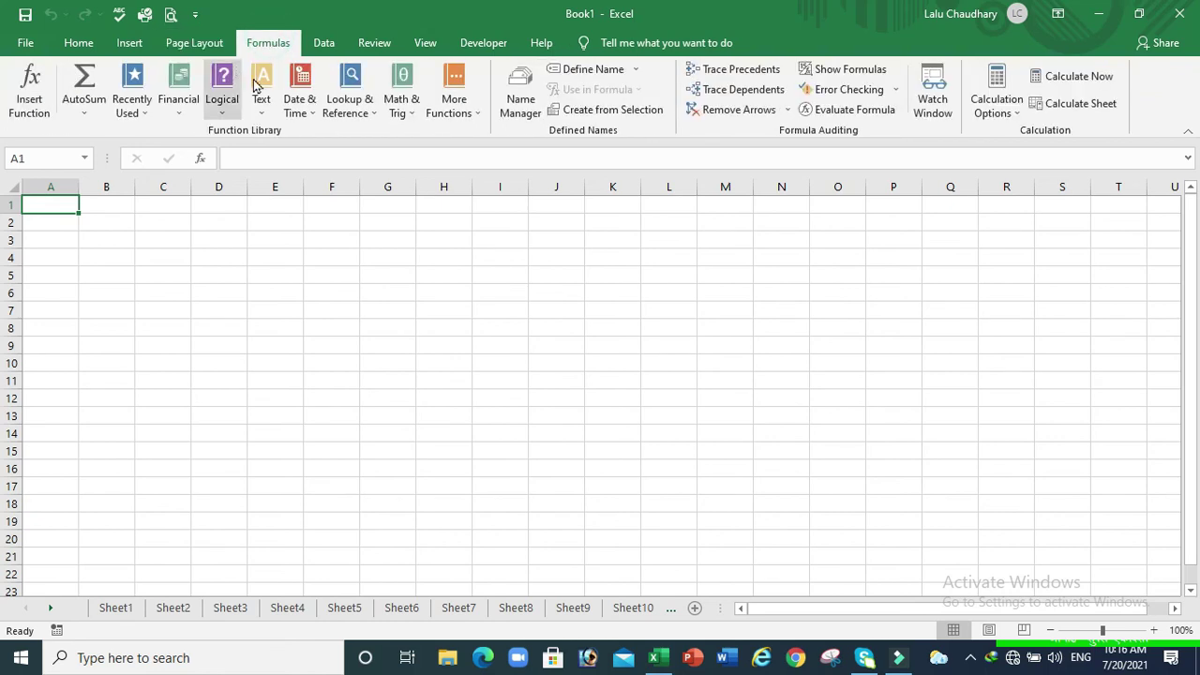
click(324, 44)
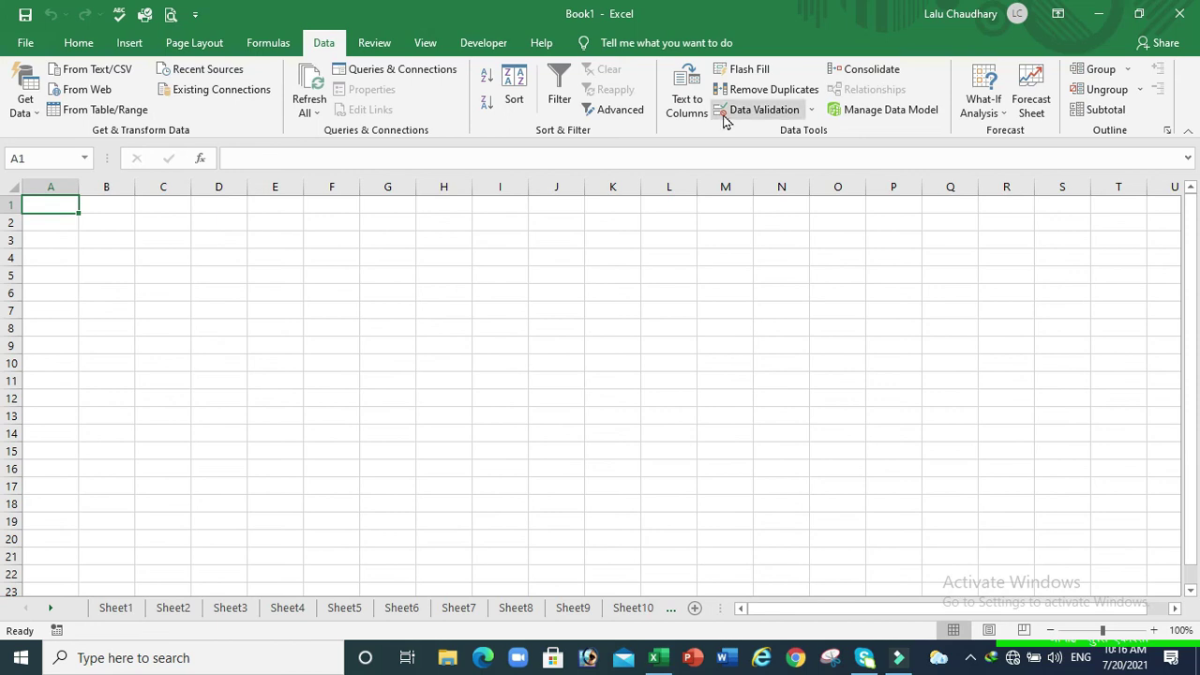
click(370, 42)
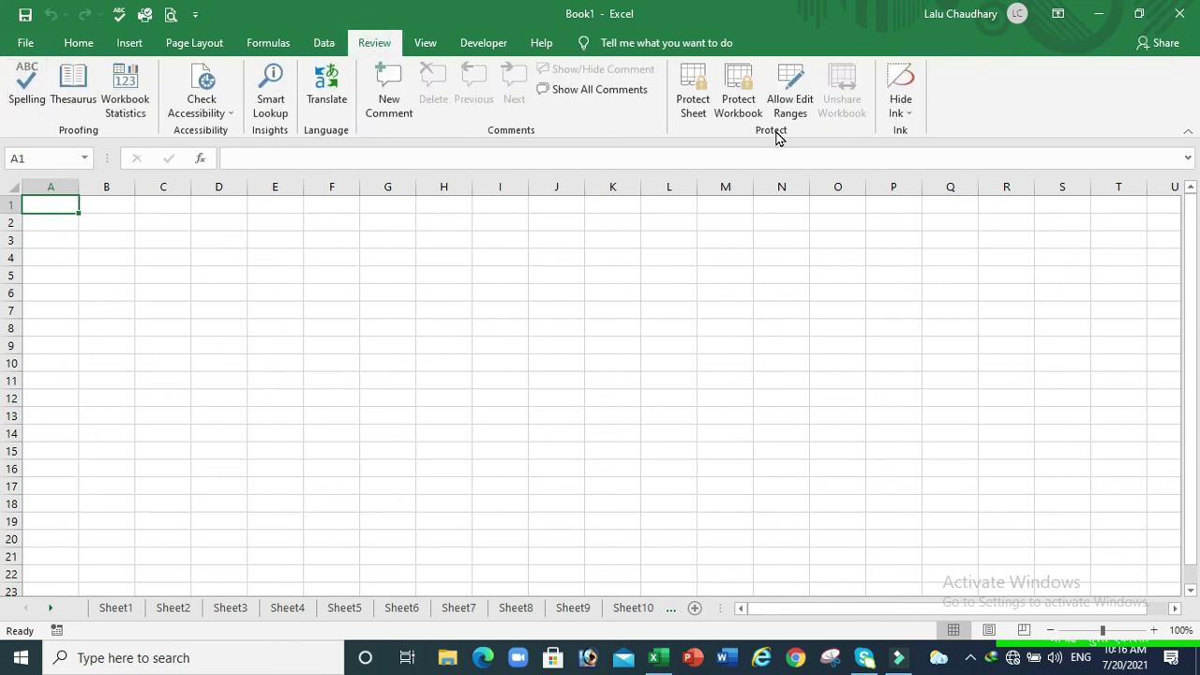
click(429, 42)
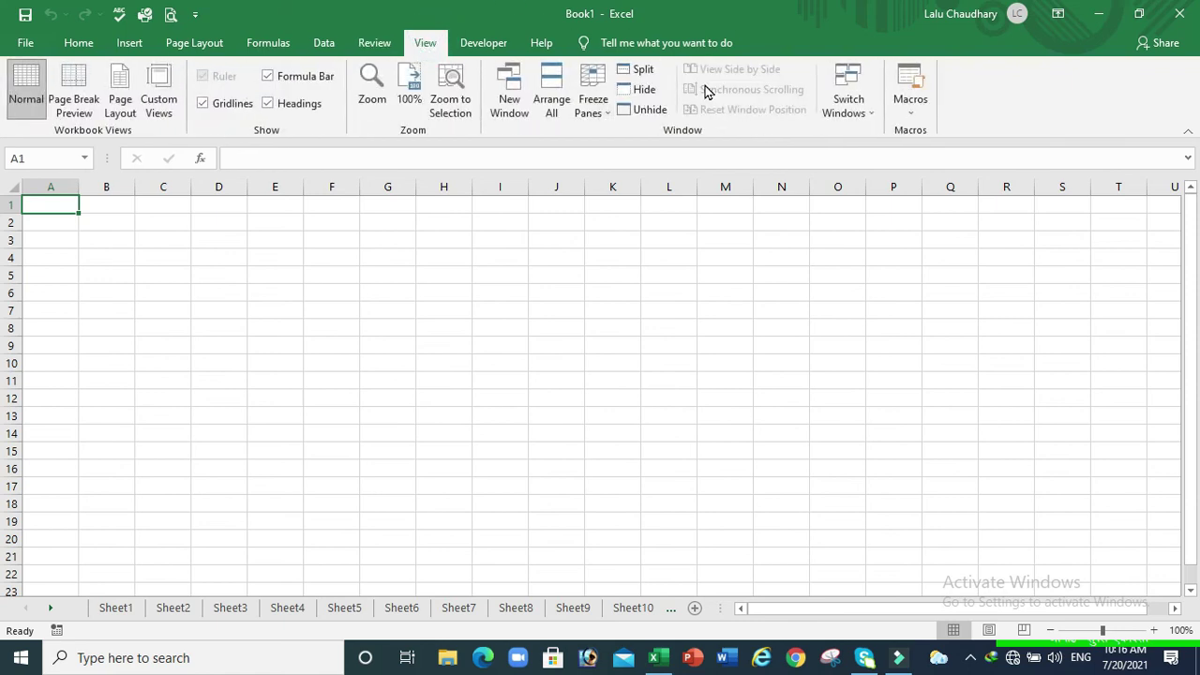
click(490, 47)
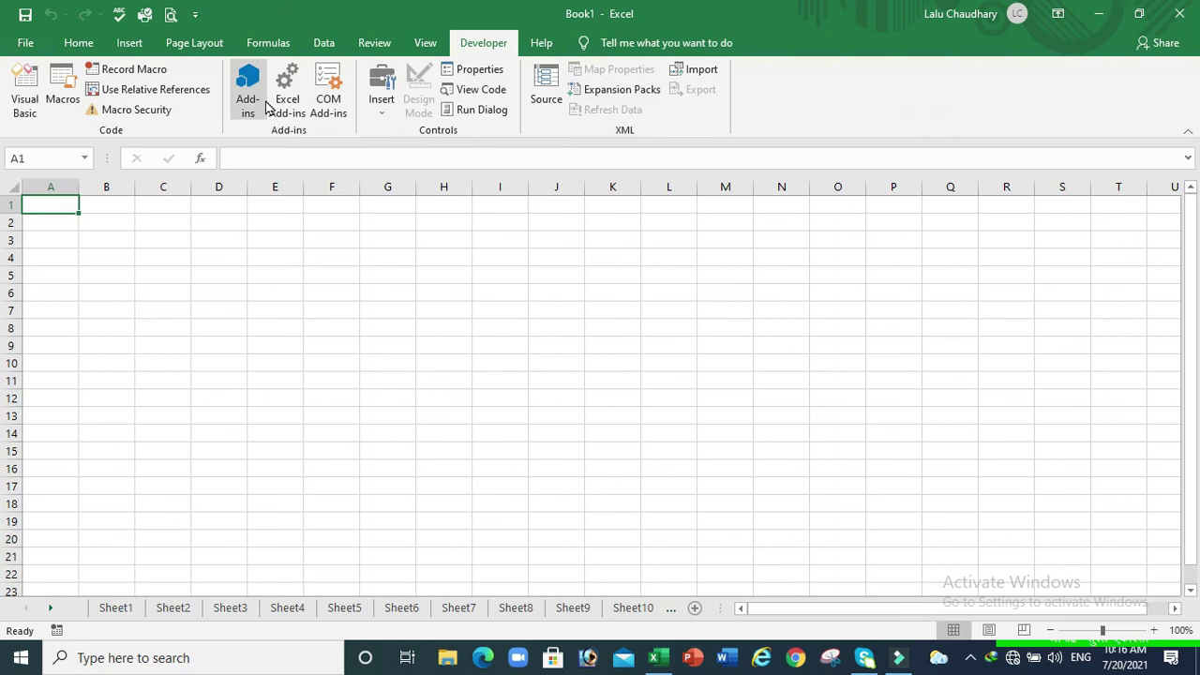
click(448, 117)
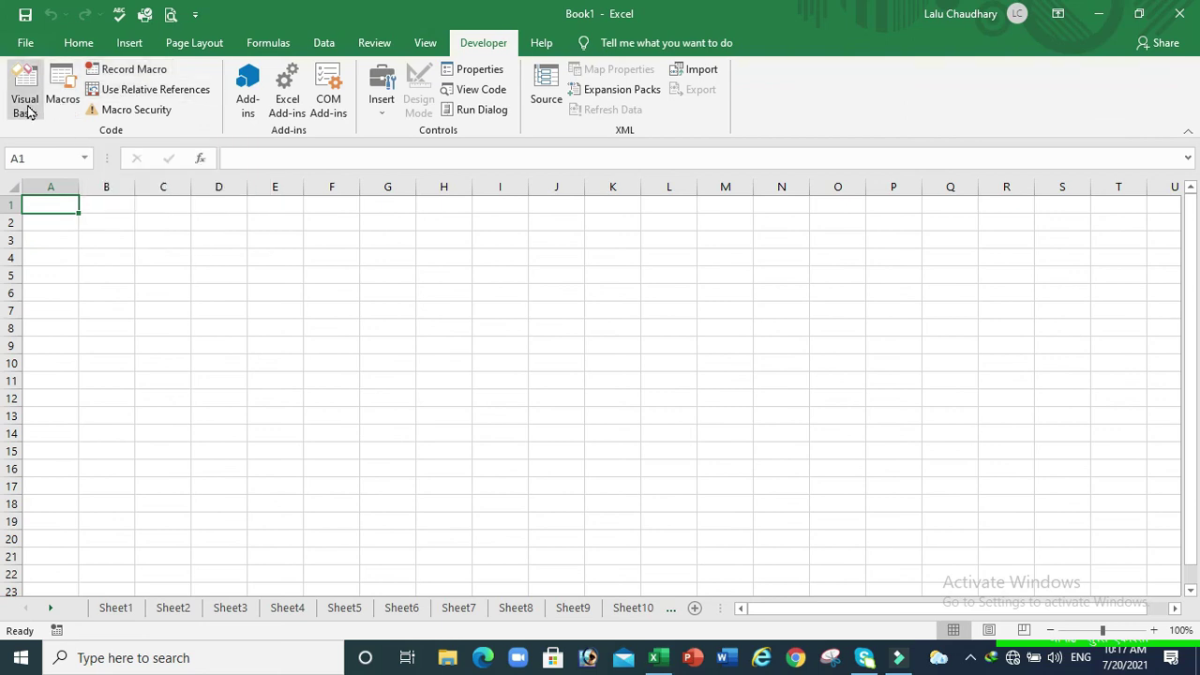
click(425, 42)
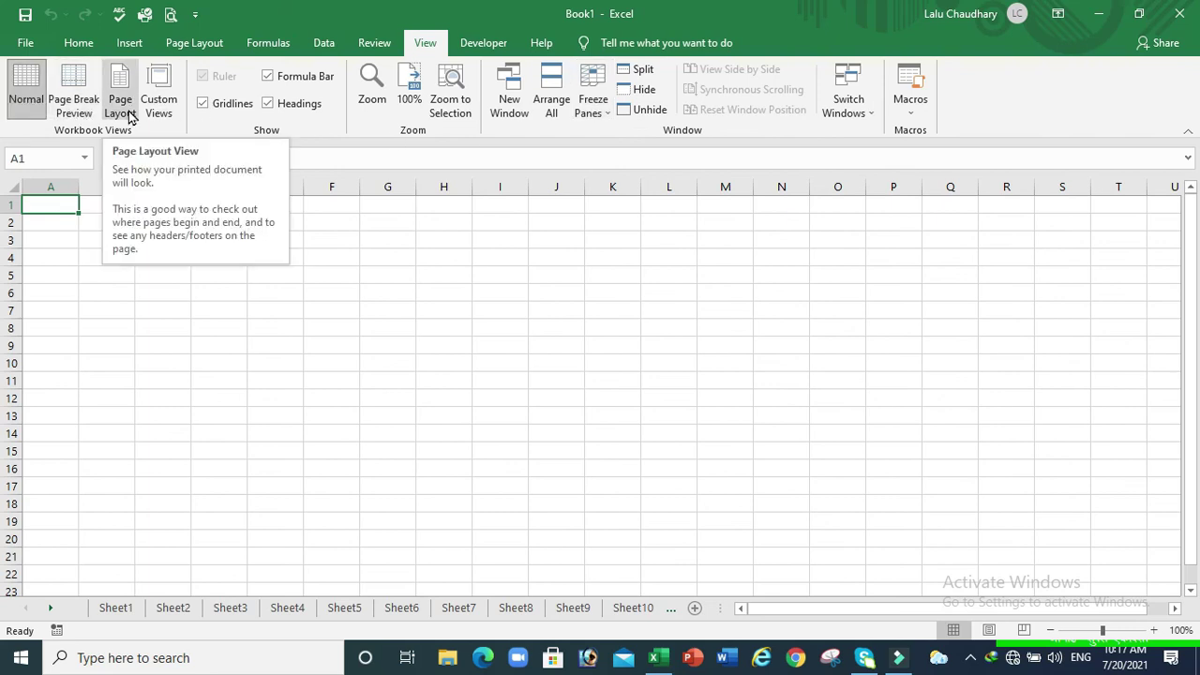
click(371, 47)
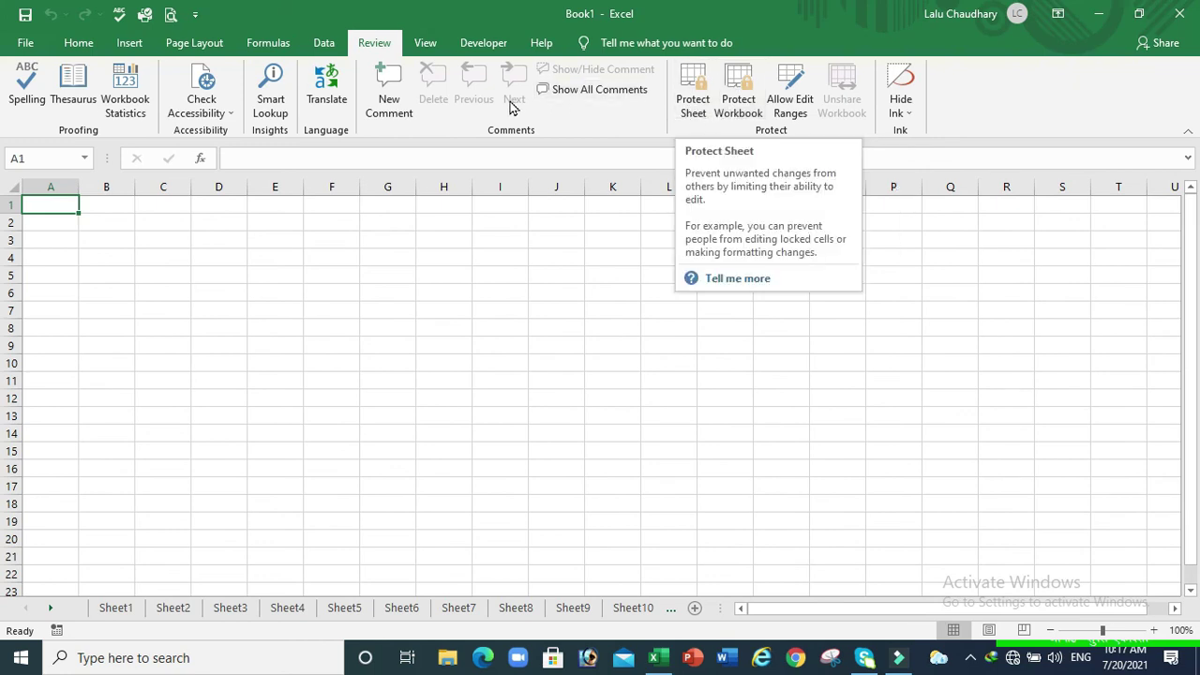
- Review the Data, Formulas, Page Layout, Insert and Home commands, including the margin, orientation, paper size and illustration options
click(326, 43)
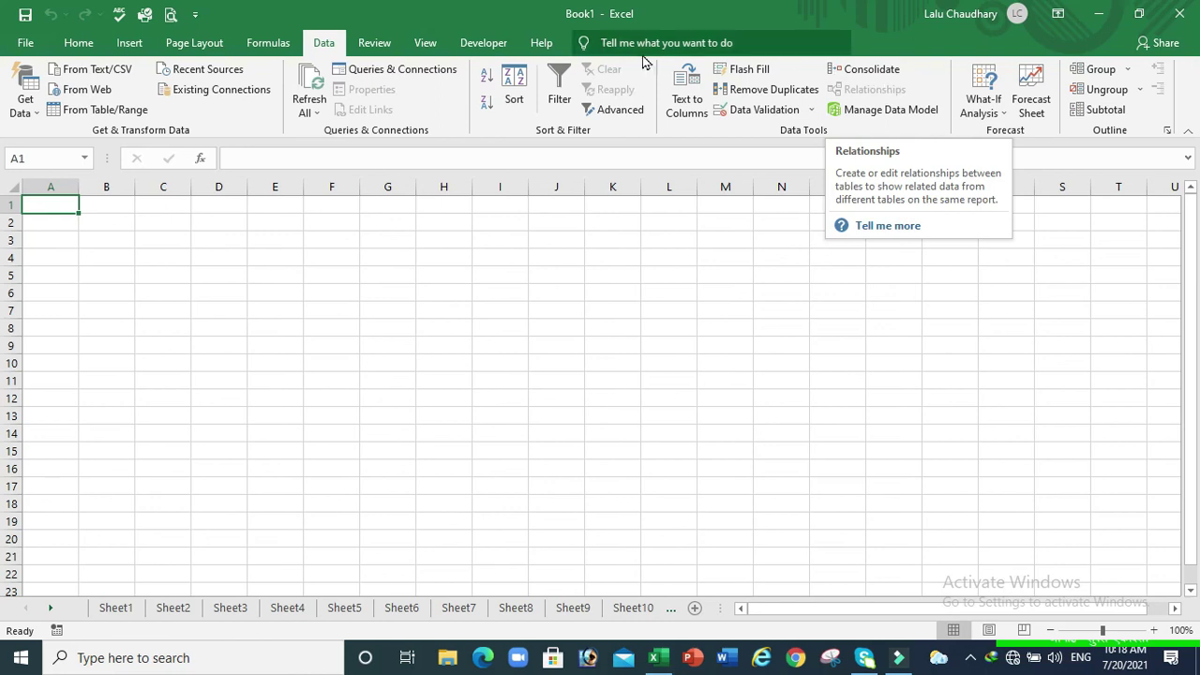
click(266, 47)
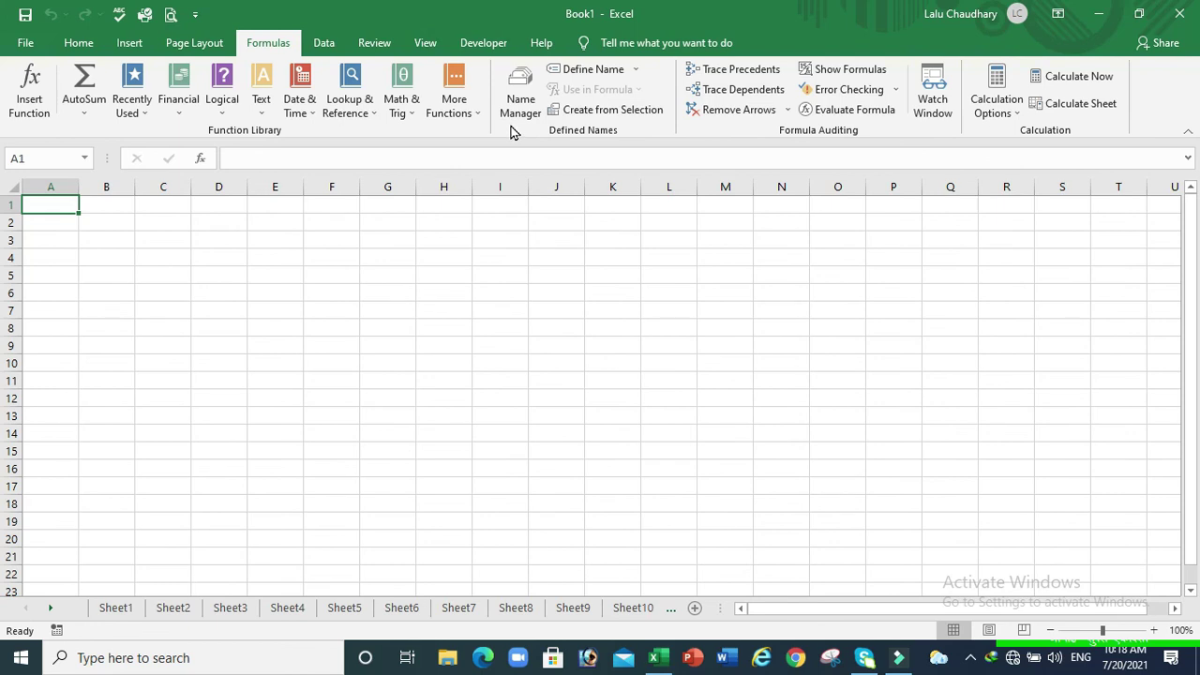
click(212, 45)
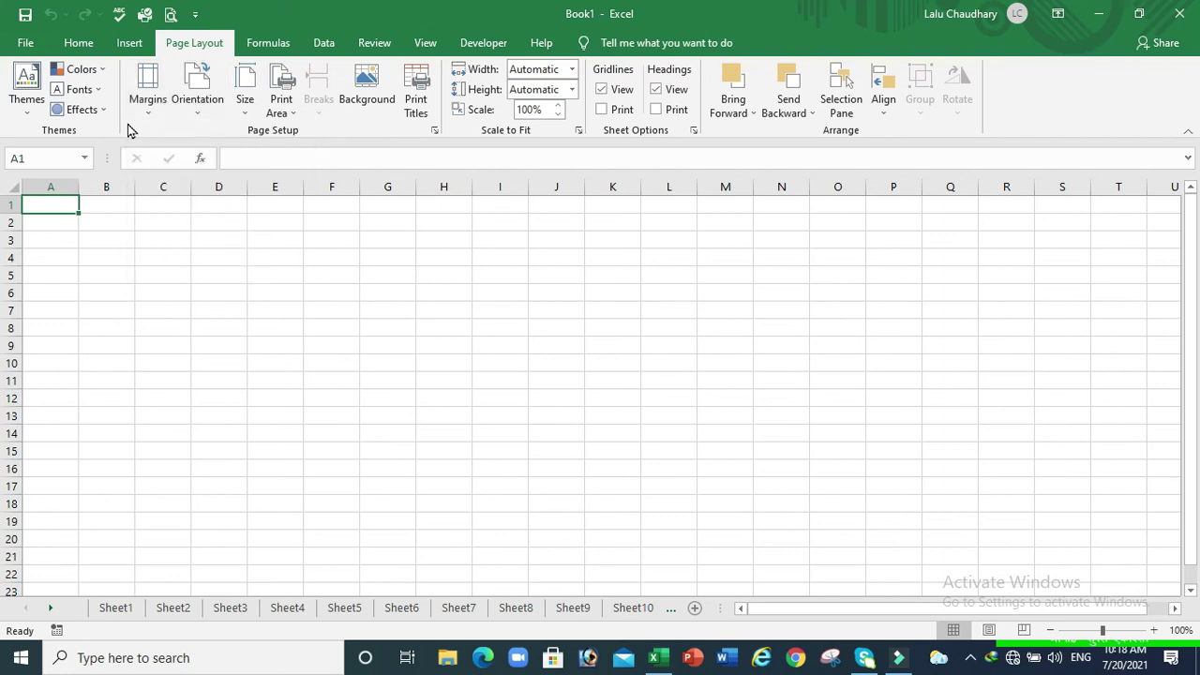
click(146, 120)
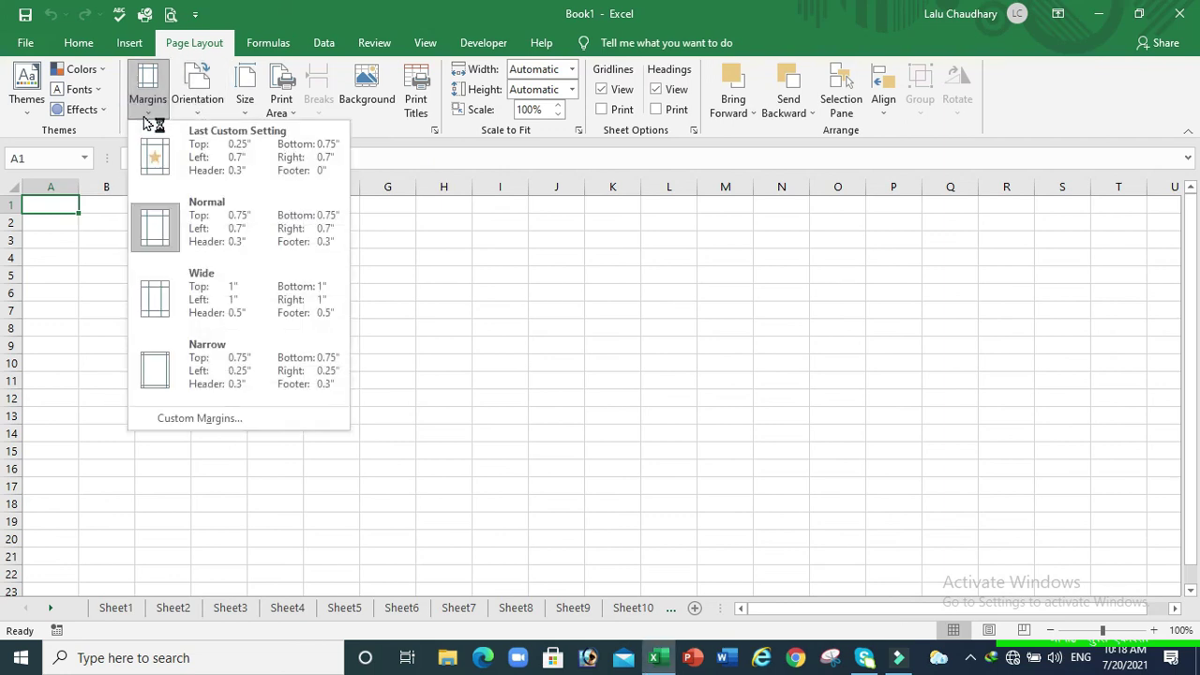
click(200, 114)
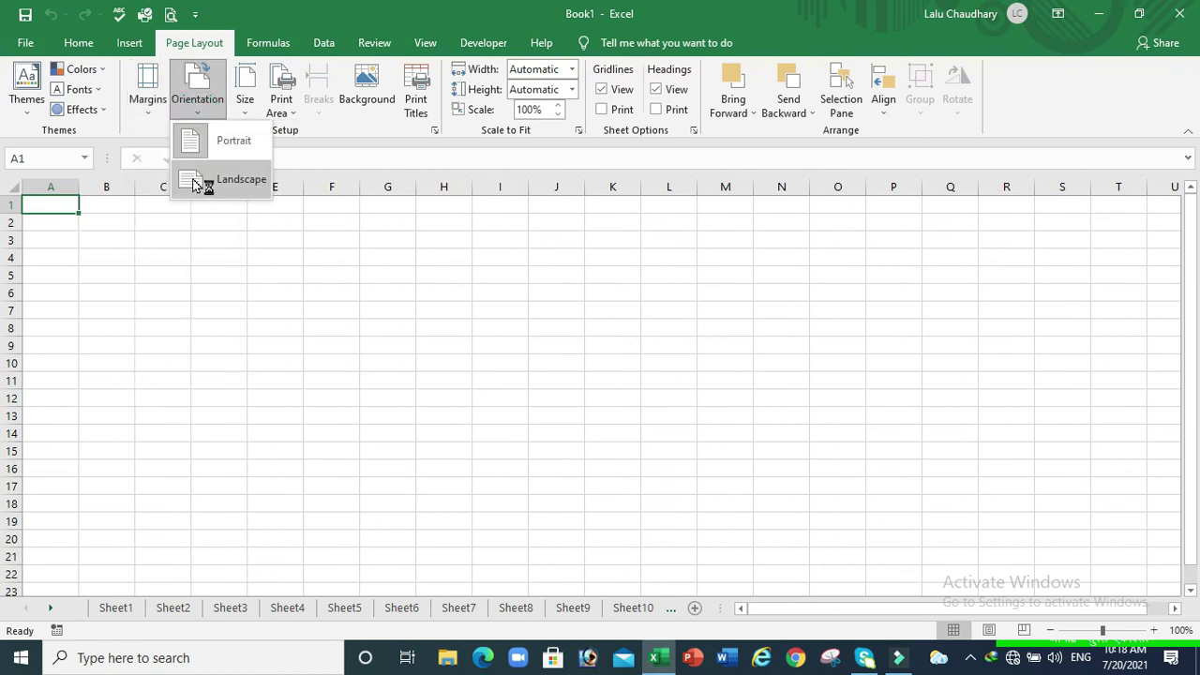
click(244, 109)
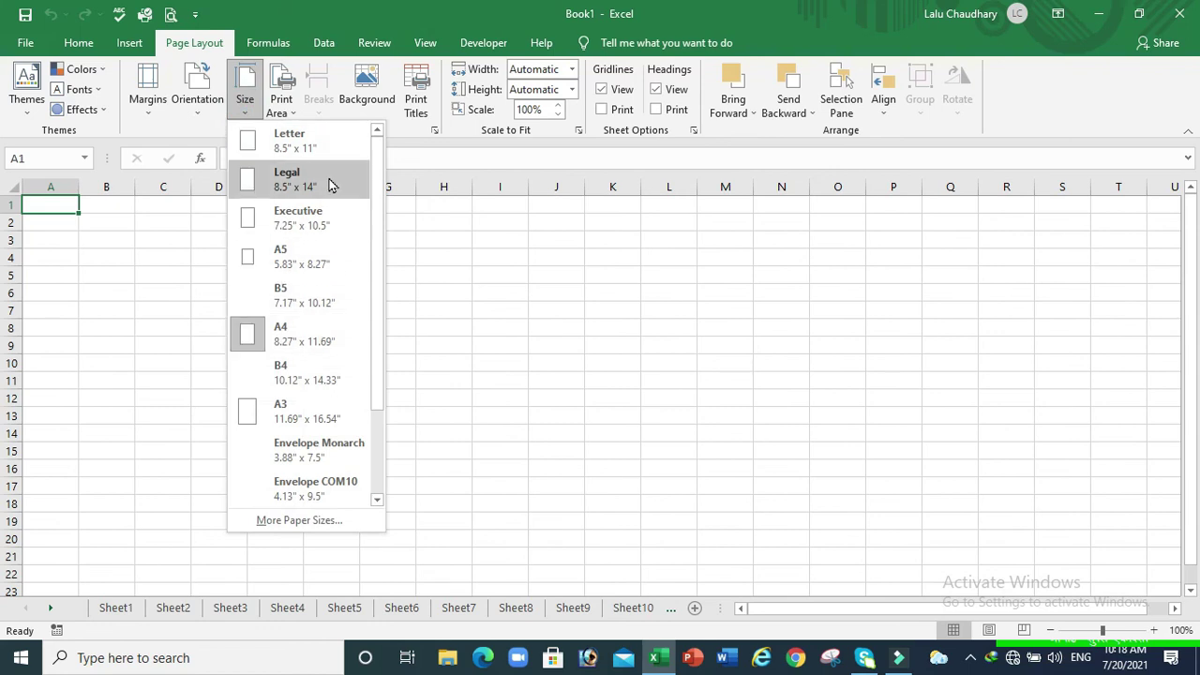
click(134, 47)
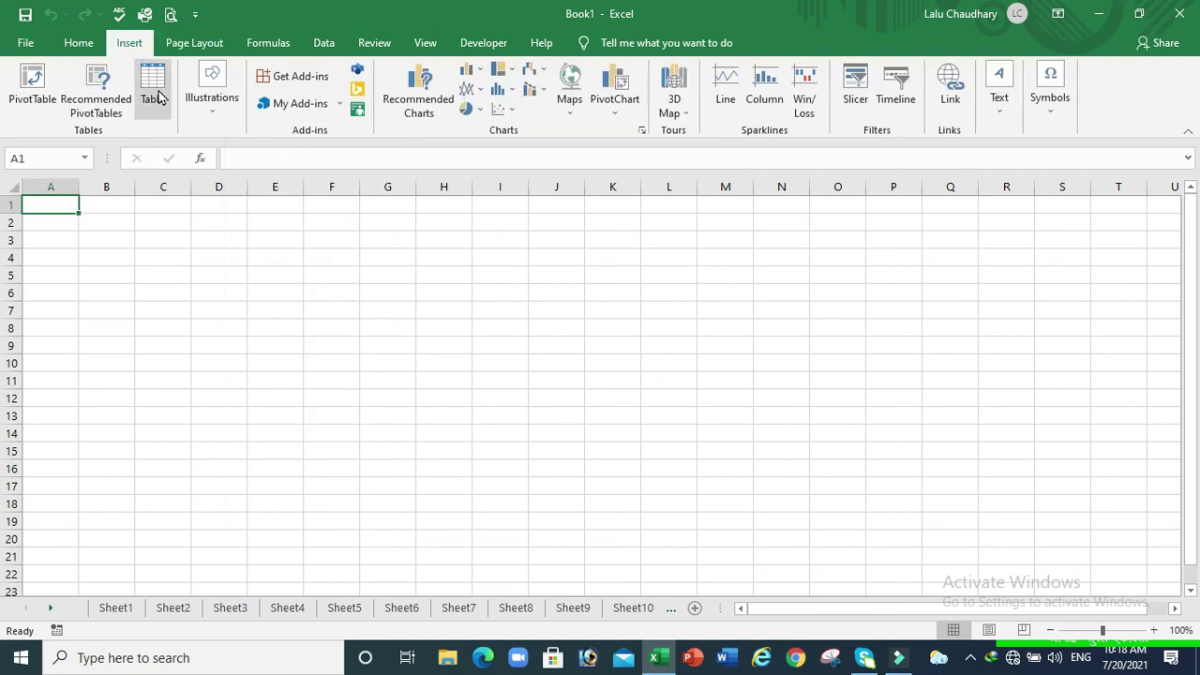
click(217, 114)
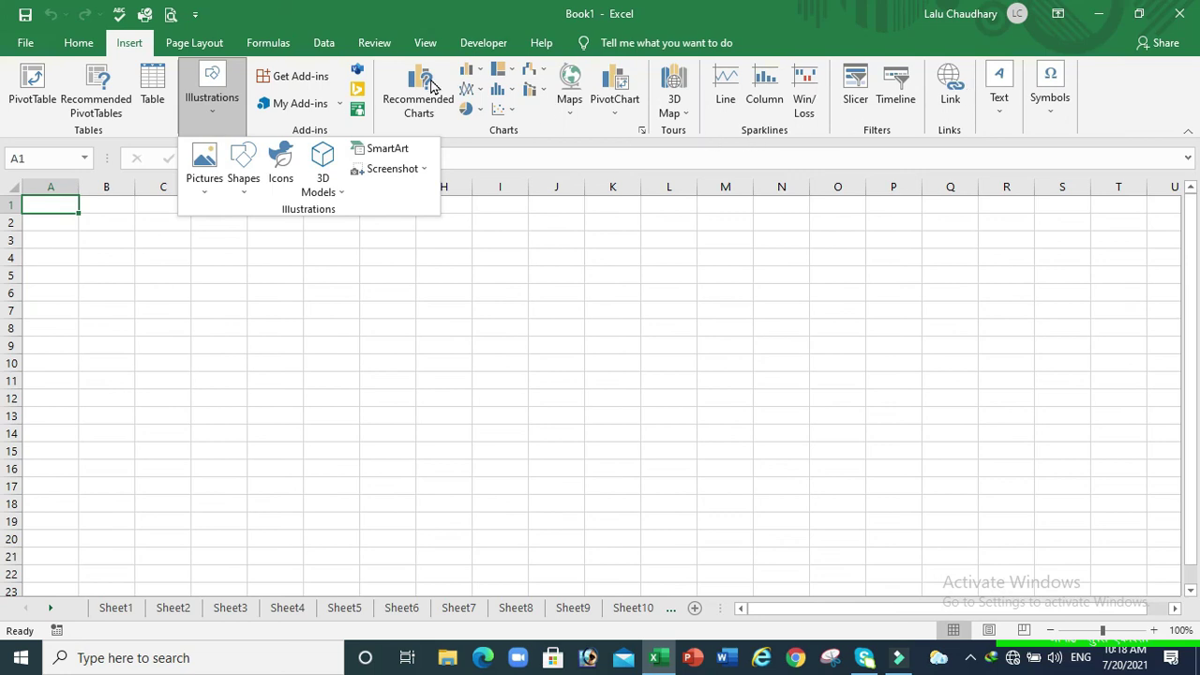
click(79, 44)
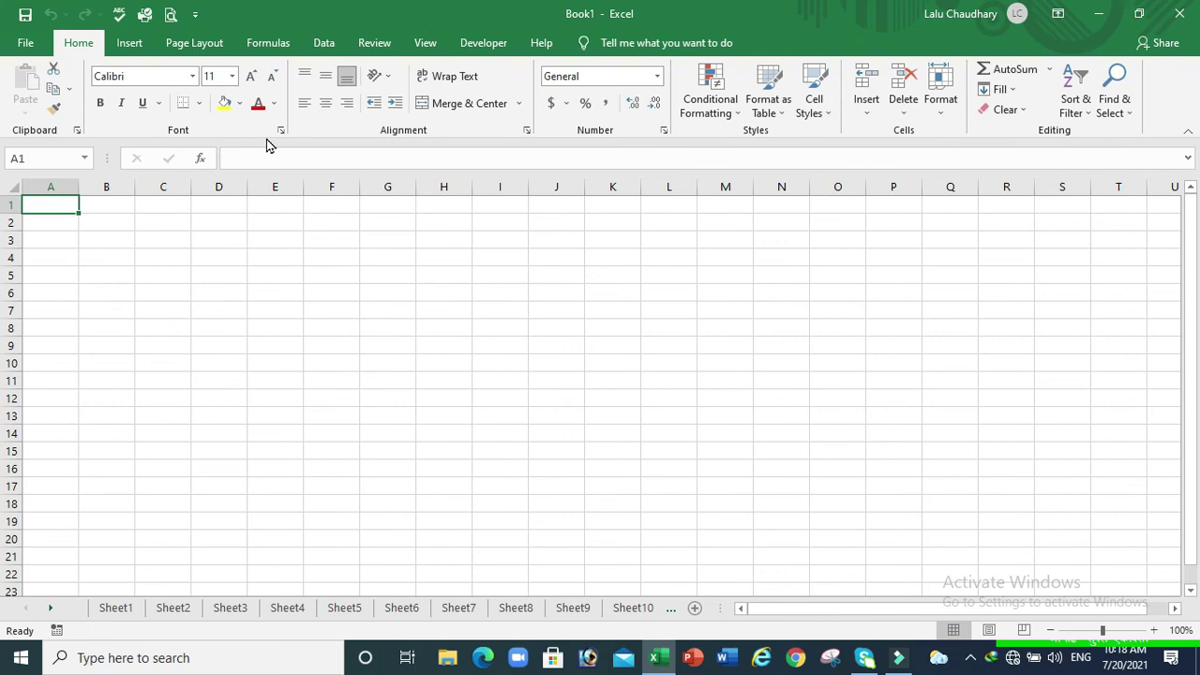
click(296, 257)
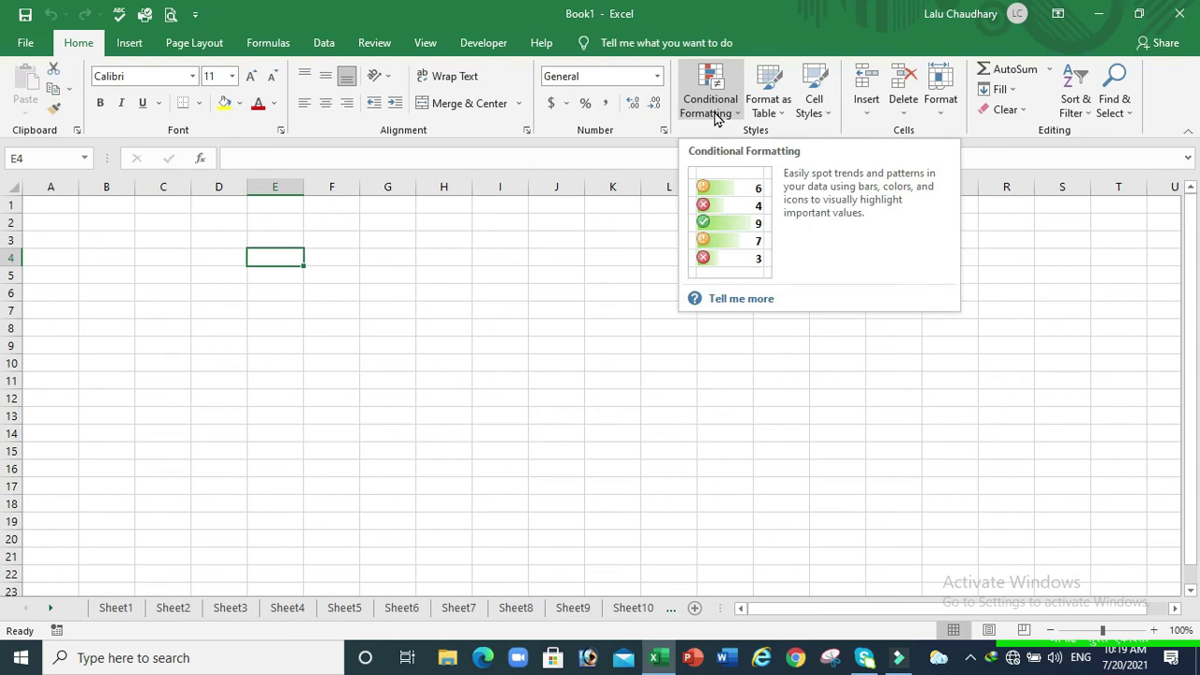
click(535, 276)
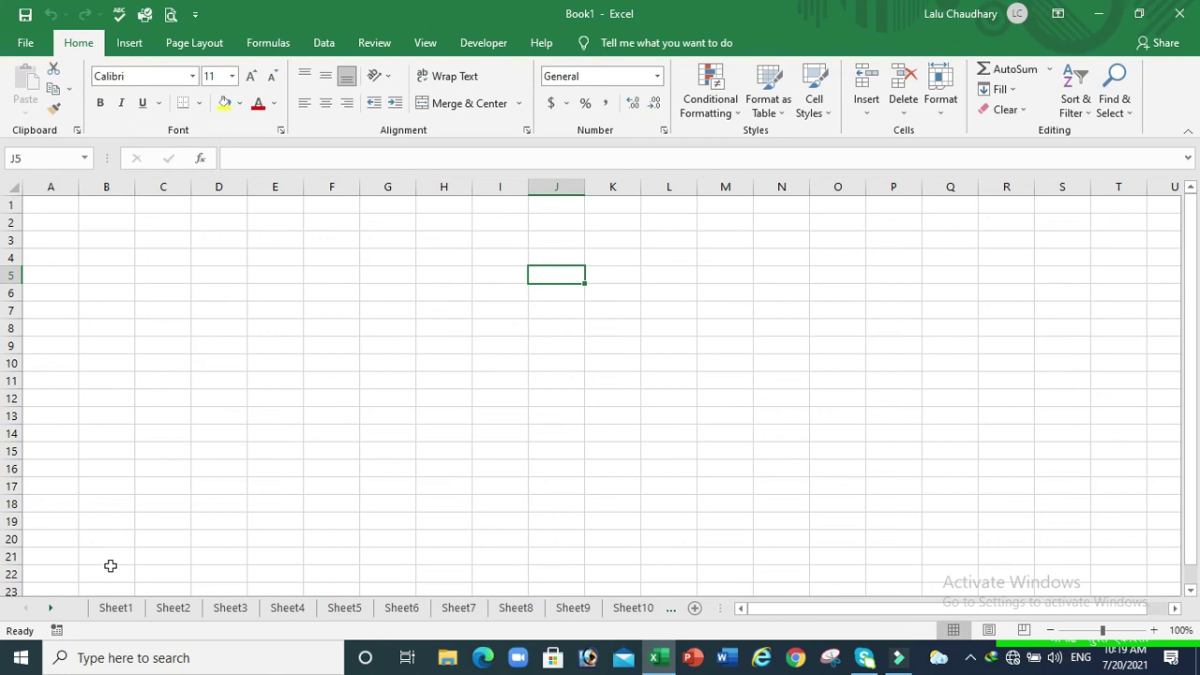
- Minimize Excel and open FORMULA TUTORIAL1.xlsm from the EXCEL FILES folder on Local Disk (E:) through This PC
click(1099, 15)
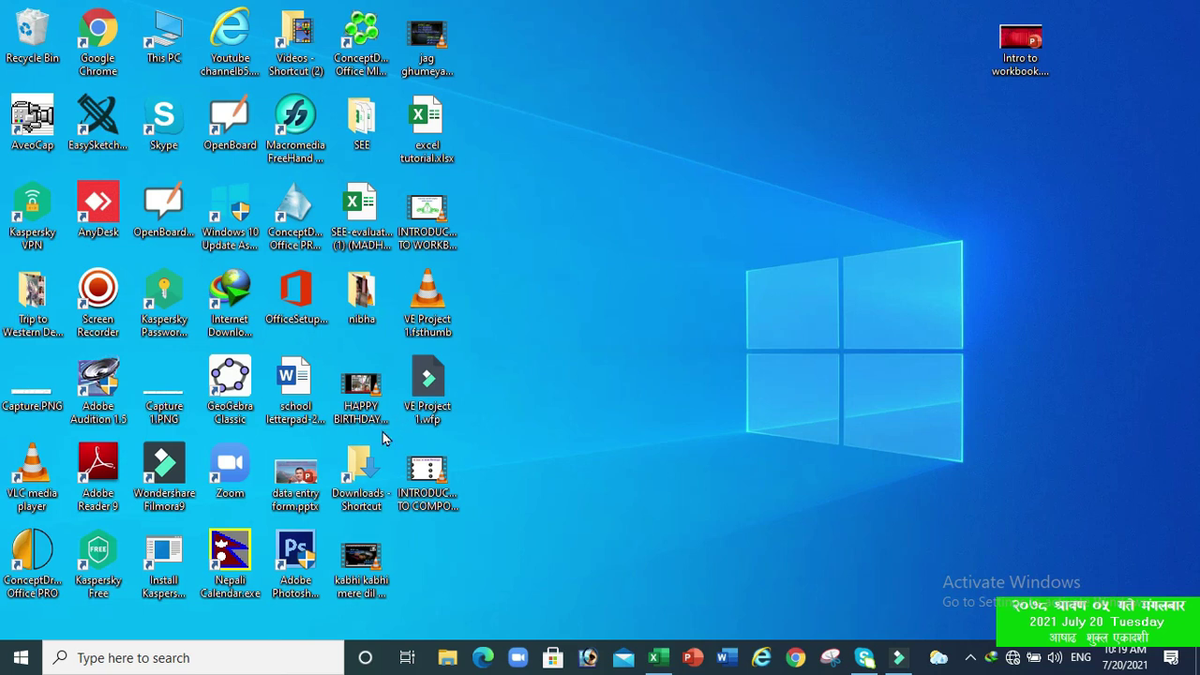
double_click(184, 48)
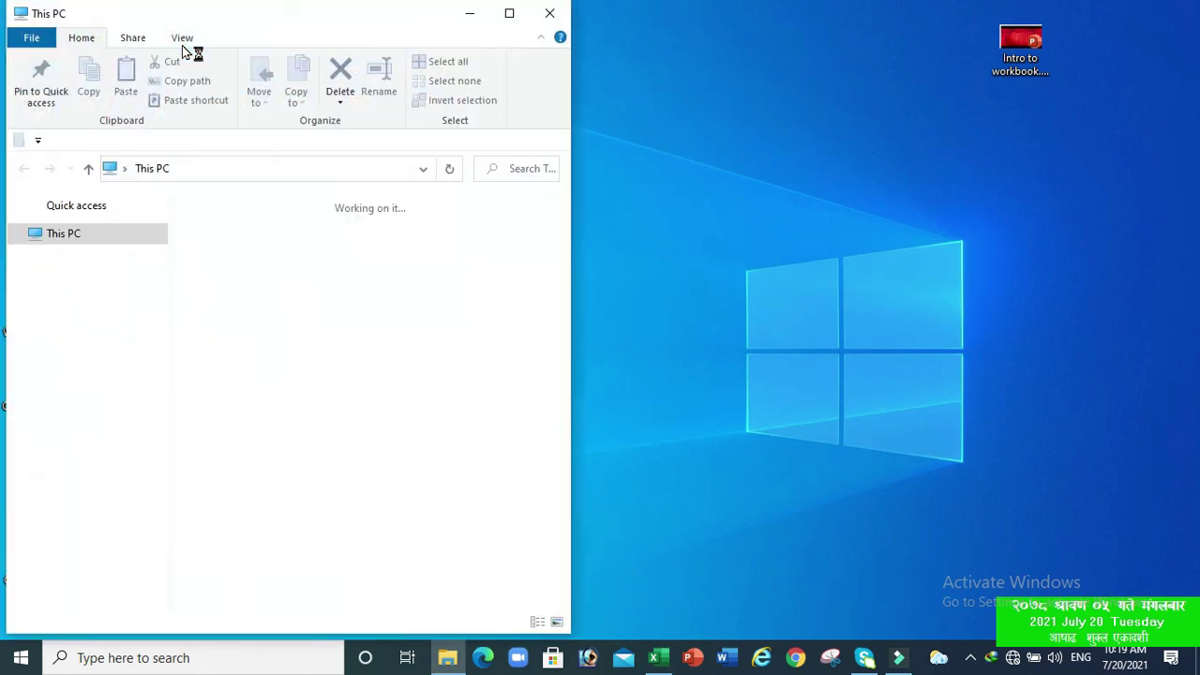
click(509, 13)
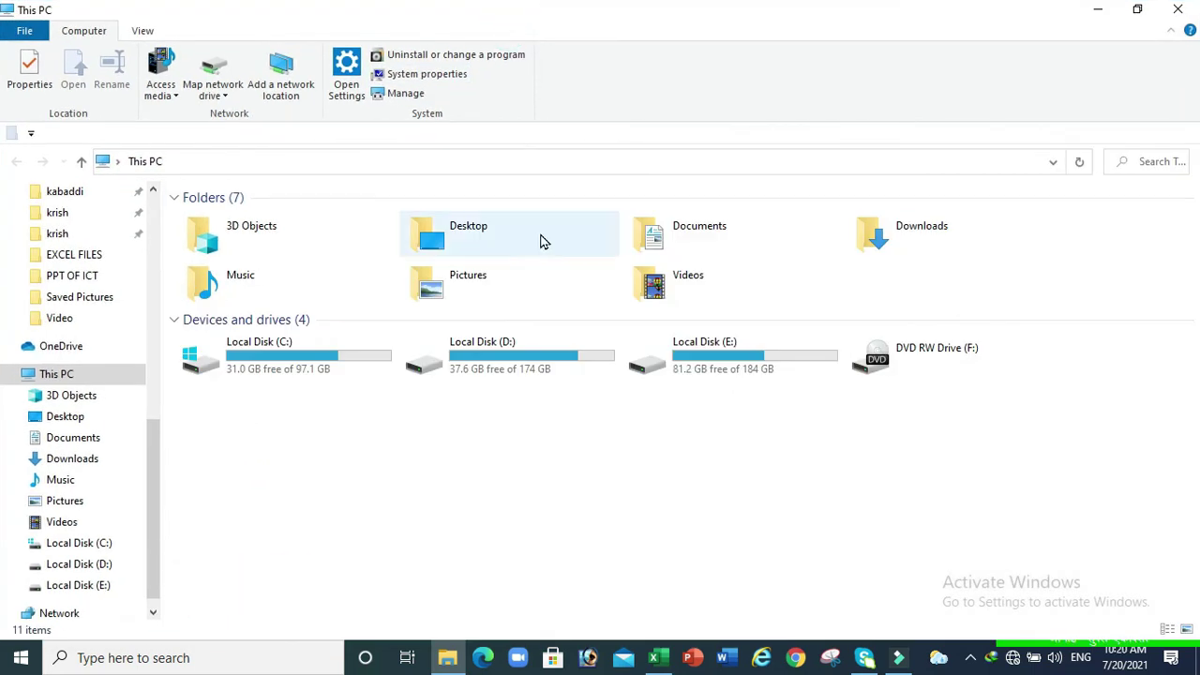
double_click(718, 360)
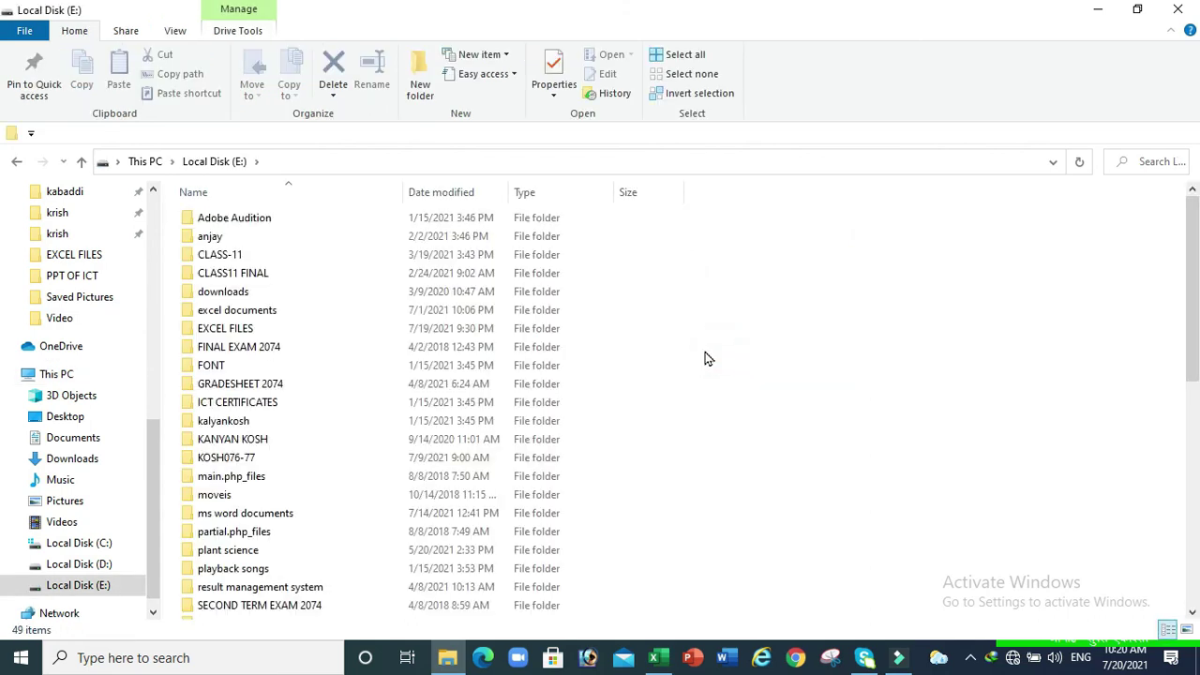
double_click(241, 335)
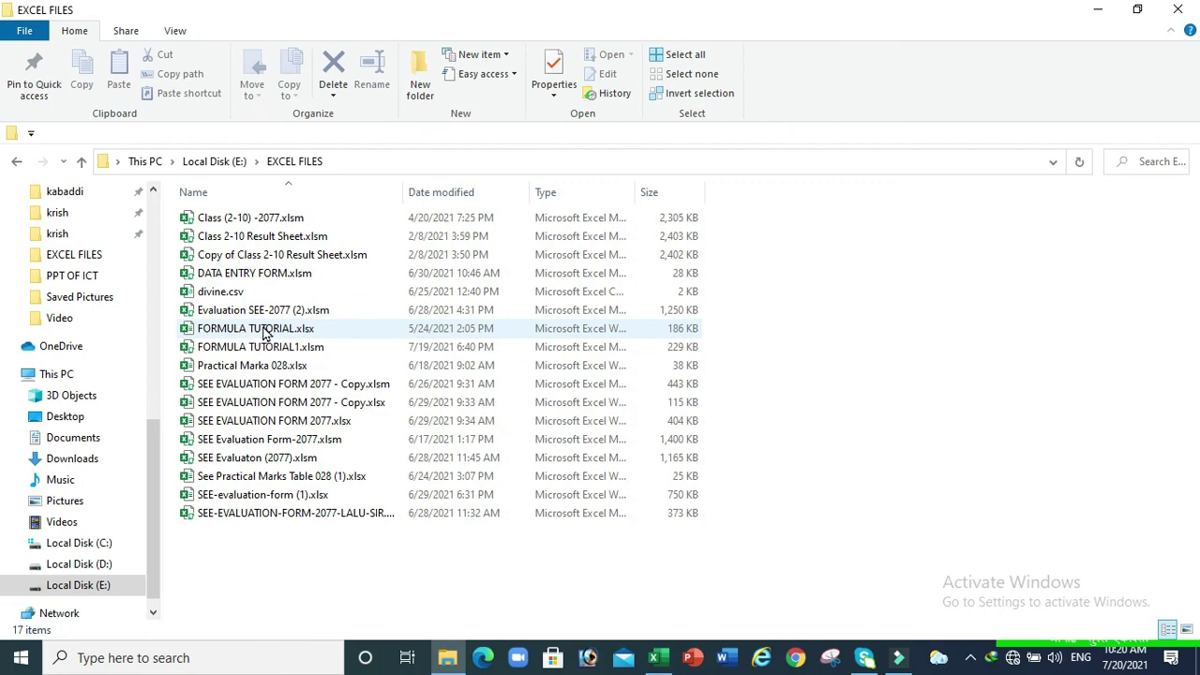
double_click(266, 348)
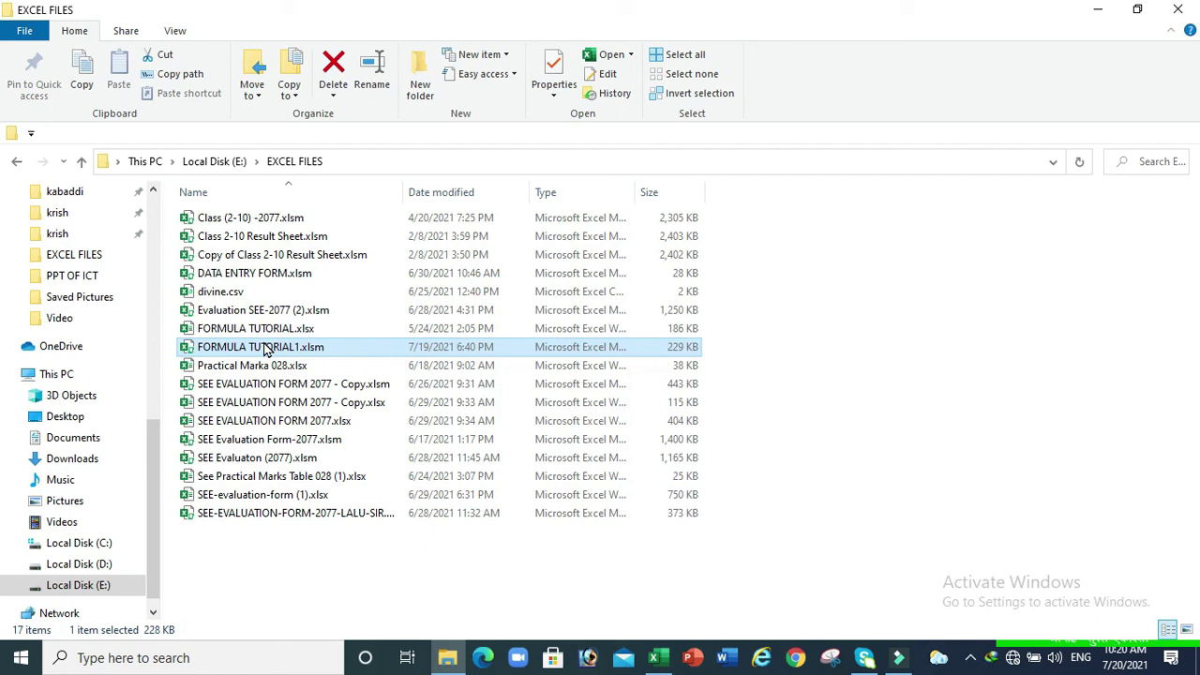
double_click(268, 349)
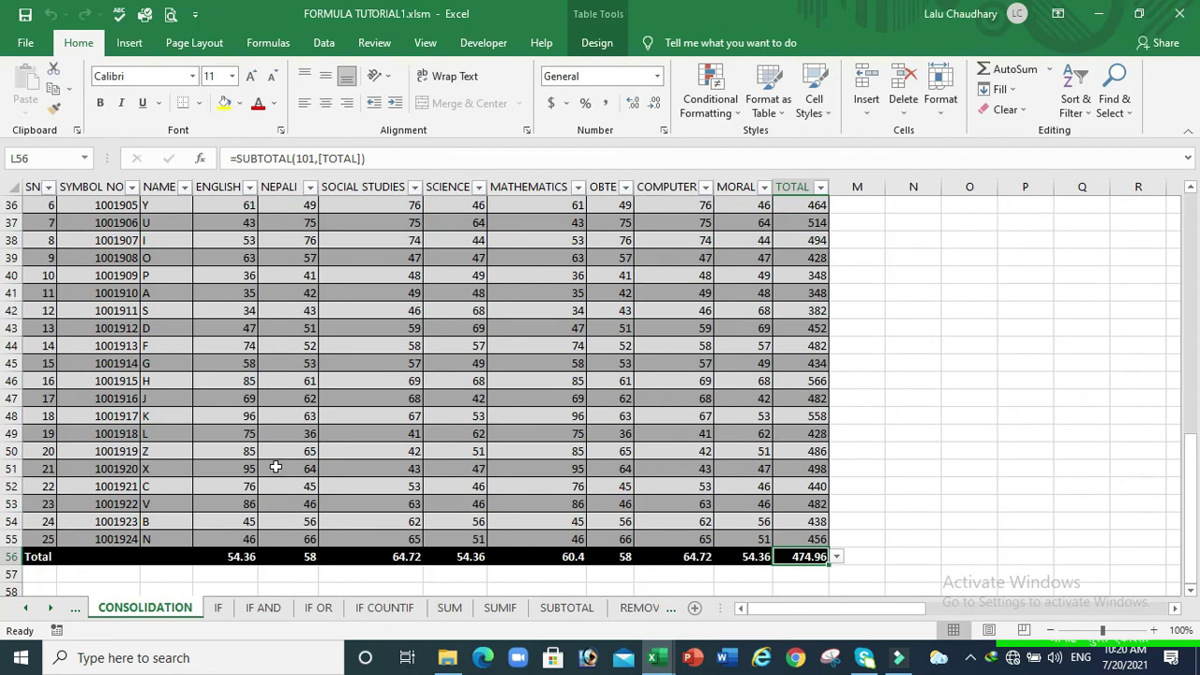
- Look through the workbook's worksheet names from the first sheet, COUNTIF, onward to SALARY SHEET and cell reference
click(27, 613)
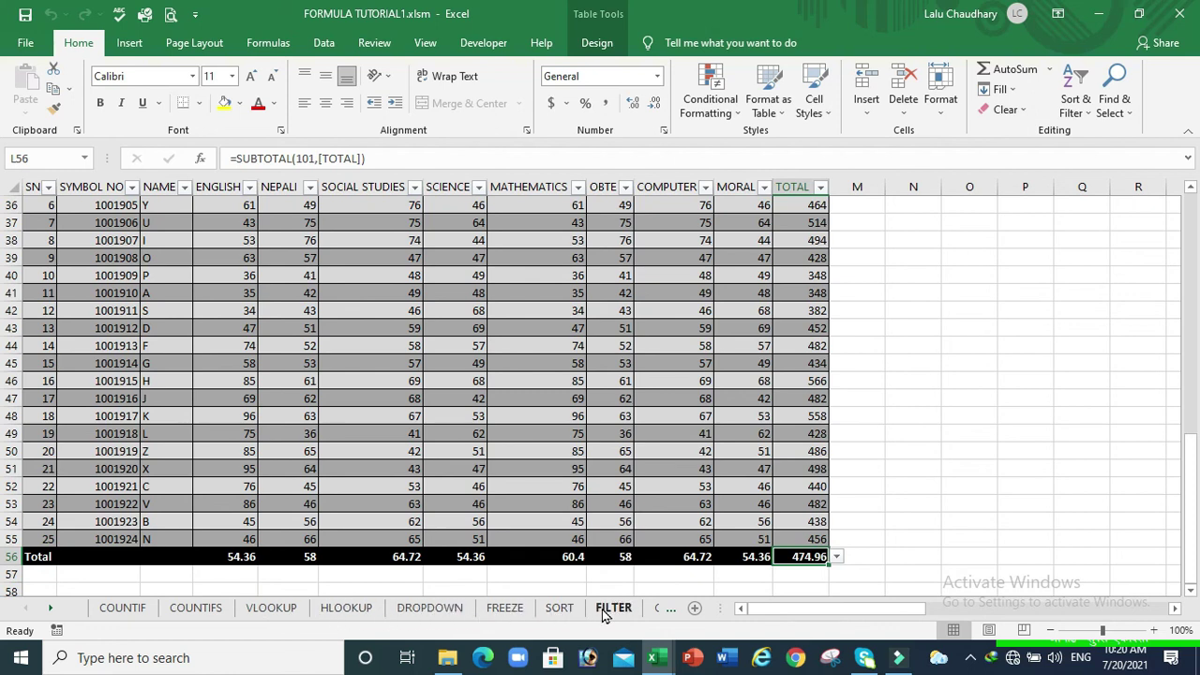
click(54, 610)
click(53, 610)
click(53, 611)
click(54, 611)
click(53, 611)
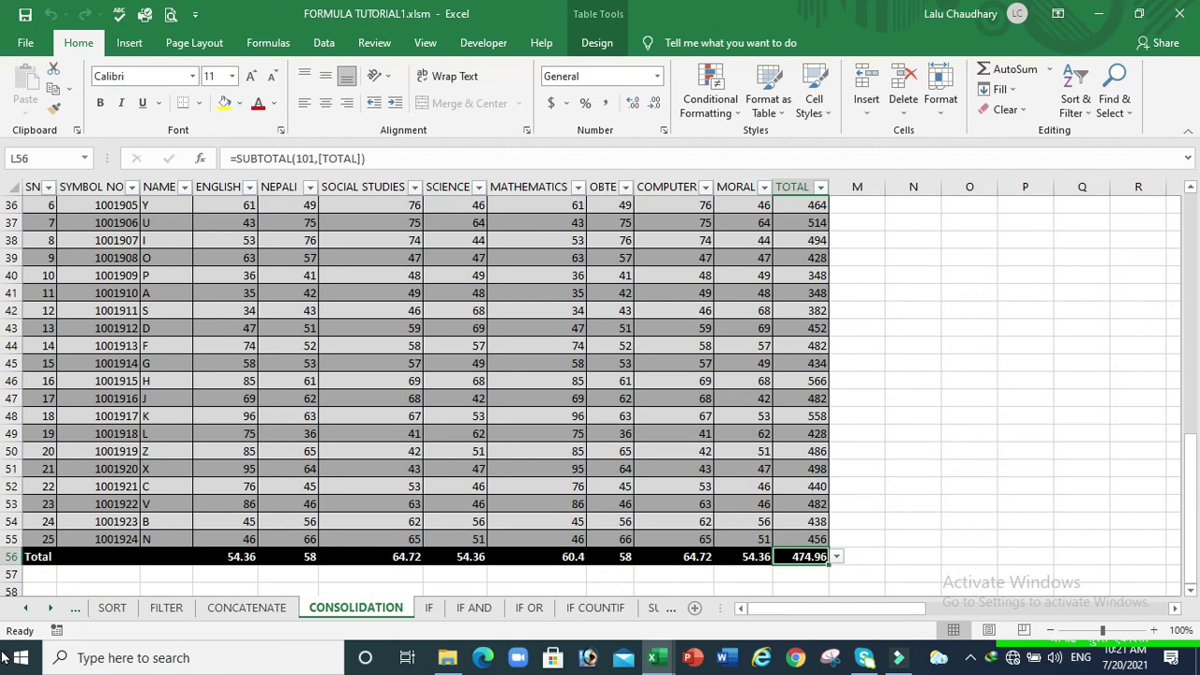
click(51, 609)
click(51, 610)
click(50, 609)
click(51, 609)
click(51, 610)
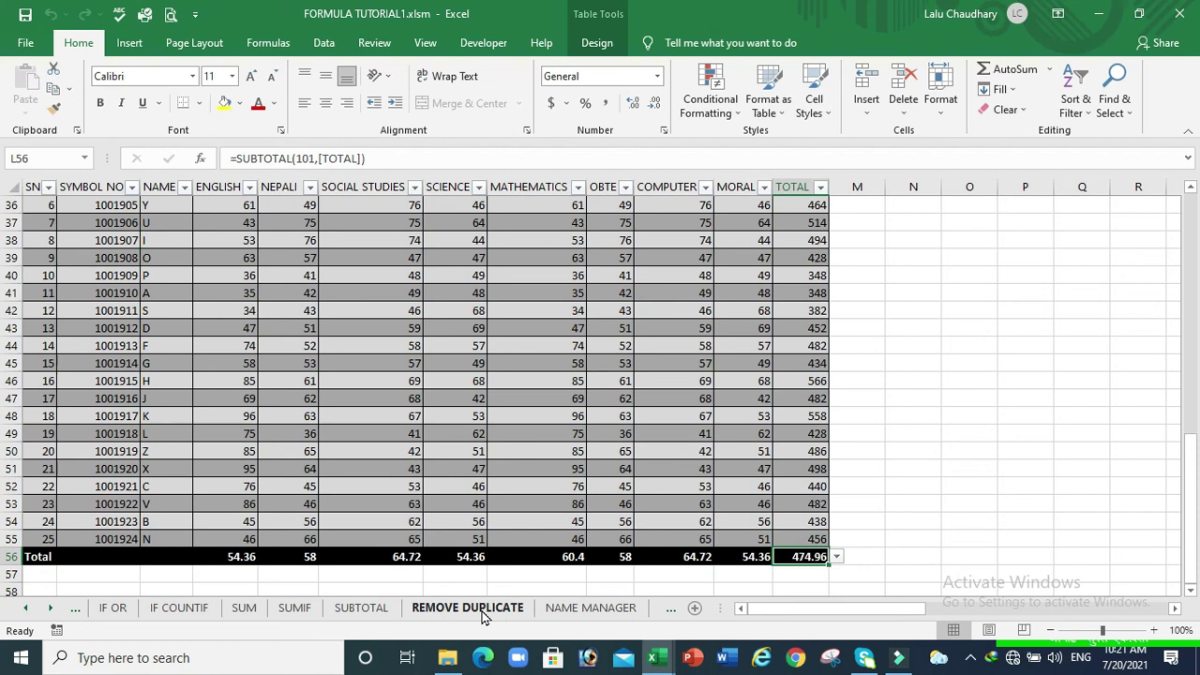
click(51, 609)
click(51, 608)
click(50, 609)
click(51, 608)
click(51, 609)
click(51, 609)
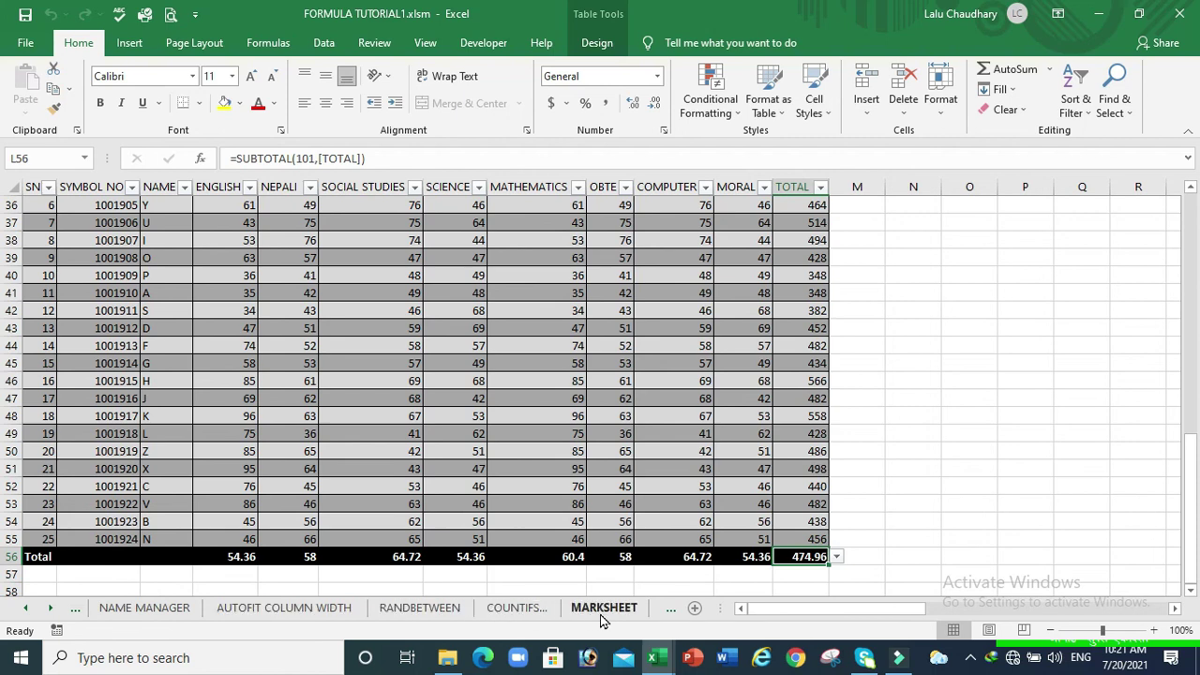
click(50, 609)
click(50, 608)
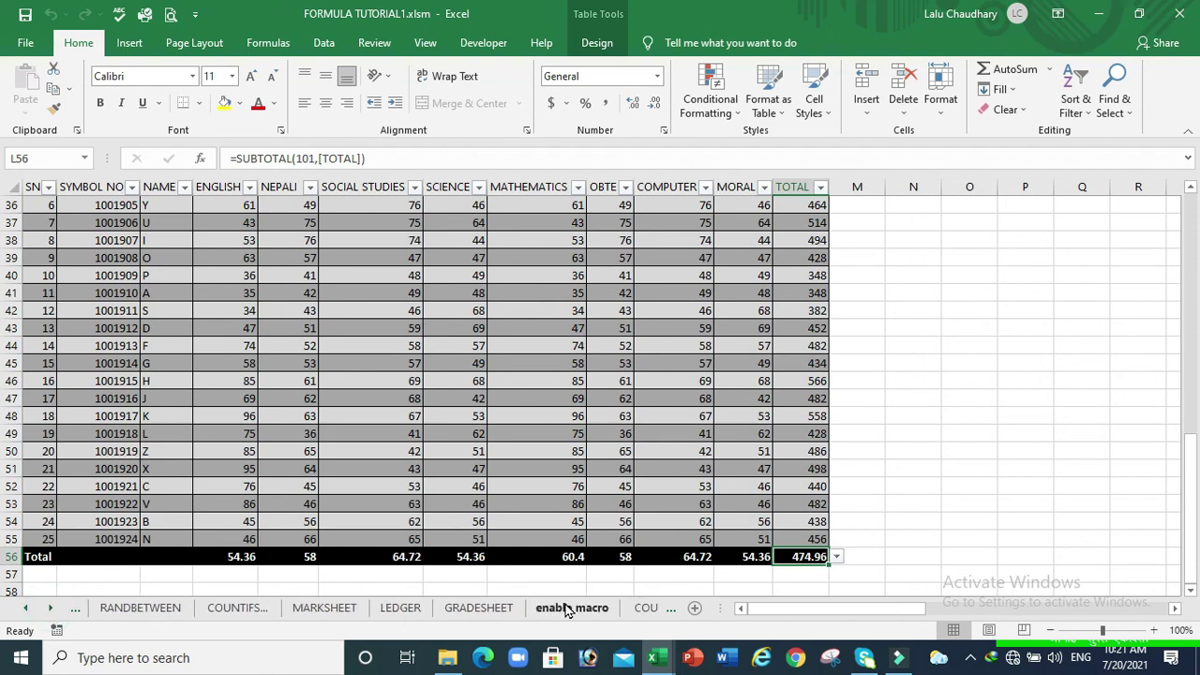
click(51, 609)
click(50, 609)
click(51, 609)
click(50, 610)
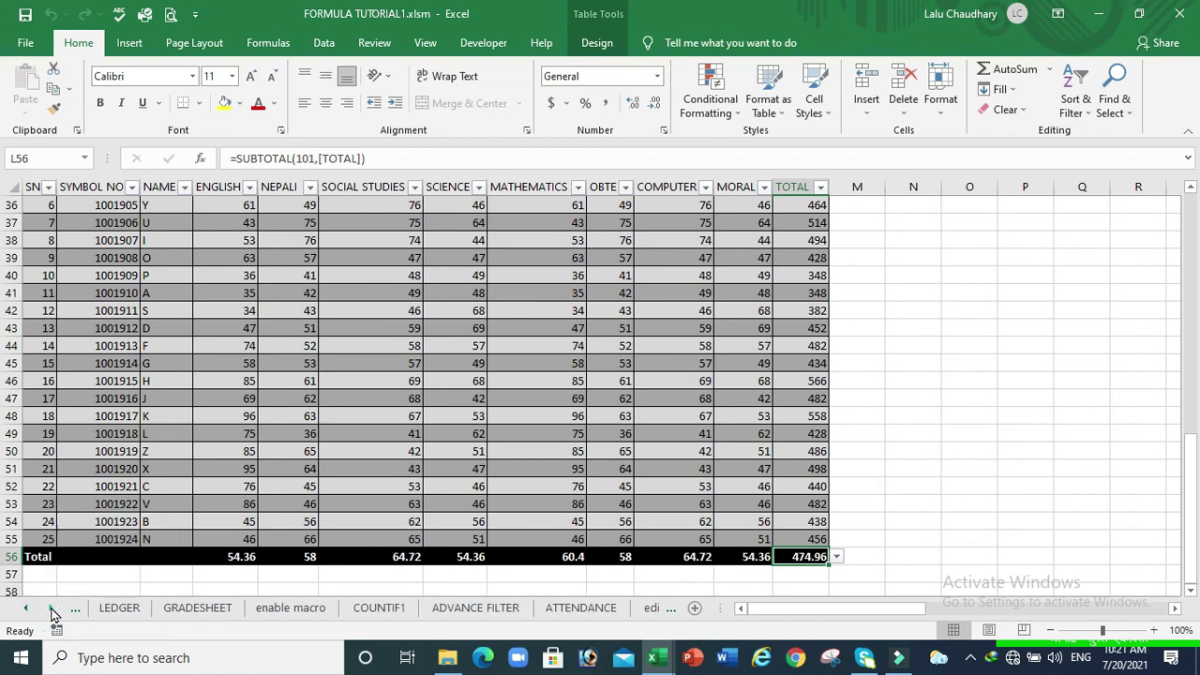
click(51, 610)
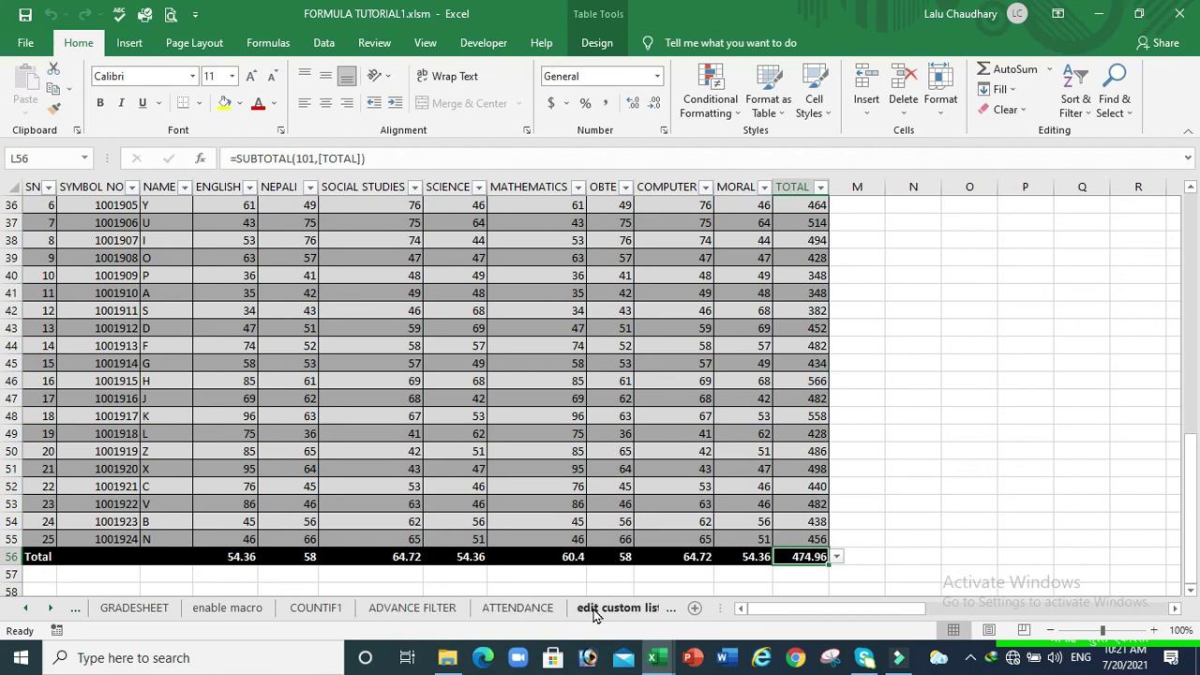
click(51, 614)
click(52, 614)
click(52, 615)
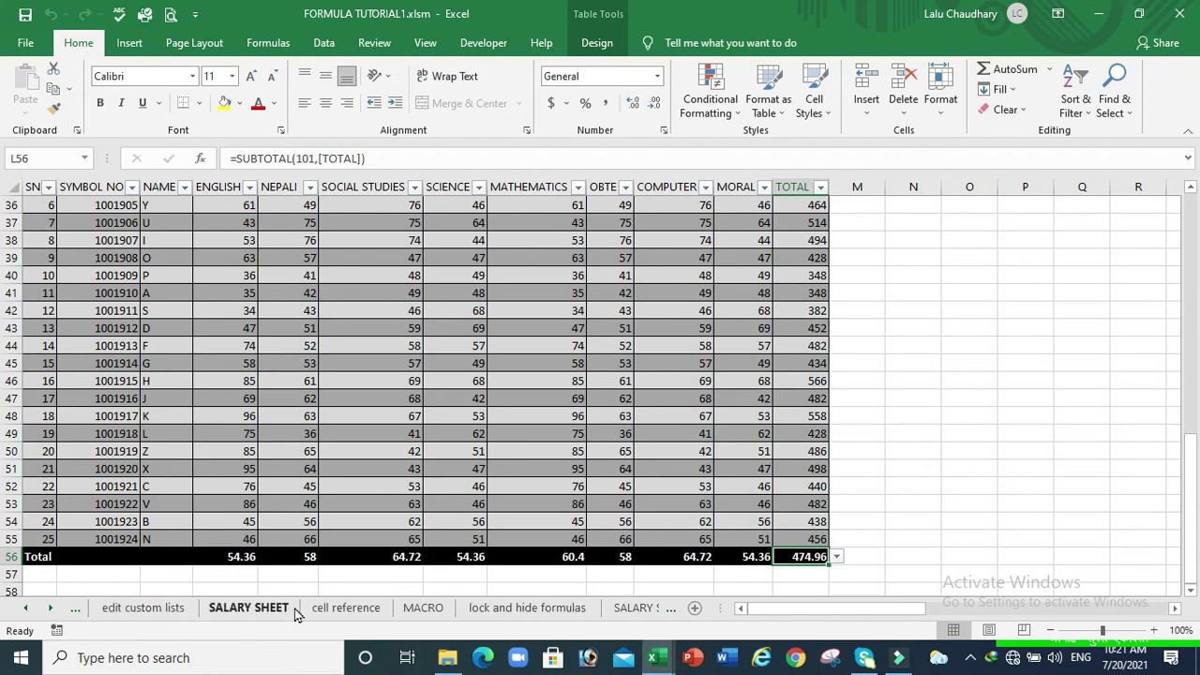
- On the cell reference sheet, merge and center the TYPES OF CELL REFERENCES heading across D2:F2 and fill it yellow
click(330, 609)
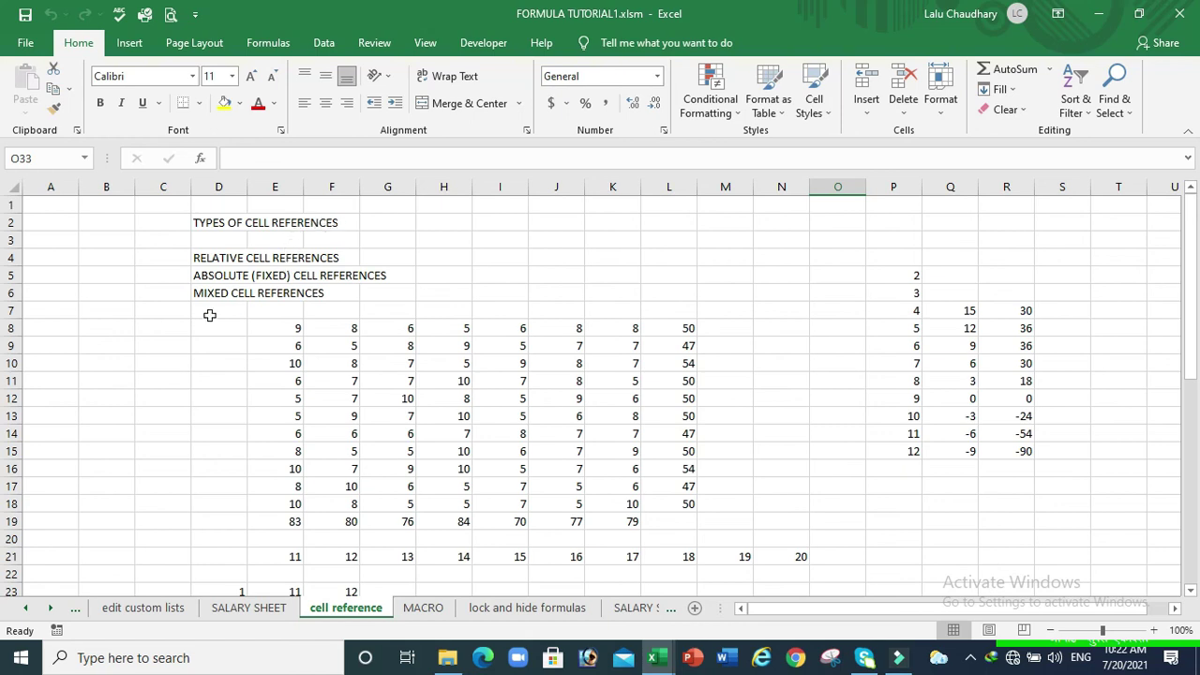
drag(216, 222, 326, 235)
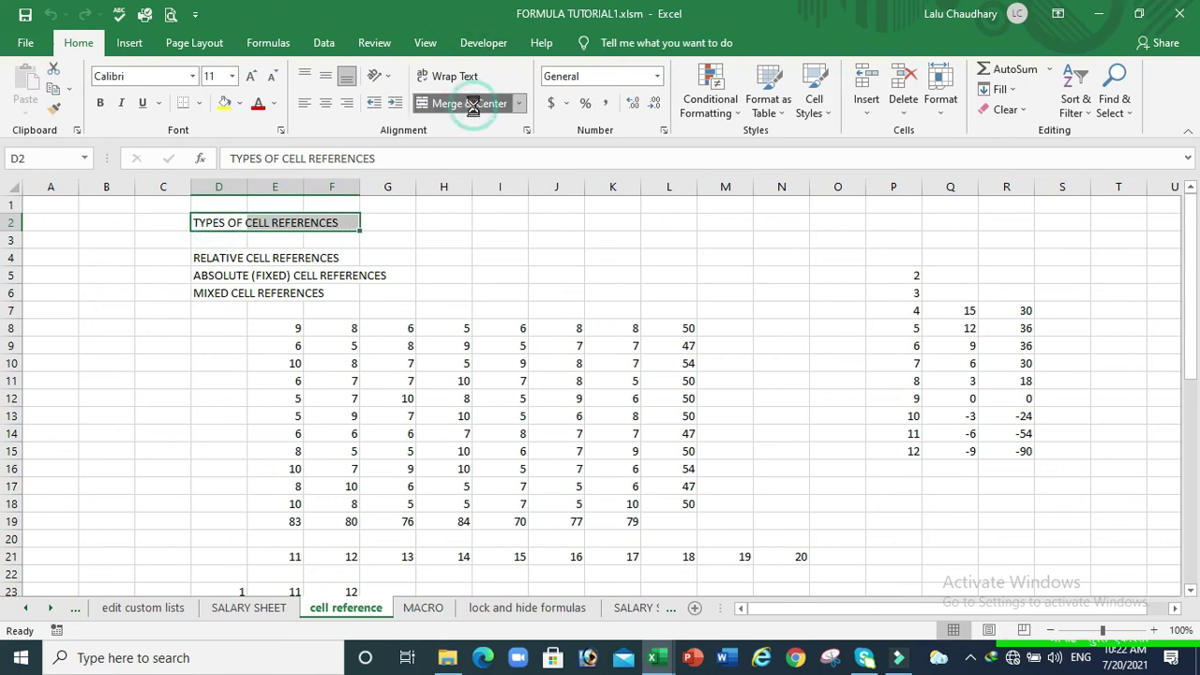
click(475, 111)
click(239, 103)
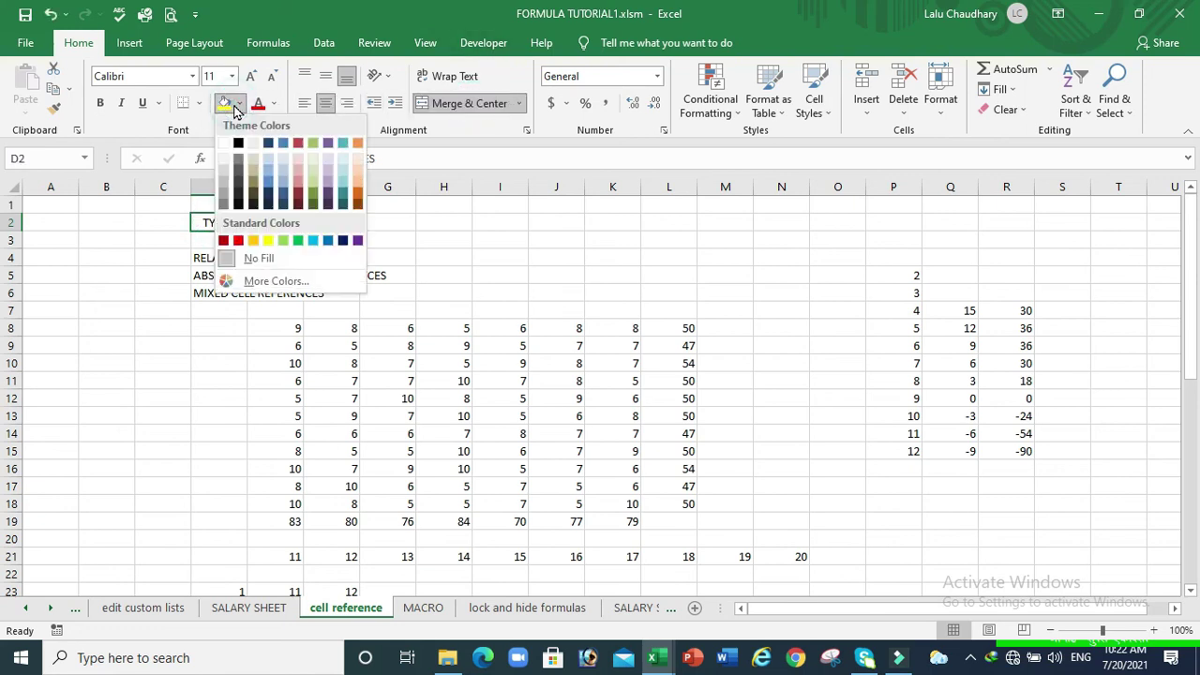
click(269, 241)
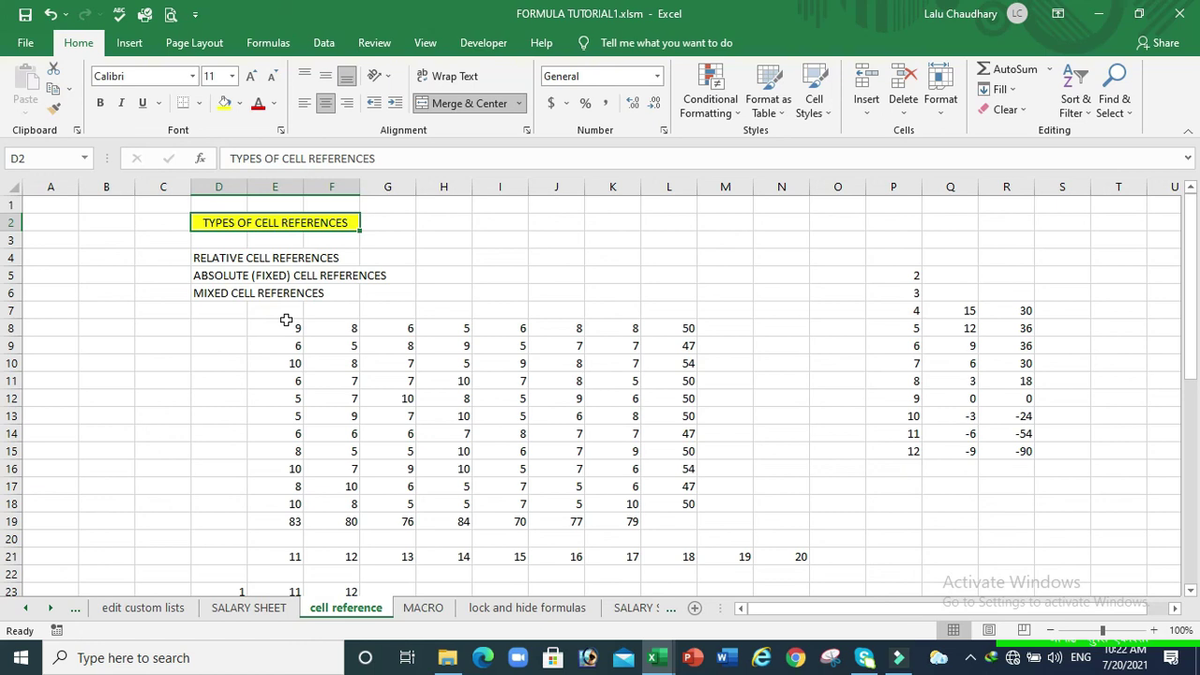
- Try applying All Borders to the number block E8:L19, undo it, and deselect the range
drag(284, 322, 691, 438)
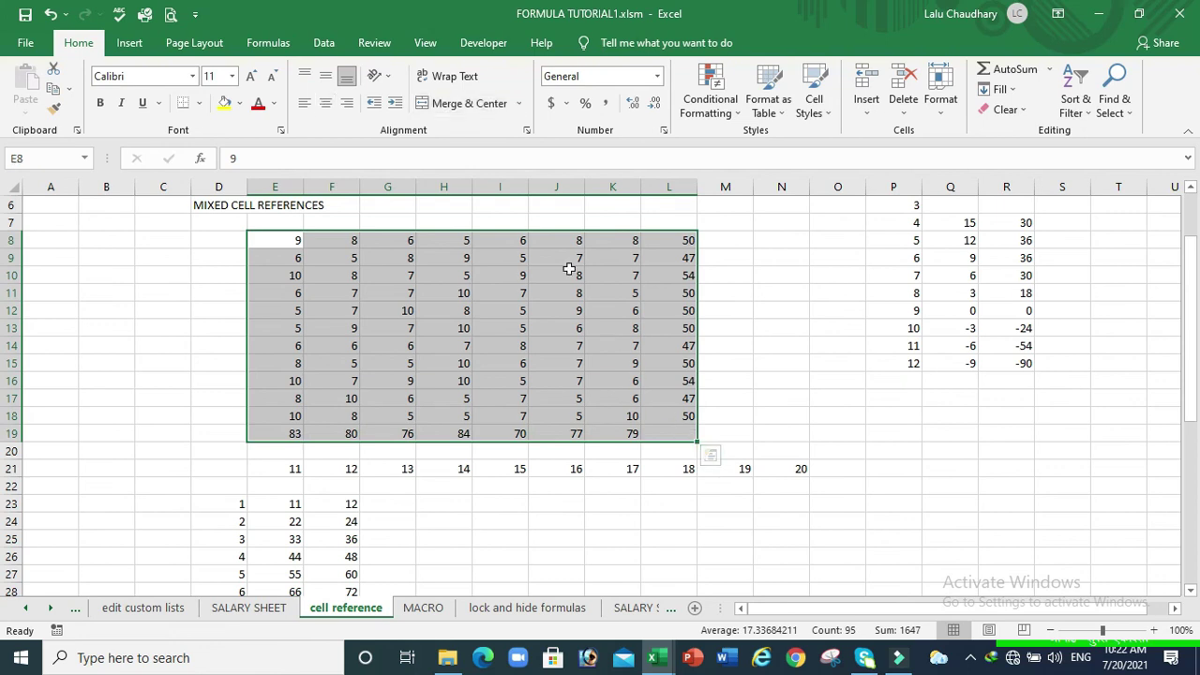
click(201, 104)
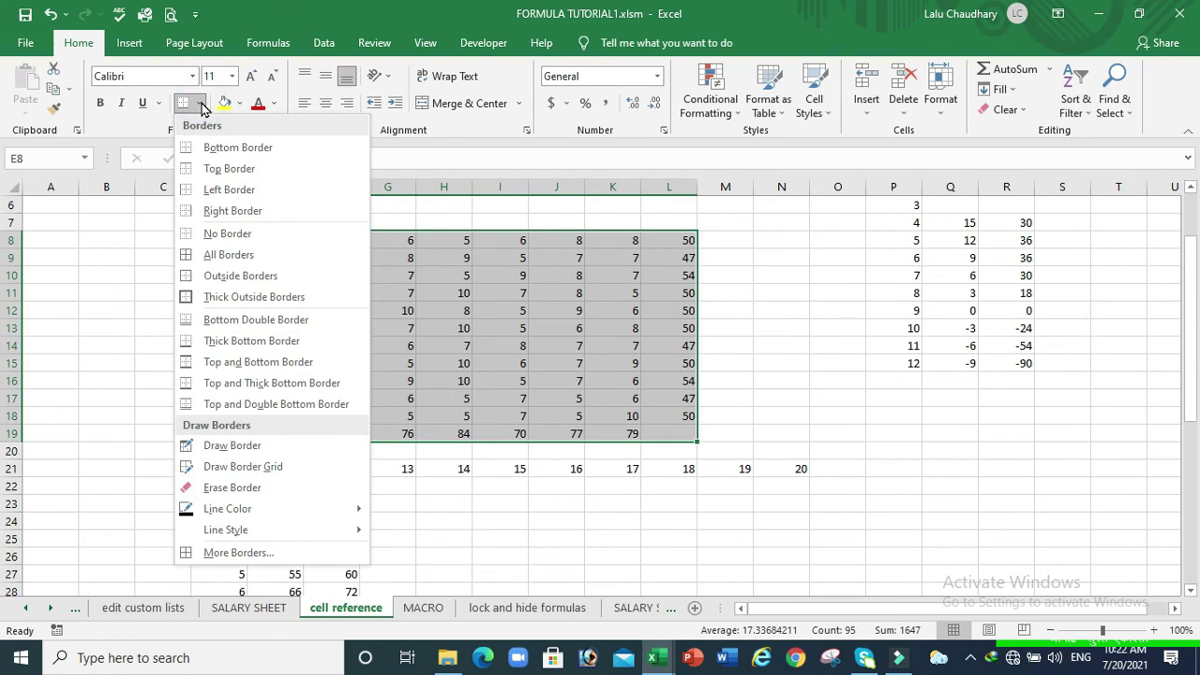
click(187, 256)
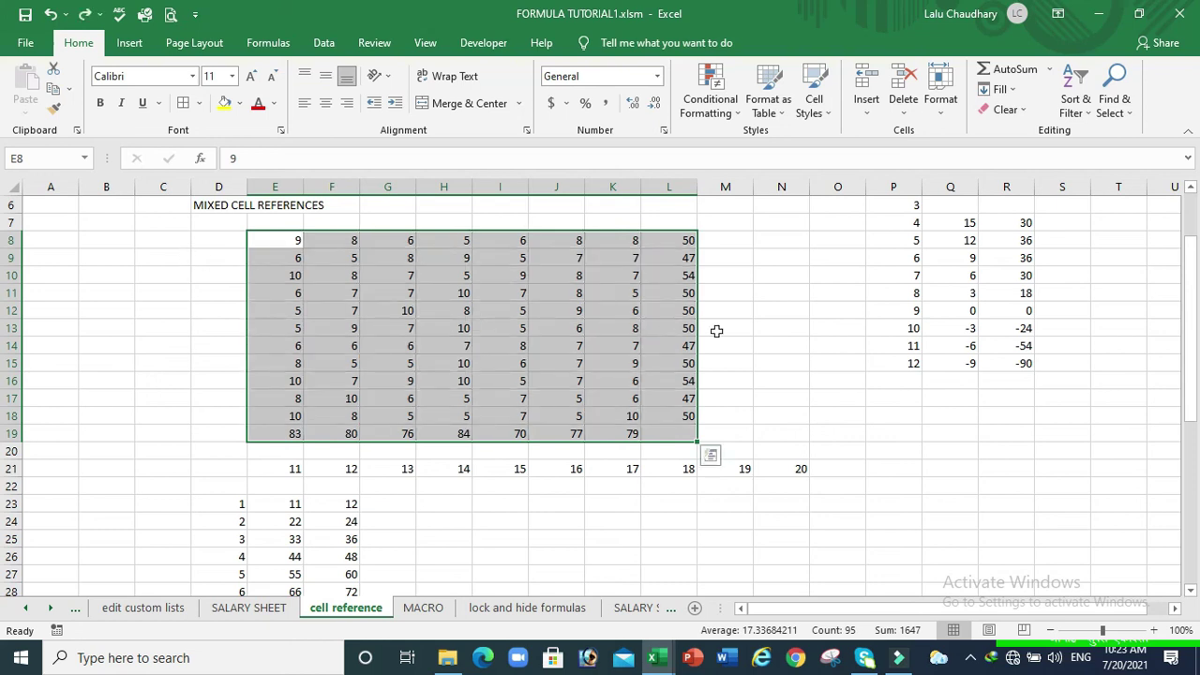
click(643, 330)
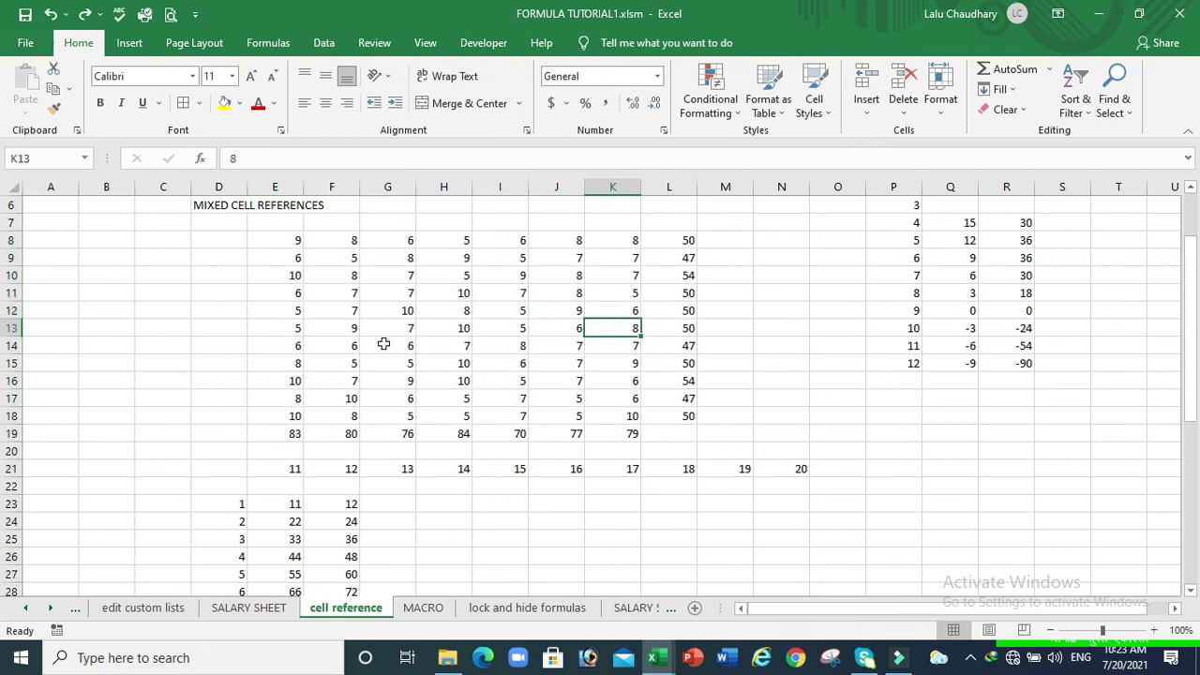
click(285, 241)
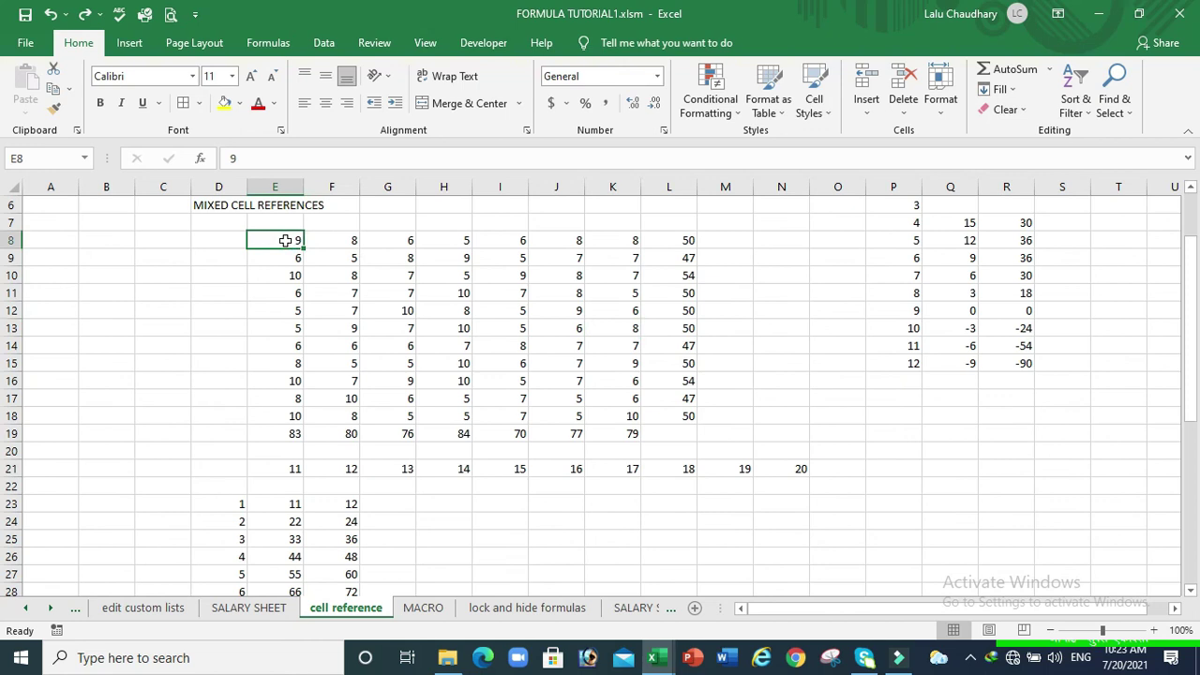
- Apply All Borders to the number block E8:L19 on the cell reference sheet
drag(285, 241, 669, 431)
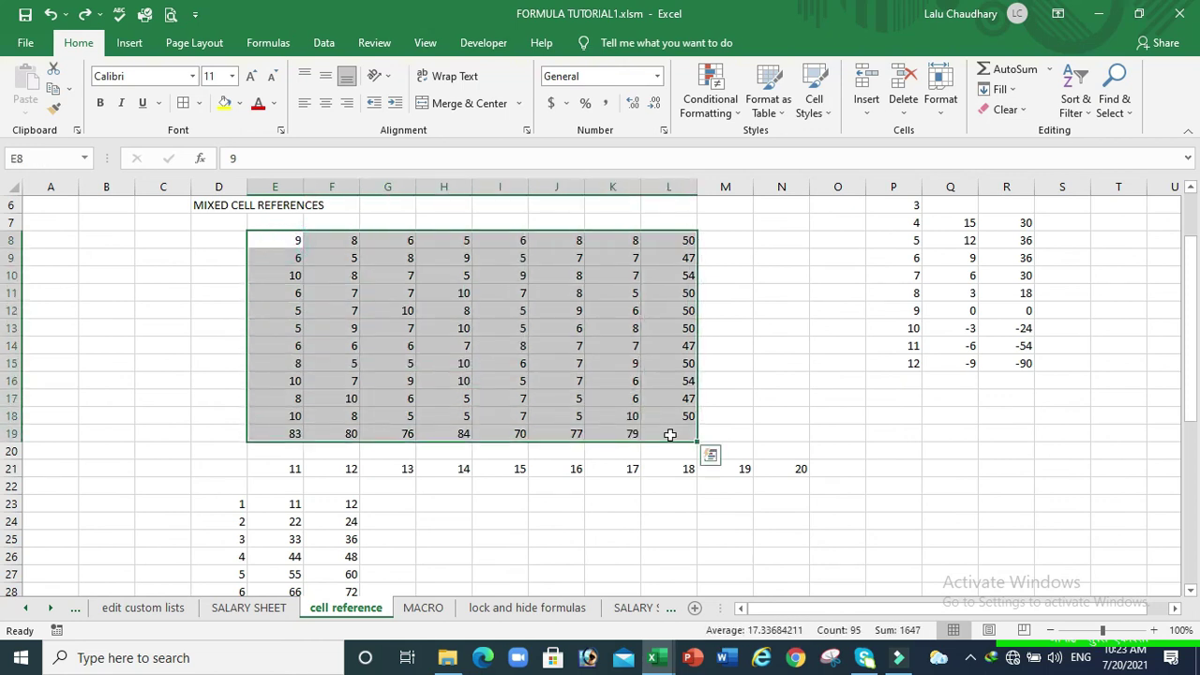
click(275, 243)
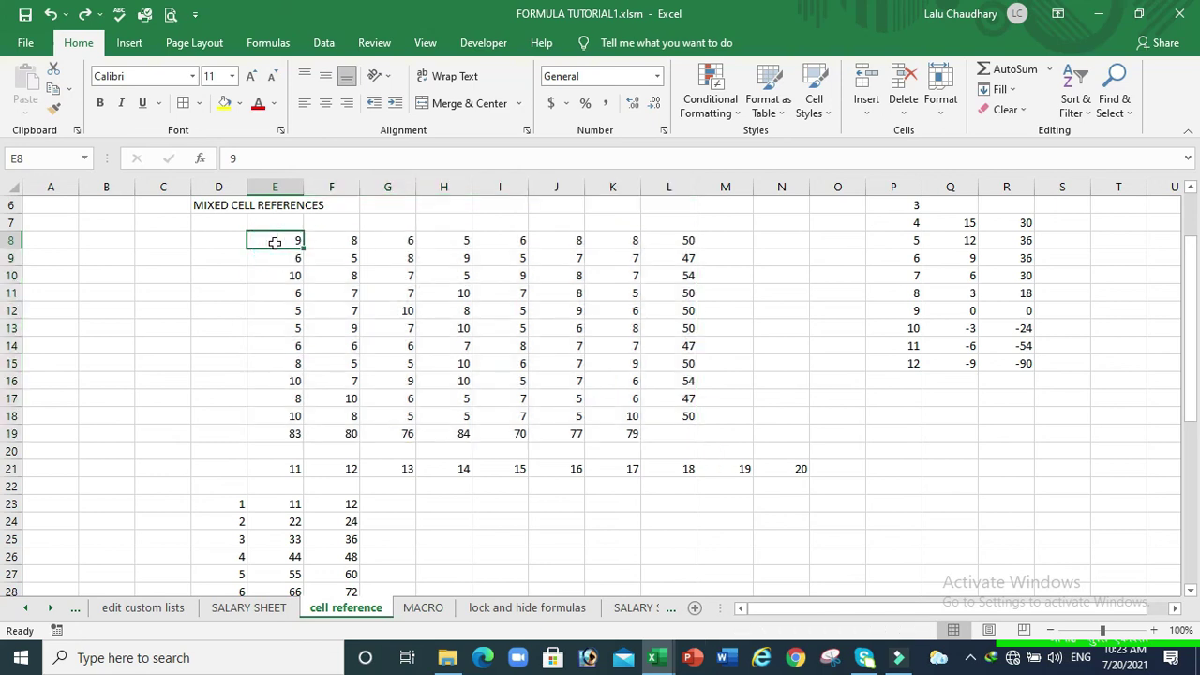
click(284, 243)
click(282, 236)
key(shift+Right)
key(shift+Right)
key(shift+Right)
key(shift+Right)
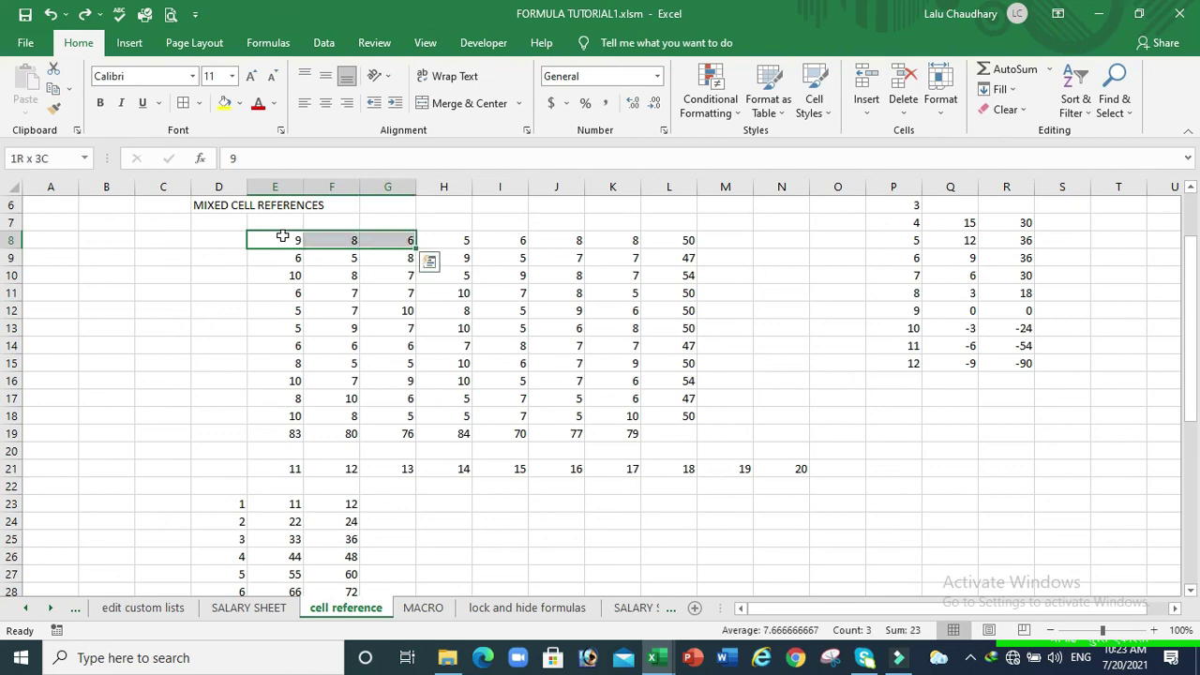
key(shift+Right)
key(shift+Right)
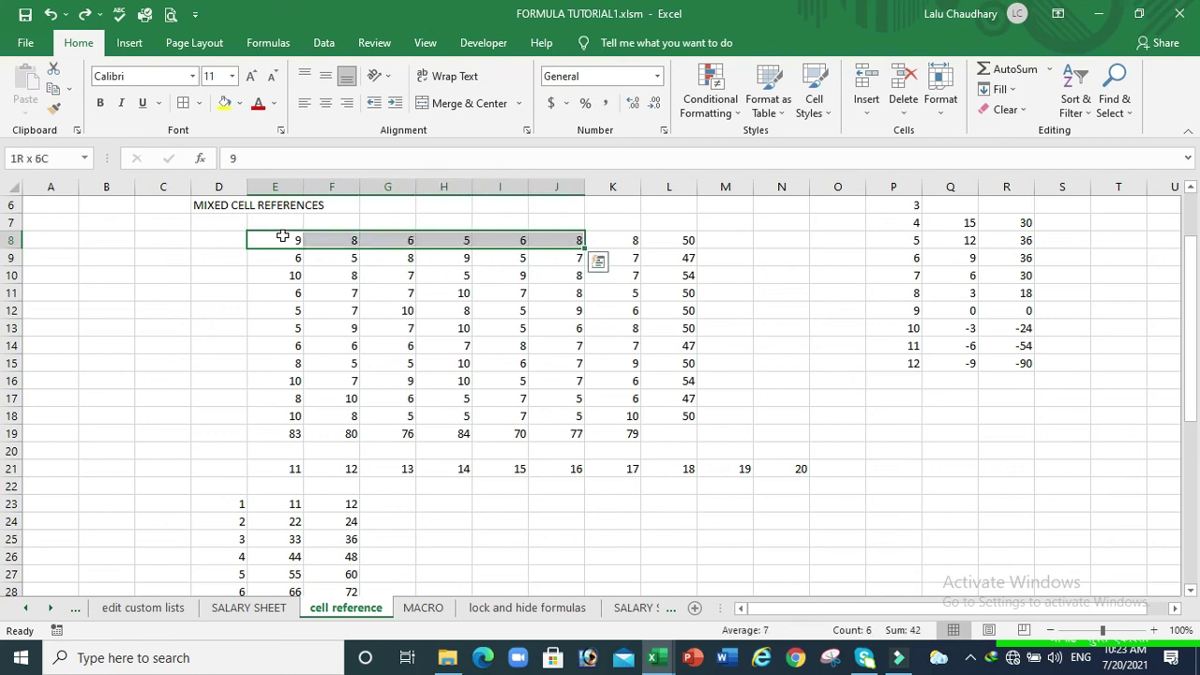
key(shift+Right)
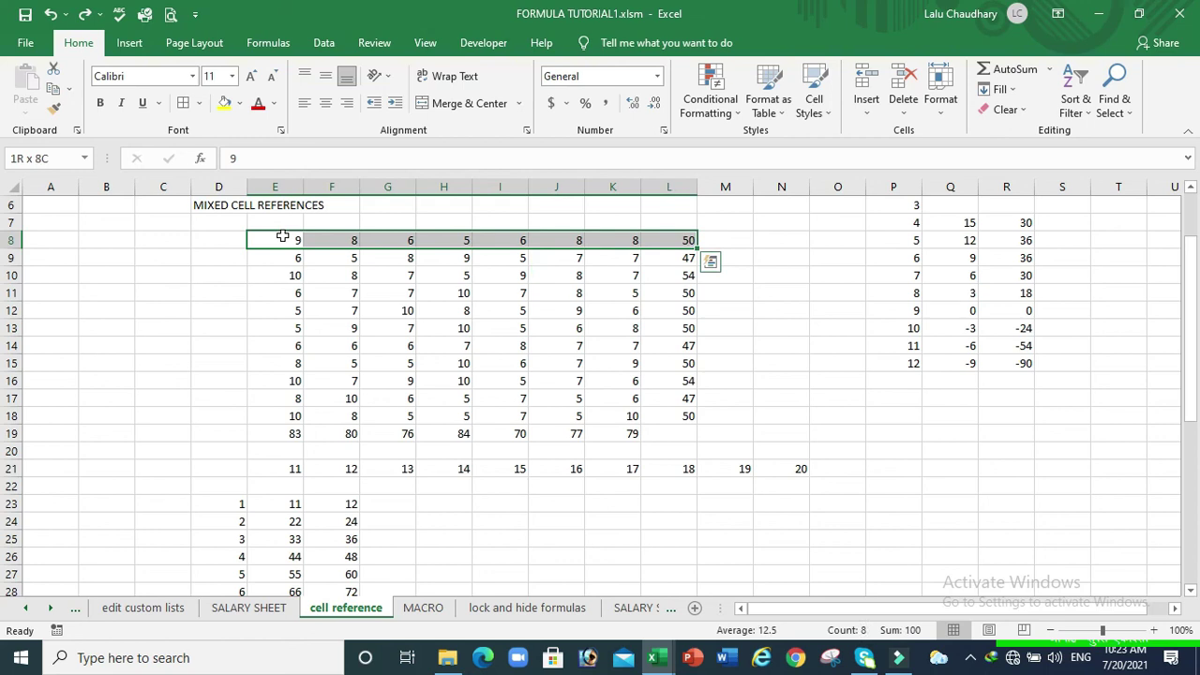
key(shift+Down)
key(shift+Down)
key(shift+Down)
key(shift+Down)
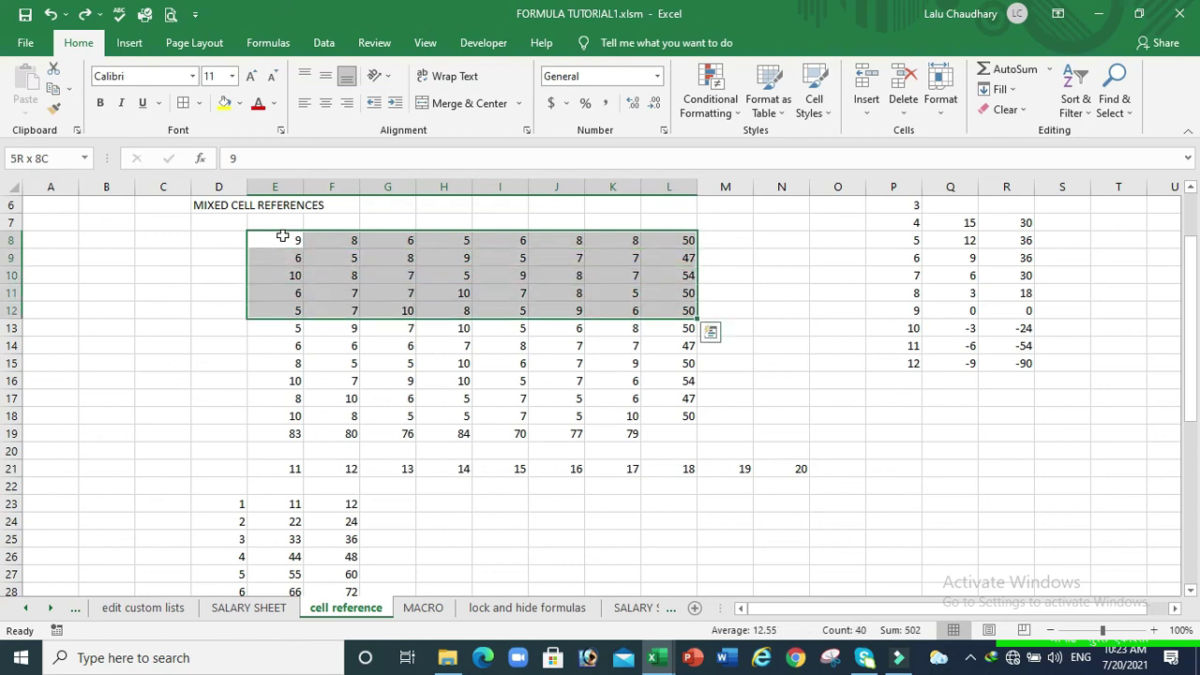
key(shift+Down)
key(shift+Down)
key(shift+Down)
key(shift+Down)
key(shift+Down)
key(shift+Down)
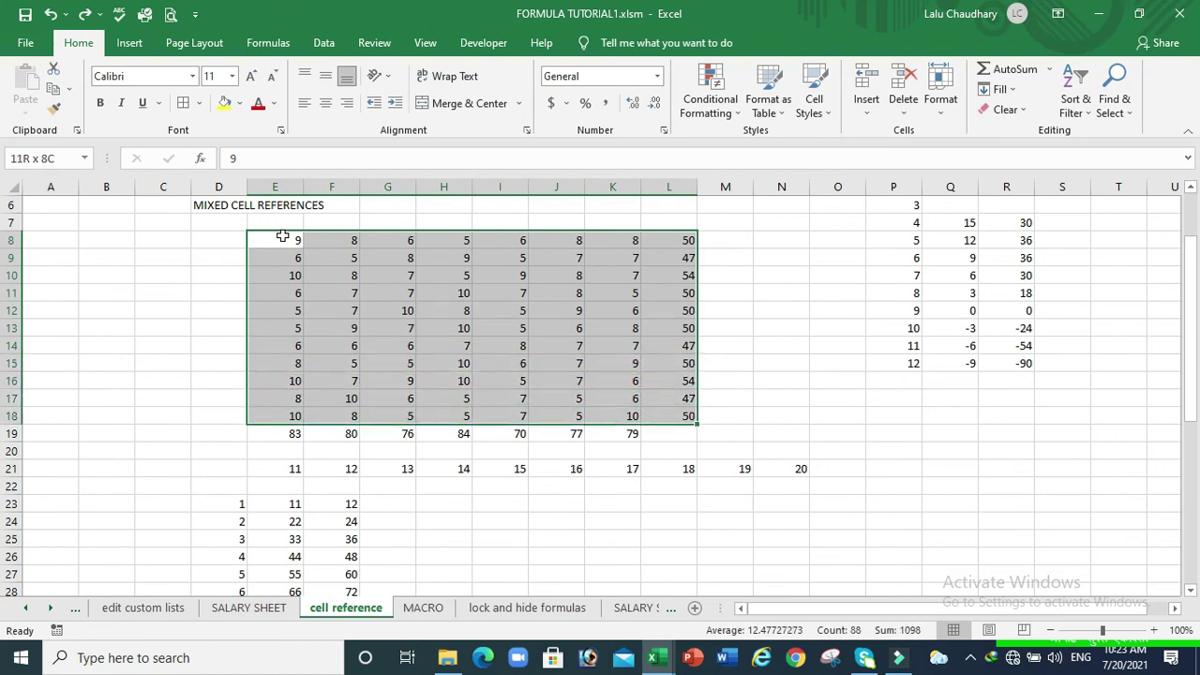
key(shift+Down)
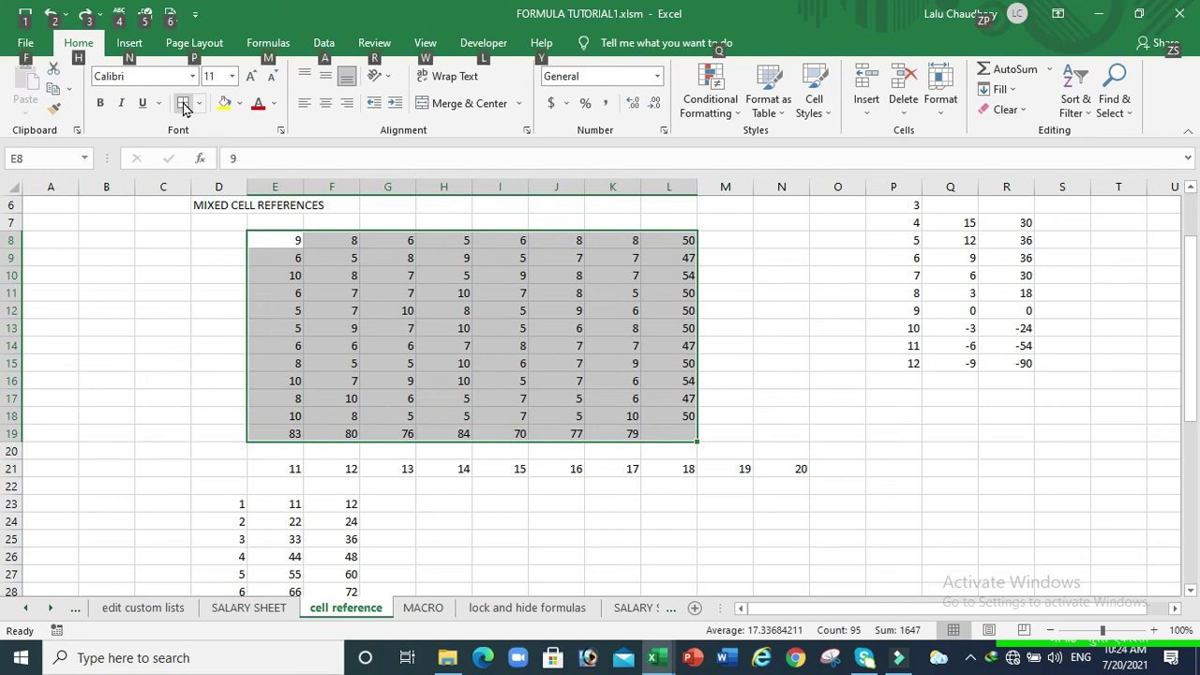
key(alt)
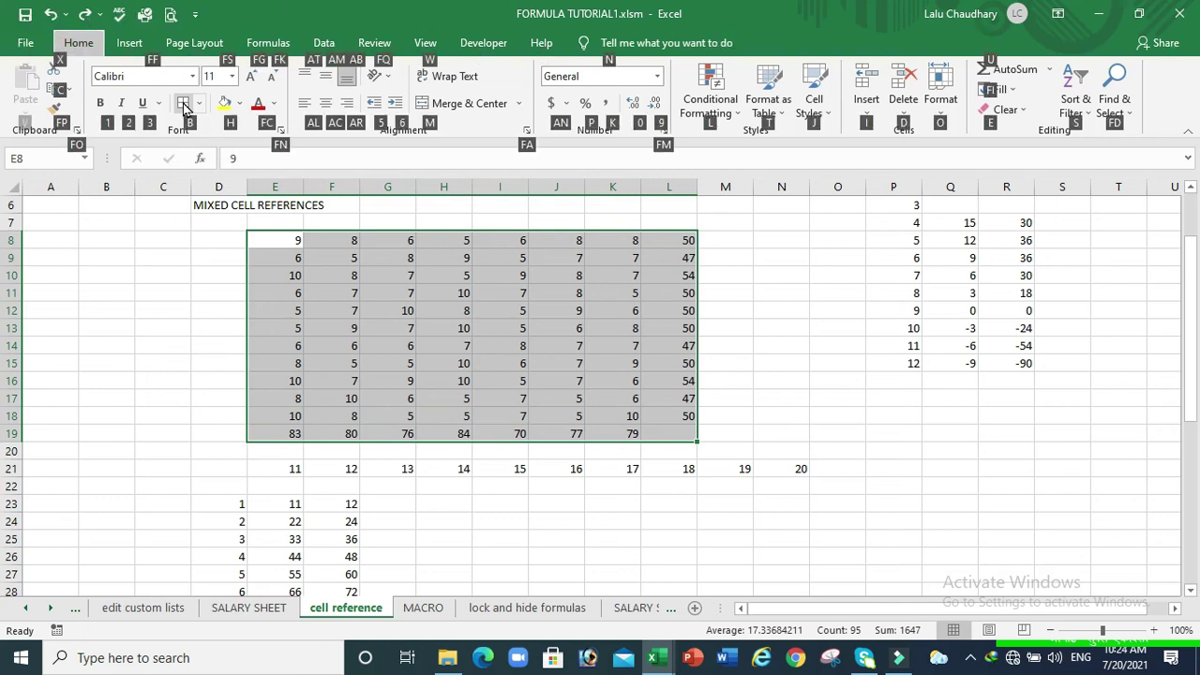
key(b)
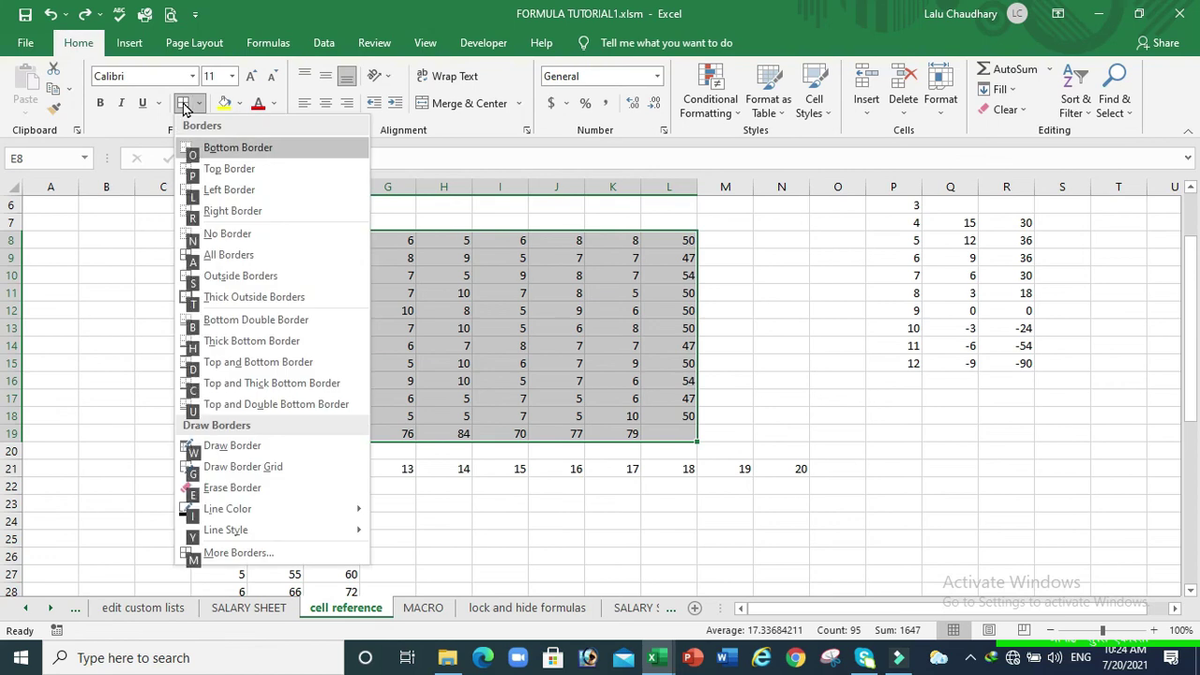
key(a)
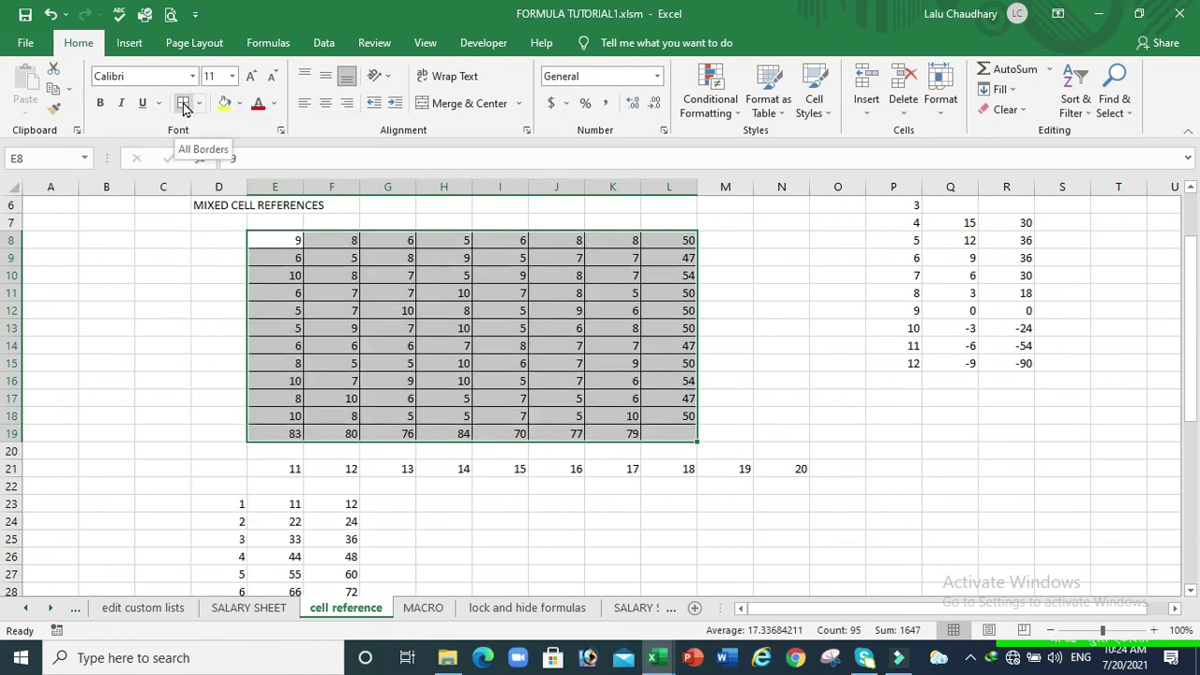
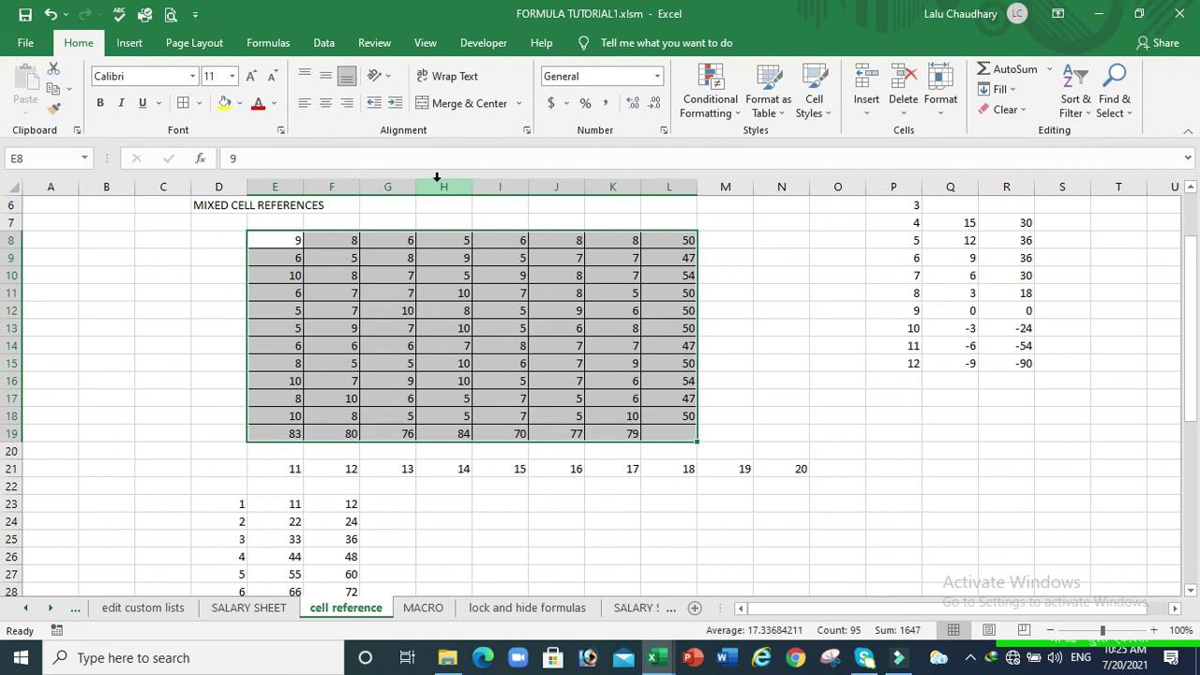
- Insert three blank columns at H:J, between columns G and H of the number block
drag(436, 176, 536, 183)
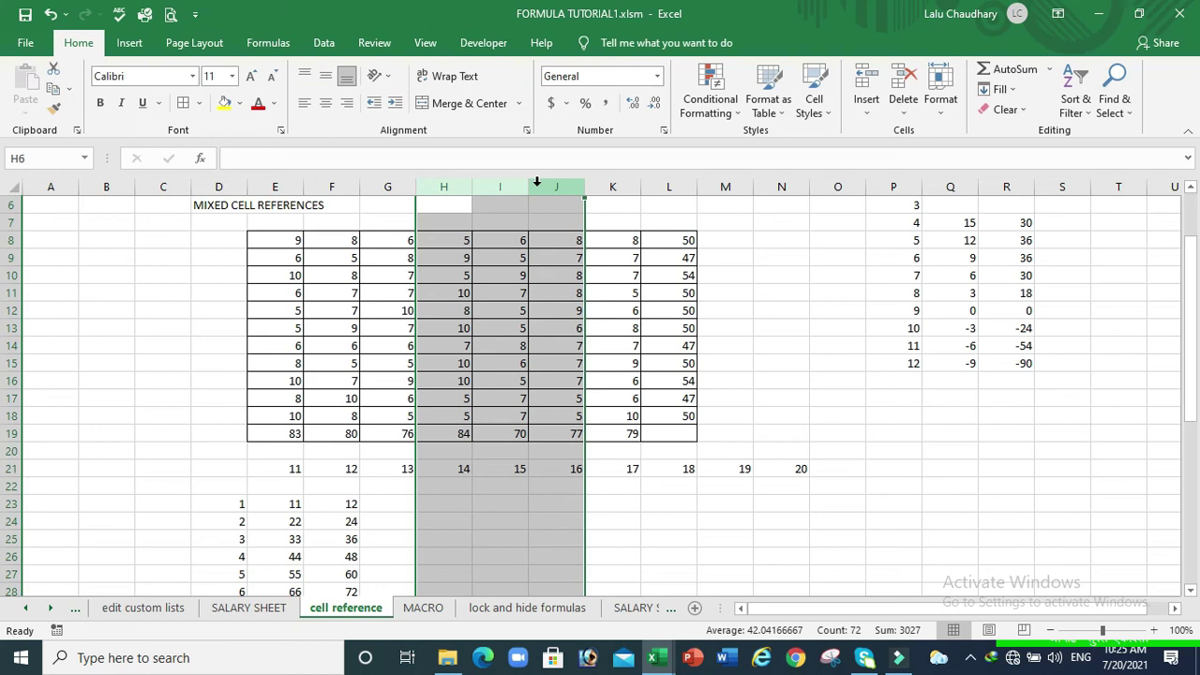
right_click(537, 185)
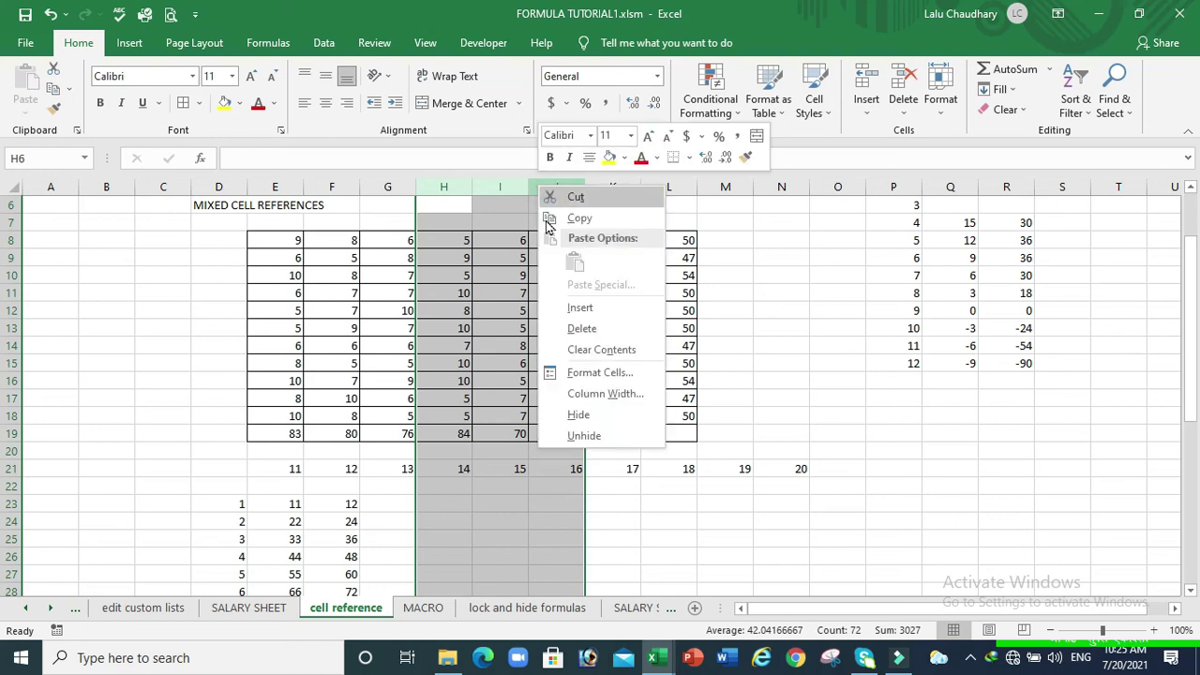
click(579, 307)
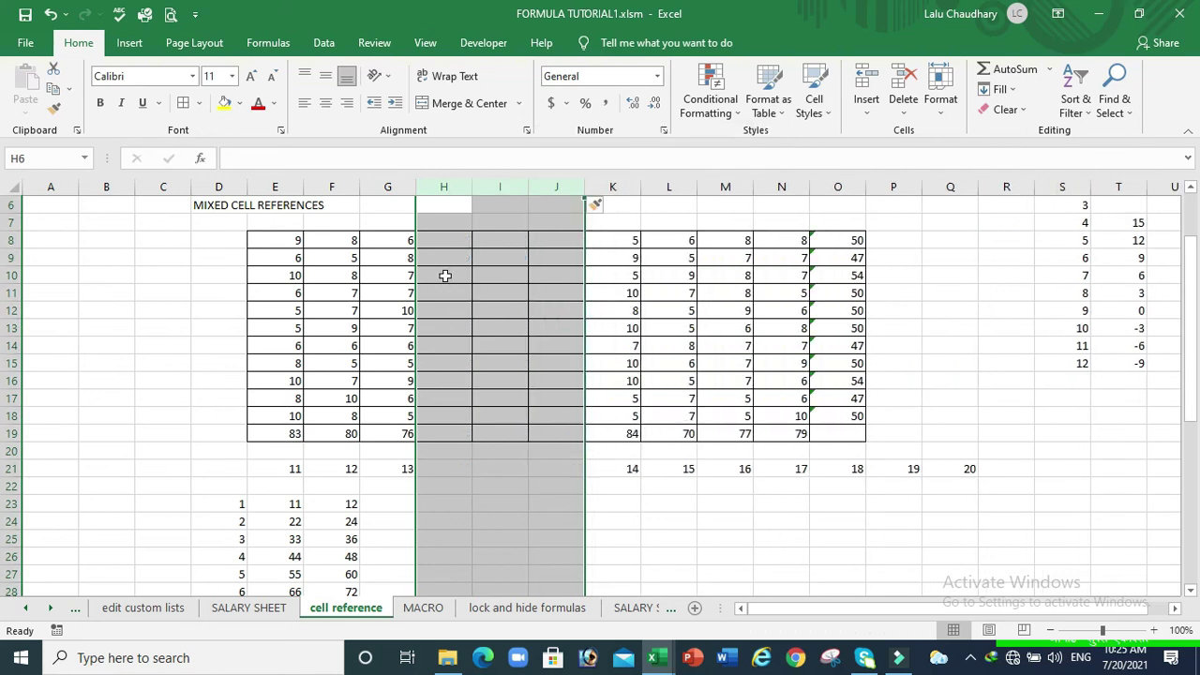
click(458, 341)
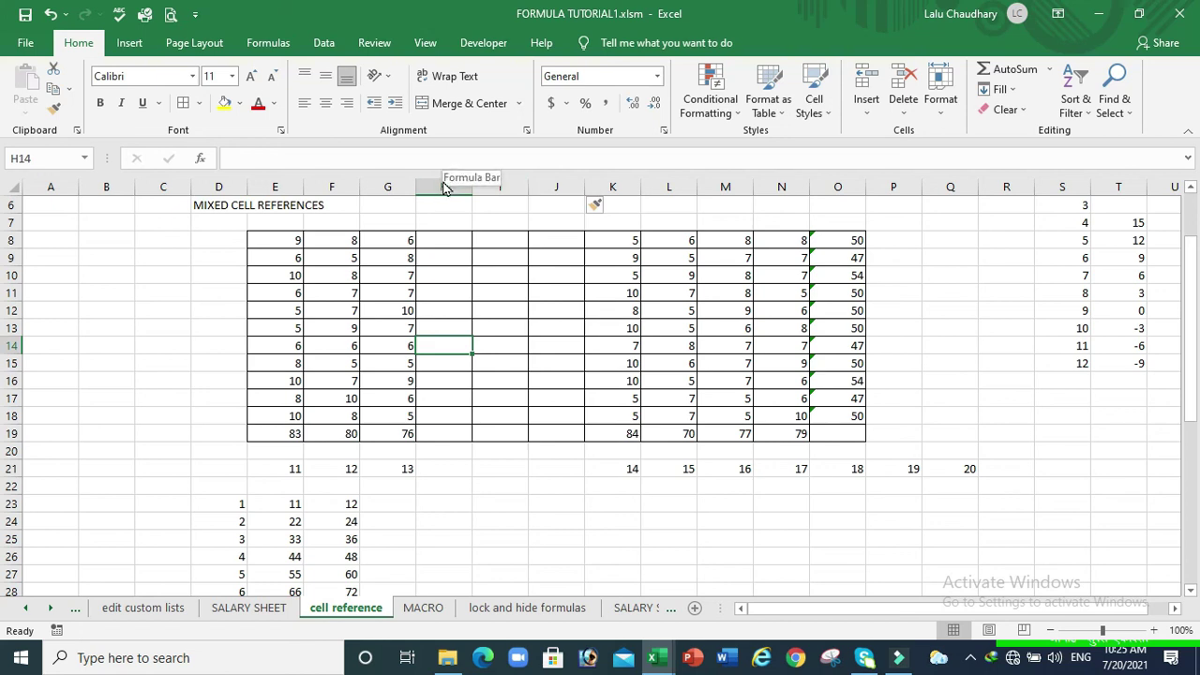
- Fill the three newly inserted columns H:J with yellow and deselect them
drag(445, 184, 557, 179)
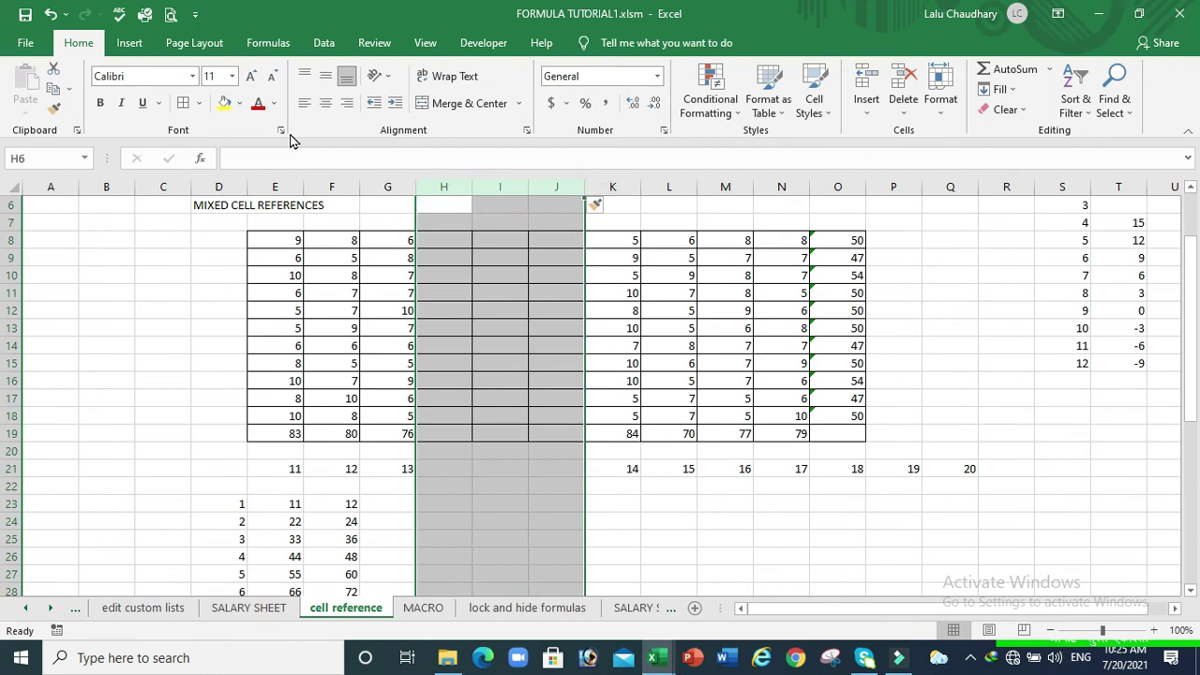
click(225, 106)
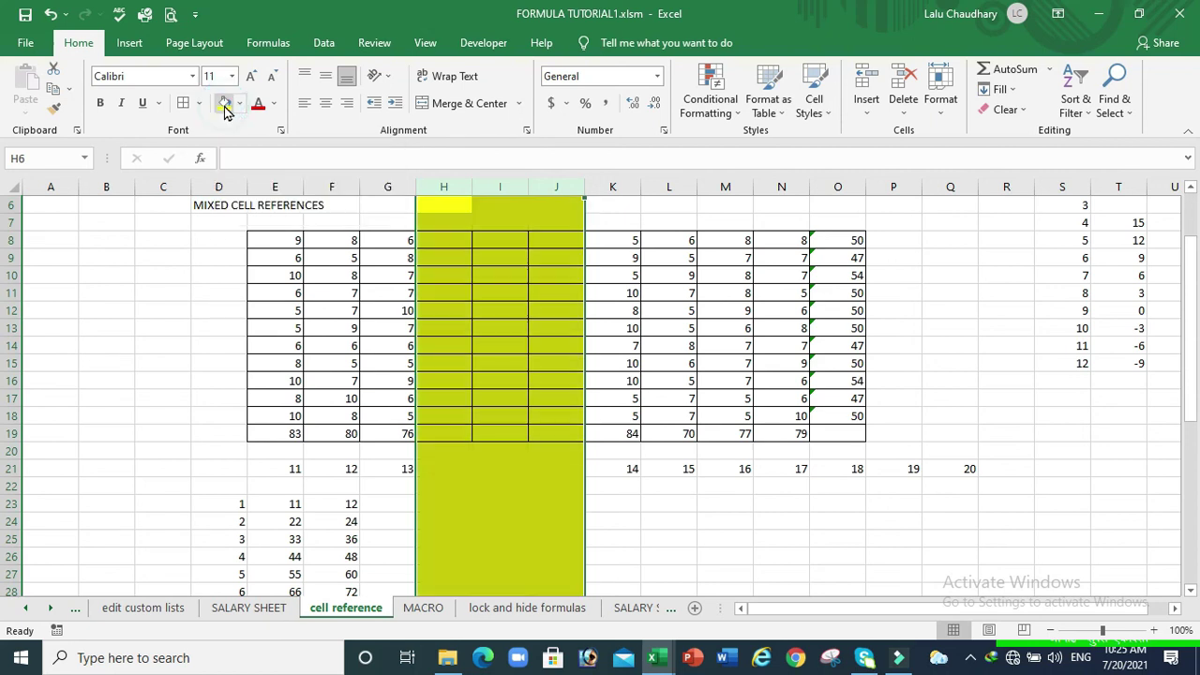
click(788, 454)
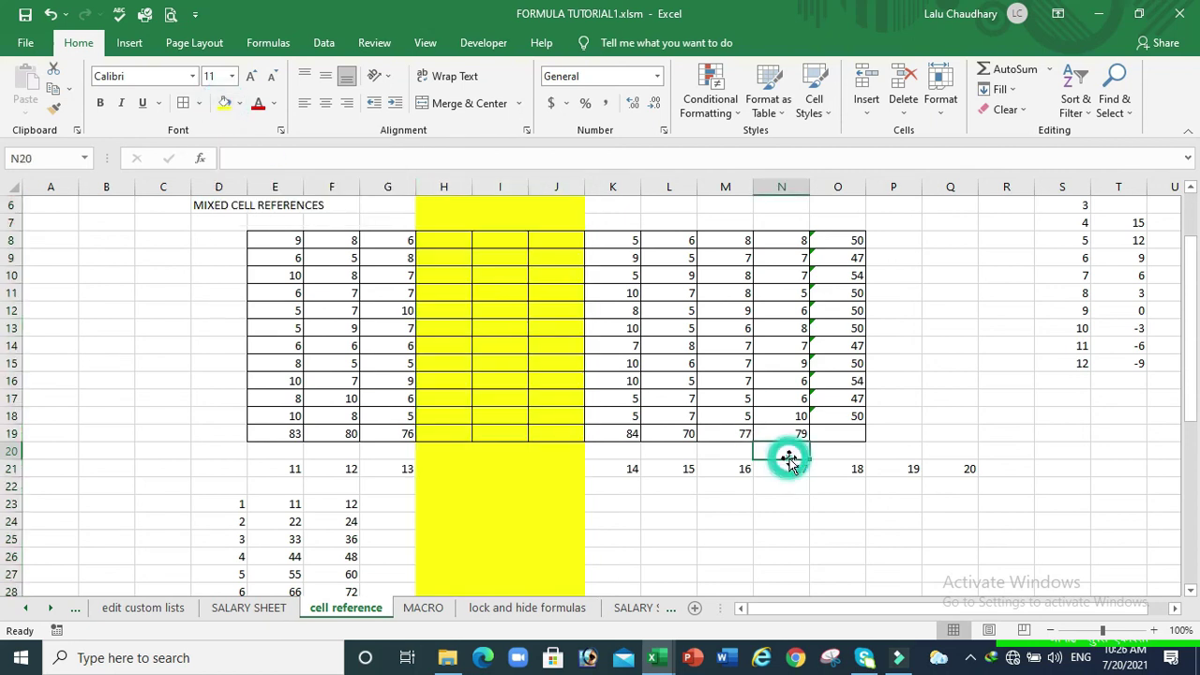
- Examine how far the yellow fill in columns H:J extends, going to the sheet's last row and back to row 1
drag(1189, 413, 1189, 388)
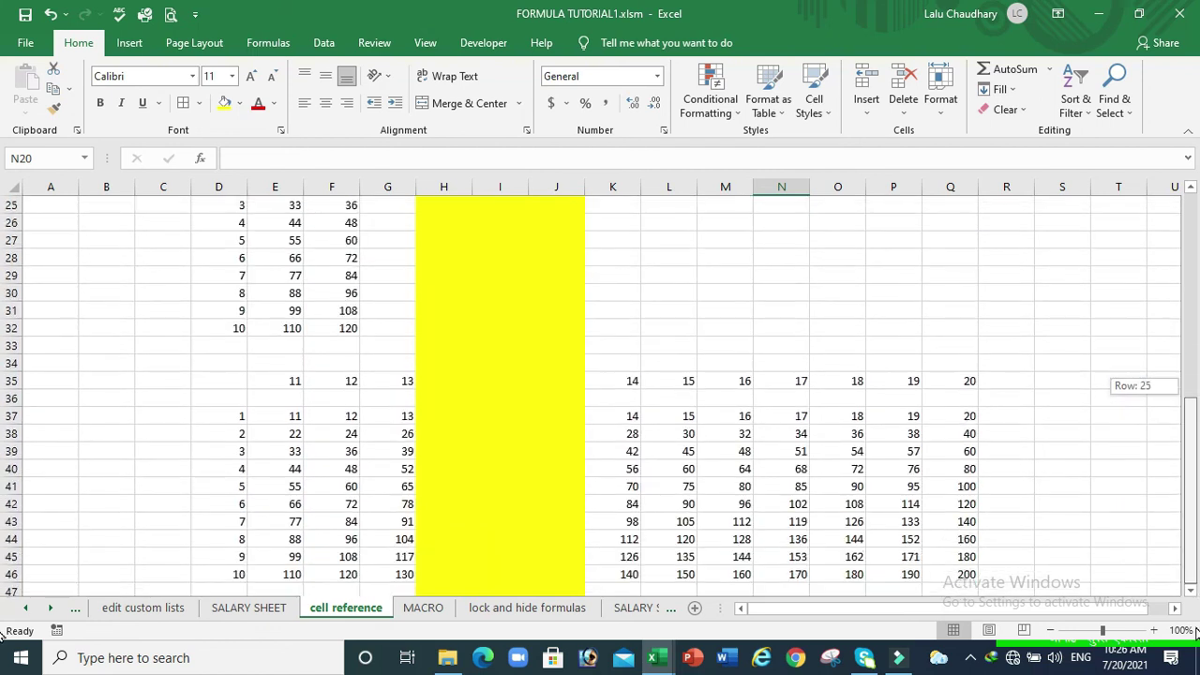
click(602, 456)
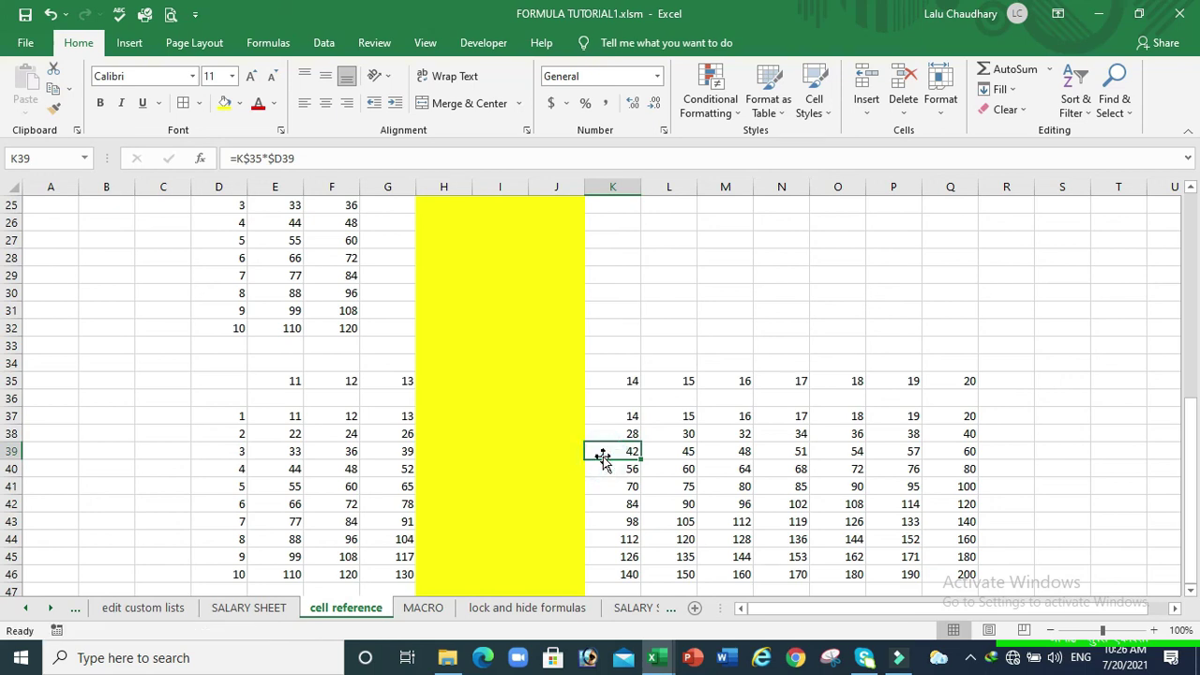
key(ctrl+Down)
key(ctrl+Down)
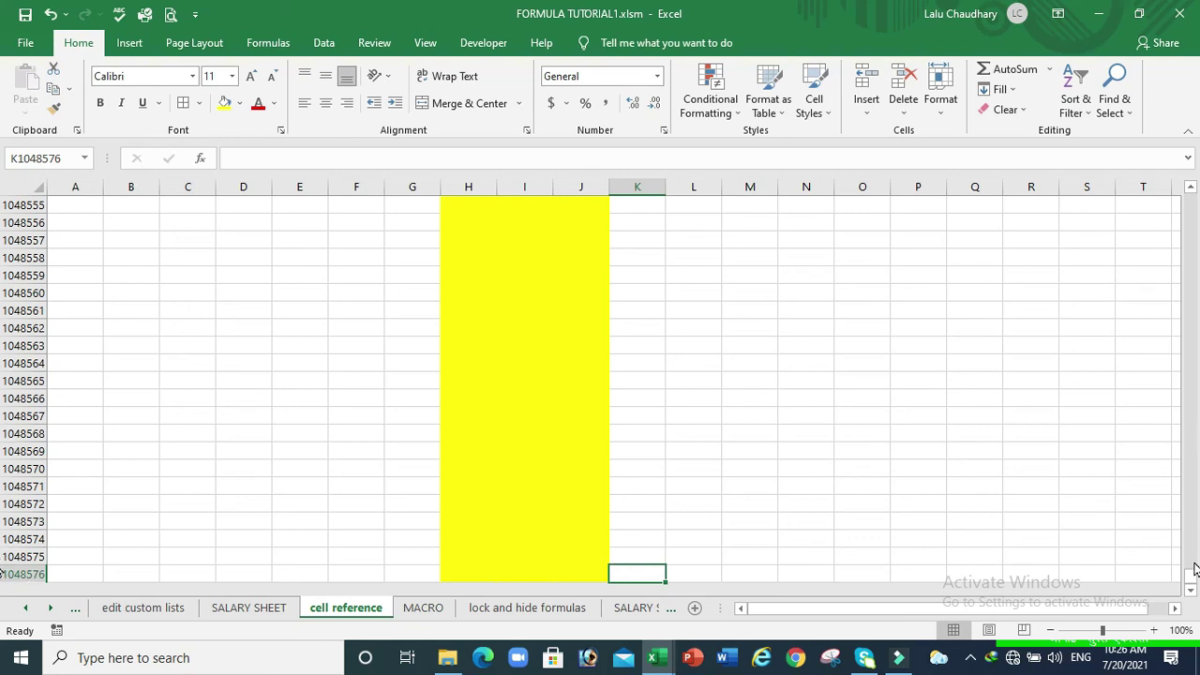
drag(1193, 583, 1196, 210)
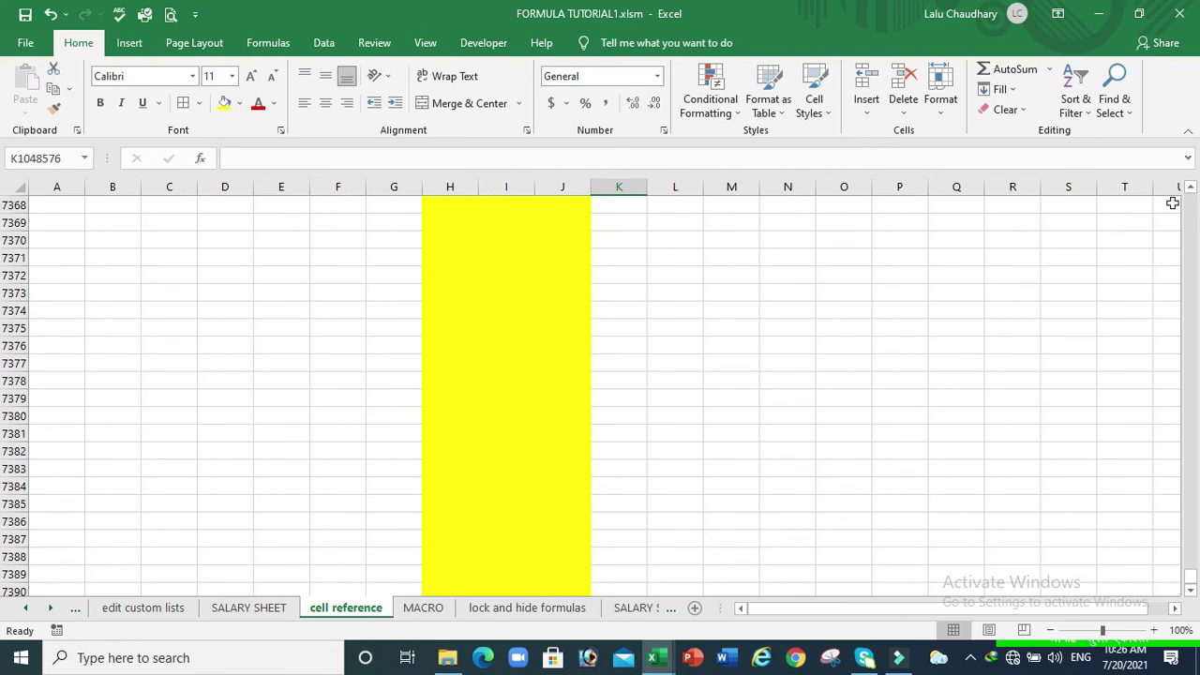
click(106, 484)
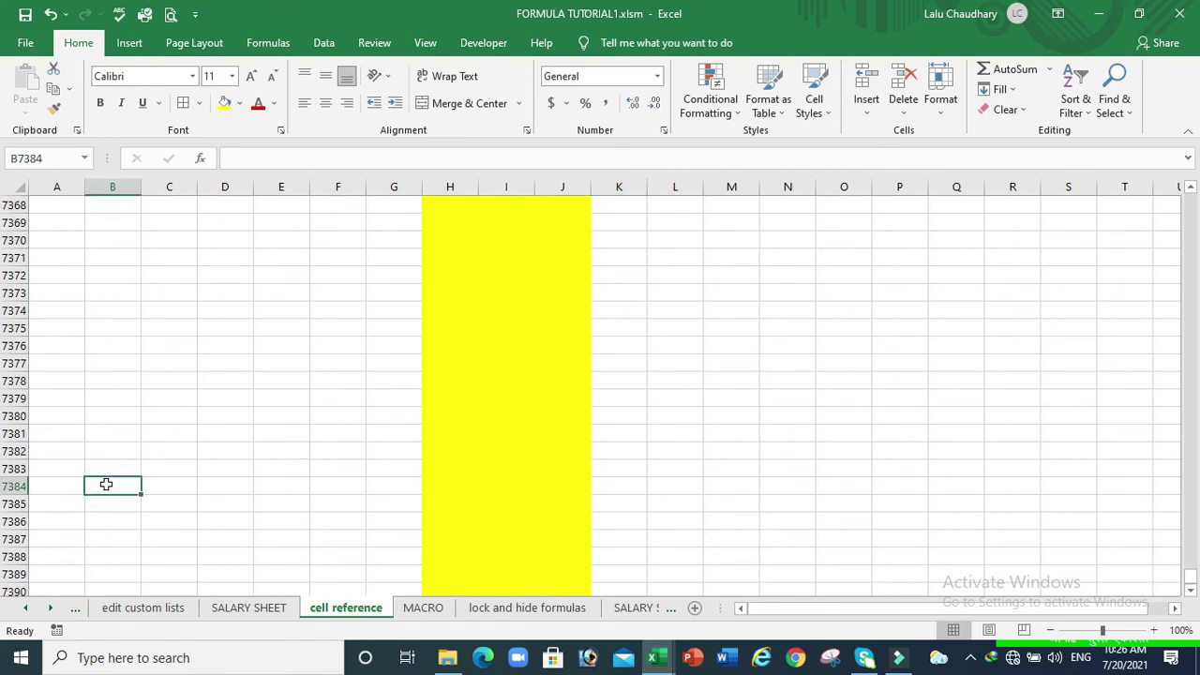
key(ctrl+Up)
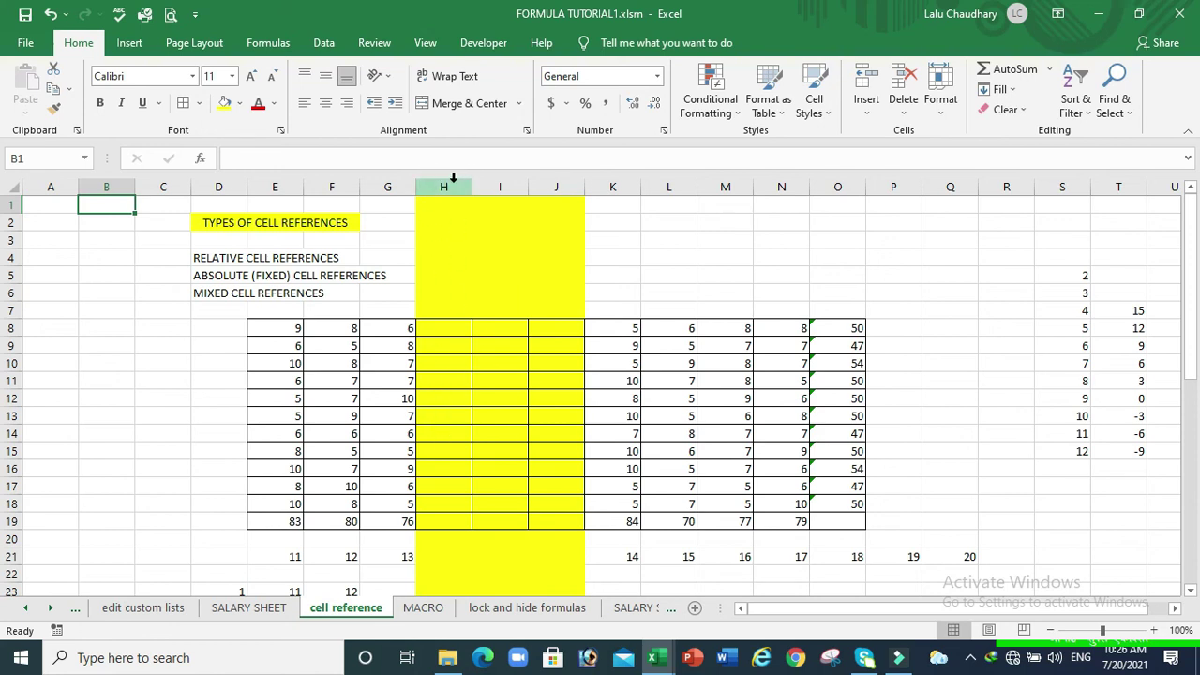
- Delete the three yellow inserted columns H:J from the sheet
drag(451, 178, 555, 182)
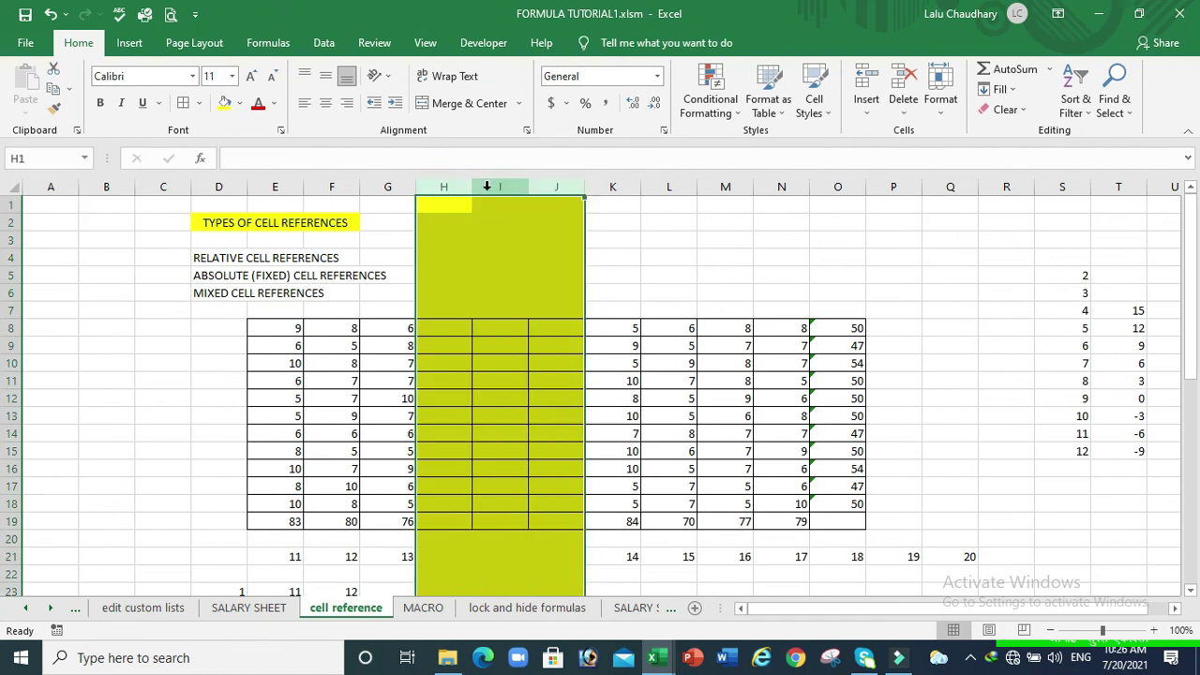
click(445, 255)
drag(437, 204, 562, 479)
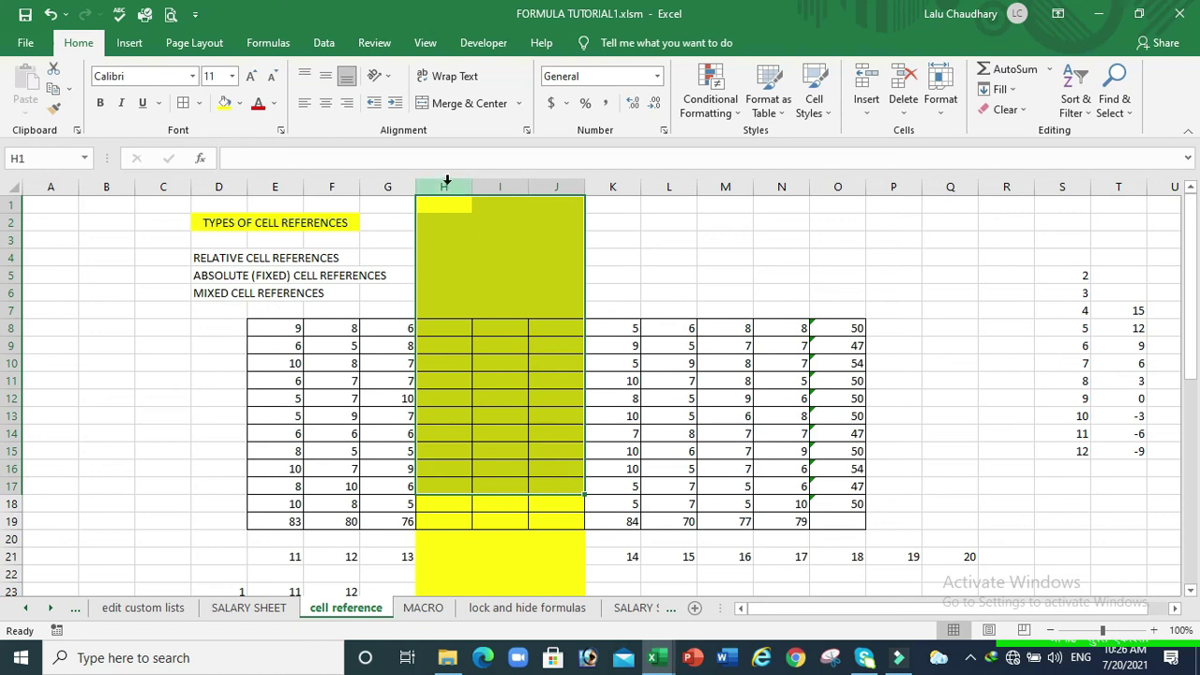
drag(447, 180, 562, 177)
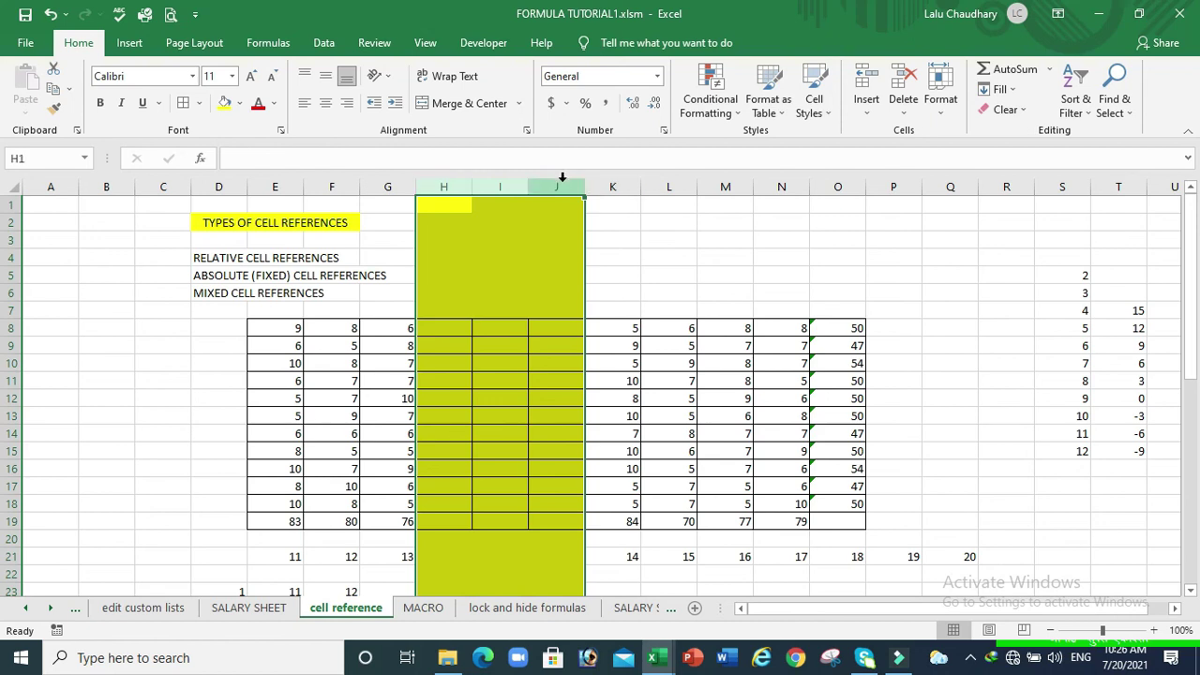
right_click(563, 178)
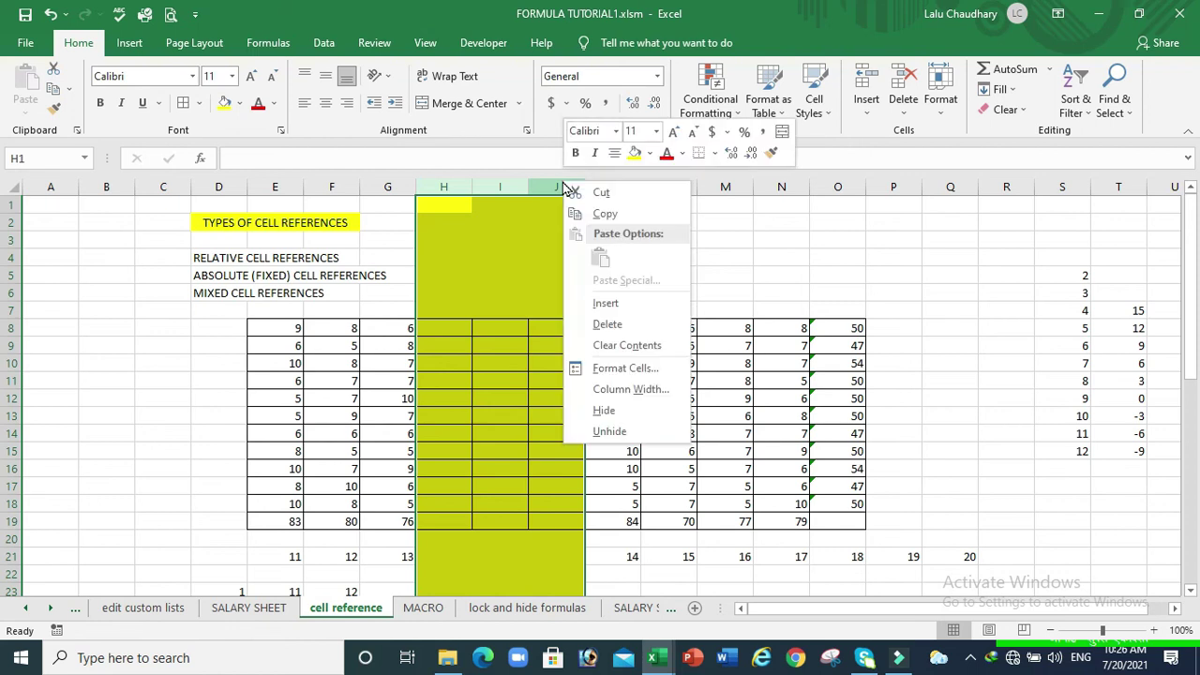
click(607, 326)
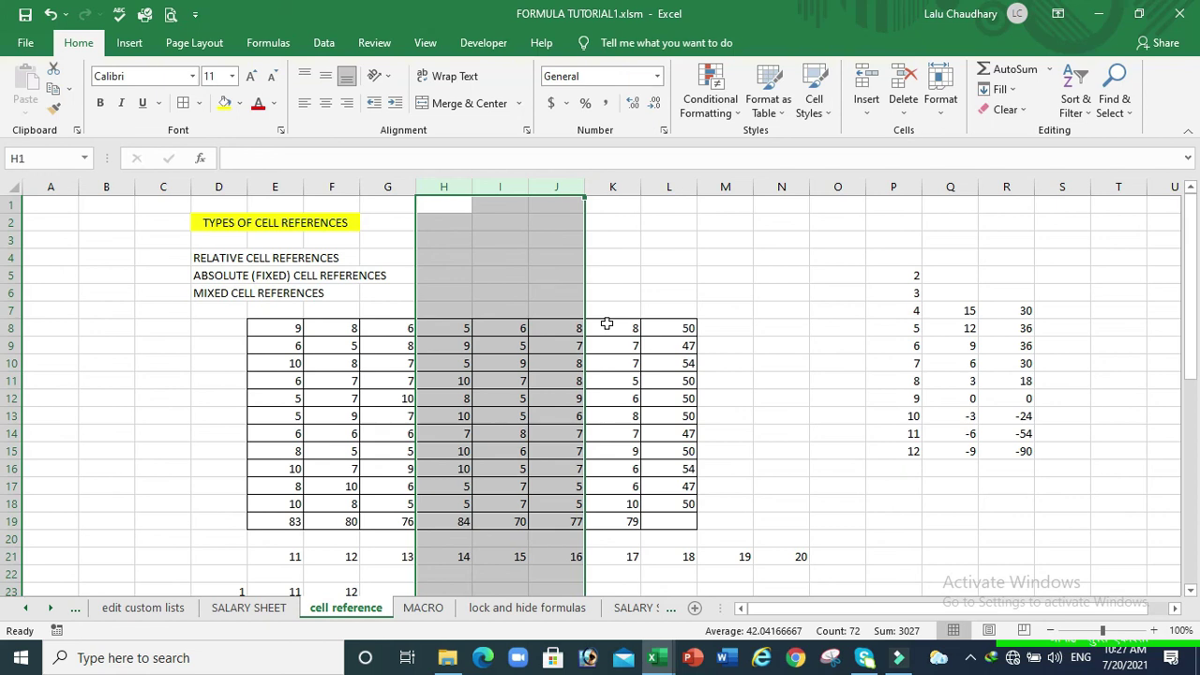
right_click(502, 186)
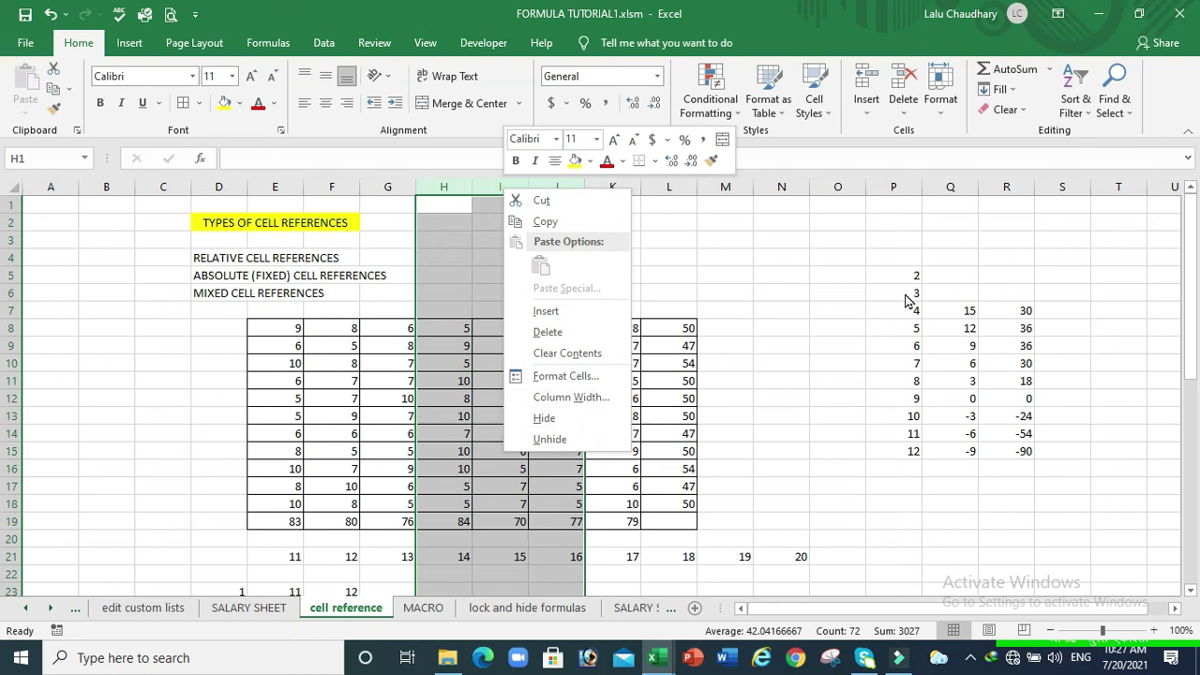
click(793, 319)
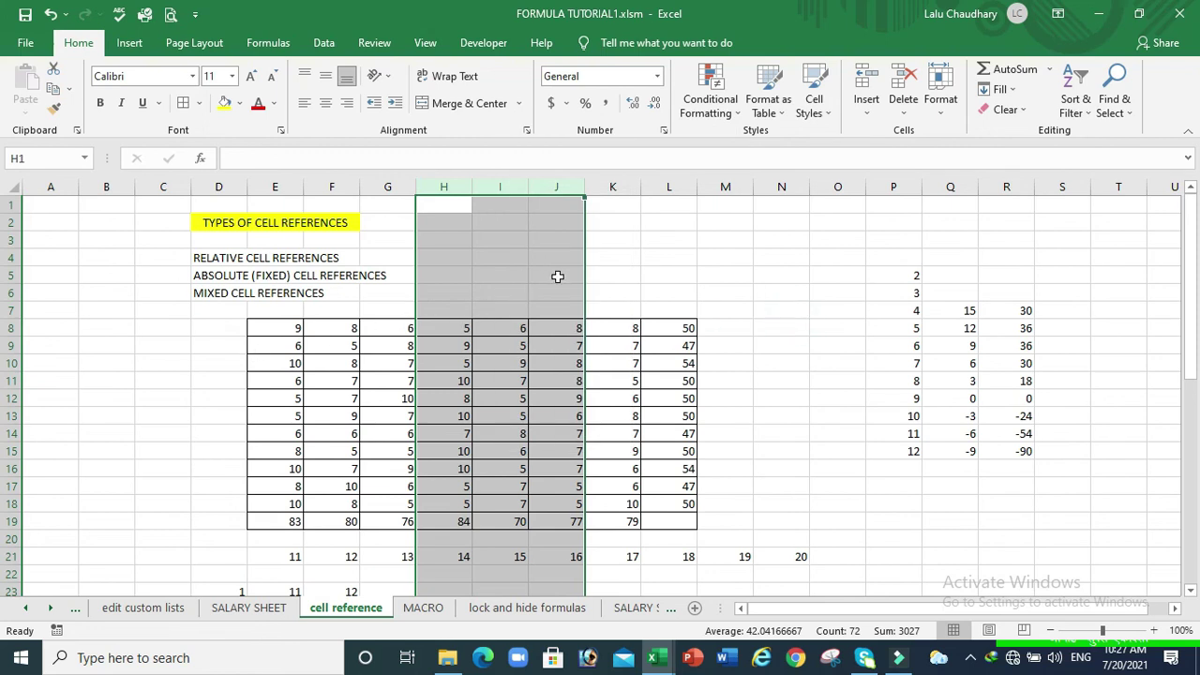
click(661, 249)
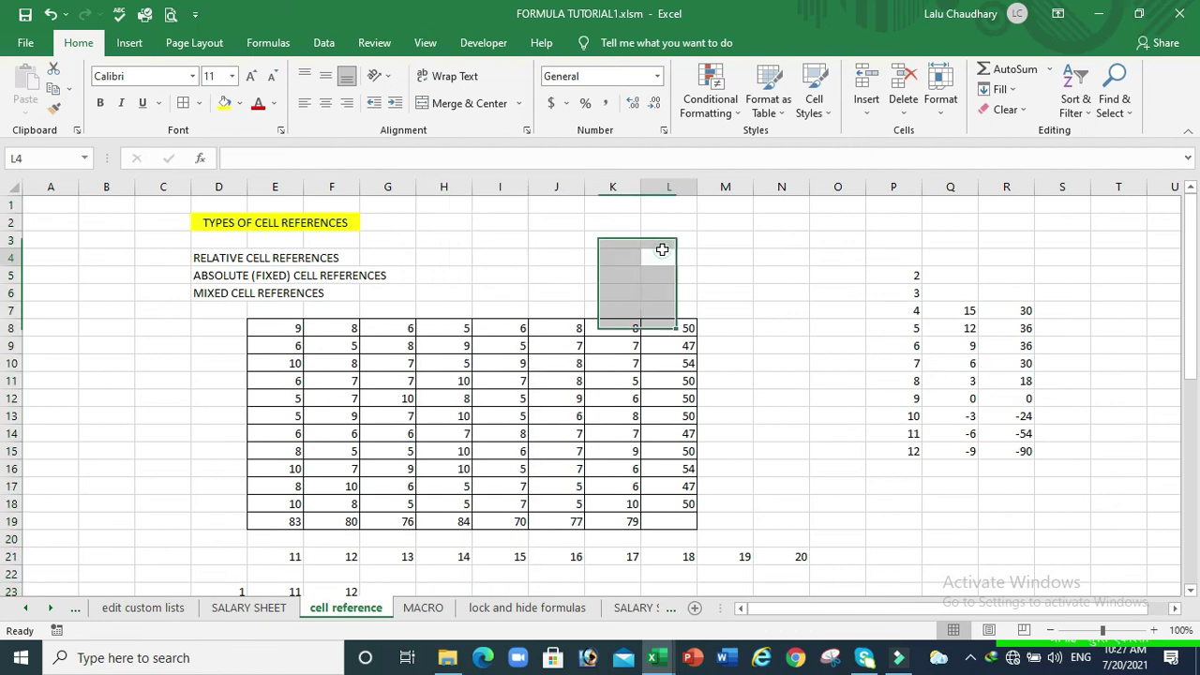
- Hide columns H to J of the number block
drag(435, 177, 559, 185)
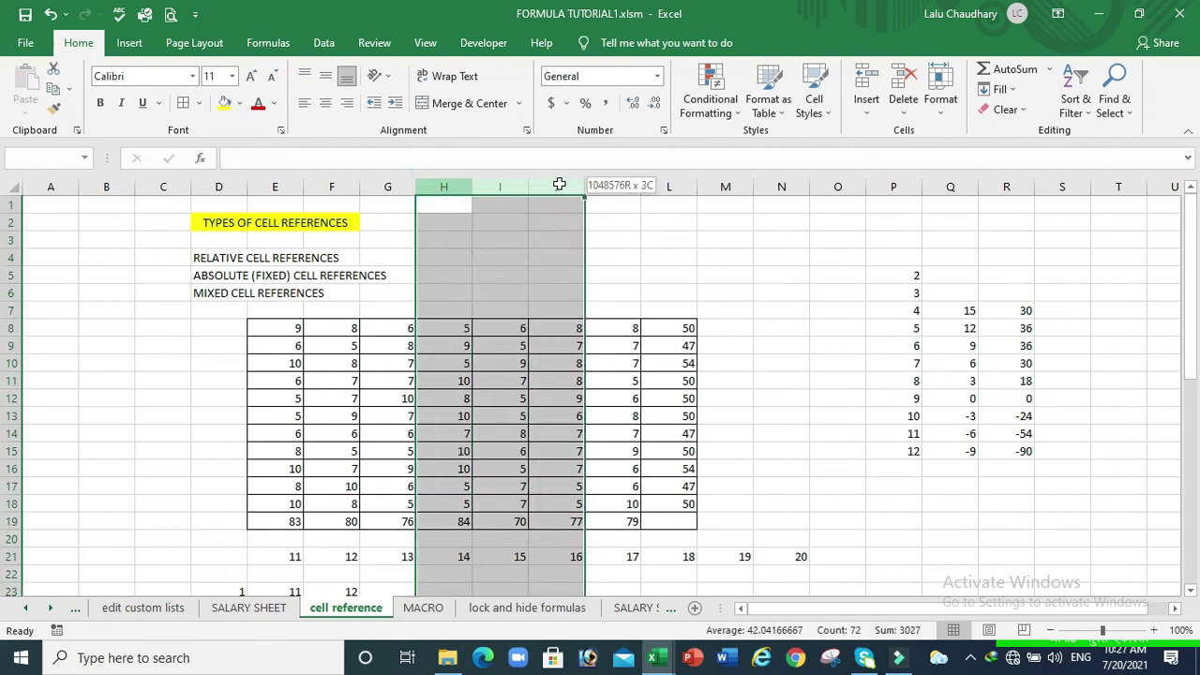
drag(558, 185, 557, 182)
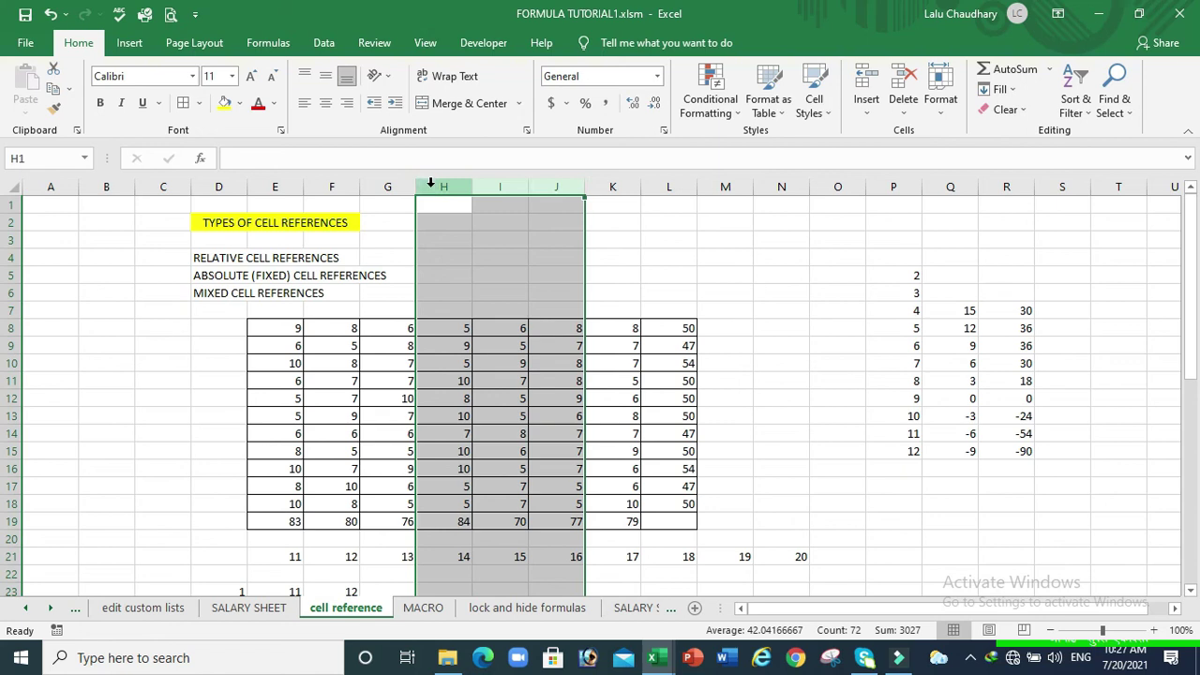
right_click(542, 186)
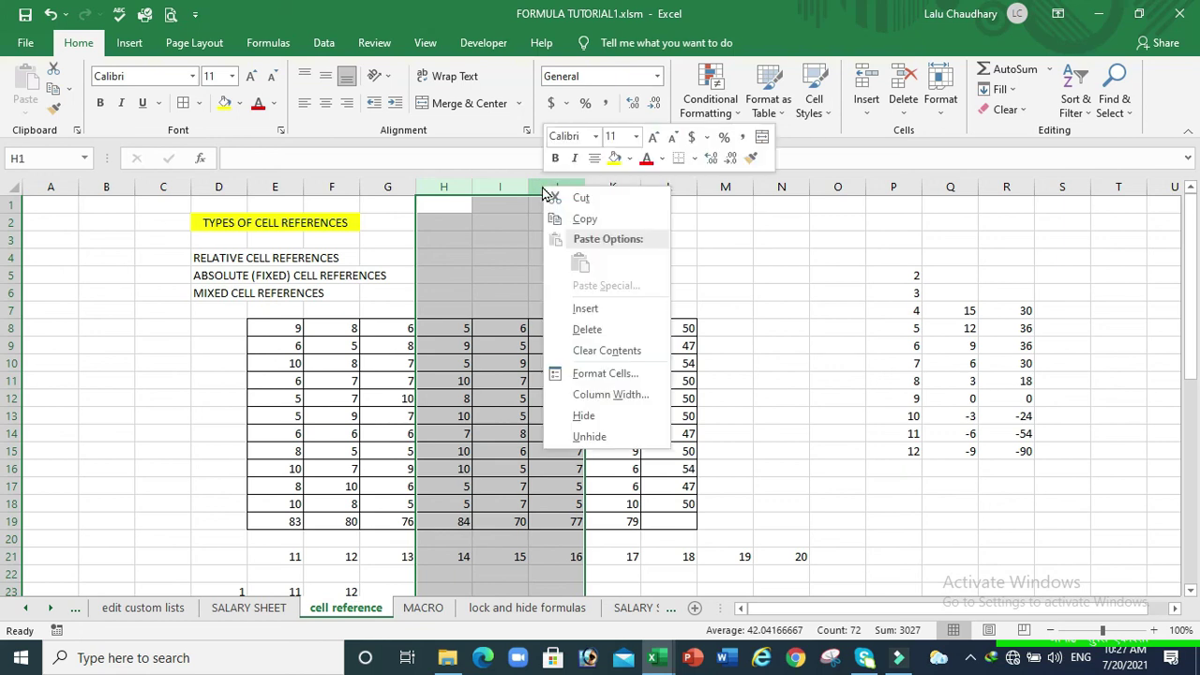
click(584, 416)
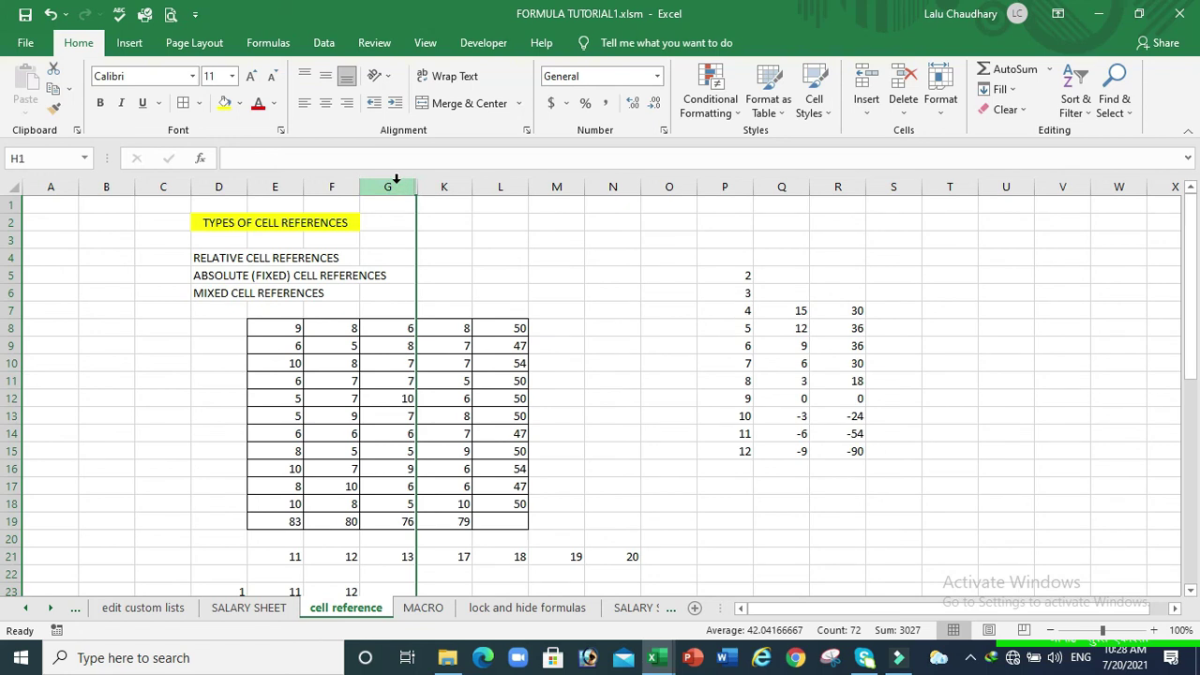
- Unhide the hidden columns between G and K and deselect them
drag(396, 178, 438, 179)
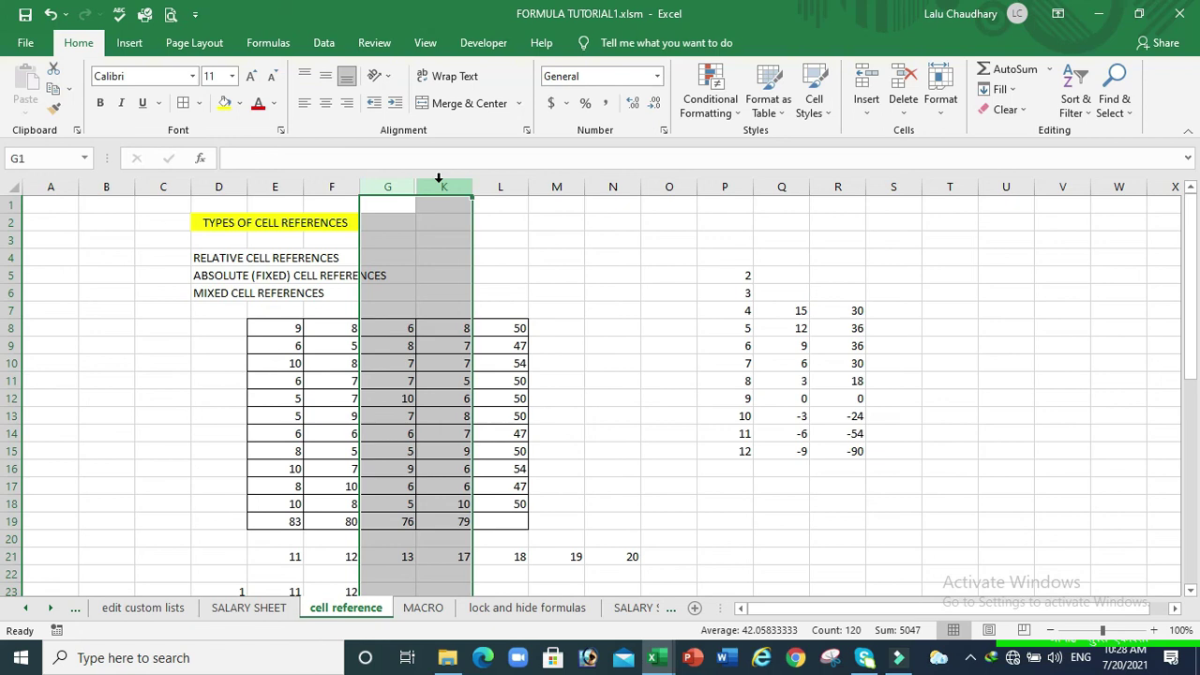
right_click(438, 179)
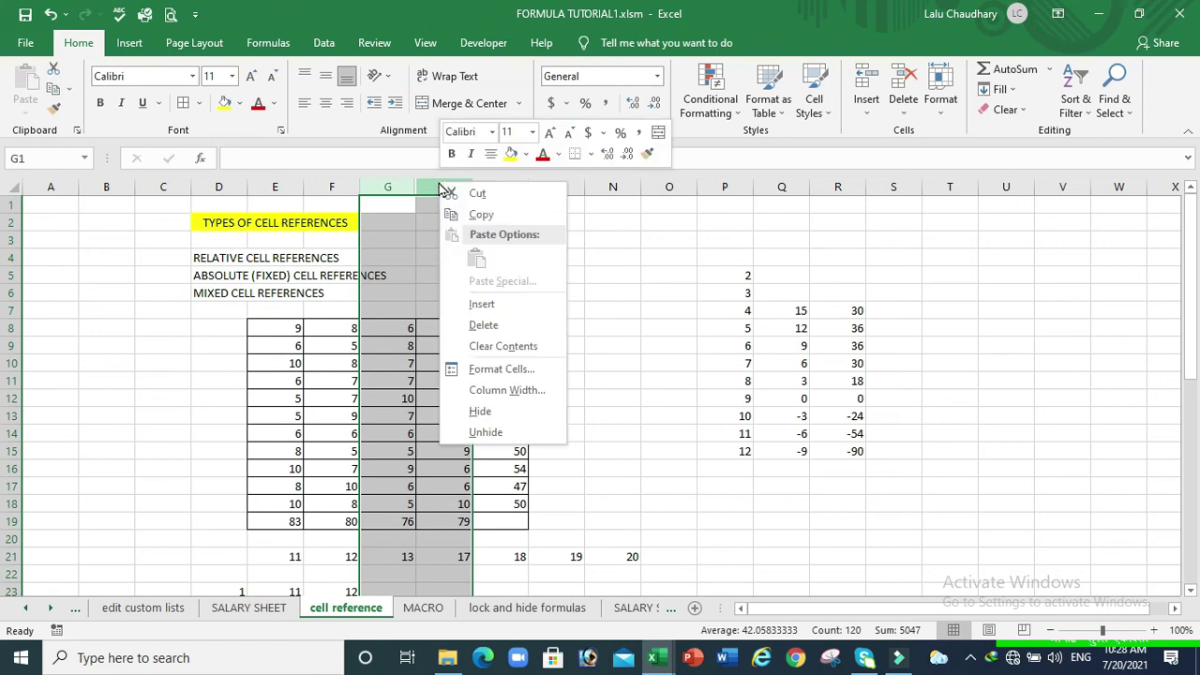
click(488, 432)
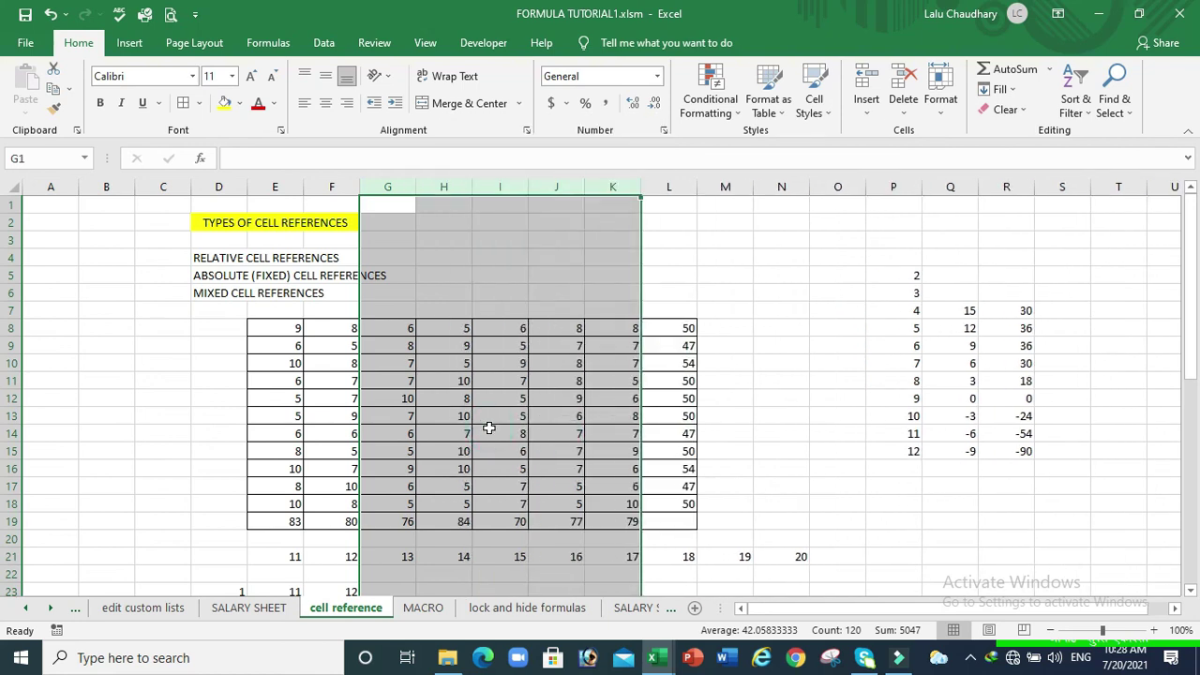
click(840, 323)
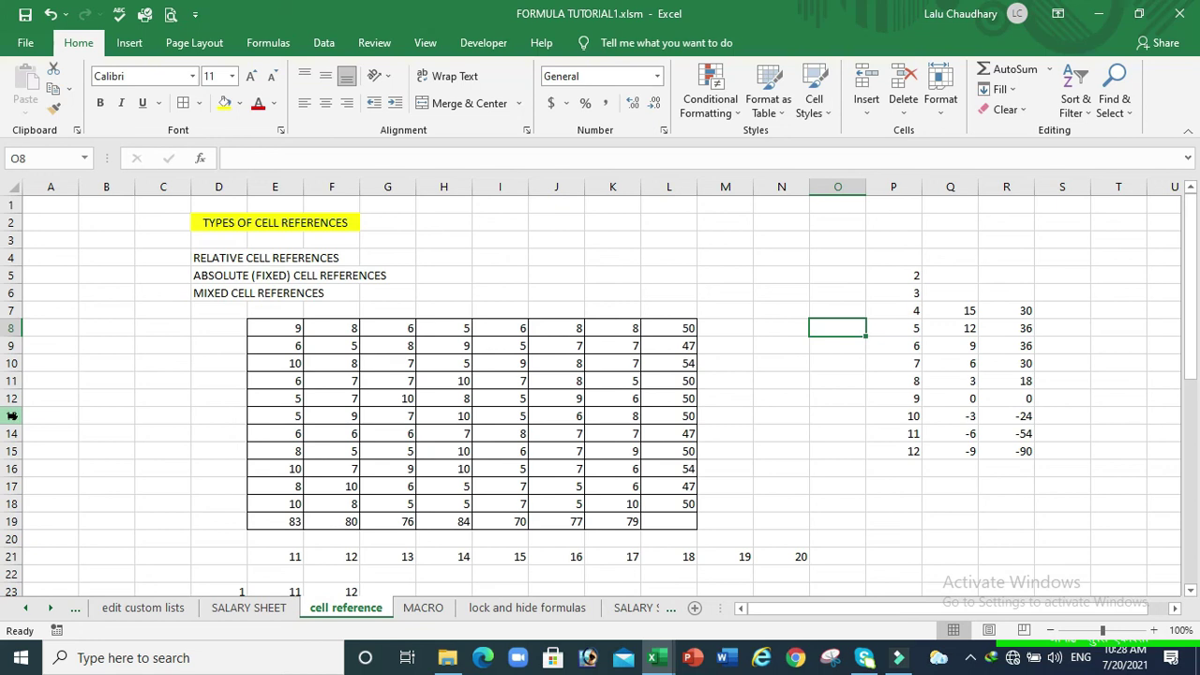
- Try a yellow fill and a light blue theme fill on the entire rows 10 to 15
drag(11, 363, 8, 445)
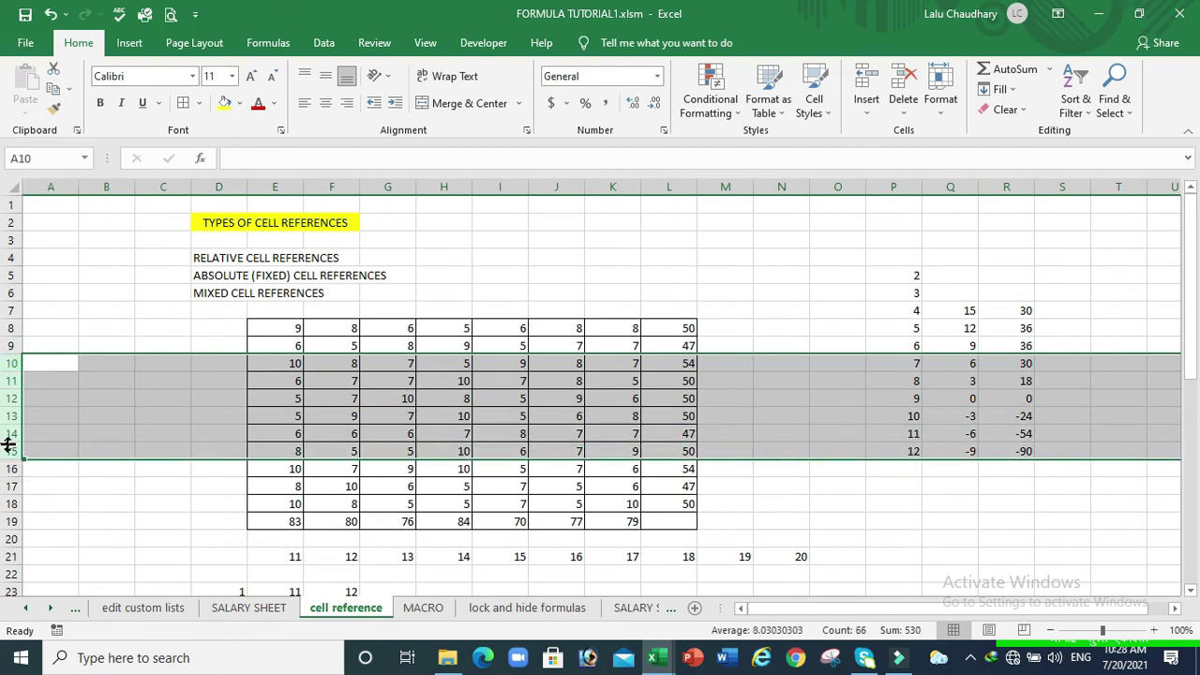
click(223, 104)
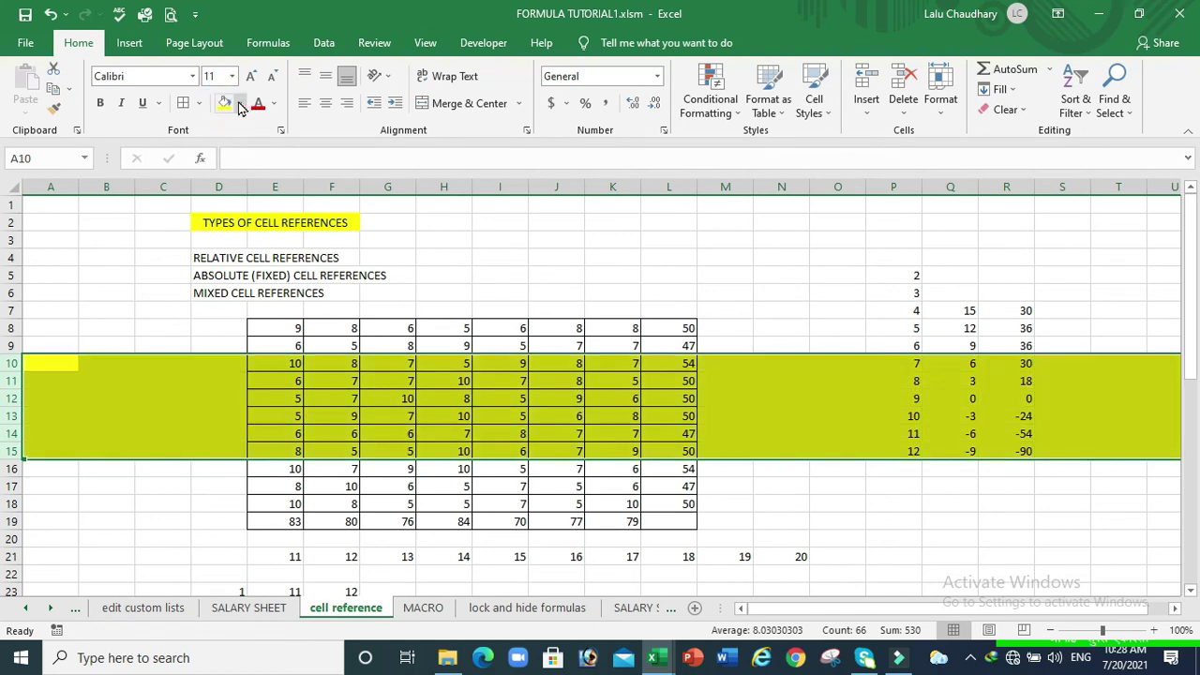
click(241, 104)
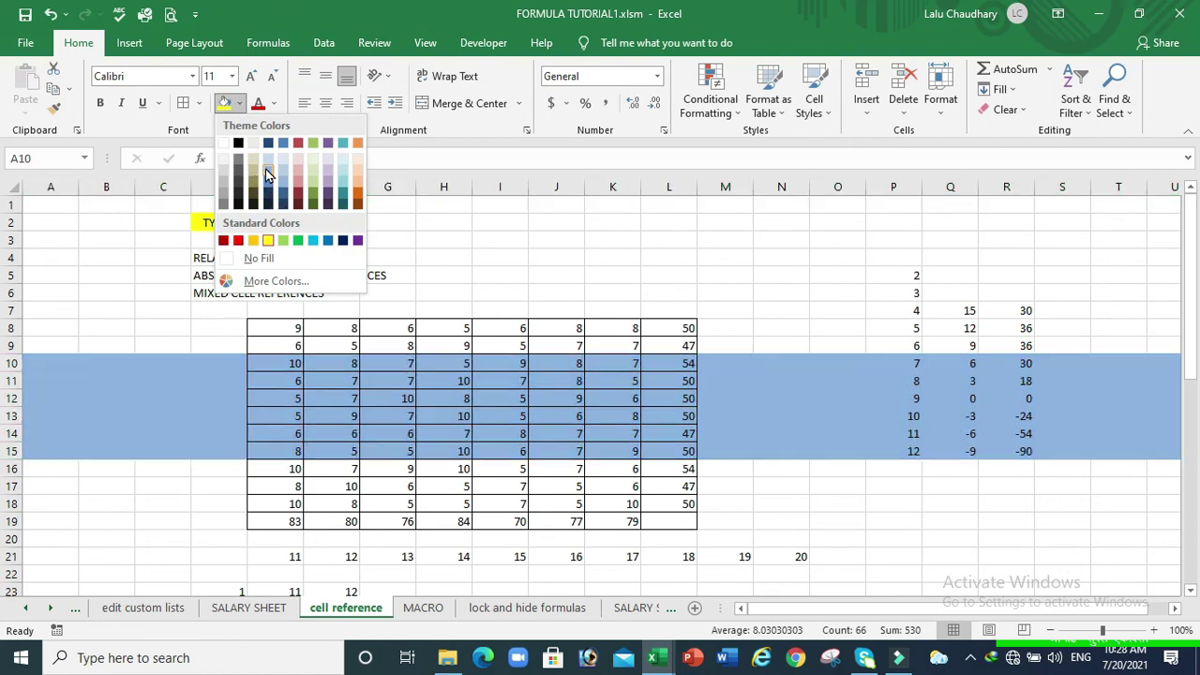
click(266, 171)
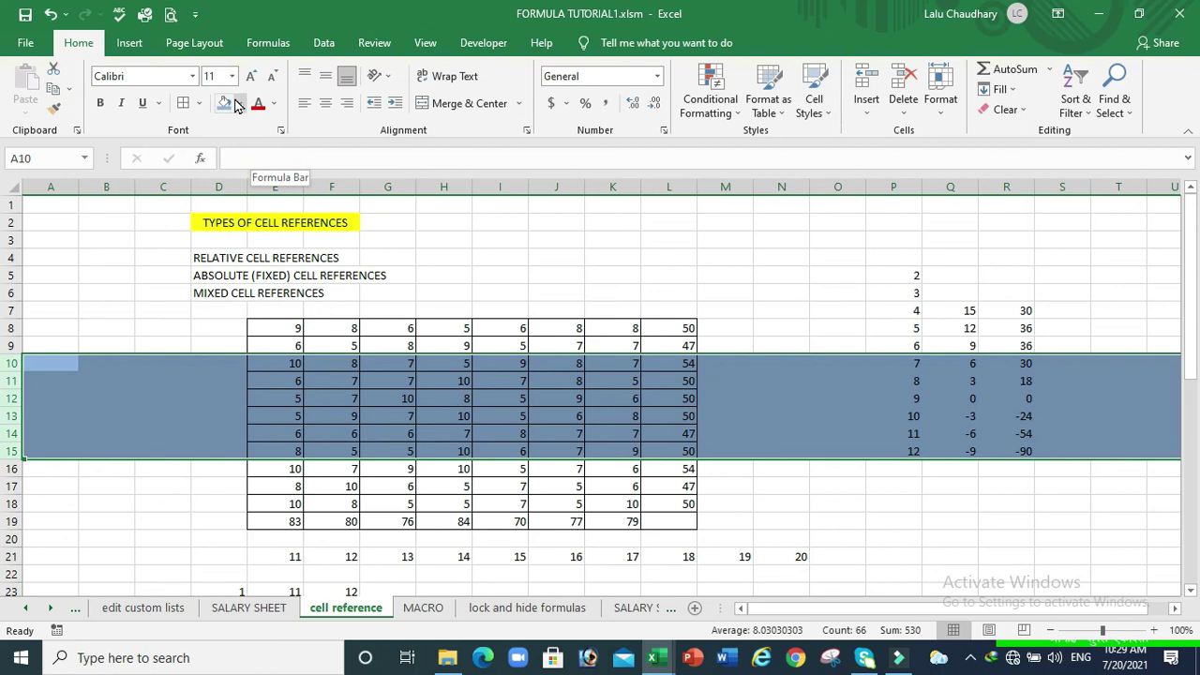
- Fill rows 10 to 15 with a light orange theme color and deselect them
click(238, 104)
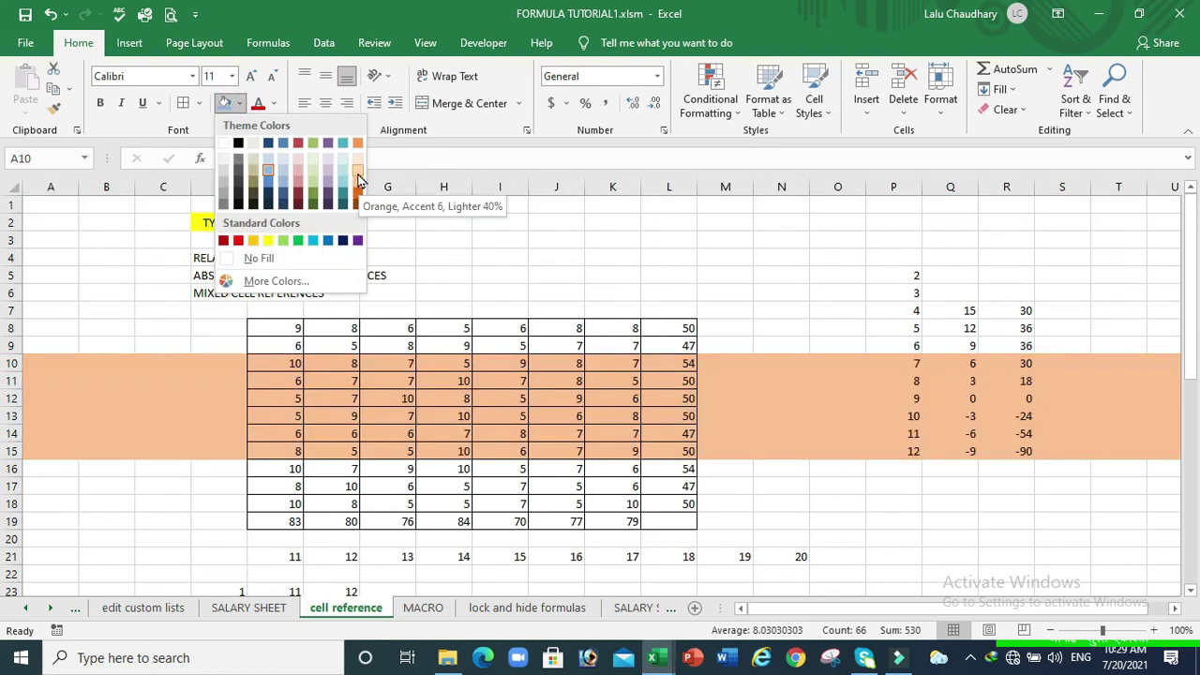
click(361, 184)
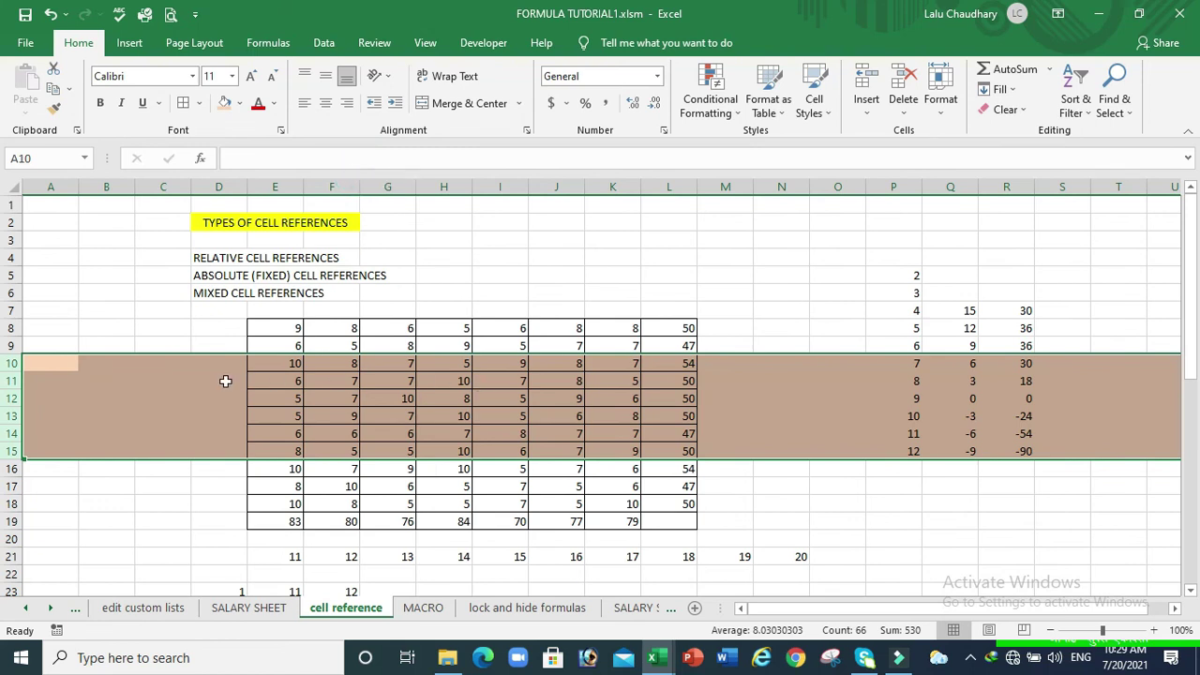
click(119, 434)
click(103, 523)
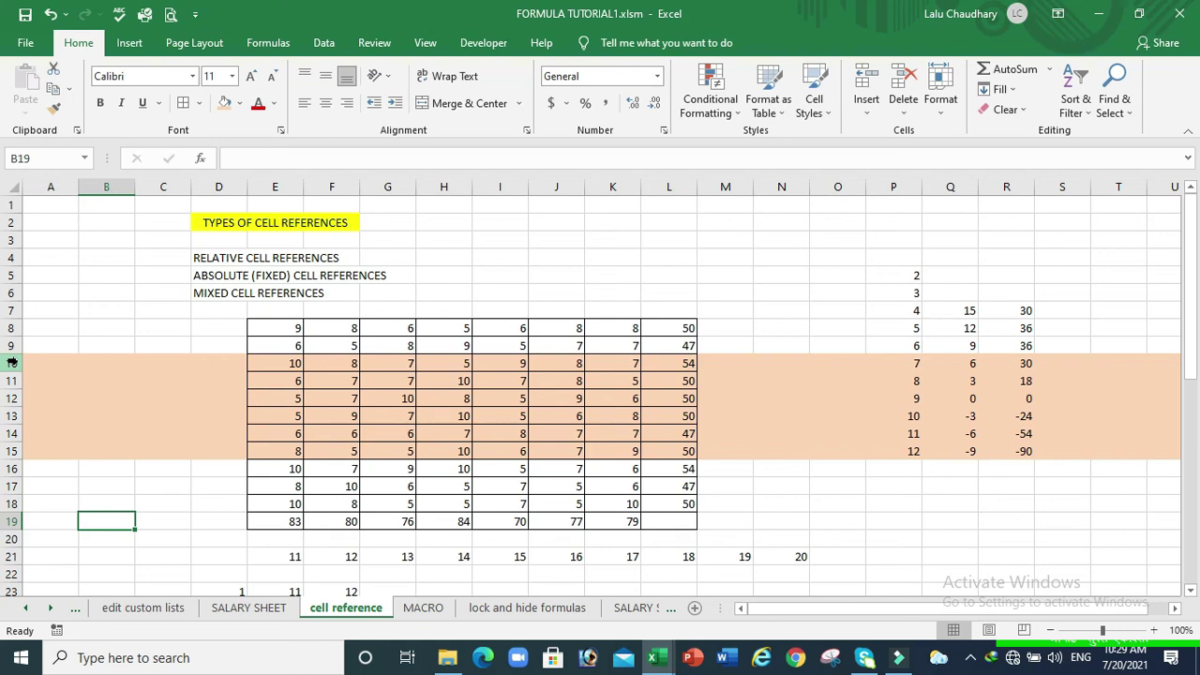
- Hide the light orange rows 10 to 15
drag(11, 362, 12, 453)
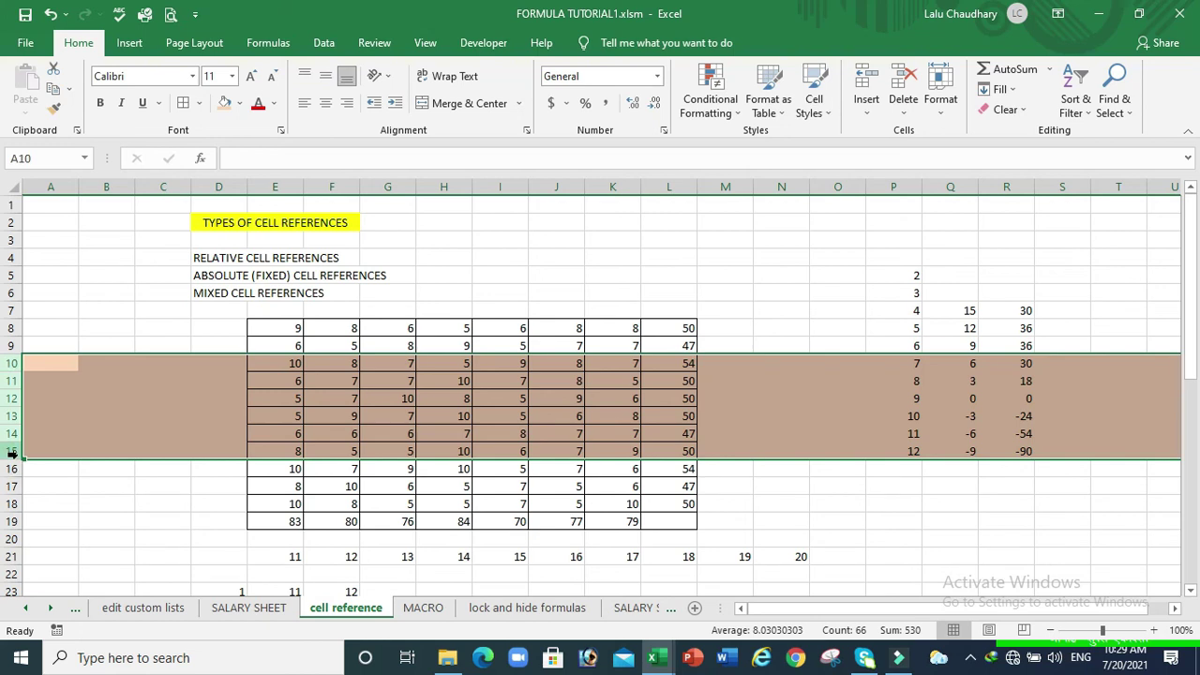
right_click(11, 452)
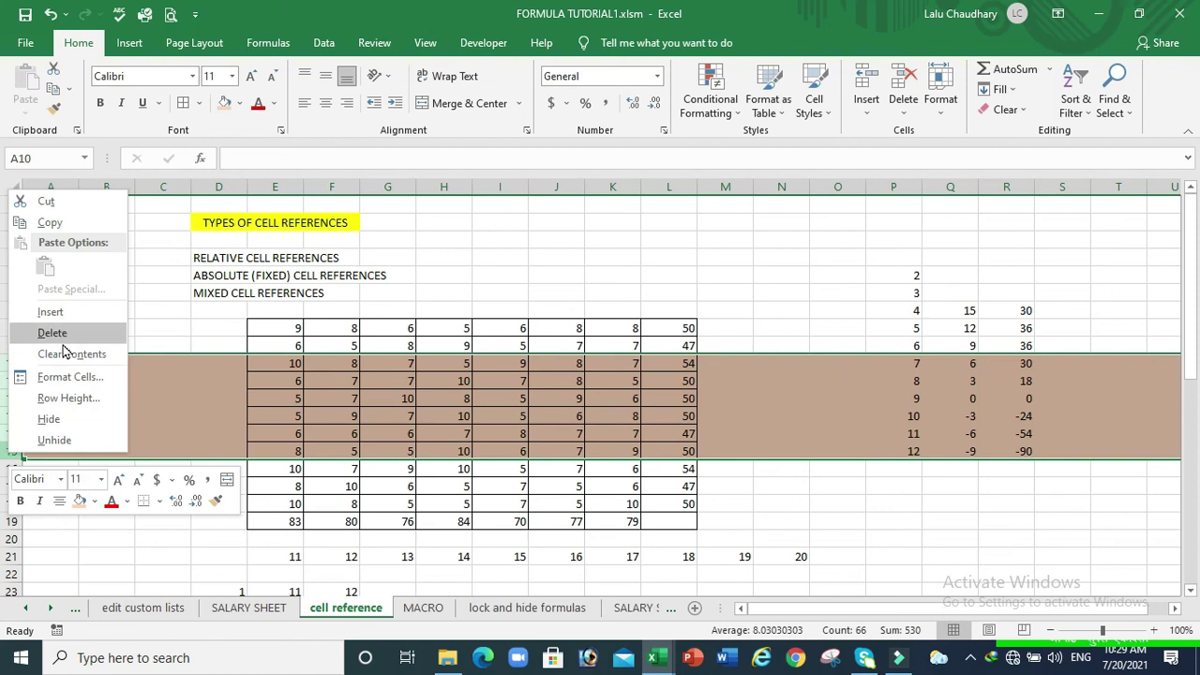
click(49, 419)
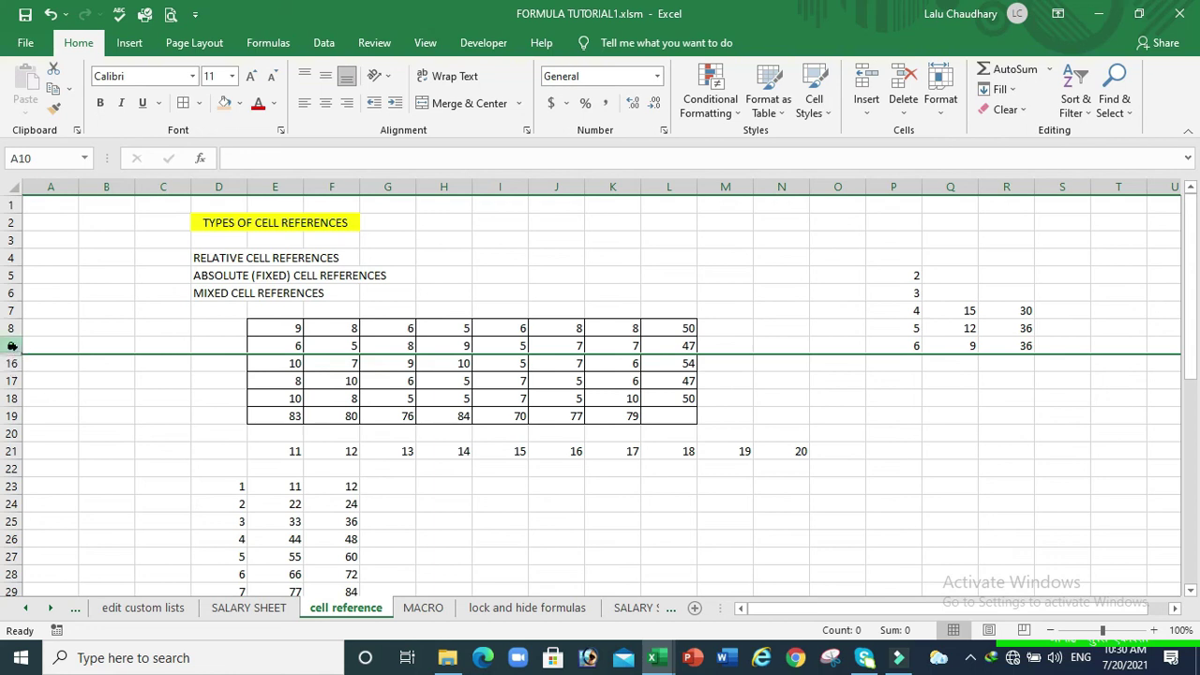
- Unhide the hidden rows between rows 9 and 16 and deselect them
drag(11, 344, 11, 361)
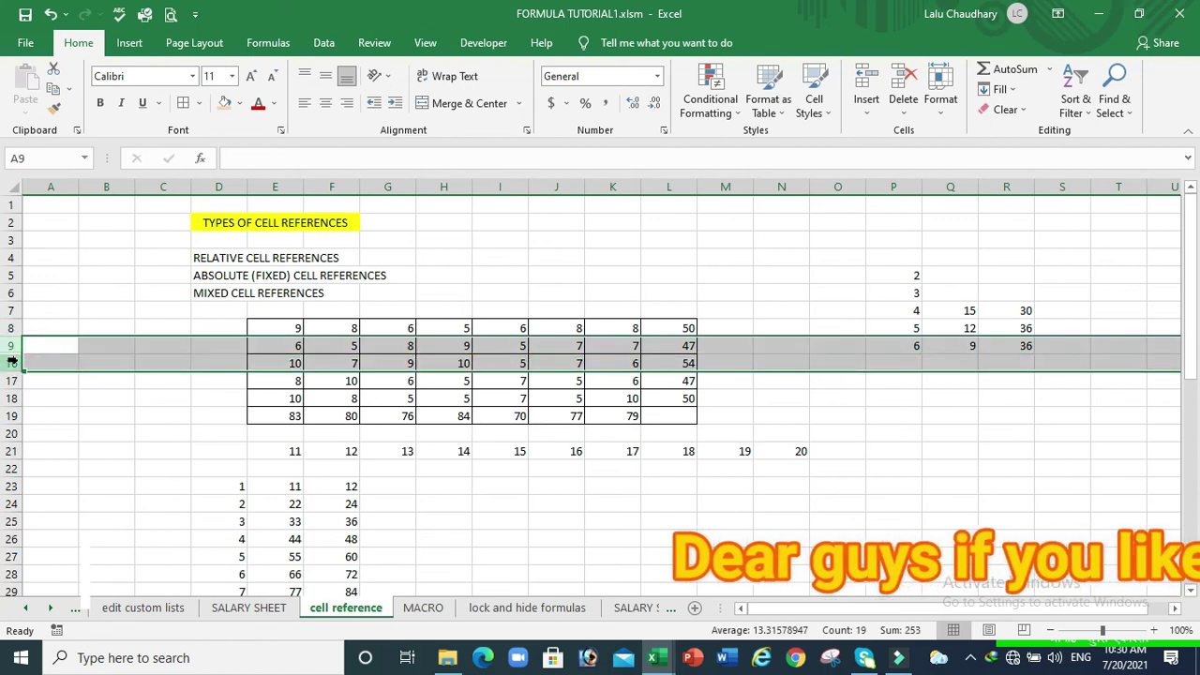
right_click(11, 361)
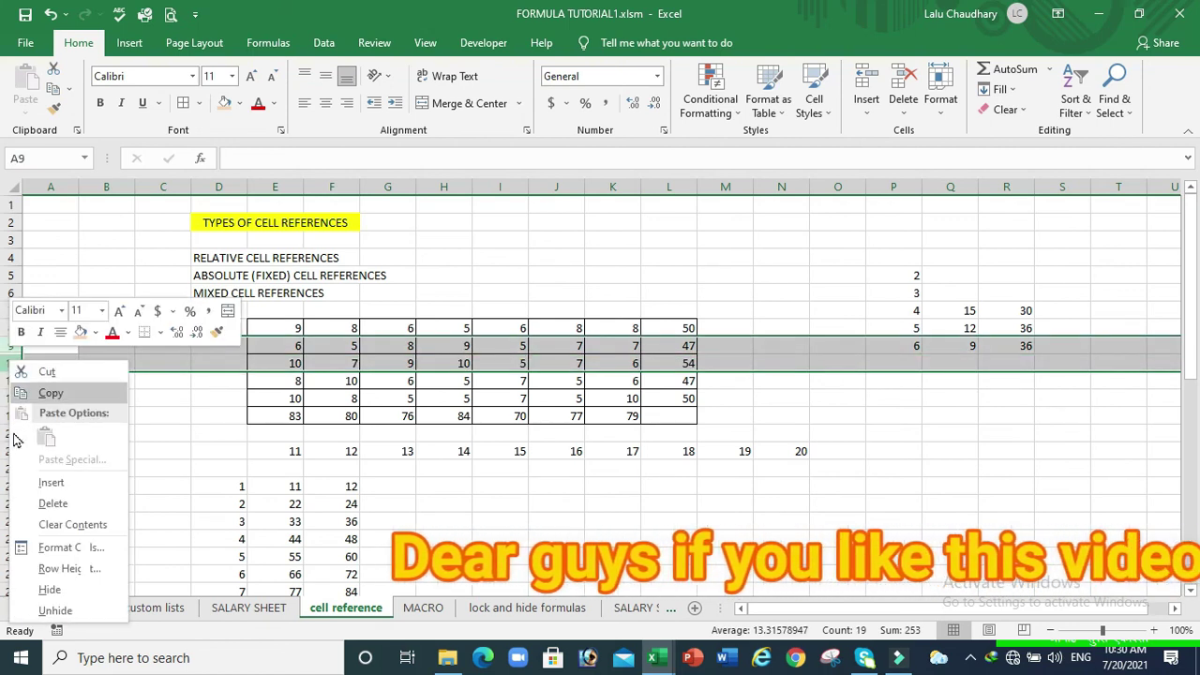
click(55, 611)
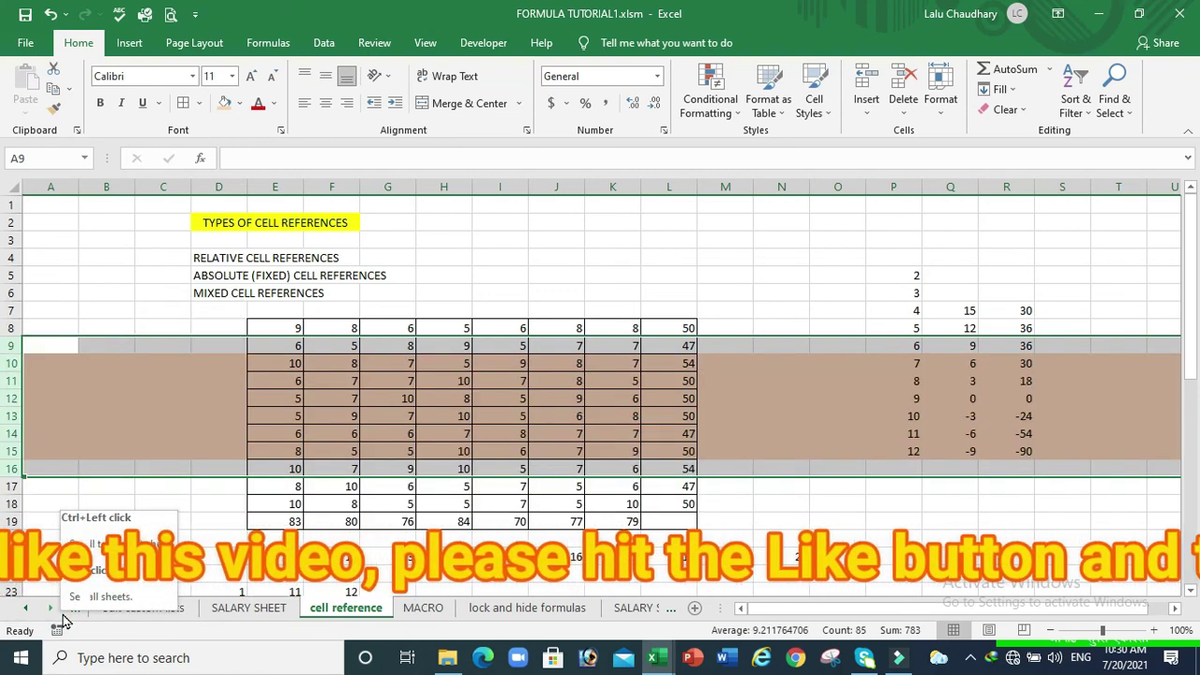
click(169, 429)
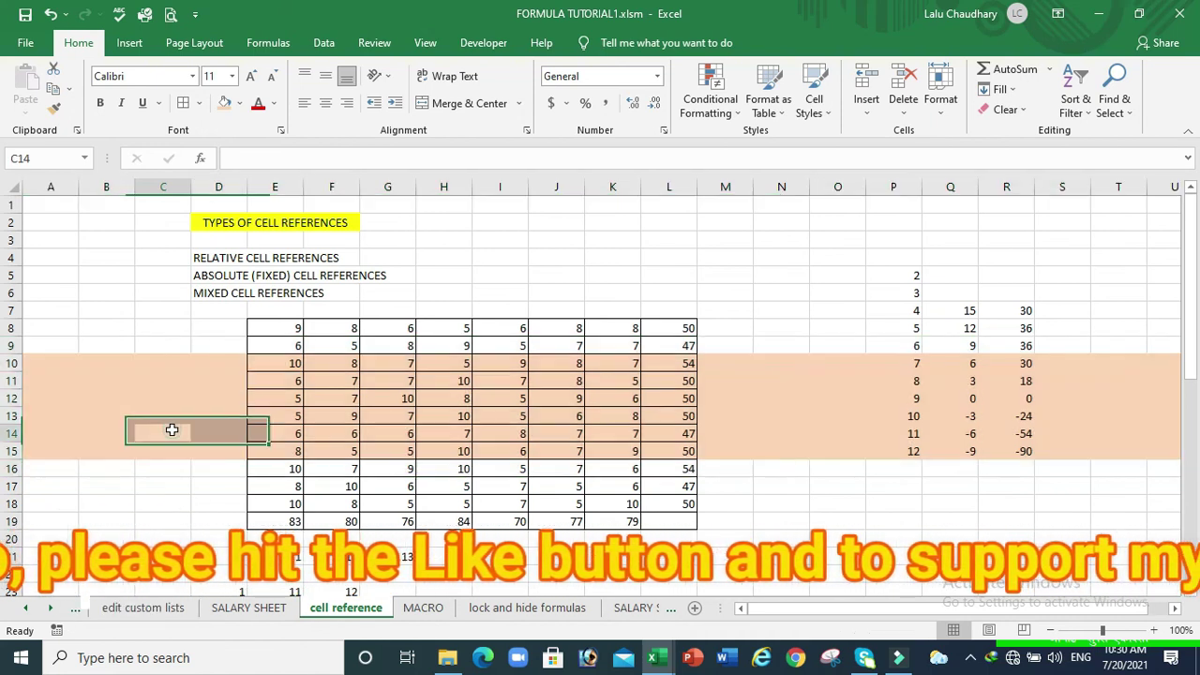
- Remove the fill color from rows 10 to 15 and deselect them
click(13, 361)
drag(13, 361, 11, 453)
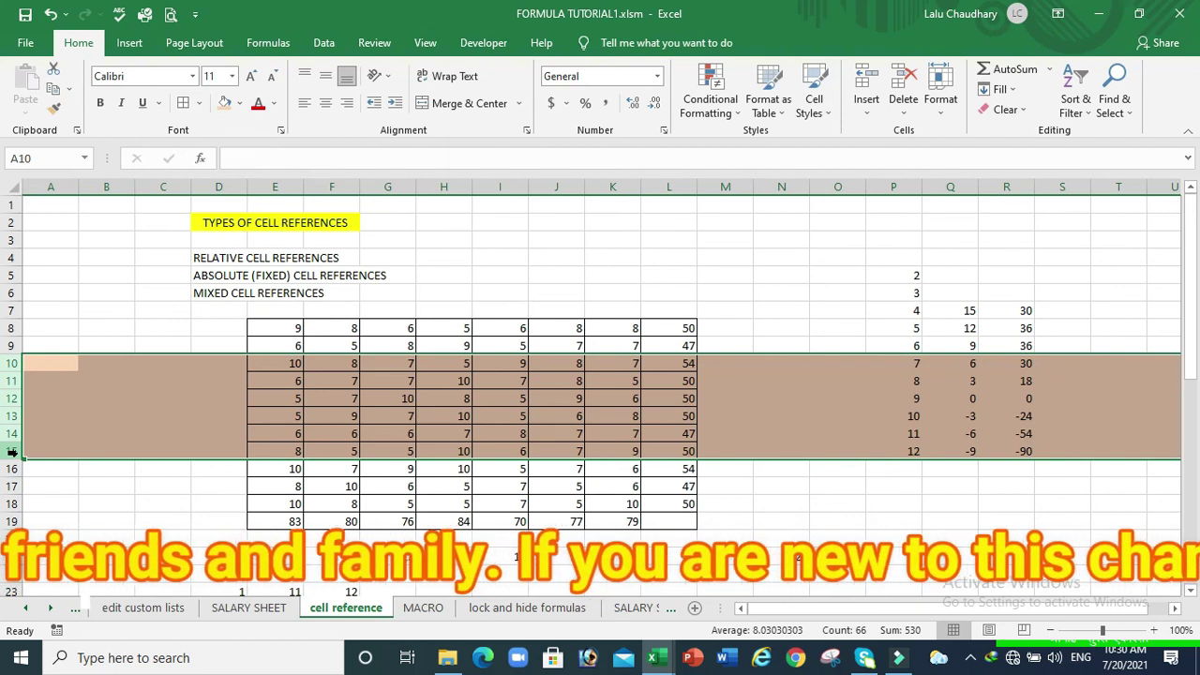
click(239, 105)
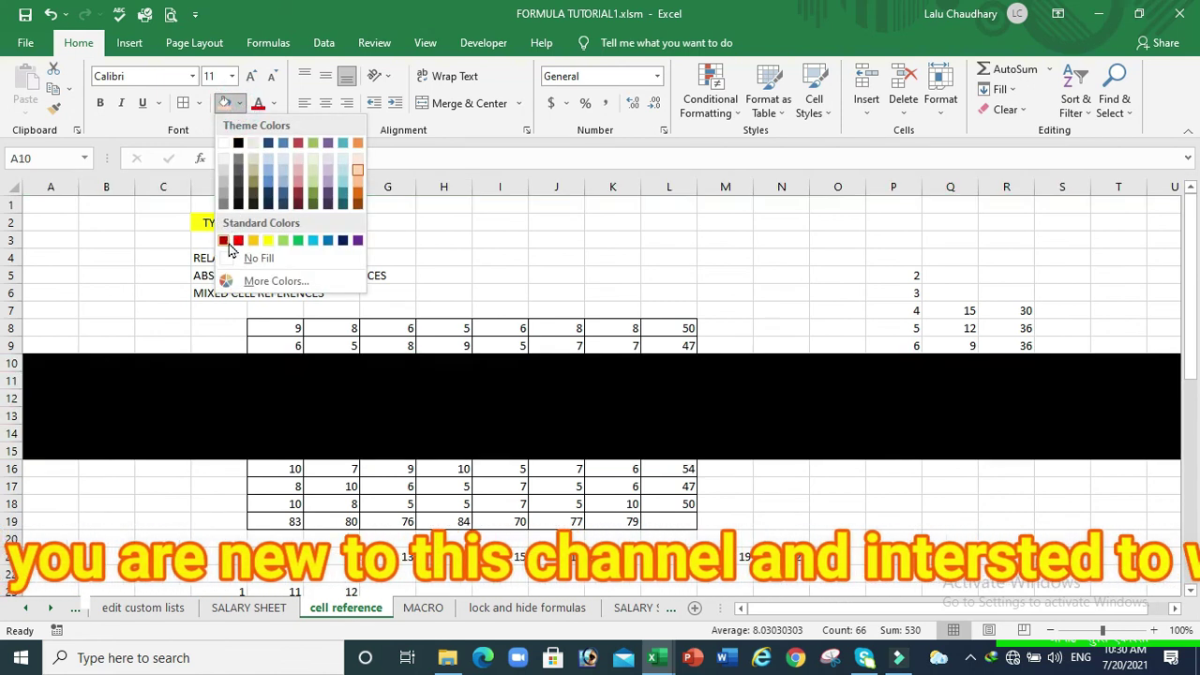
click(225, 256)
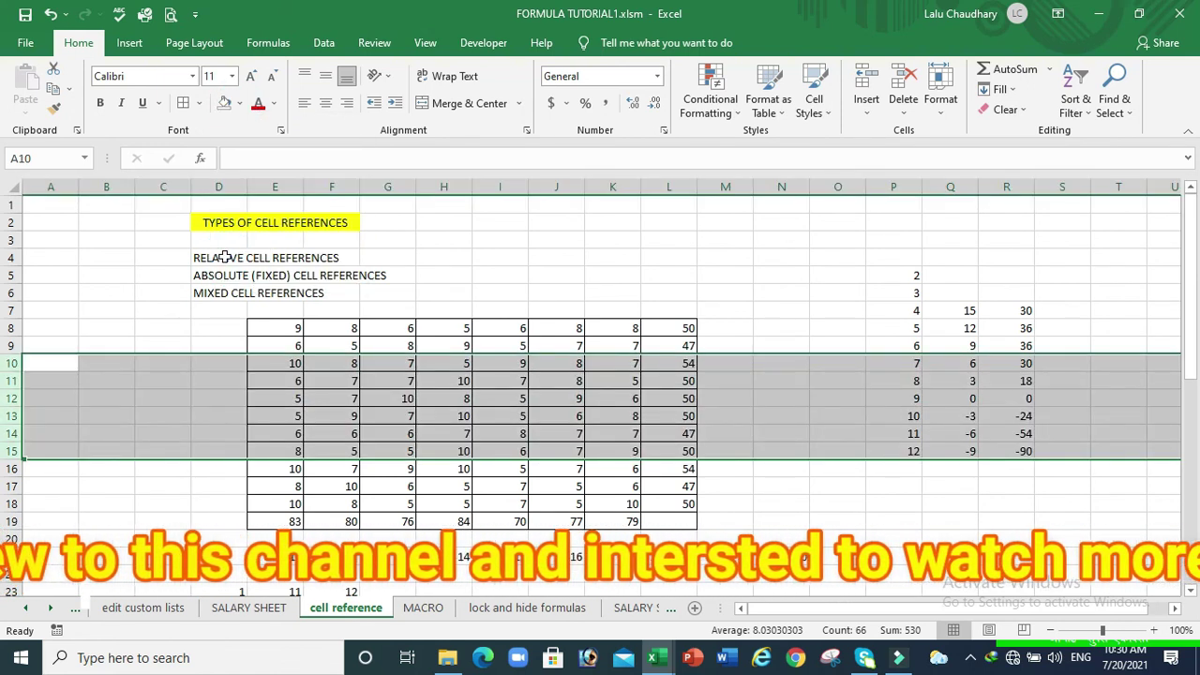
click(51, 539)
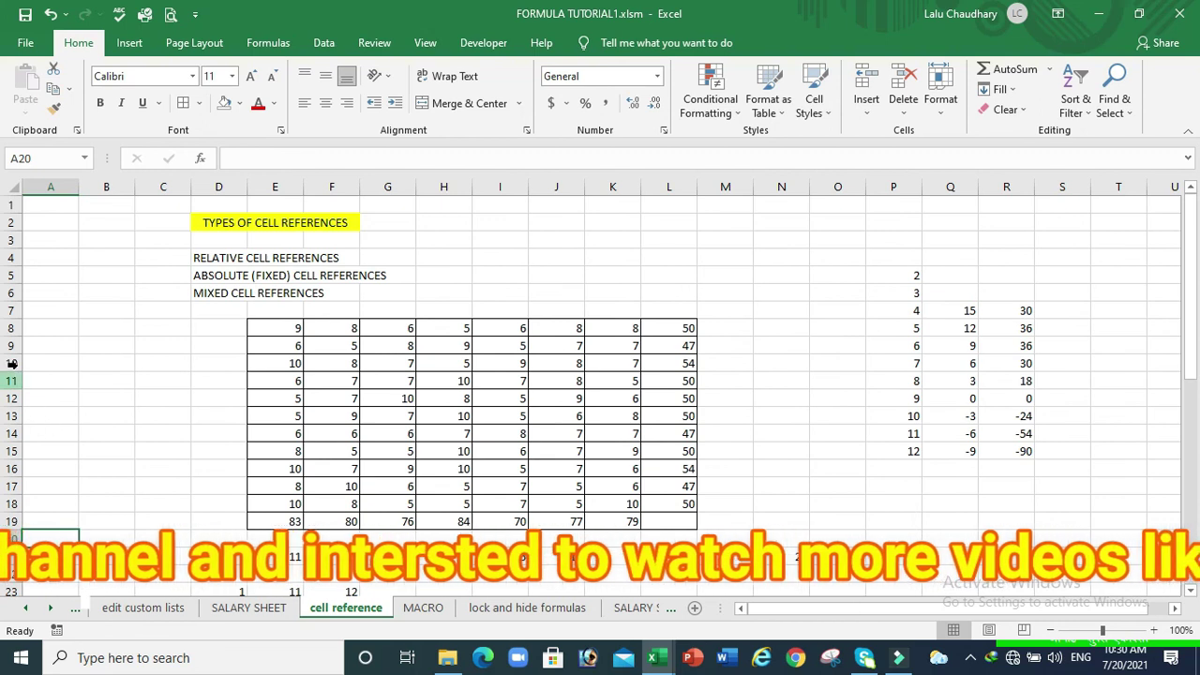
drag(11, 345, 7, 476)
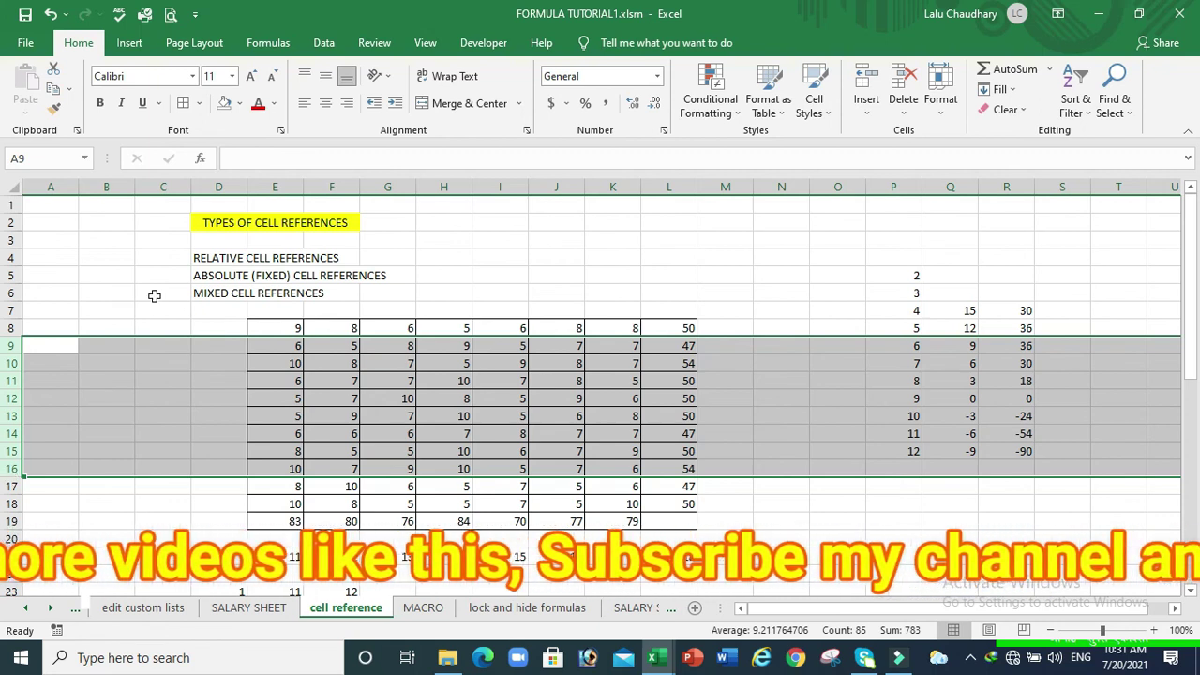
right_click(11, 398)
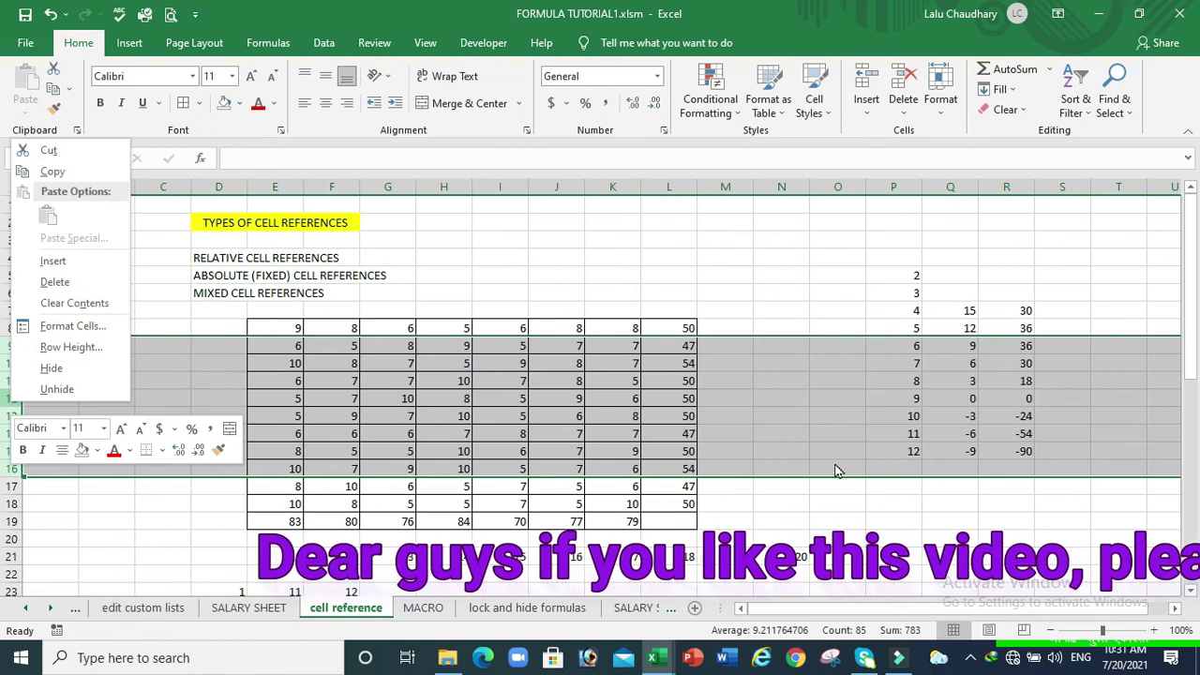
key(Escape)
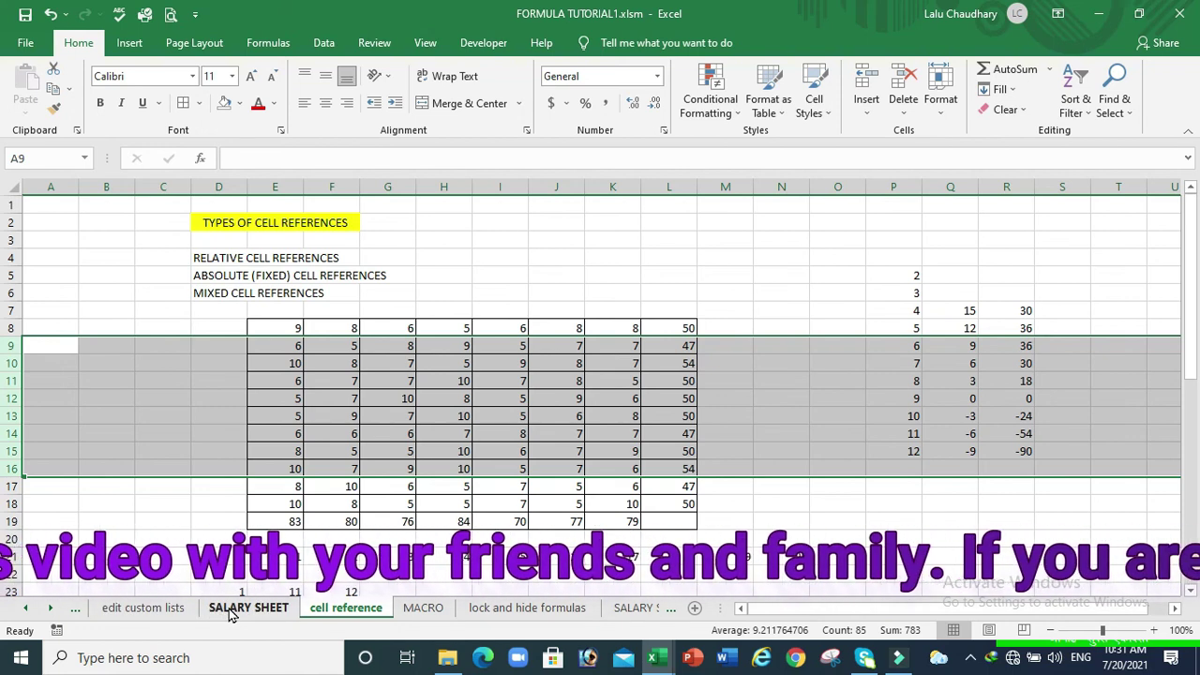
- Set the tab color of the "cell reference" sheet to the standard orange
right_click(340, 613)
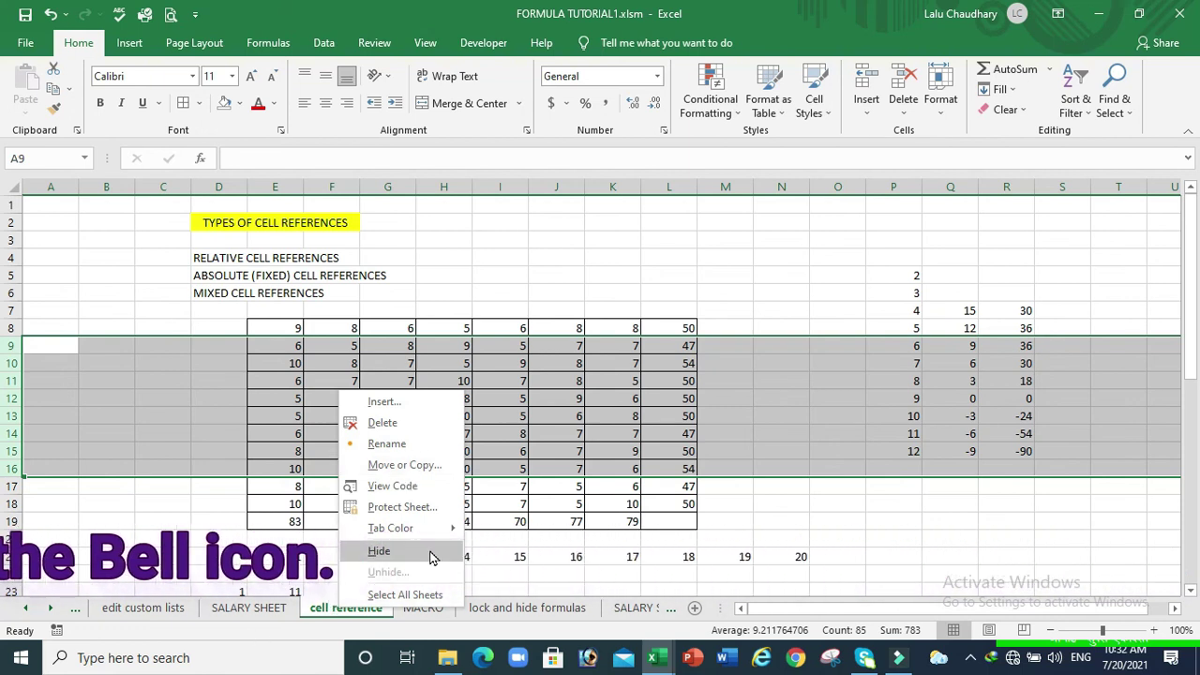
mouse_move(399, 538)
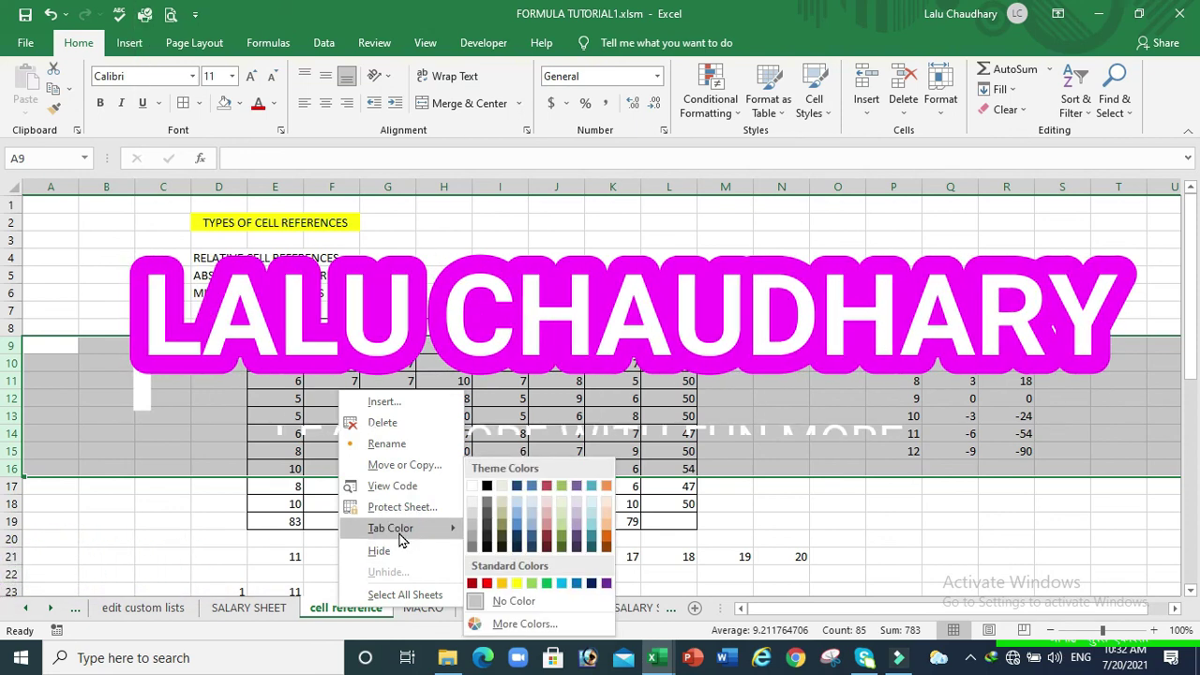
click(503, 583)
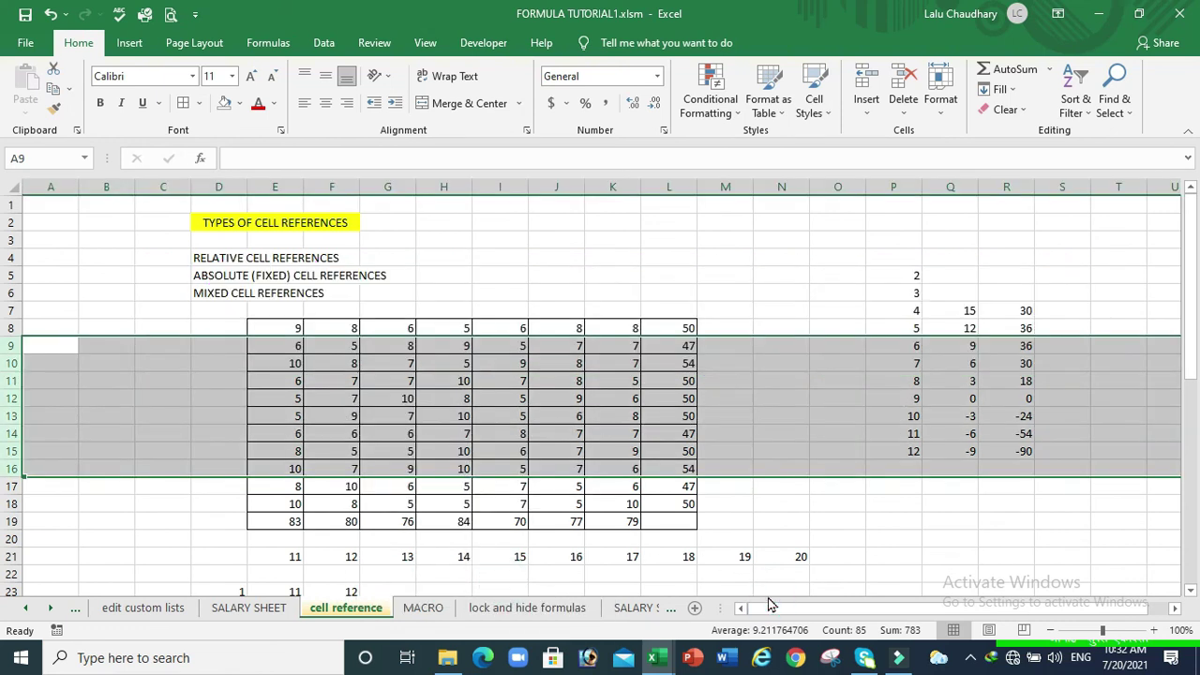
- Set the tab color of the "MACRO" sheet to the standard dark red
click(438, 613)
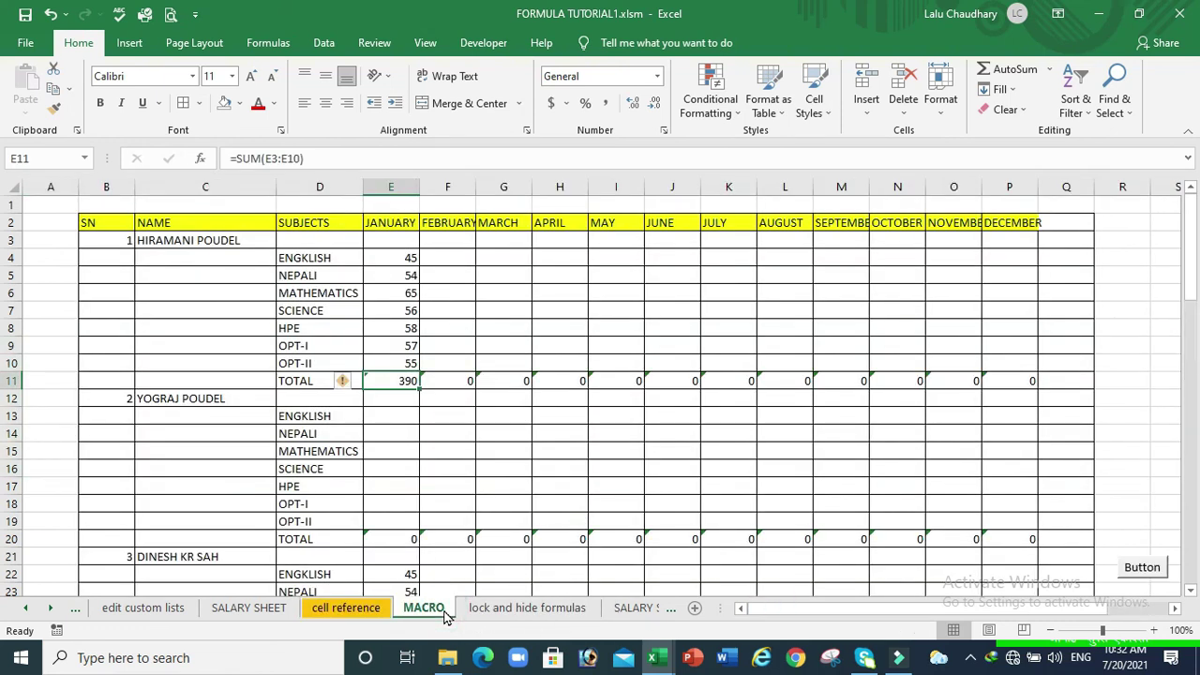
right_click(446, 615)
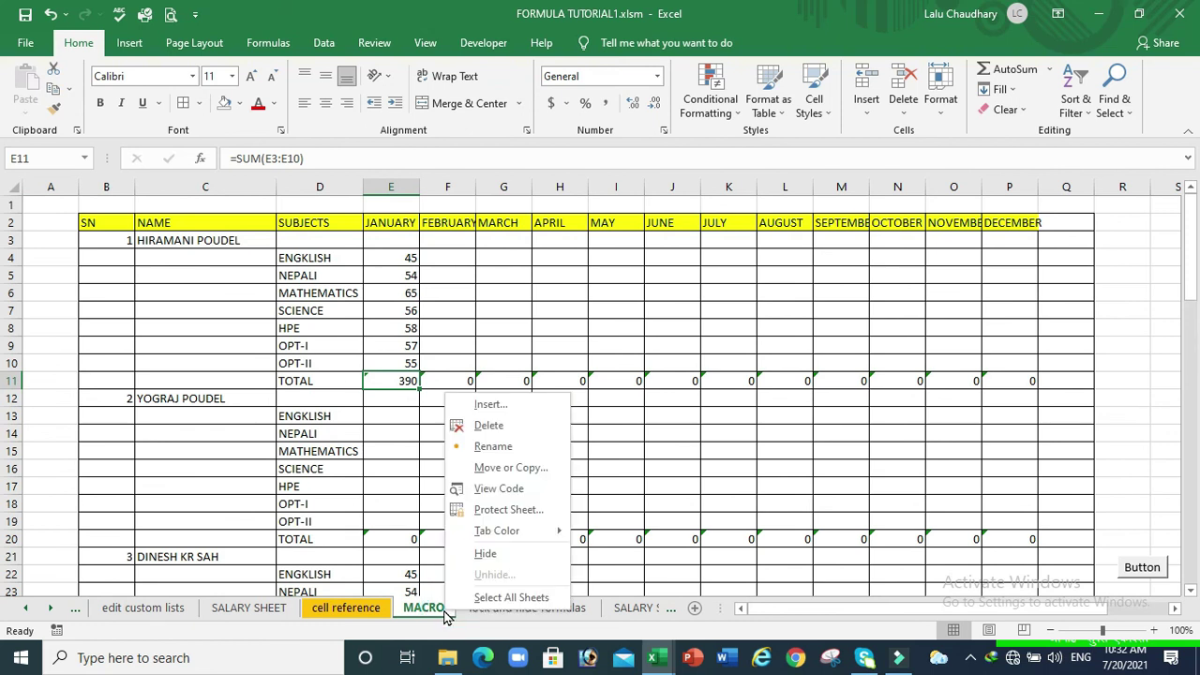
click(490, 530)
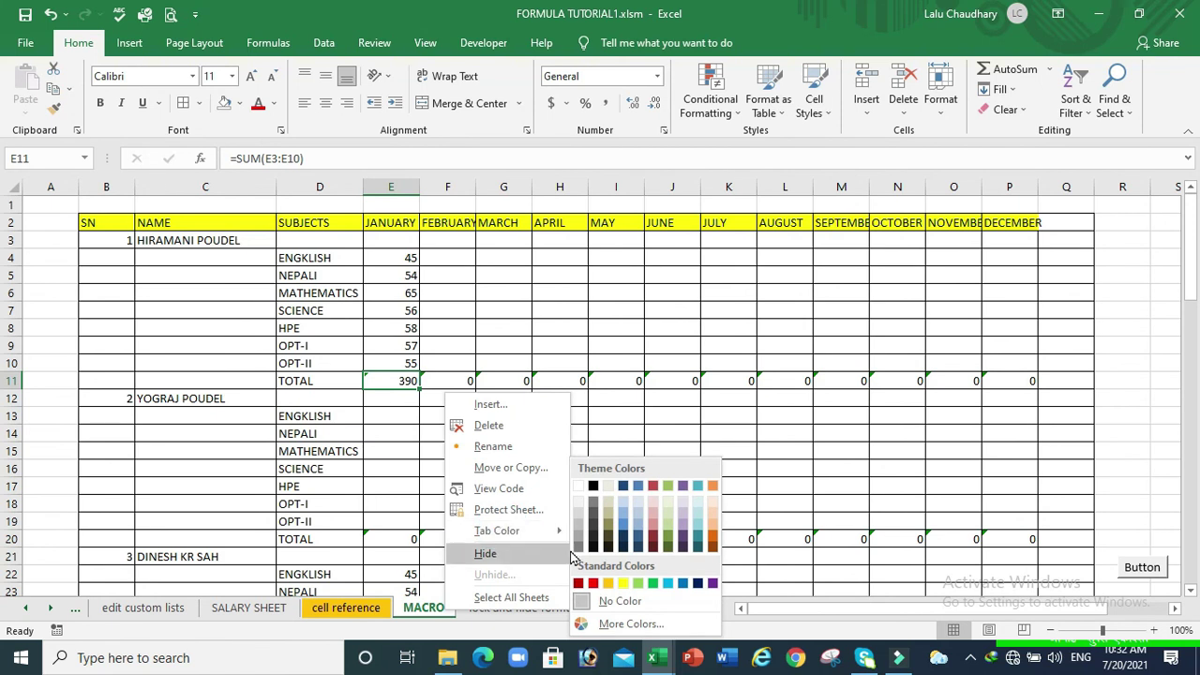
click(578, 583)
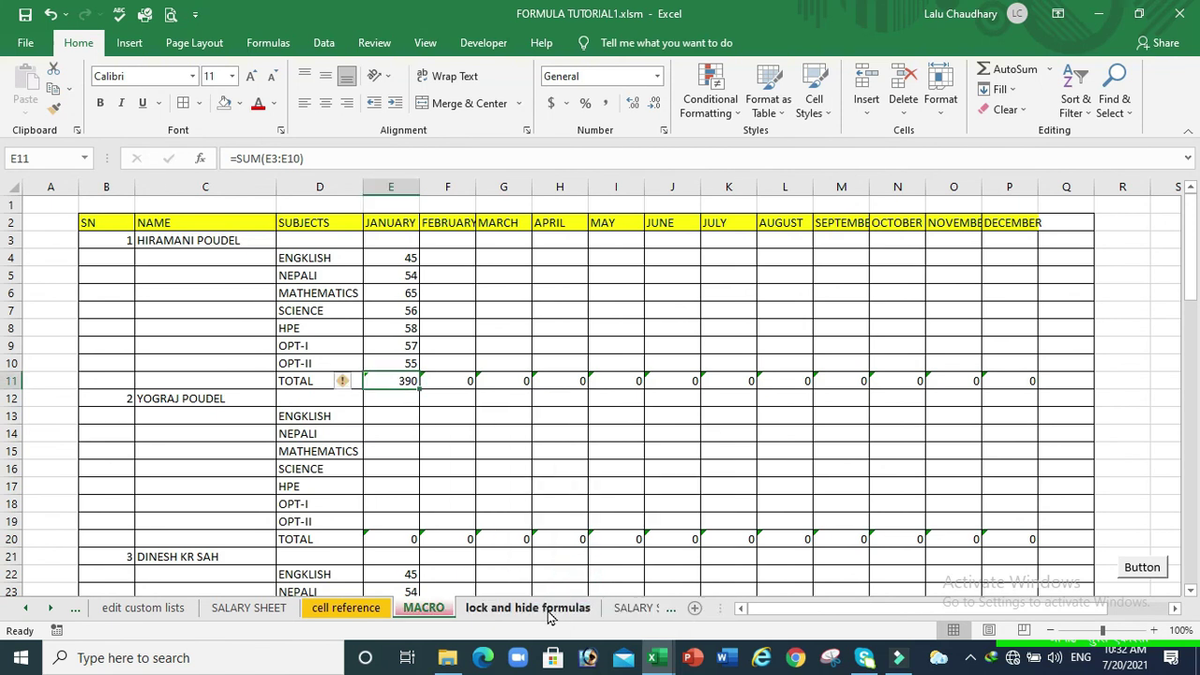
- Set the tab color of the "lock and hide formulas" sheet to a dark blue theme shade
click(550, 616)
right_click(551, 616)
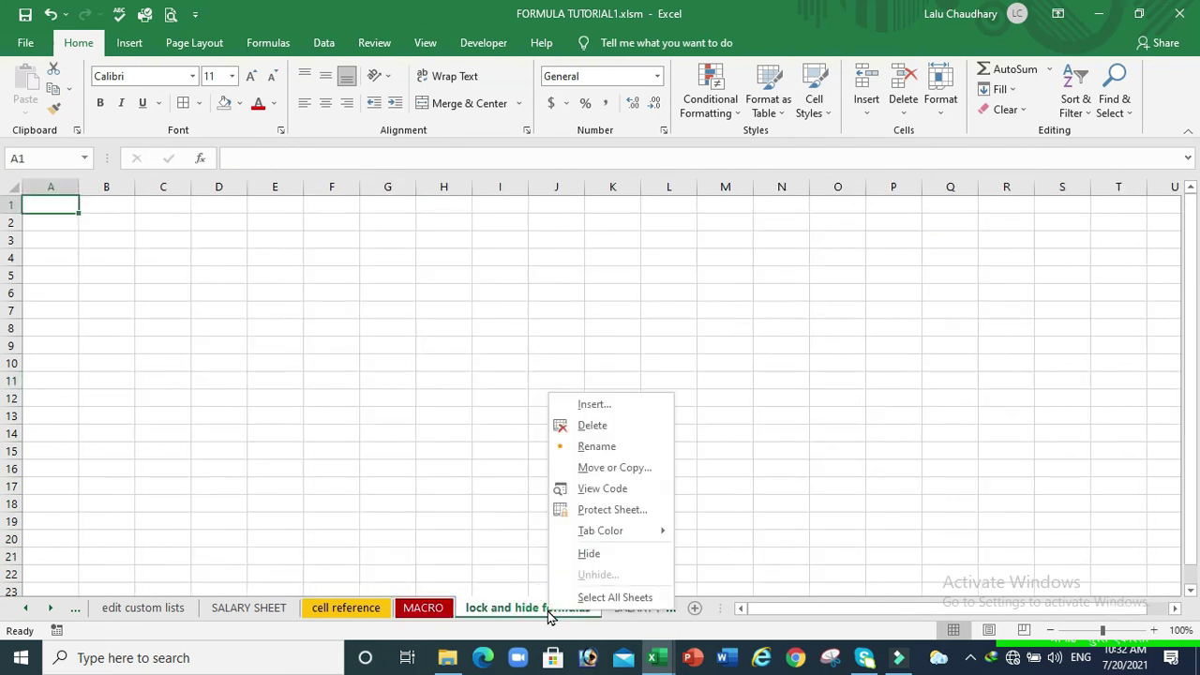
mouse_move(602, 532)
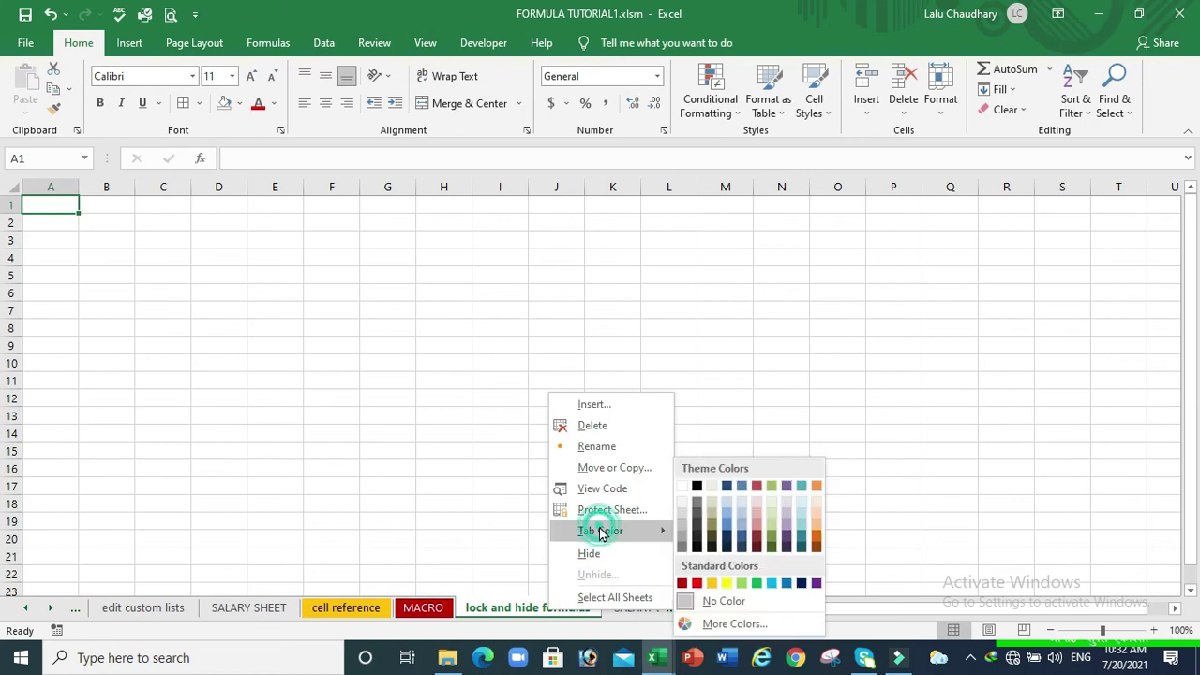
click(731, 542)
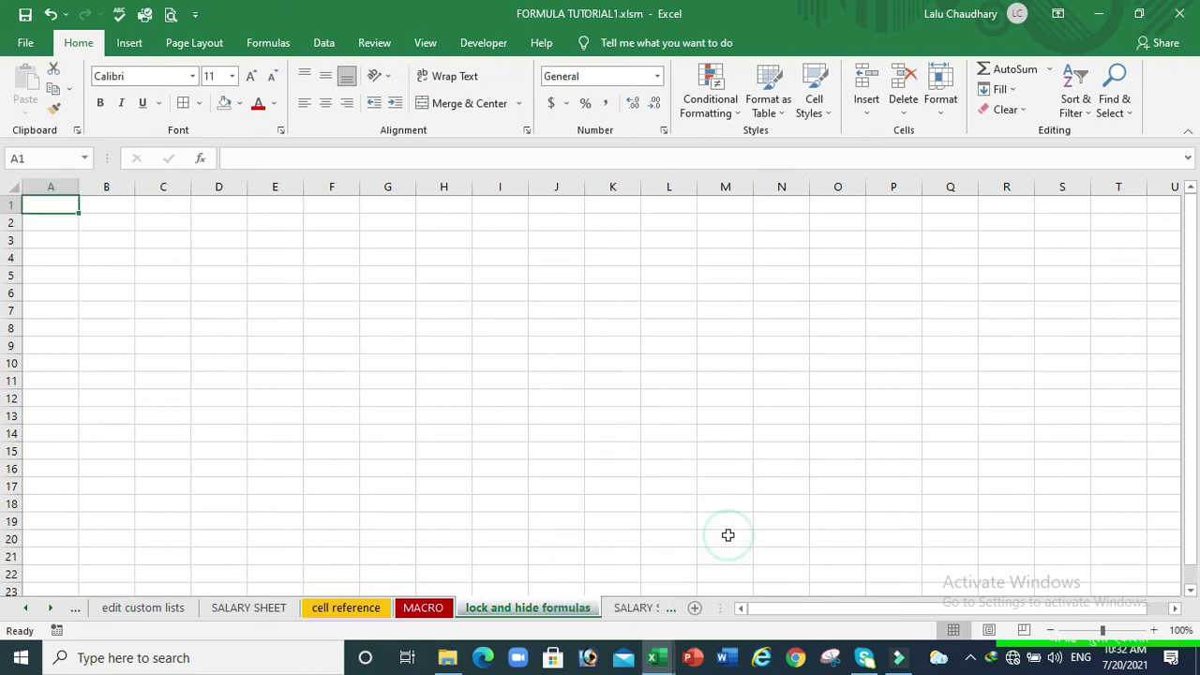
- Set the tab color of the "SALARY SHEET" sheet to the standard green
click(265, 617)
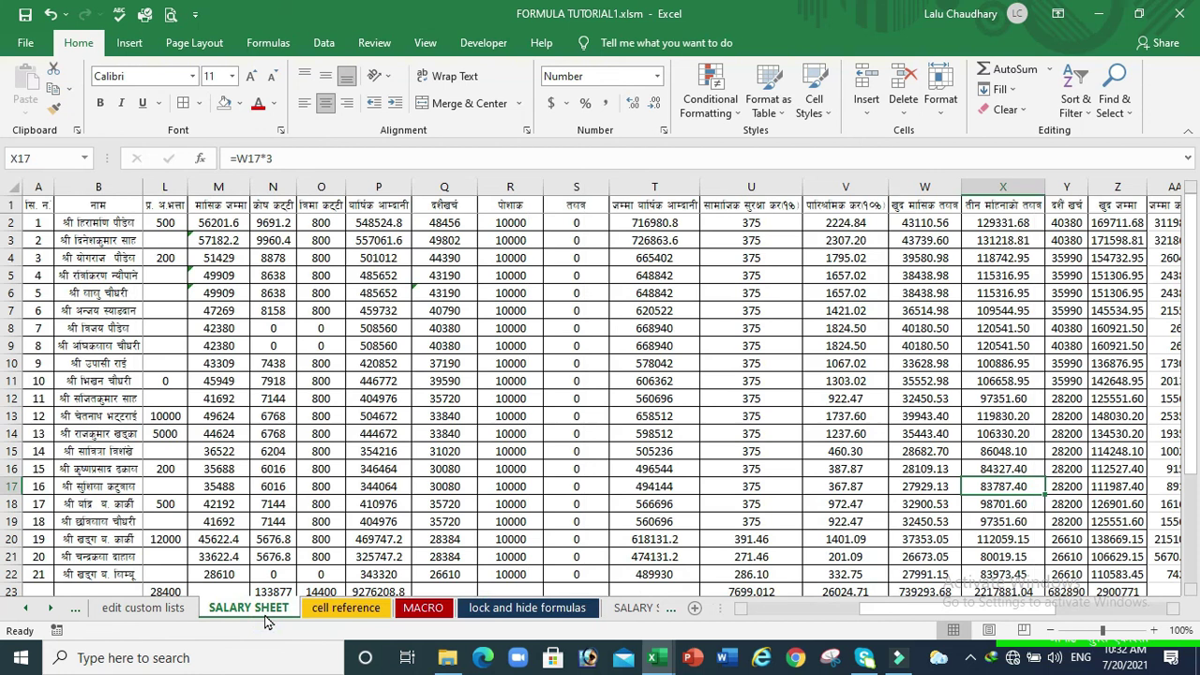
right_click(268, 621)
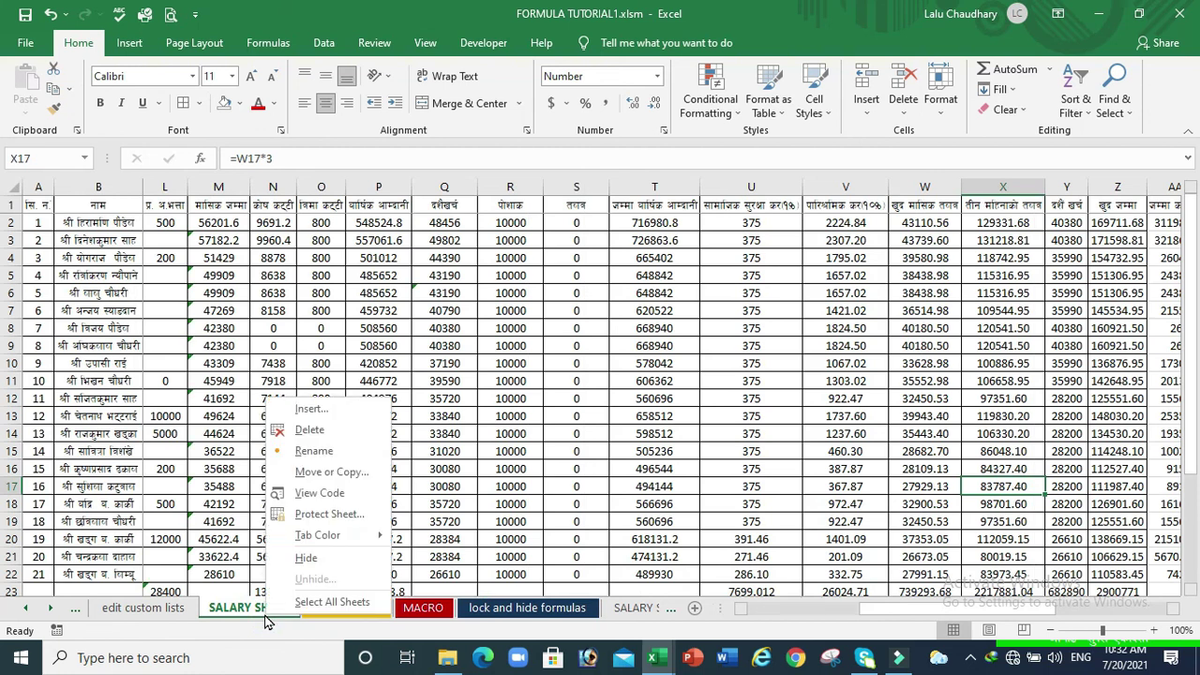
mouse_move(310, 544)
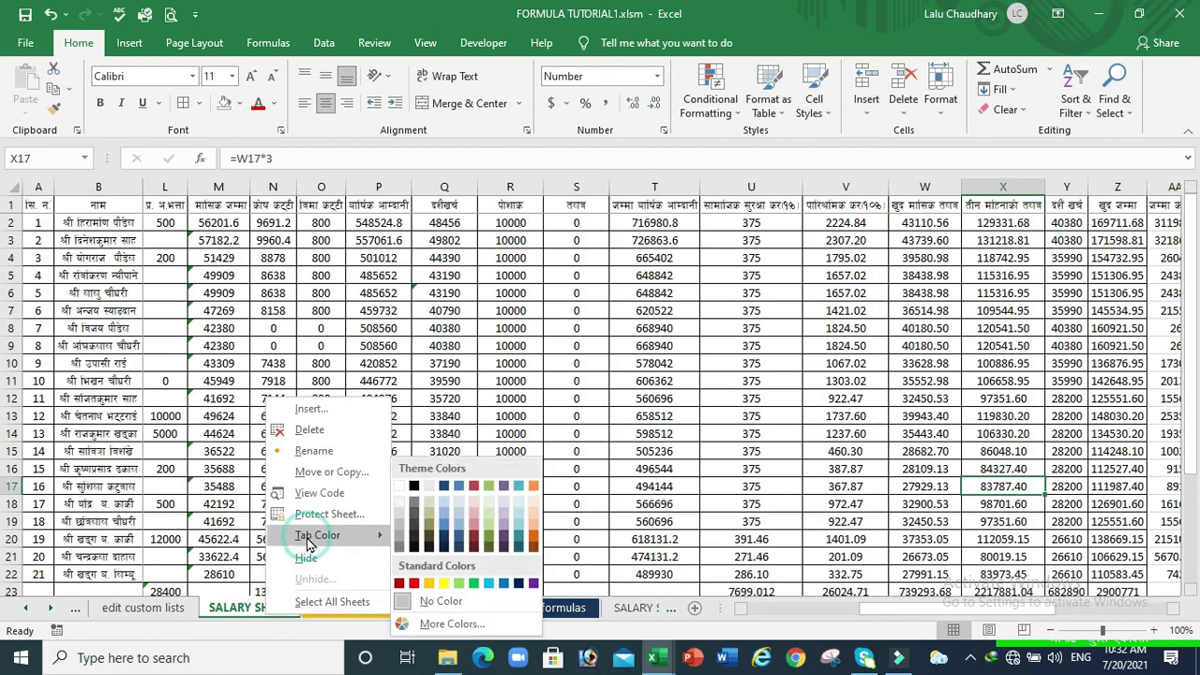
click(473, 584)
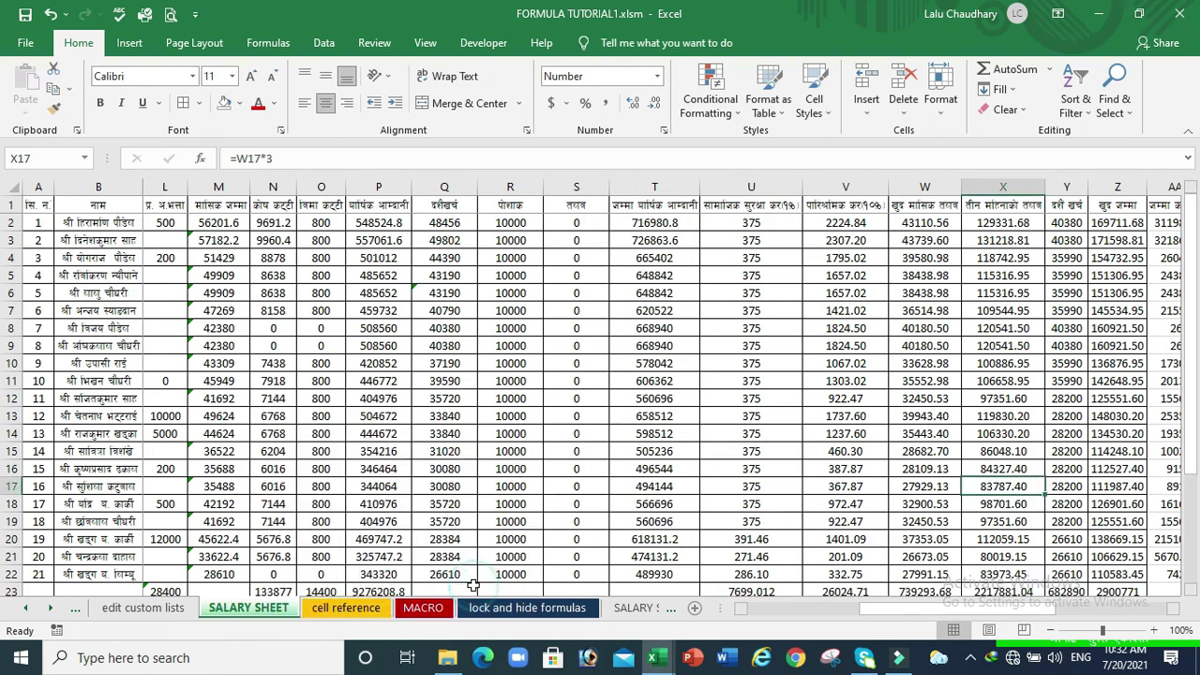
click(690, 538)
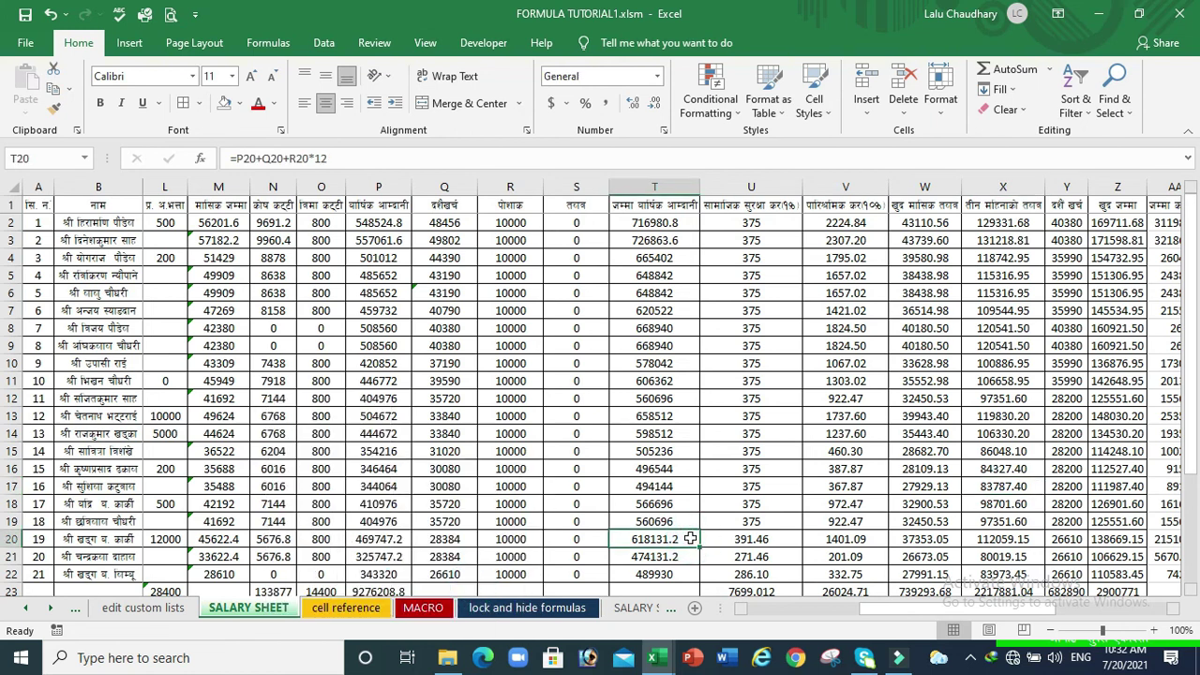
- Move the "cell reference" sheet between "lock and hide formulas" and "SALARY SLIP", and switch to the "SALARY SLIP" sheet
click(646, 615)
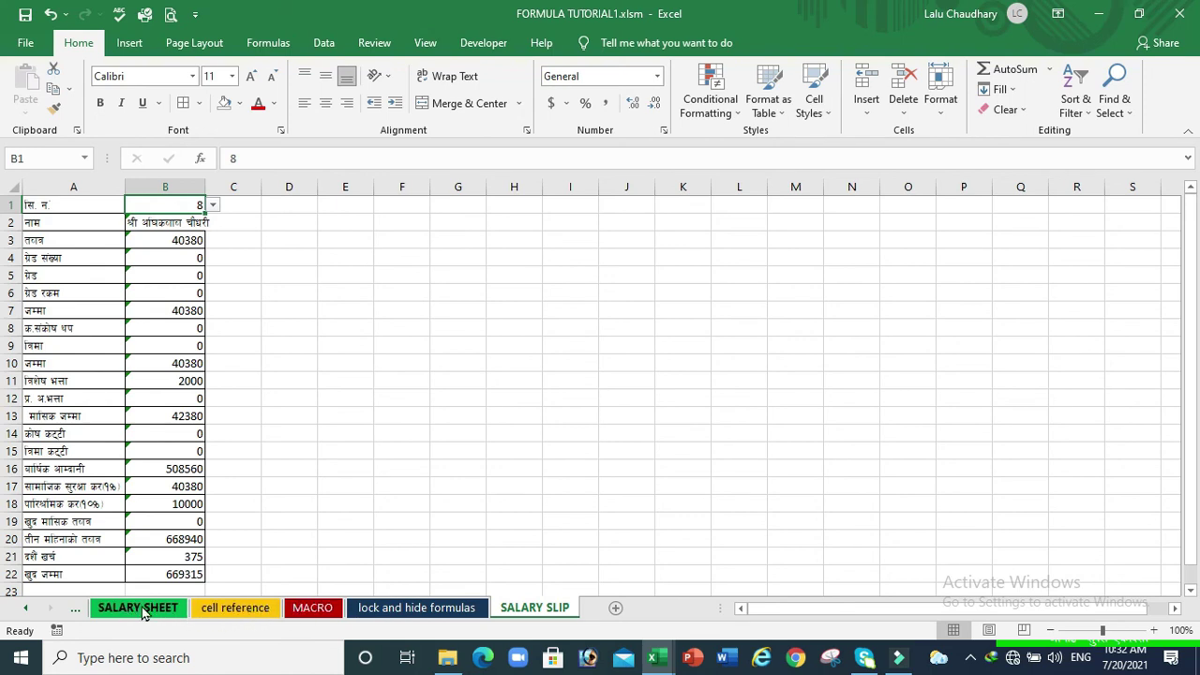
click(229, 611)
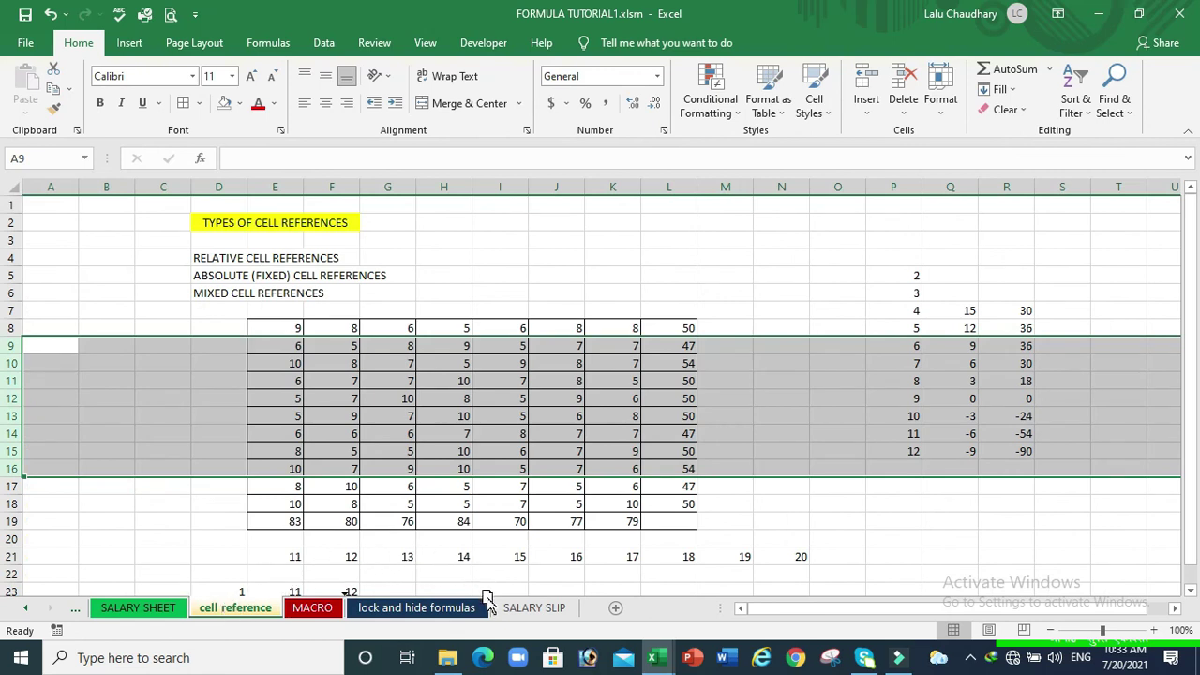
drag(349, 610, 497, 605)
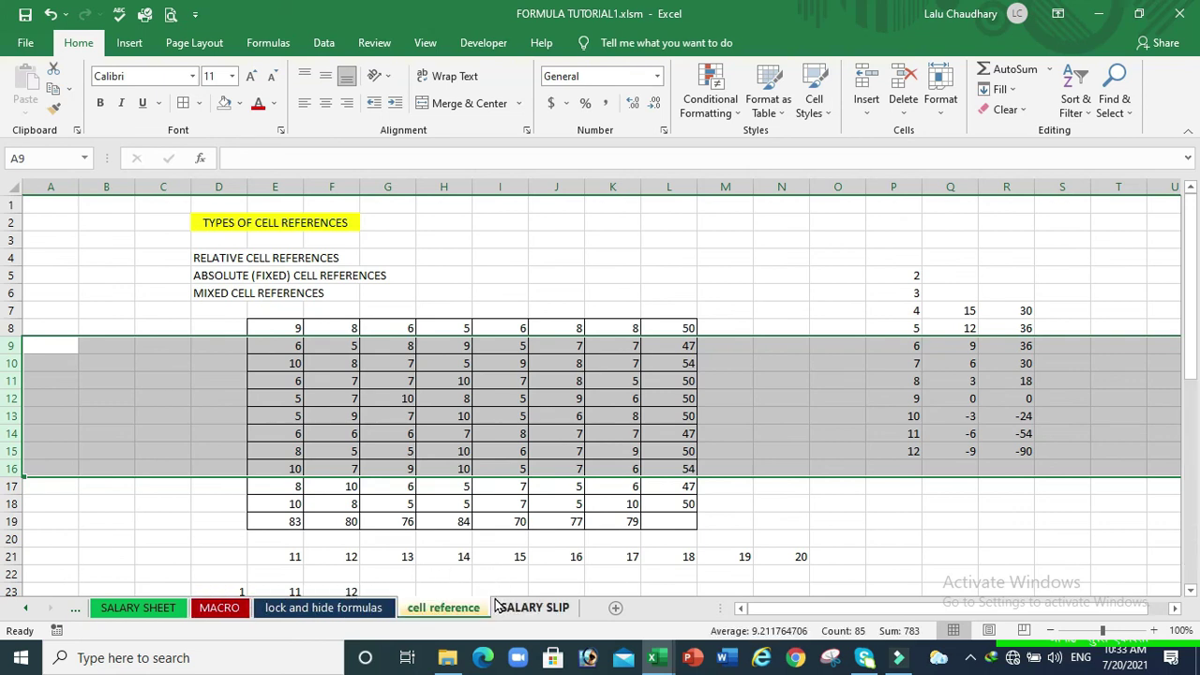
click(573, 607)
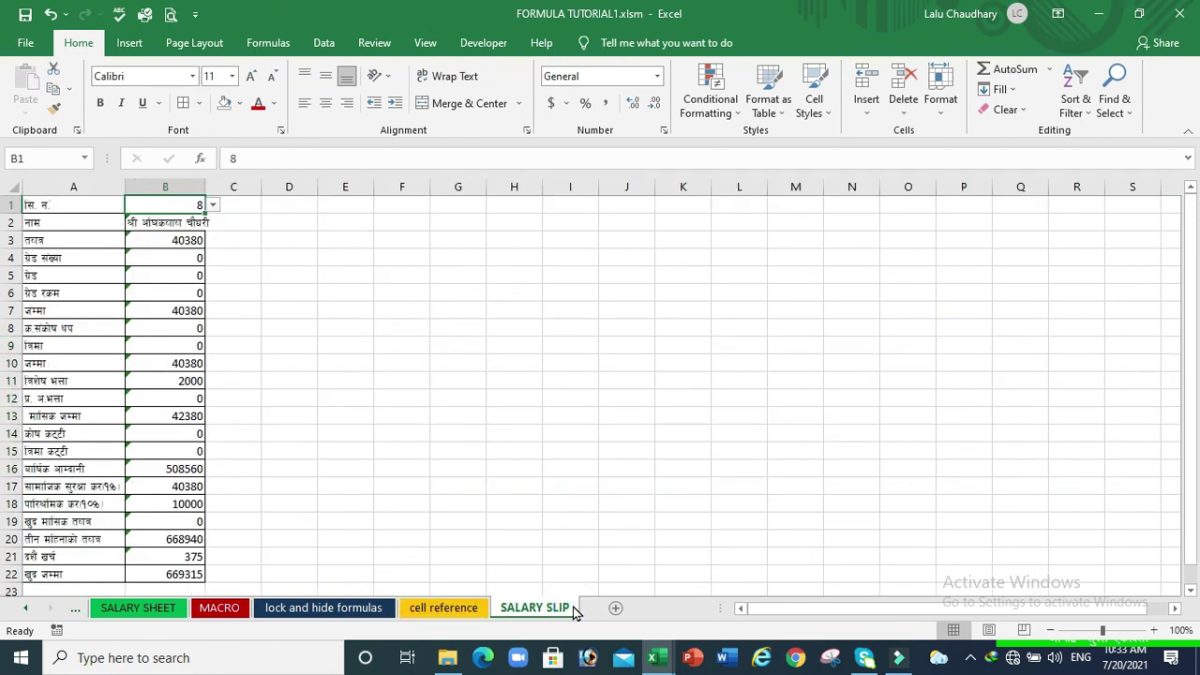
- Hide the "lock and hide formulas" sheet
click(427, 610)
right_click(427, 610)
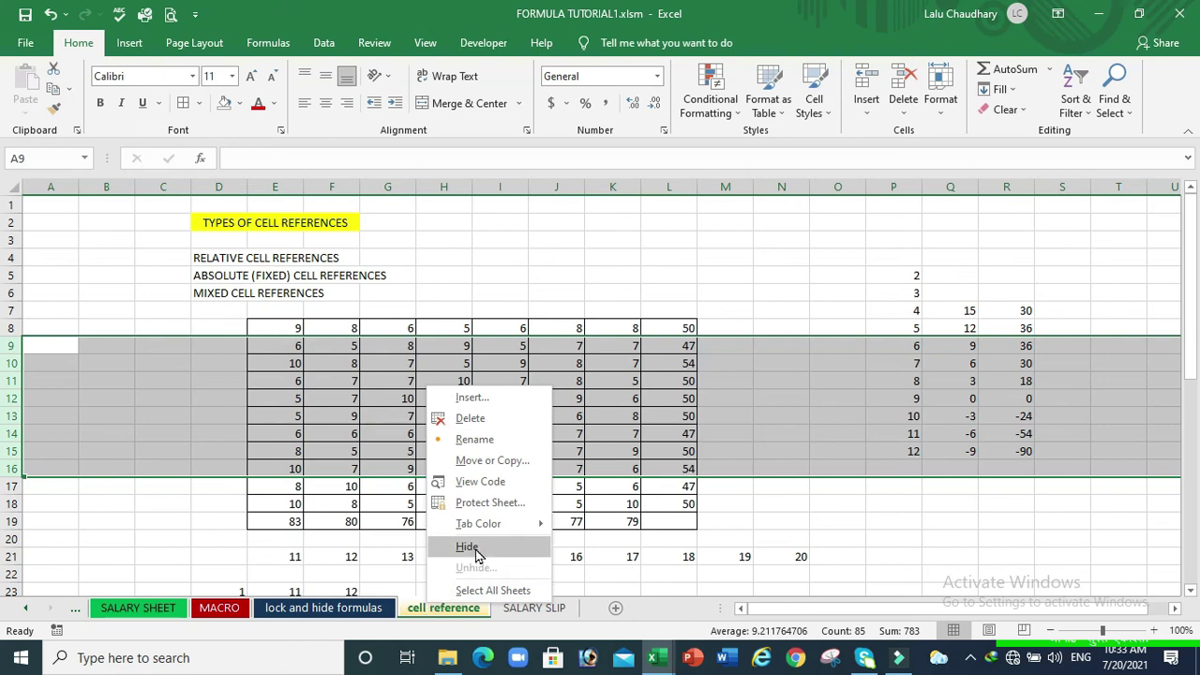
click(357, 614)
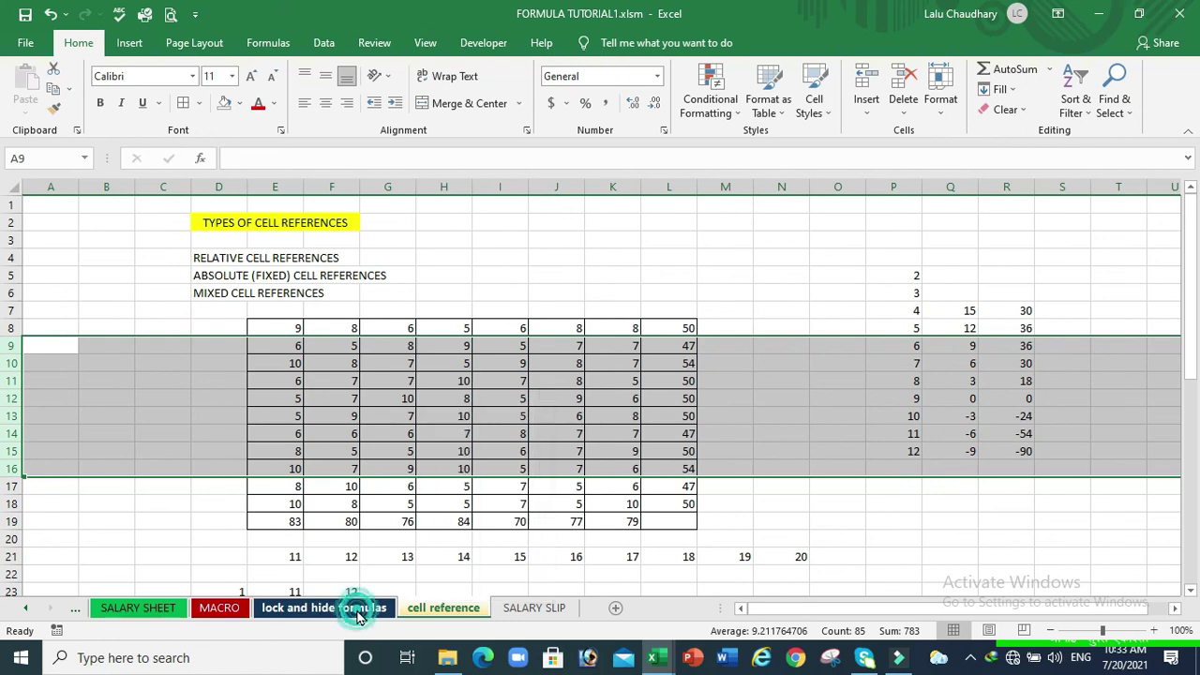
click(356, 614)
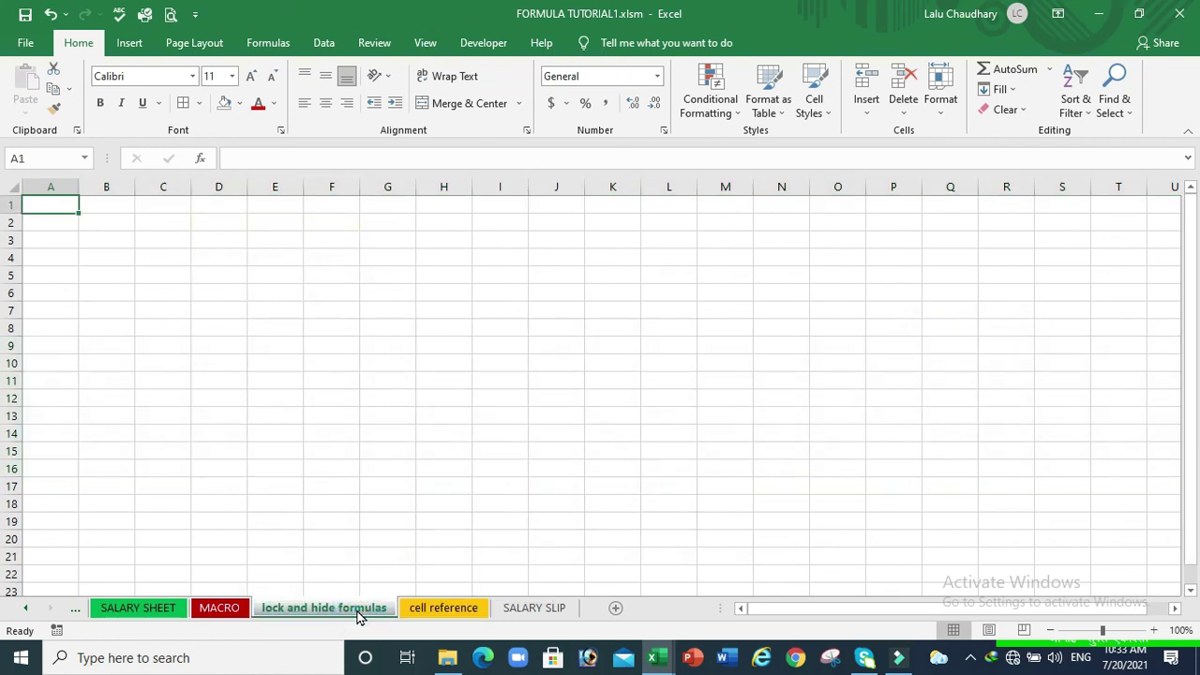
right_click(356, 614)
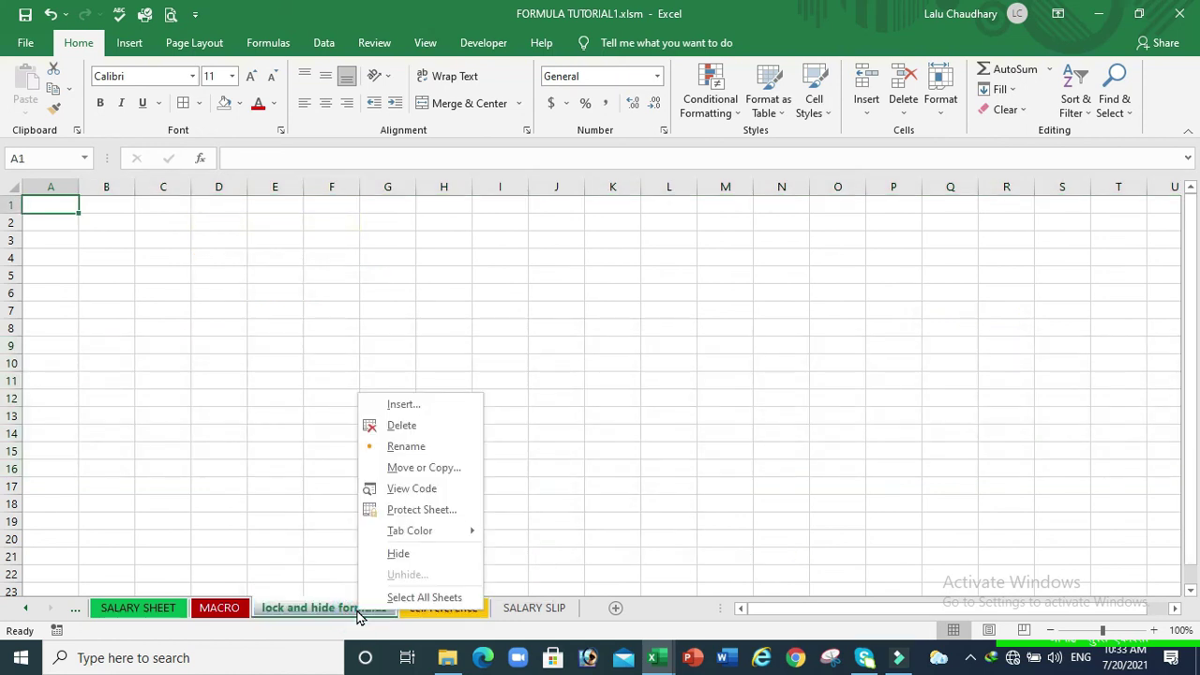
click(403, 552)
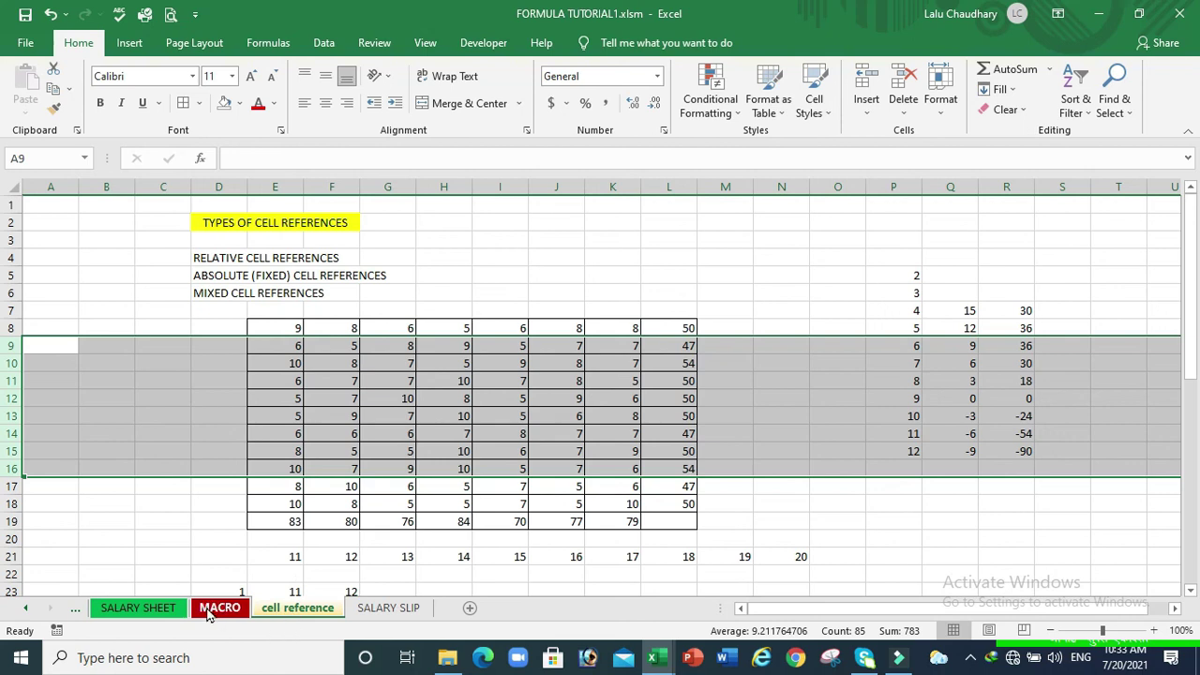
- Switch to "SALARY SHEET" and unhide the "lock and hide formulas" sheet
click(139, 608)
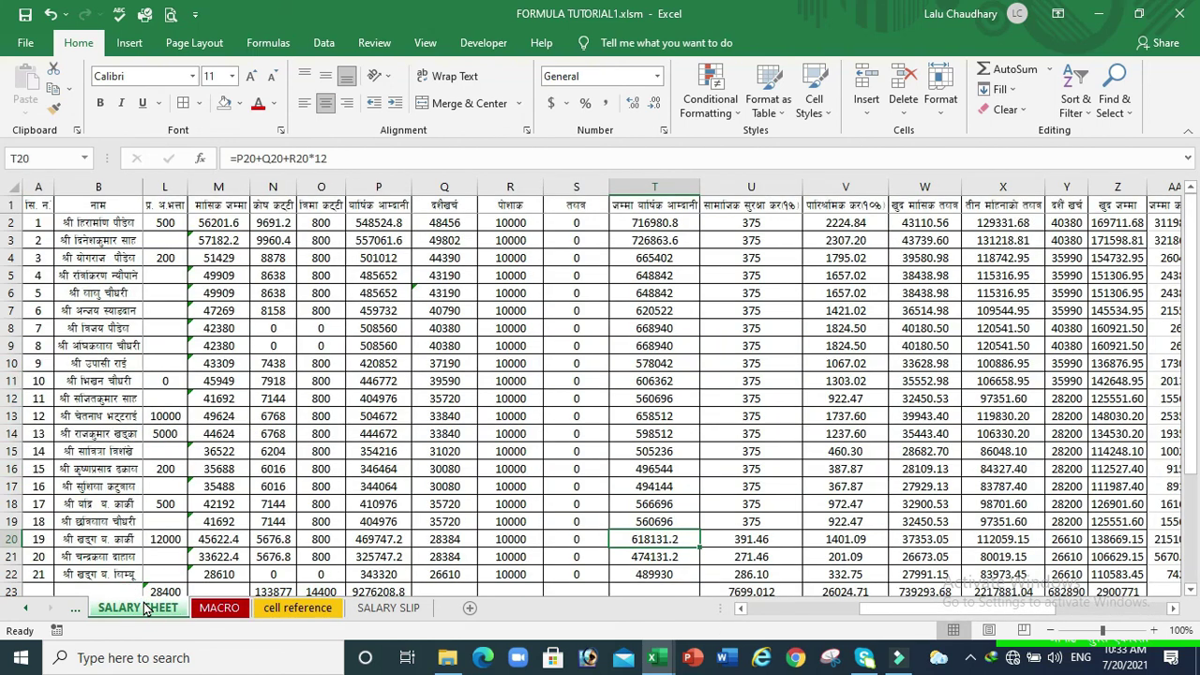
right_click(143, 608)
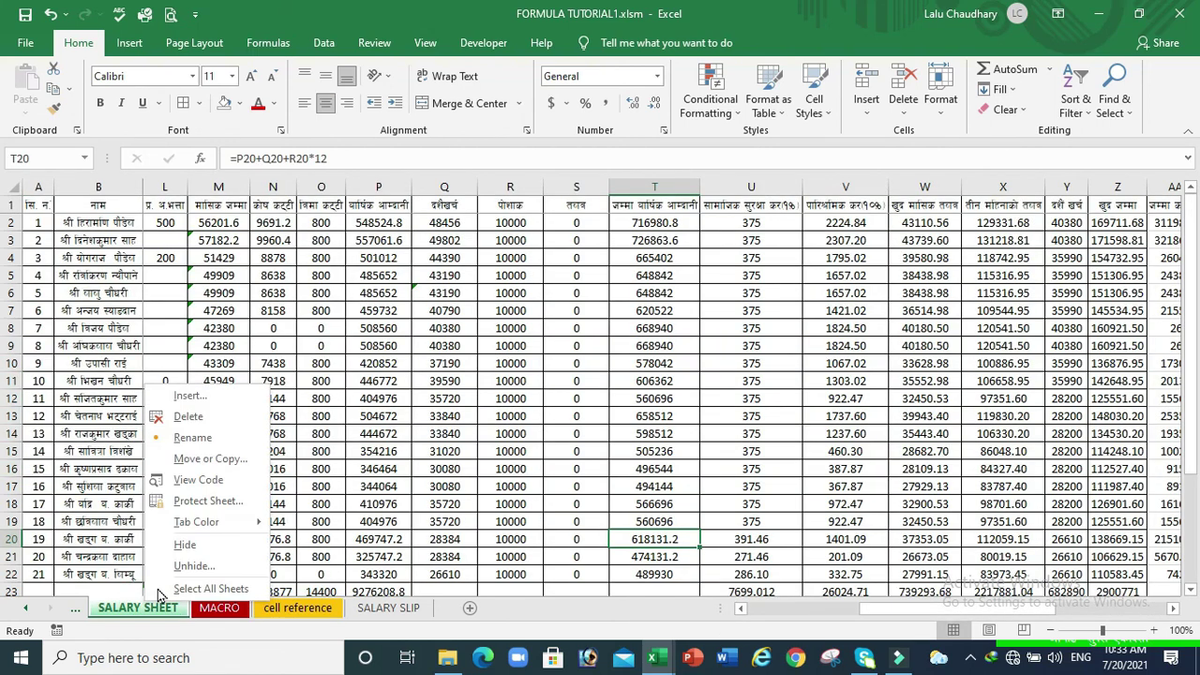
click(188, 564)
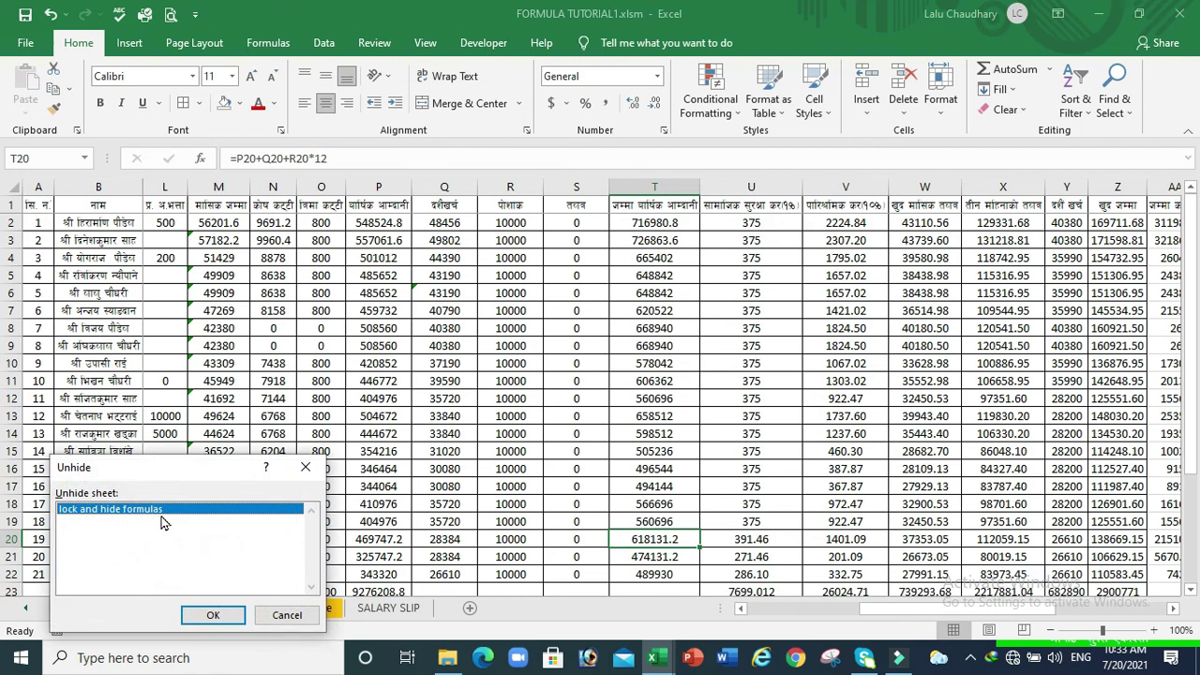
click(214, 615)
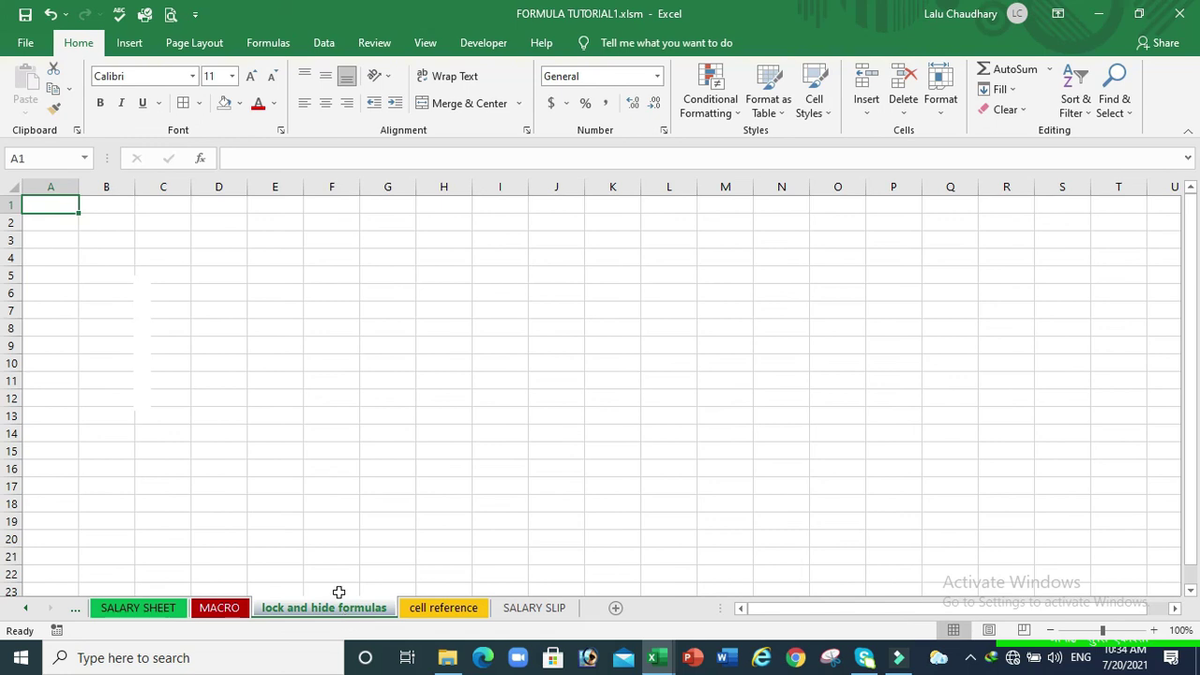
- Open the sheet commands for the "lock and hide formulas" sheet
right_click(342, 613)
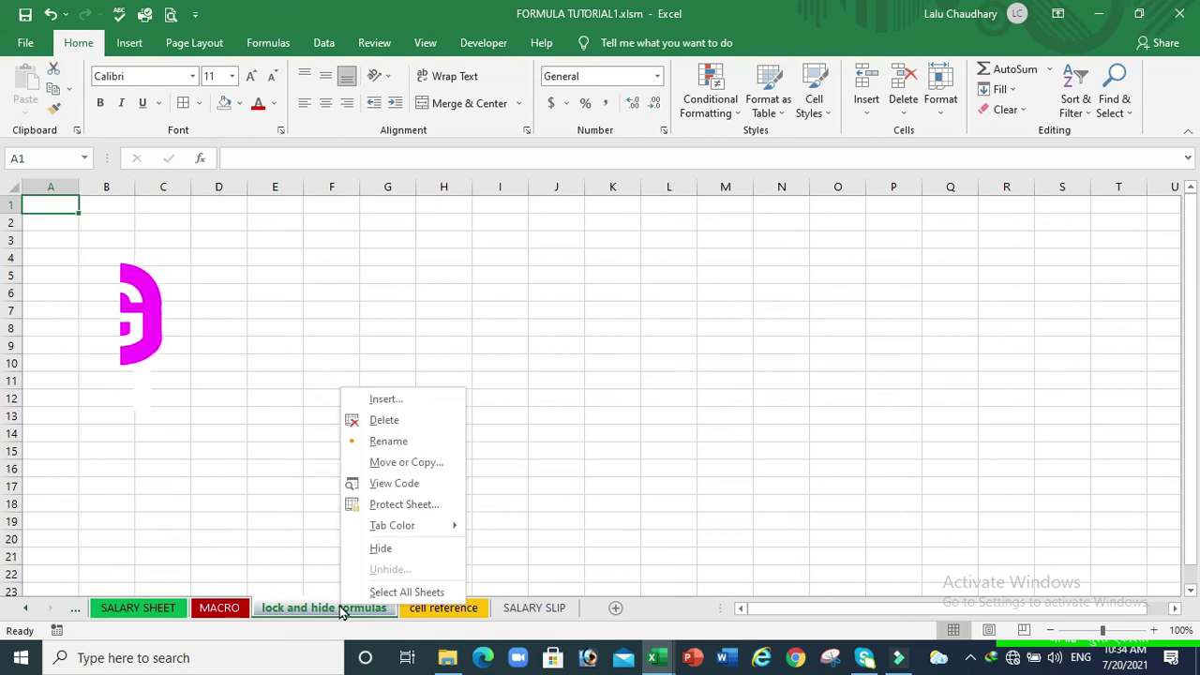